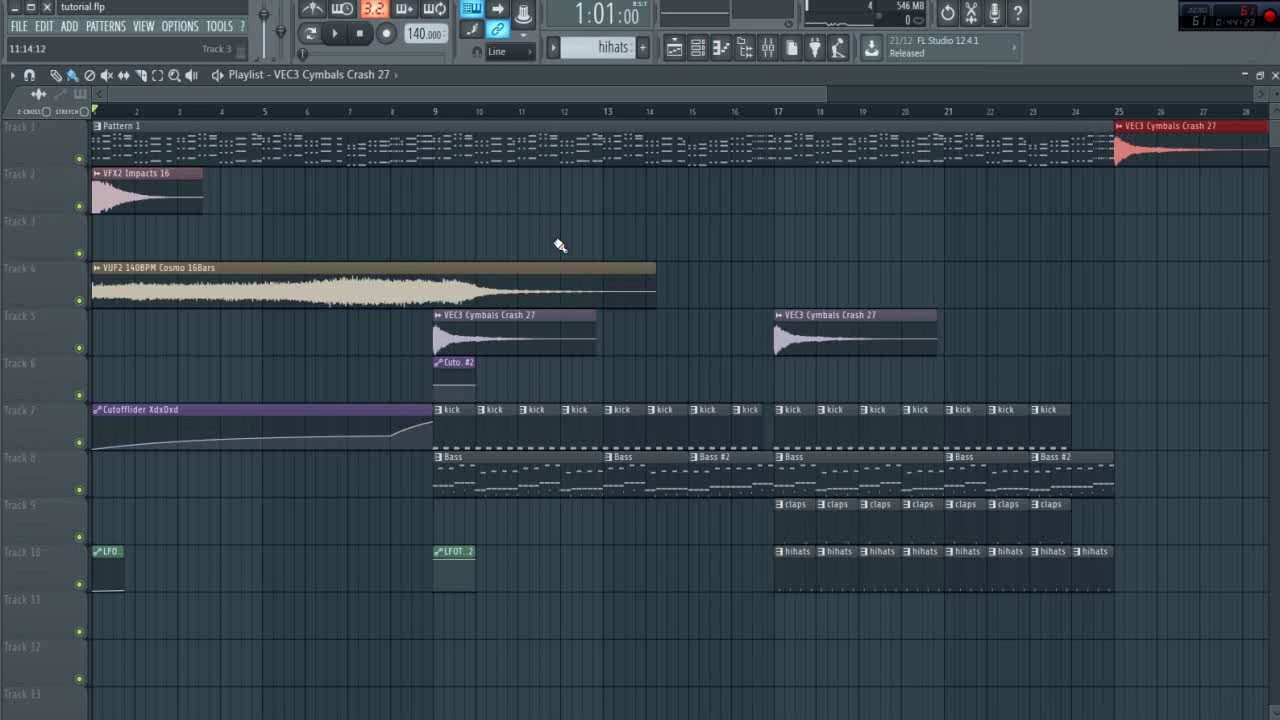
Play the finished arrangement in the playlist from bar 1 to the crash at bar 25, following the playhead, and stop playback.
scroll(481, 88, down, 2)
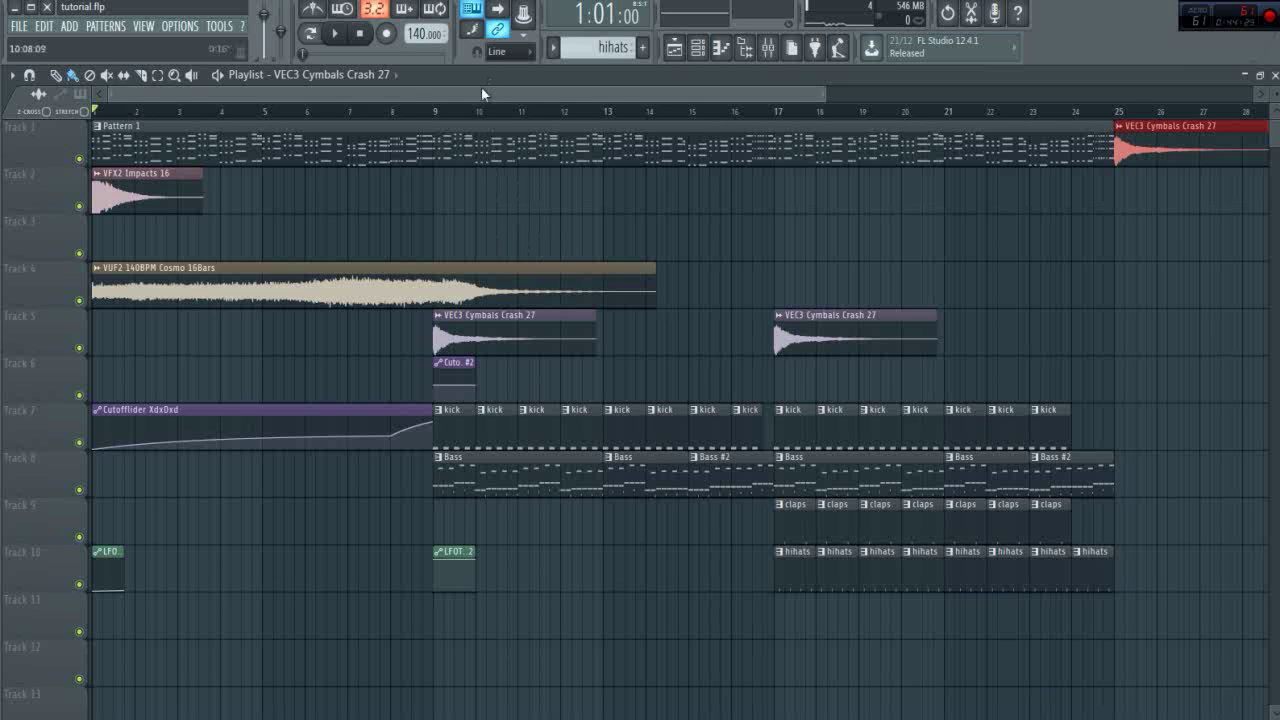
key(space)
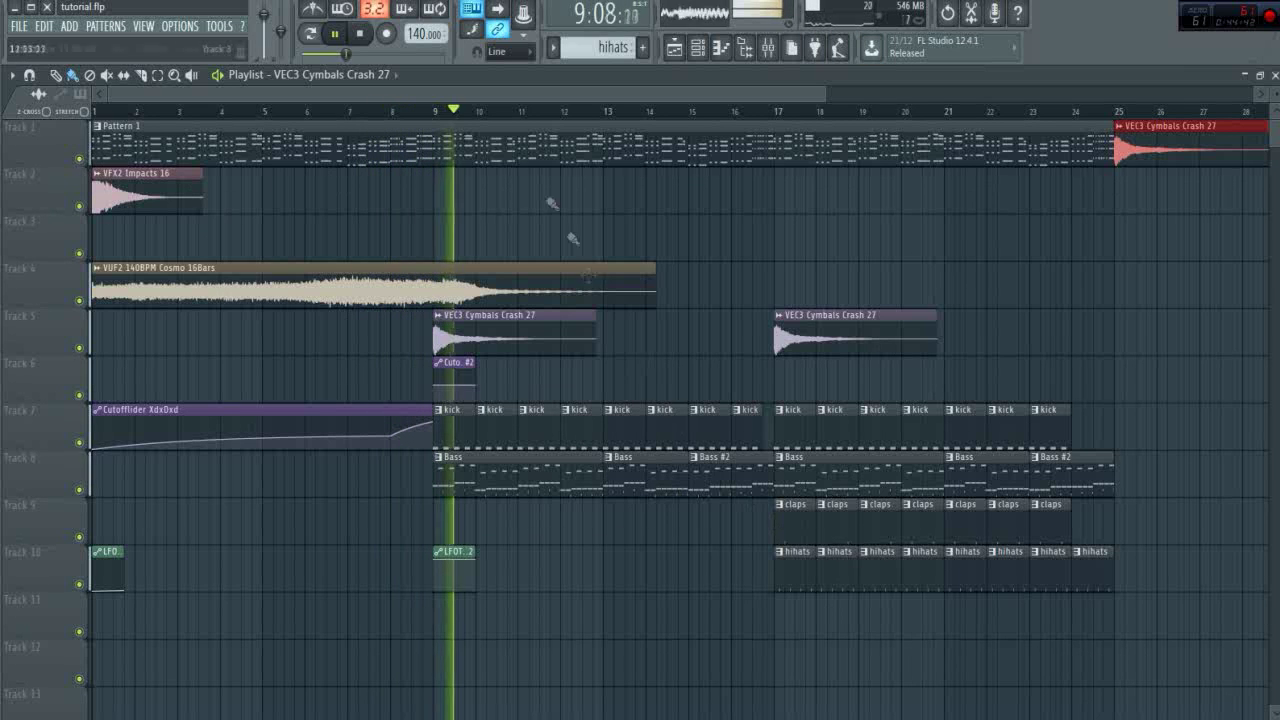
drag(587, 90, 805, 85)
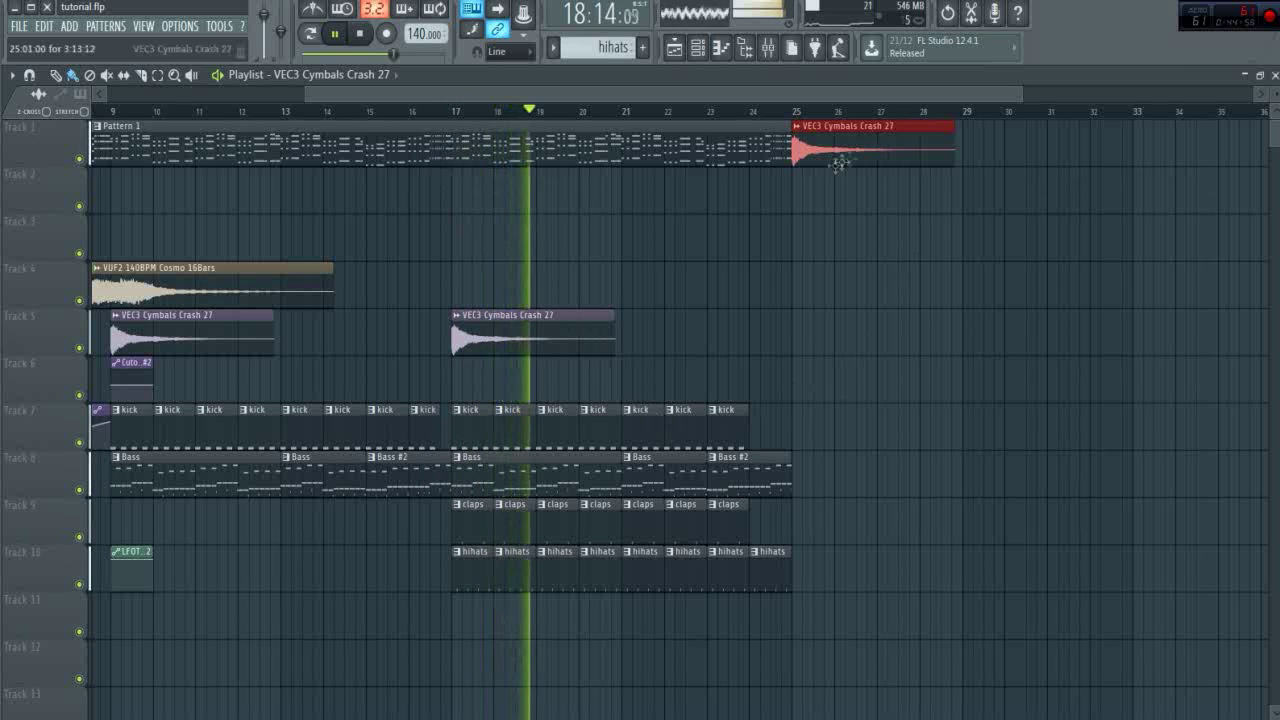
drag(721, 96, 808, 80)
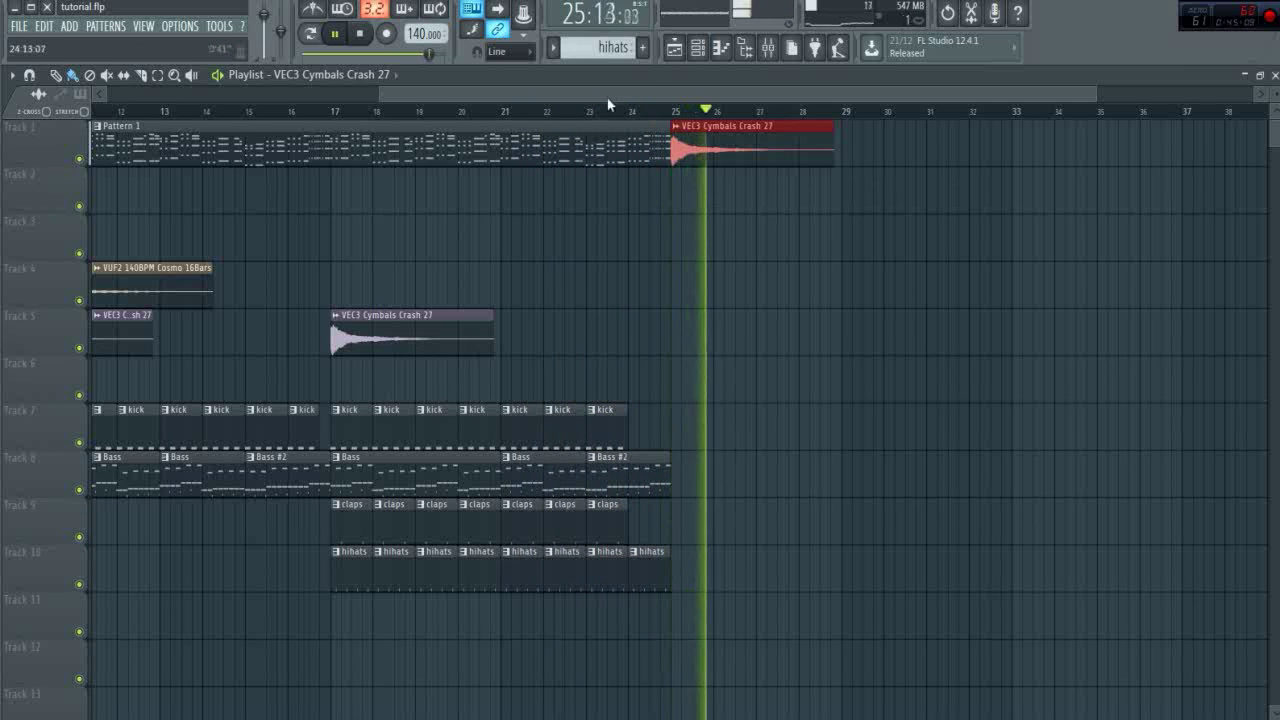
key(space)
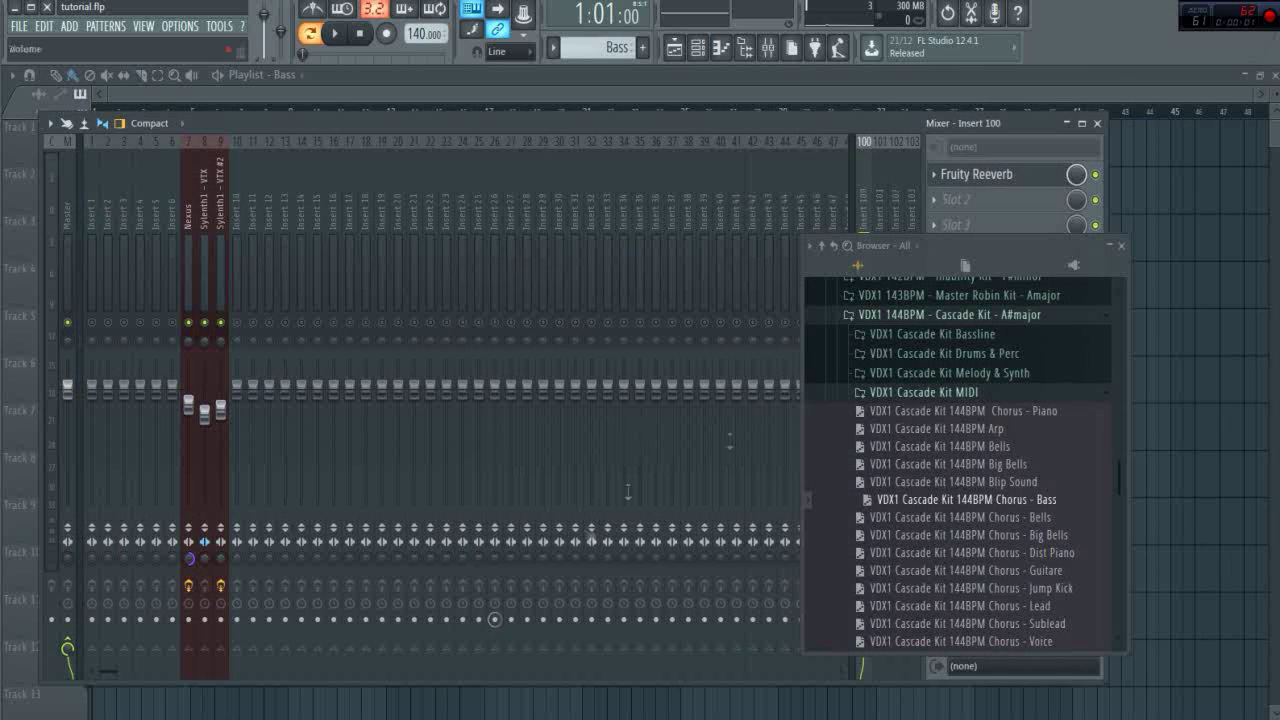
Show the channel rack and collapse the Cascade Kit and Vengeance Dance Explosion folders in the sample browser.
click(697, 47)
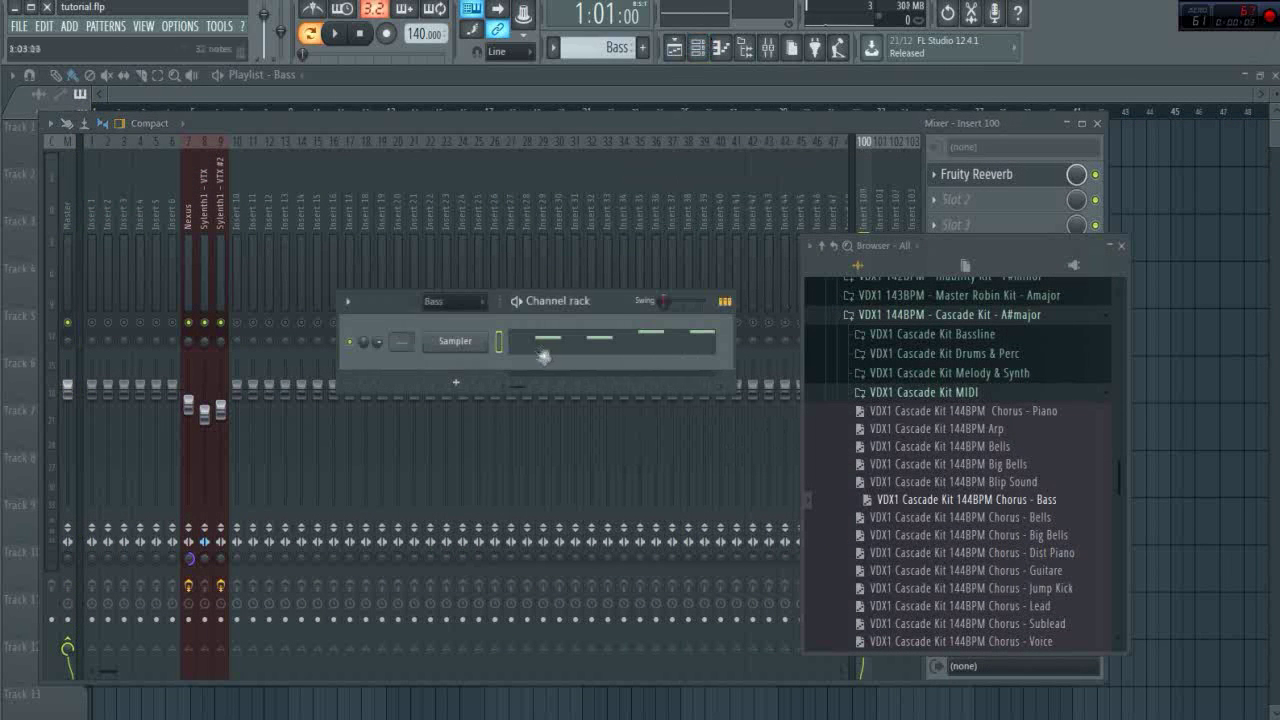
click(913, 318)
scroll(912, 368, up, 10)
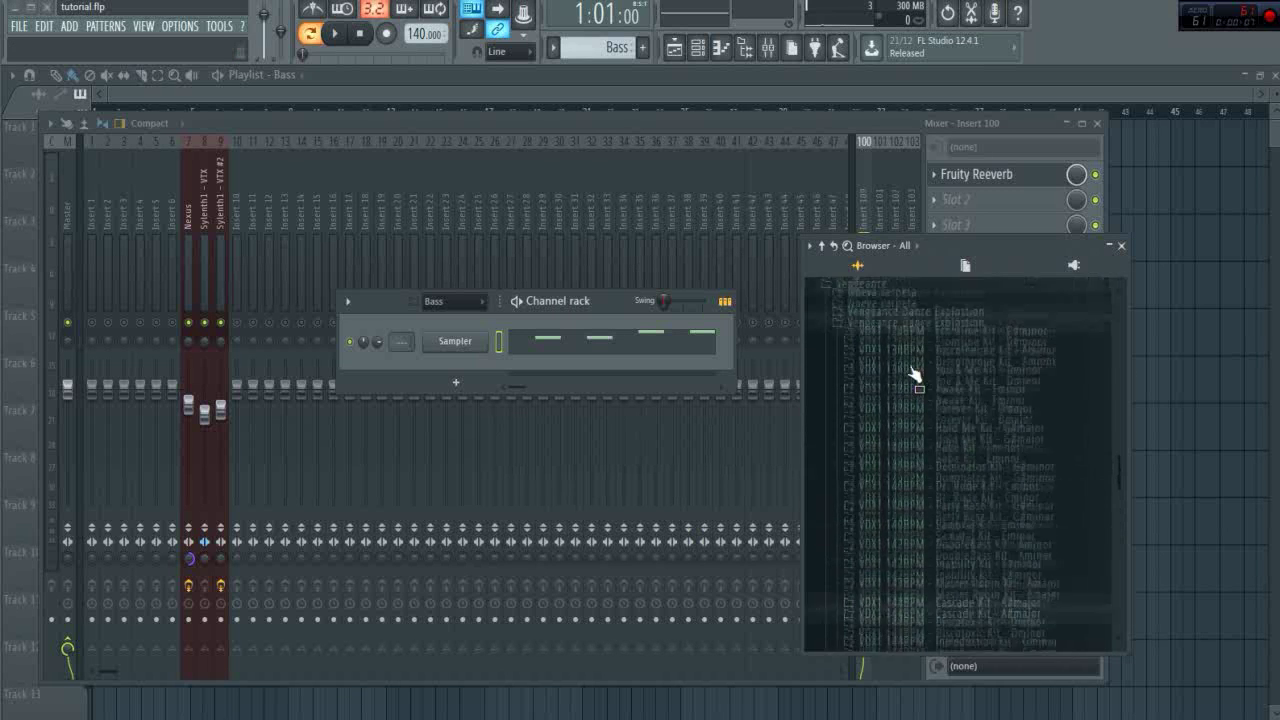
scroll(903, 410, up, 2)
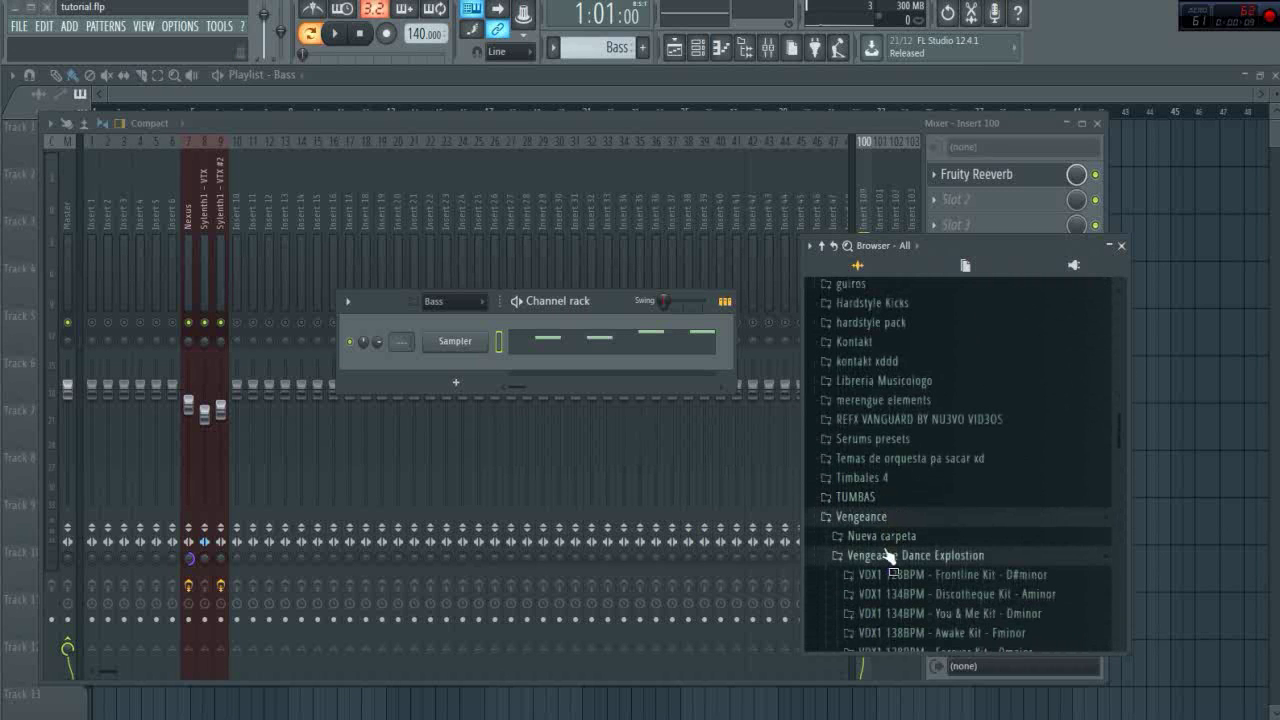
click(890, 557)
scroll(892, 500, down, 6)
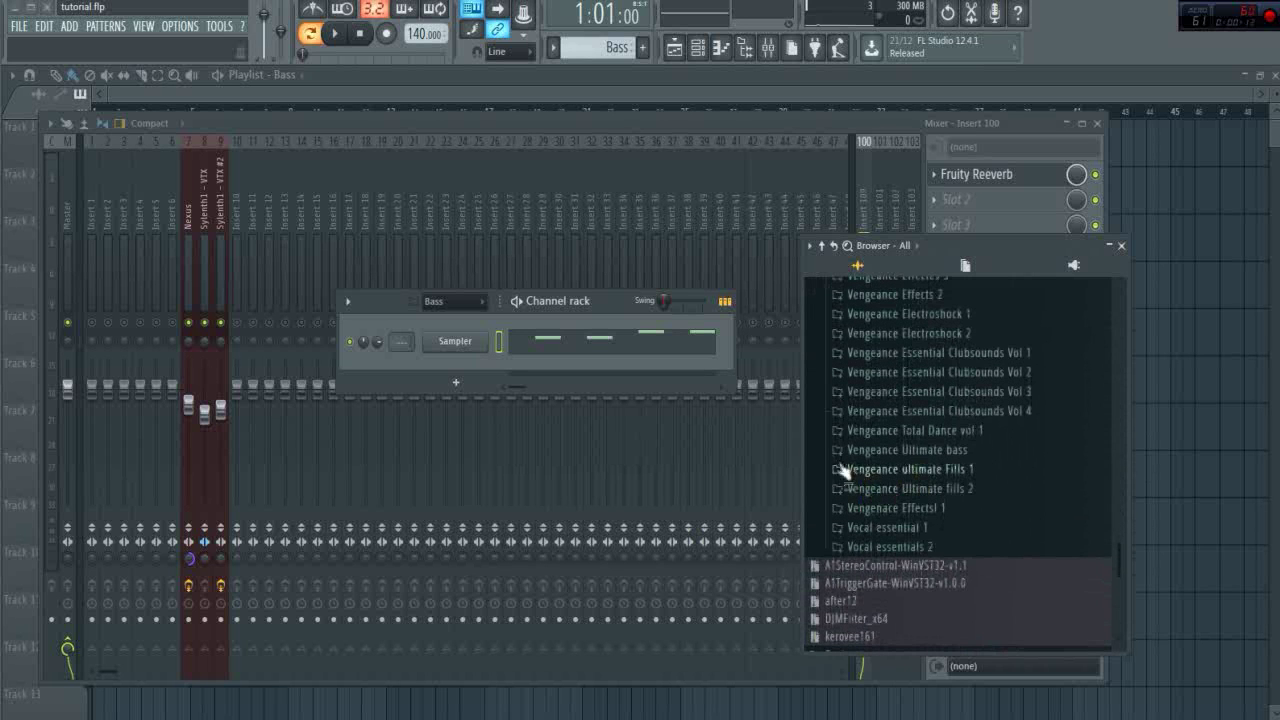
Audition samples in the Vengeance Ultimate Bass A folder and load VUB1 Root A - 062 into the Sampler channel.
click(925, 452)
click(943, 392)
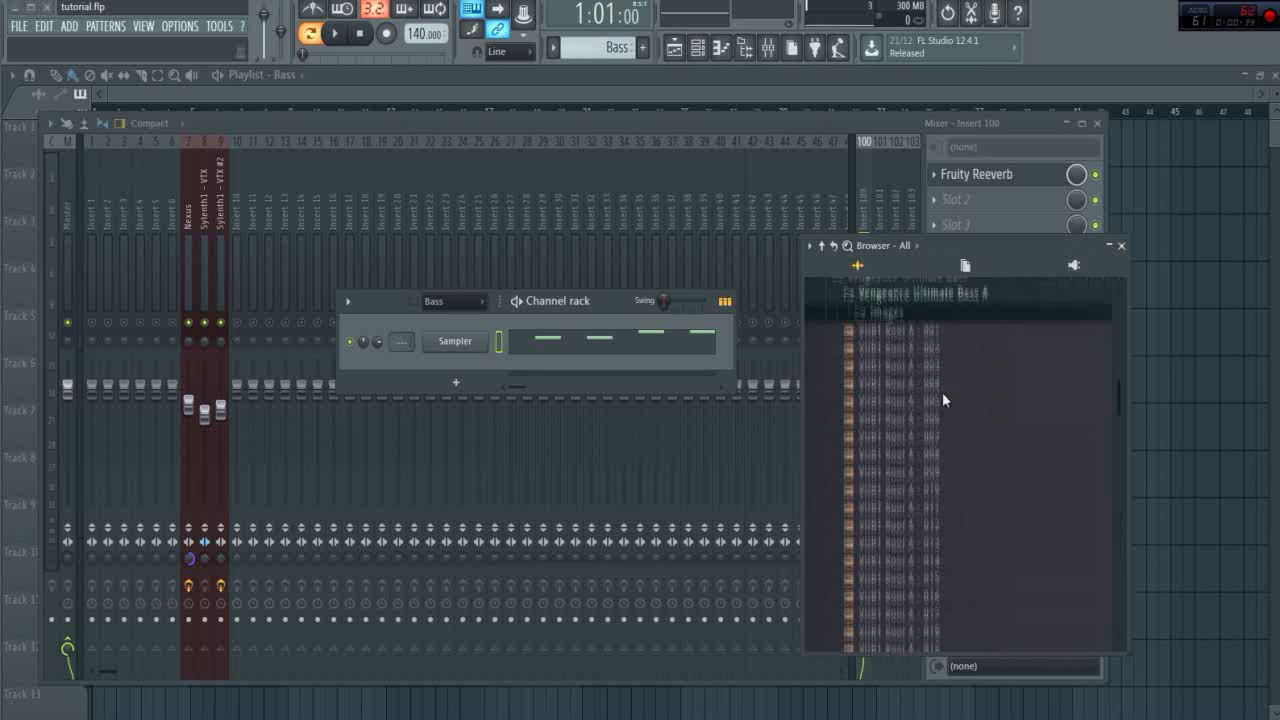
click(941, 394)
click(922, 446)
click(929, 414)
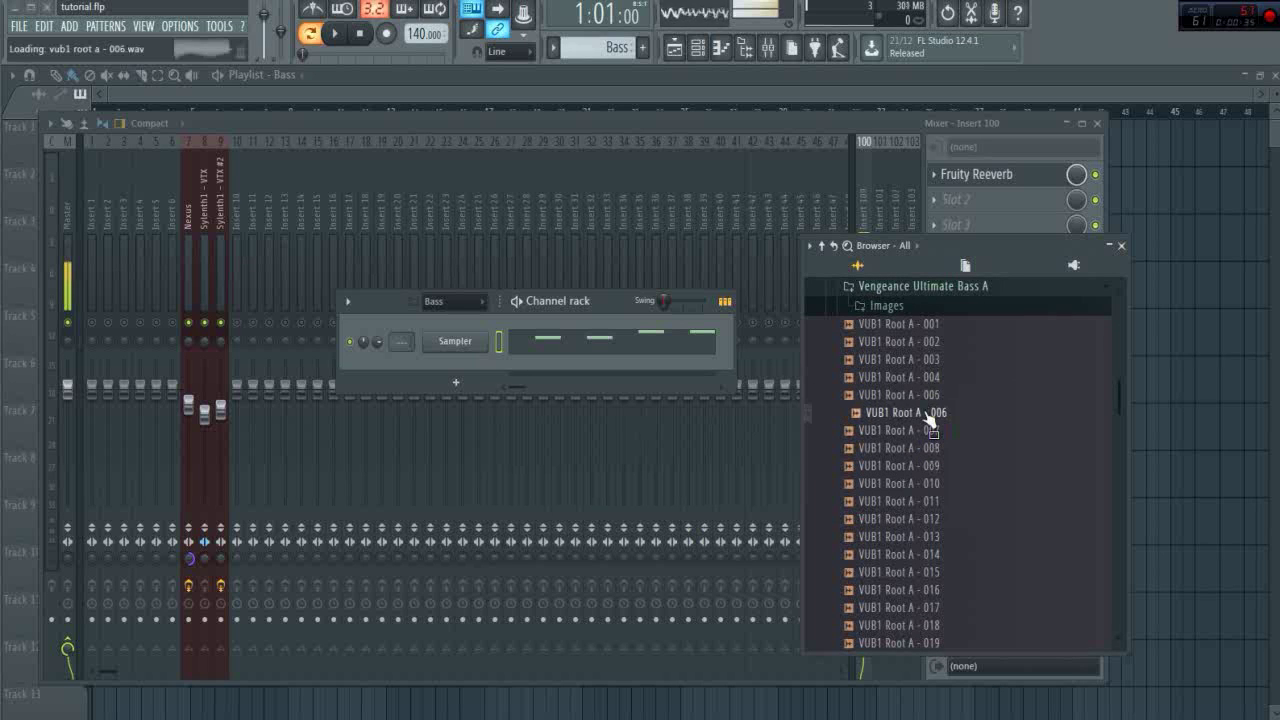
scroll(931, 500, down, 10)
drag(934, 562, 452, 343)
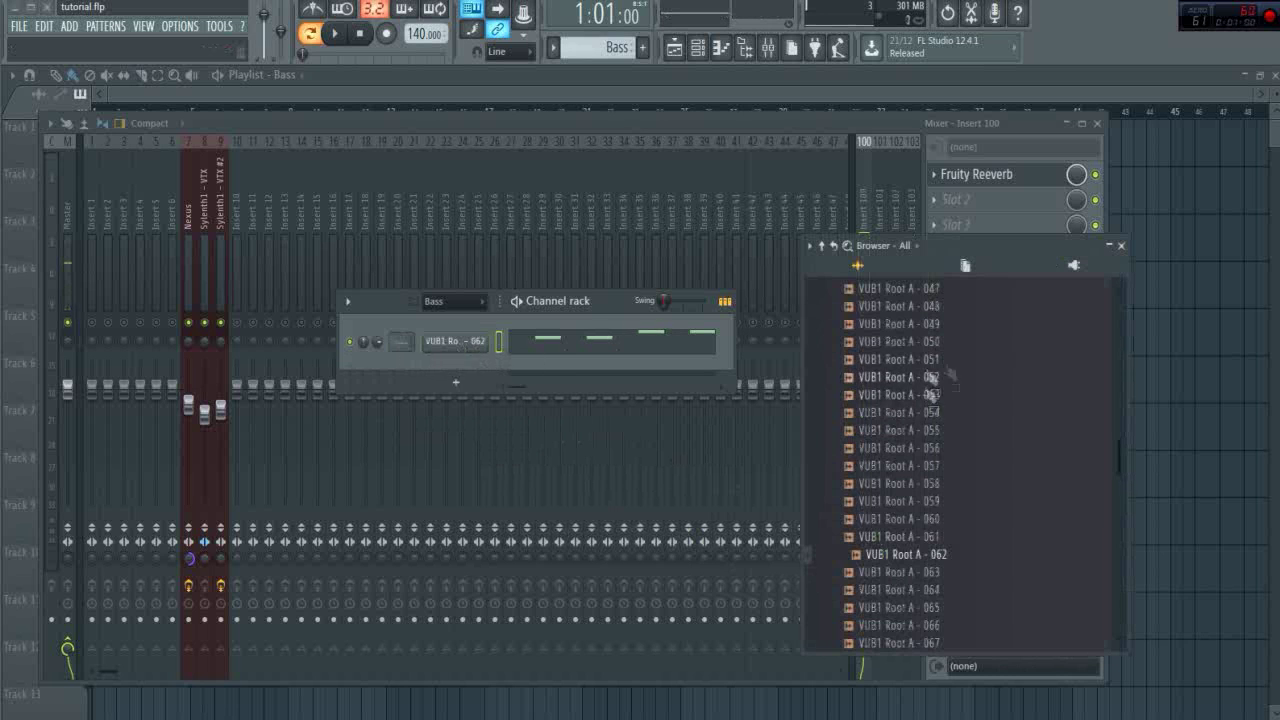
Collapse the Vengeance Ultimate Bass A folder and look over the neighbouring bass folders sorted by root note.
scroll(953, 435, up, 15)
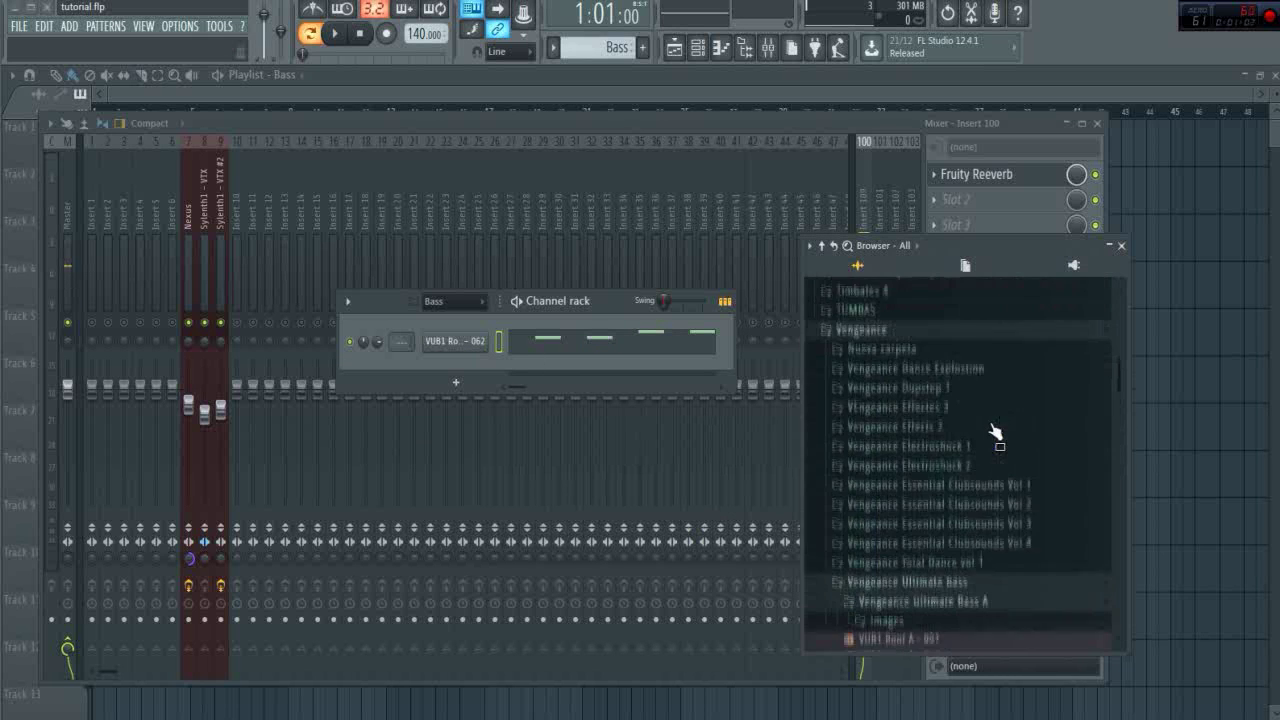
scroll(920, 628, down, 3)
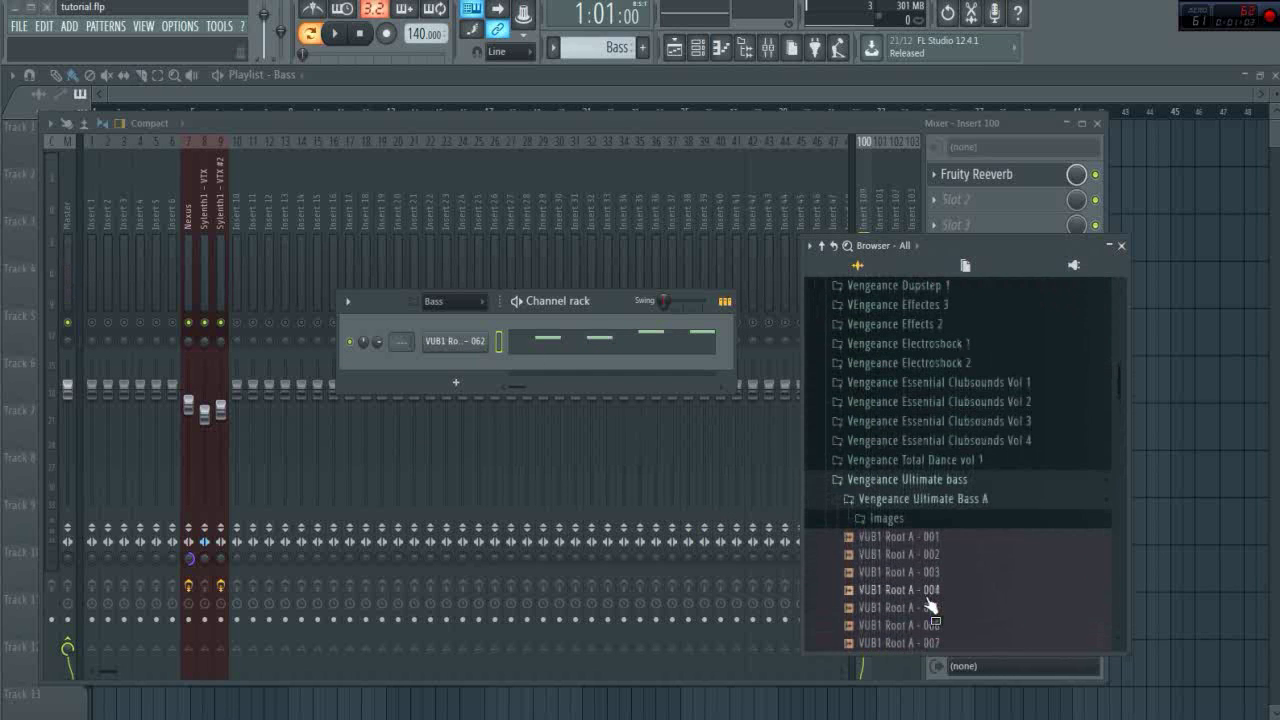
click(921, 500)
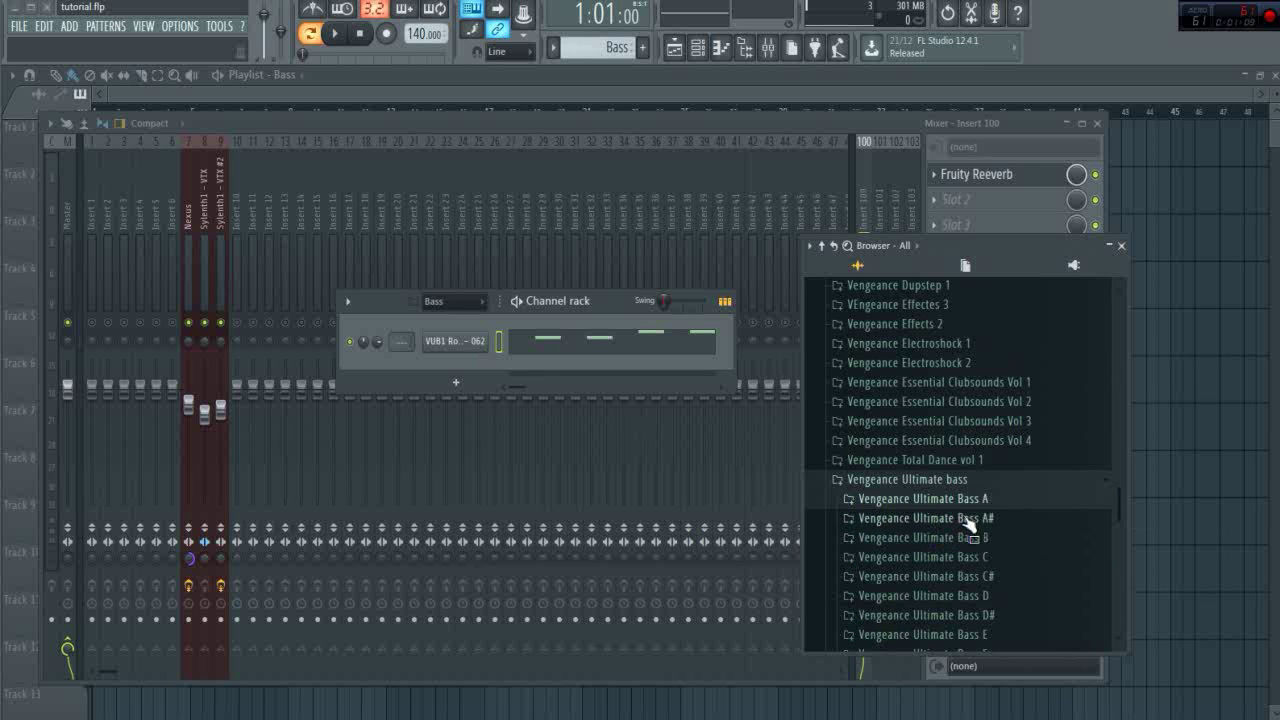
scroll(968, 524, down, 3)
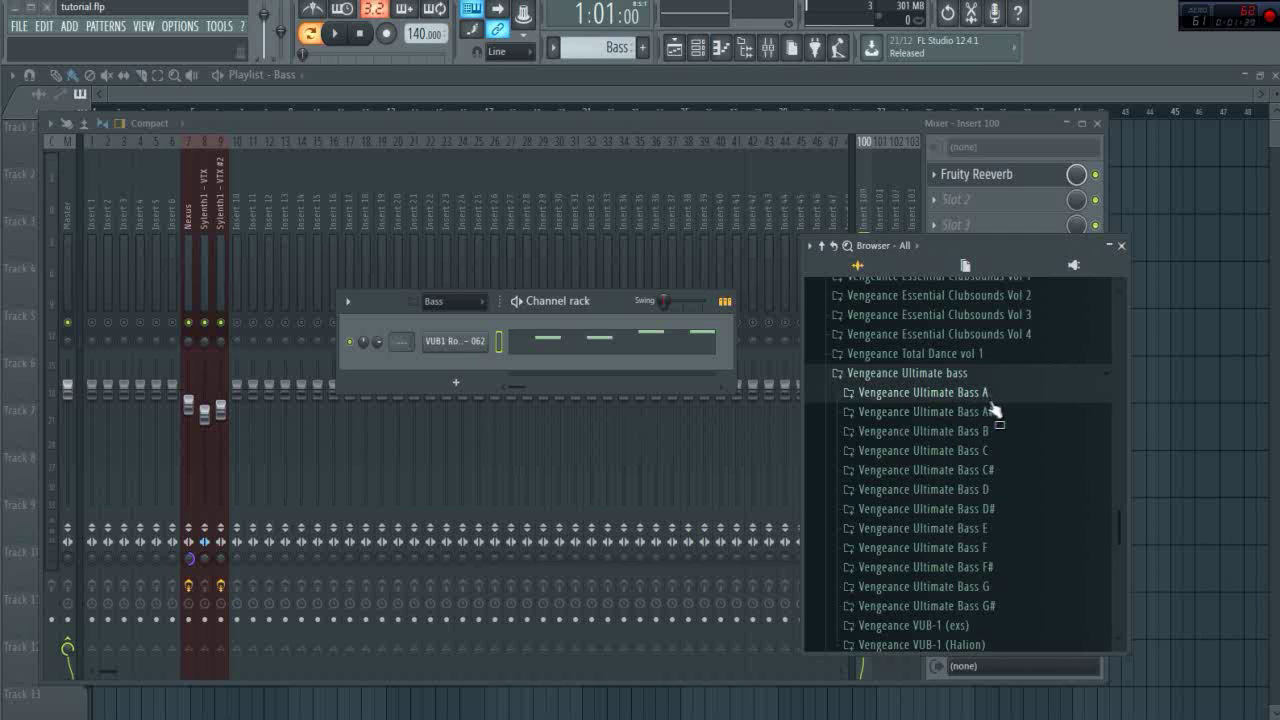
Open the bass sample's channel settings and expand the Vengeance Ultimate Bass A folder again.
click(470, 343)
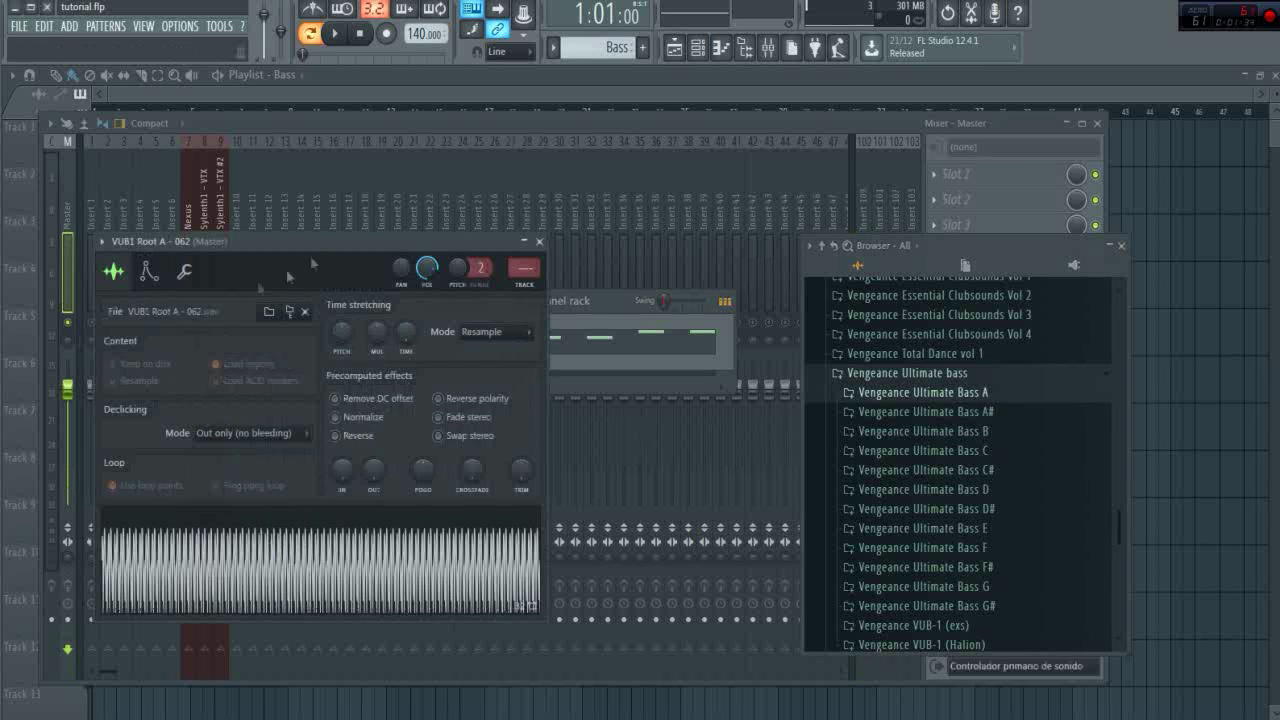
drag(277, 257, 311, 243)
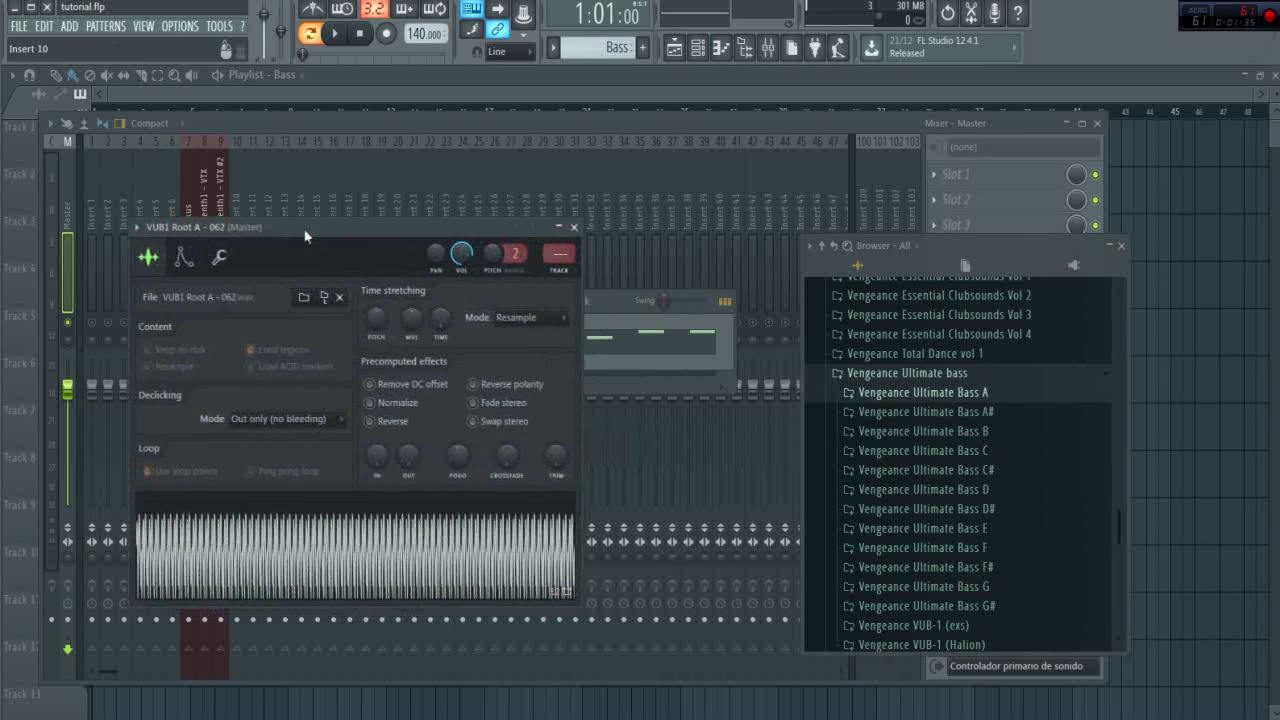
click(946, 393)
scroll(975, 350, up, 3)
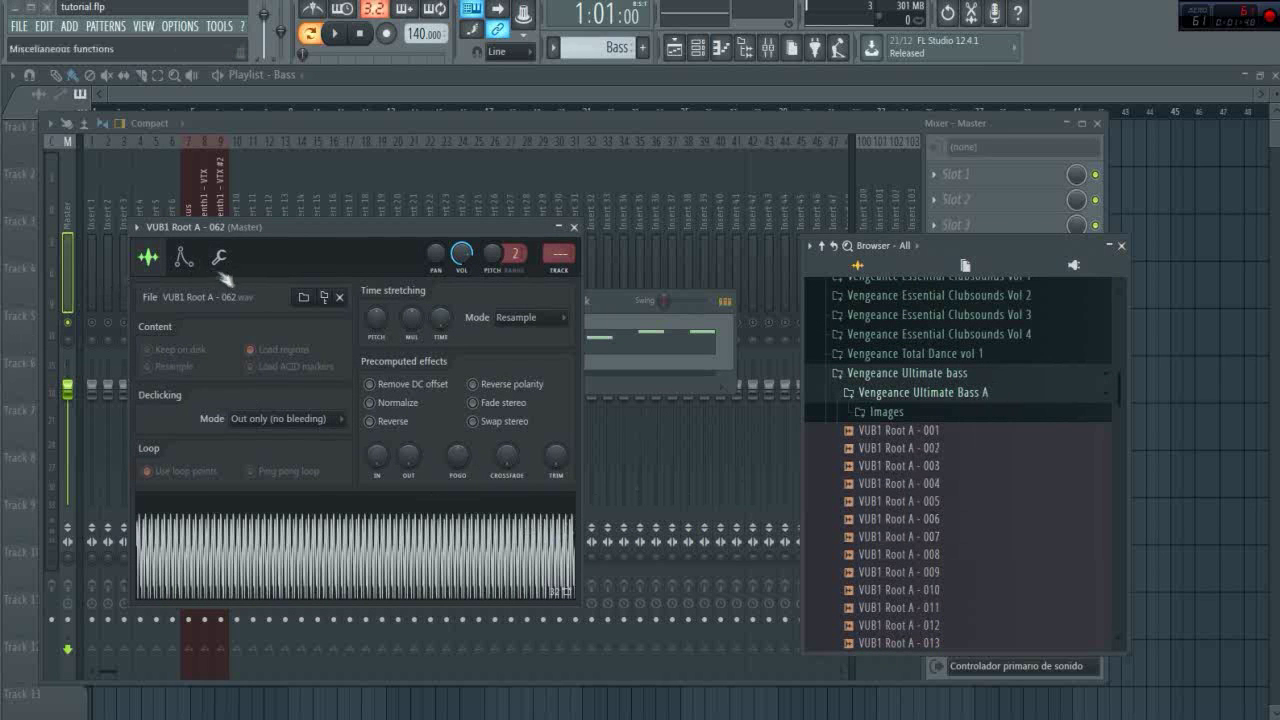
Set the bass sample's root note to A4, comparing it with C5, and try out a note on its keyboard.
click(183, 257)
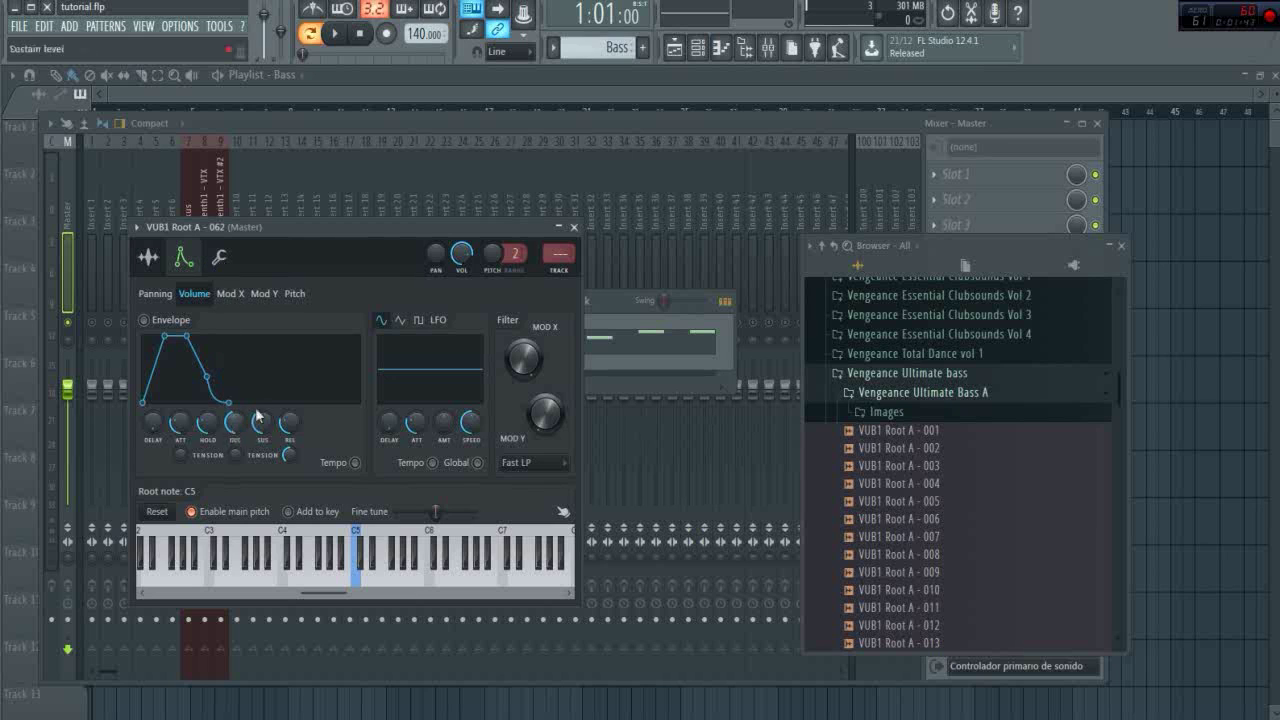
right_click(340, 537)
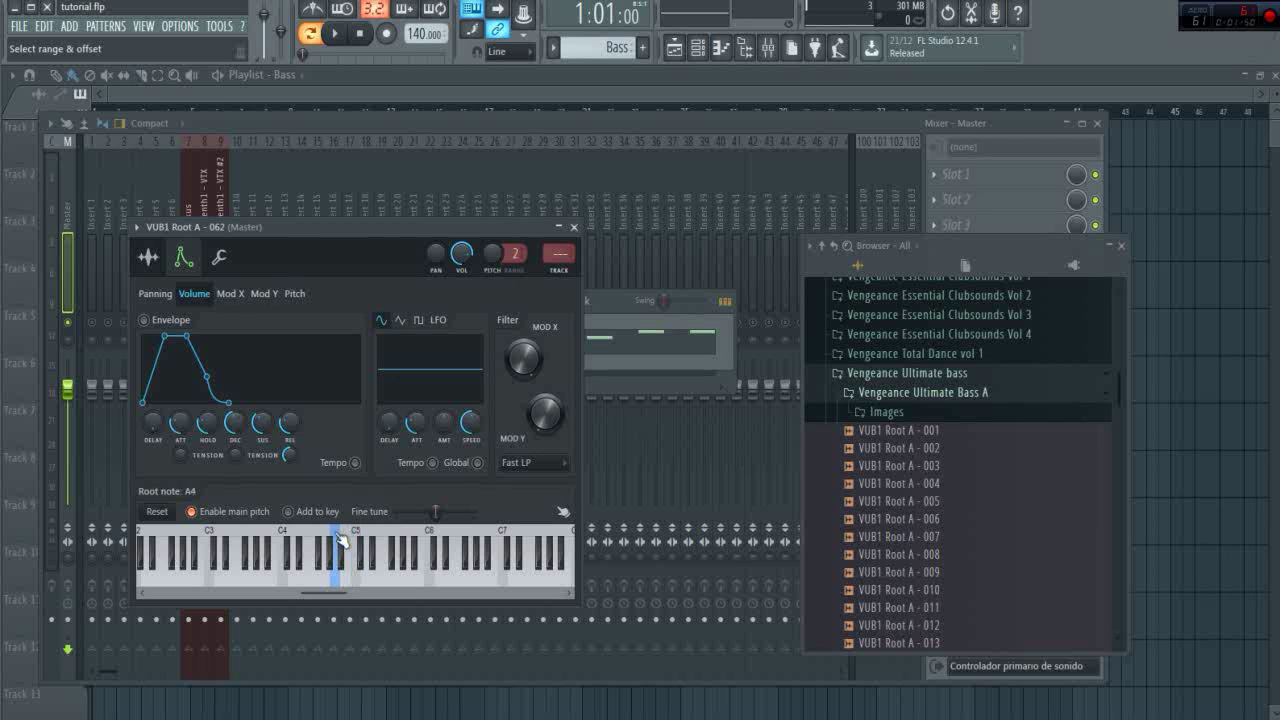
right_click(356, 538)
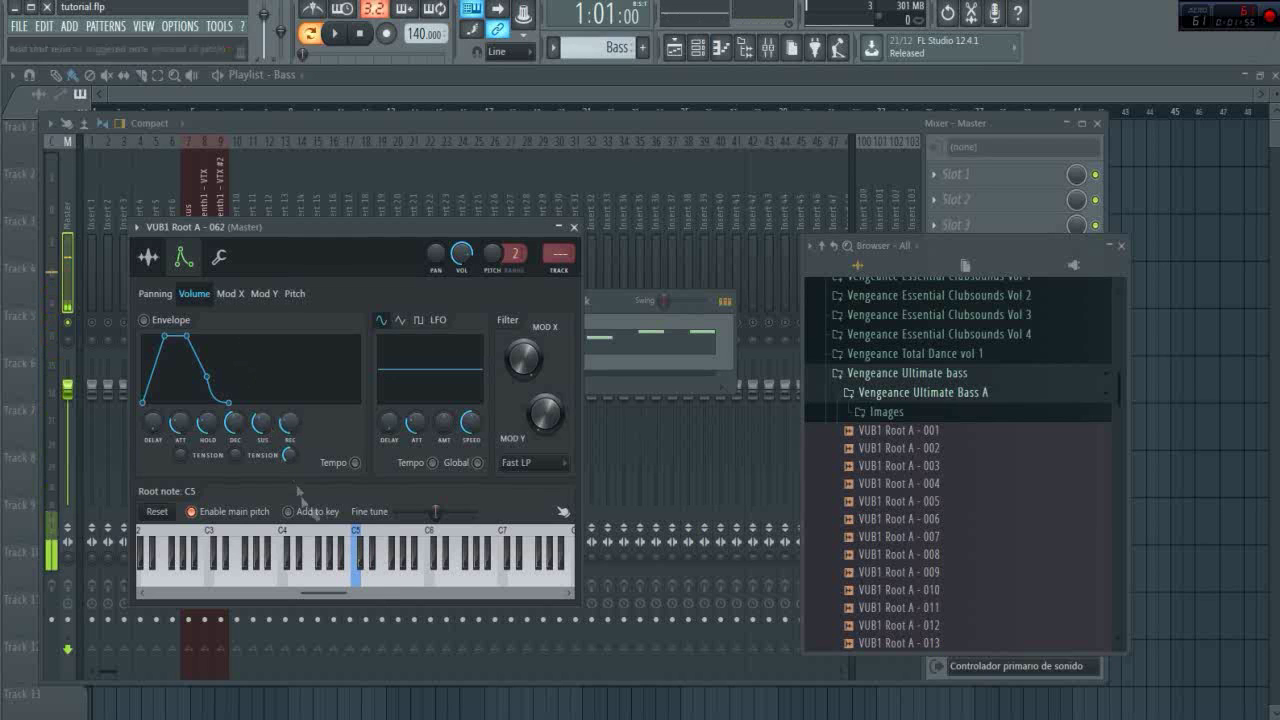
click(339, 535)
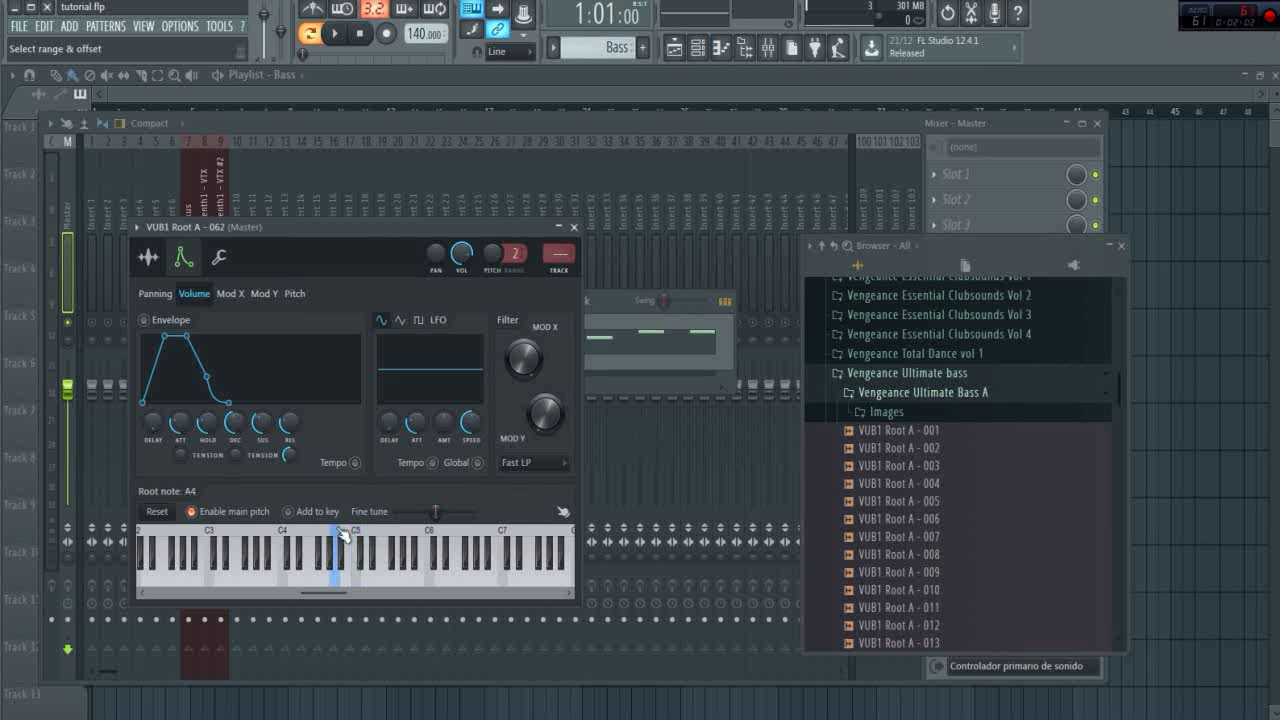
click(353, 578)
drag(258, 228, 368, 221)
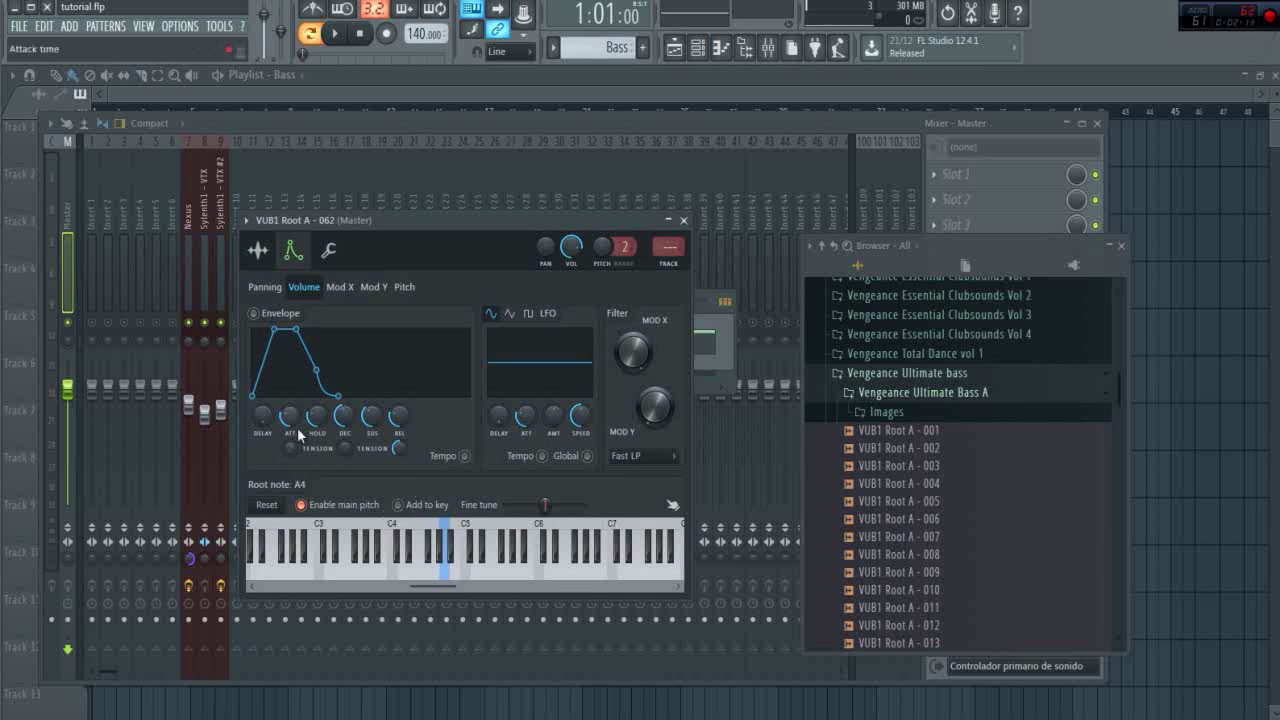
Enable the bass channel's volume envelope with attack and release at minimum, and test several notes on its keyboard.
drag(282, 421, 282, 450)
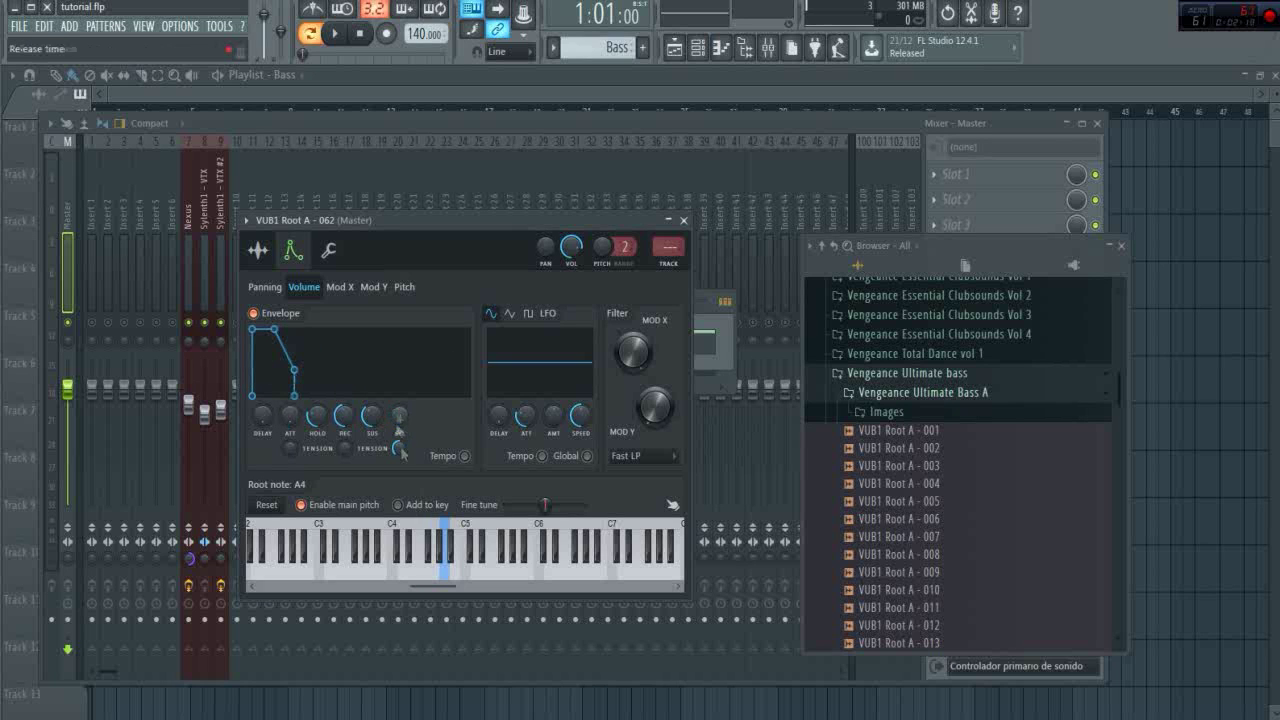
click(442, 570)
click(480, 573)
click(438, 572)
click(376, 568)
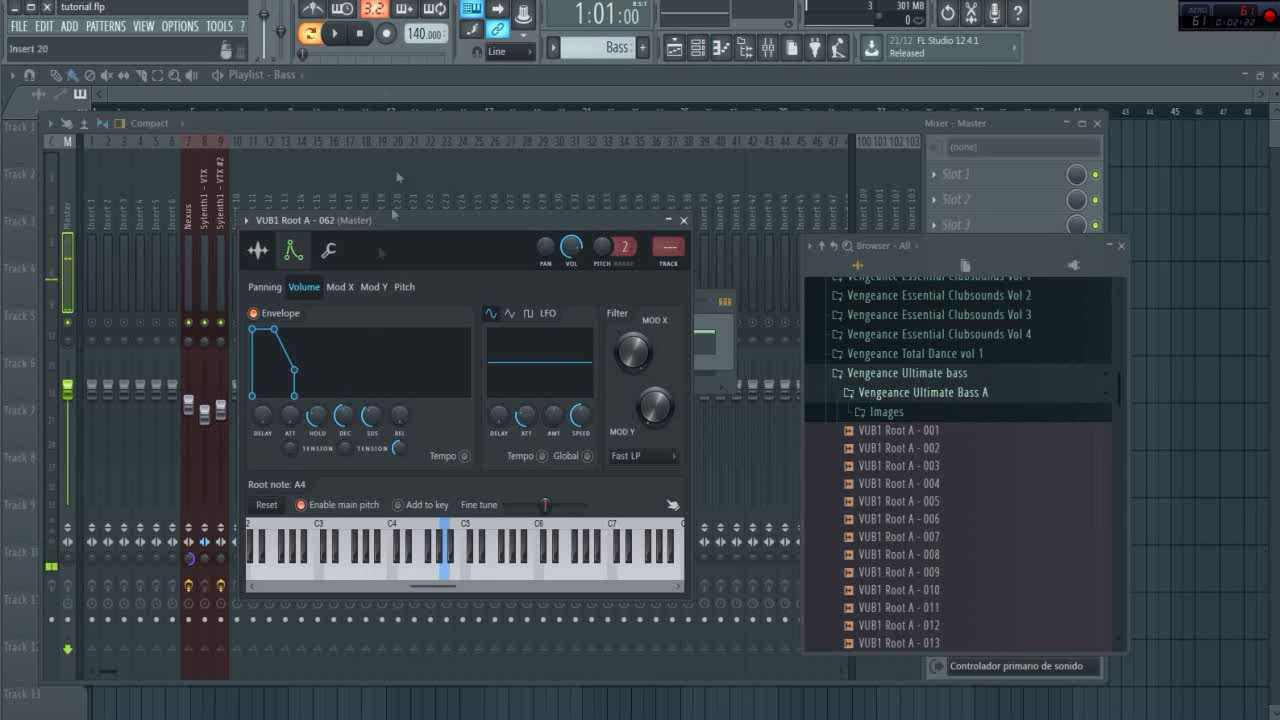
Rearrange the channel windows, set the root note to A5 and raise the envelope attack slightly while playing the Bass pattern.
drag(427, 236, 782, 138)
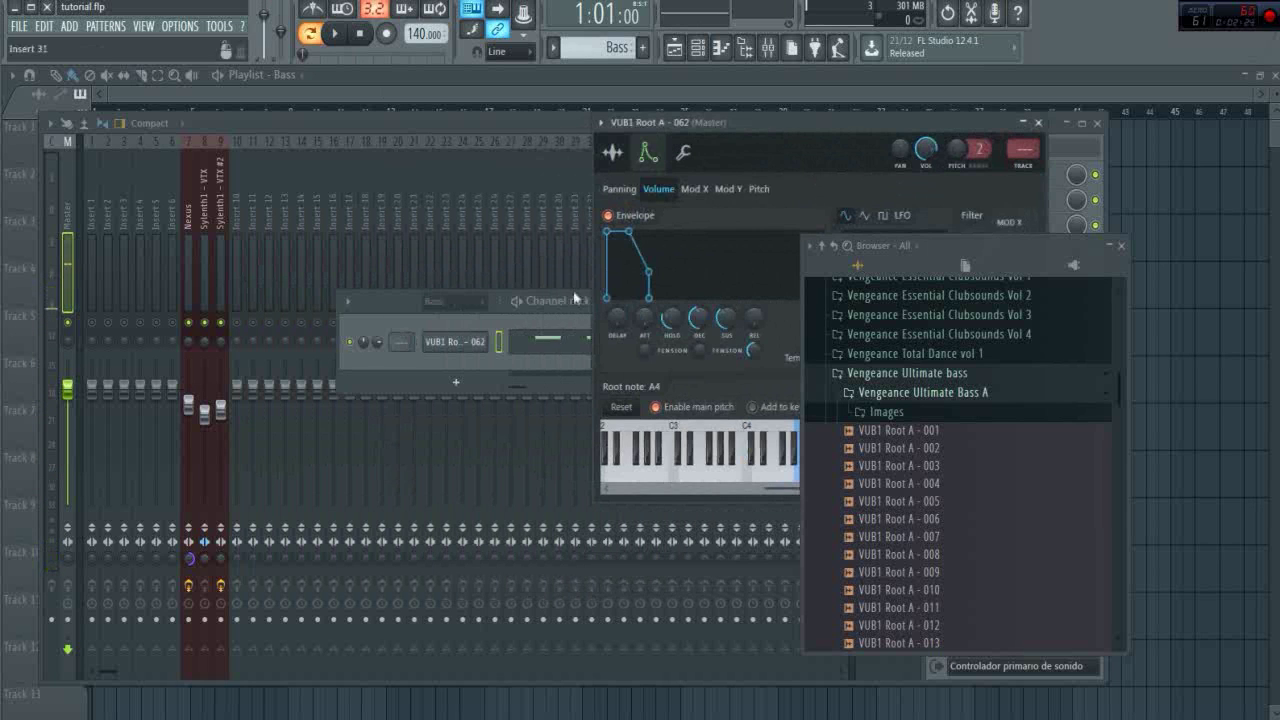
click(508, 331)
drag(385, 310, 231, 304)
key(space)
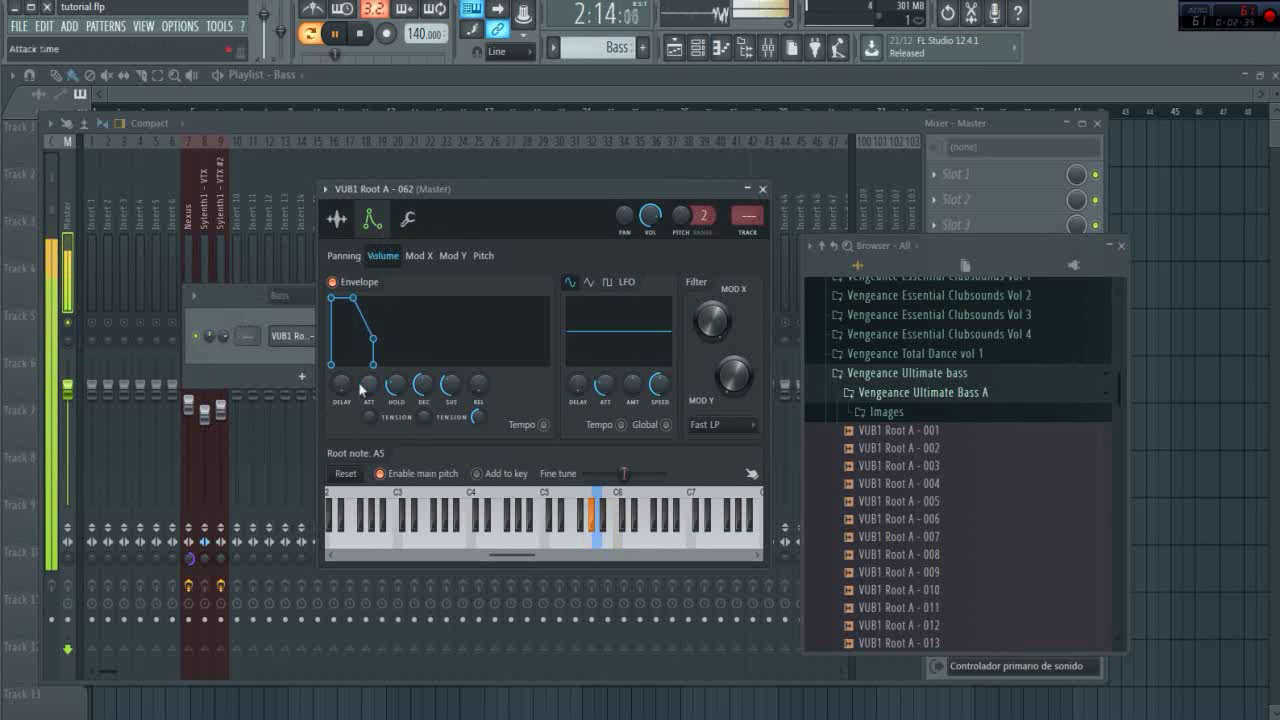
key(space)
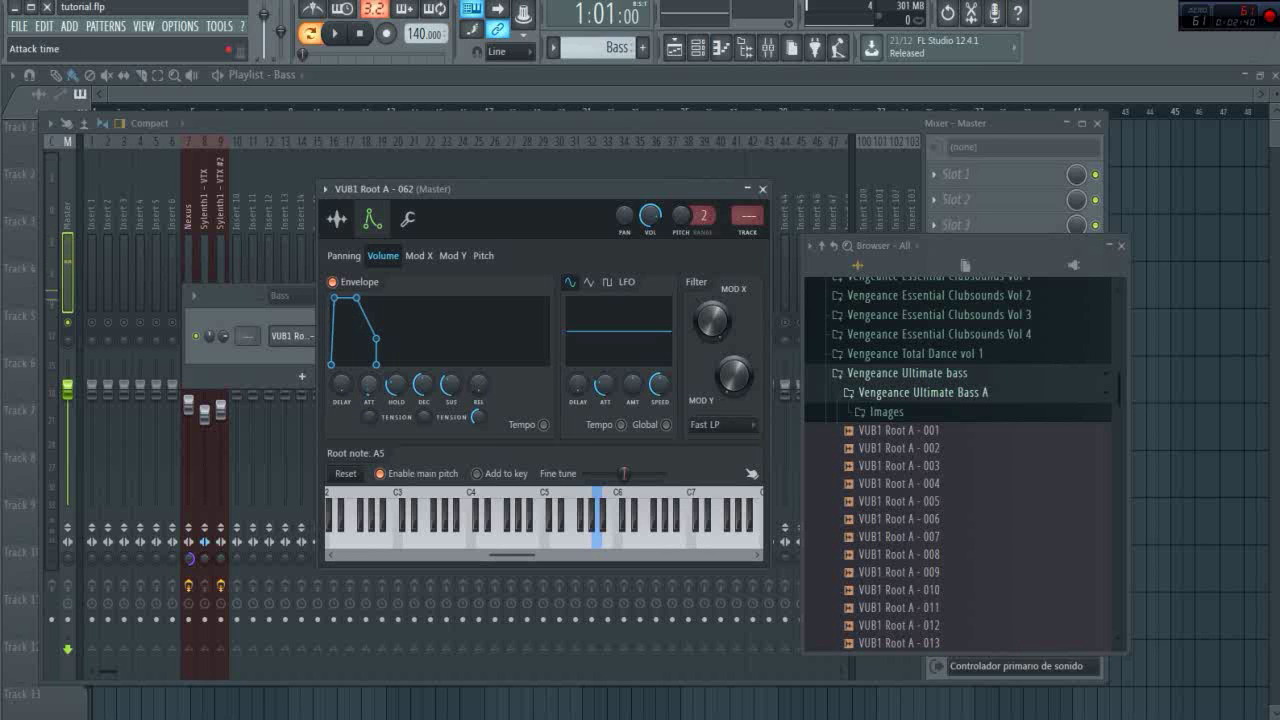
key(space)
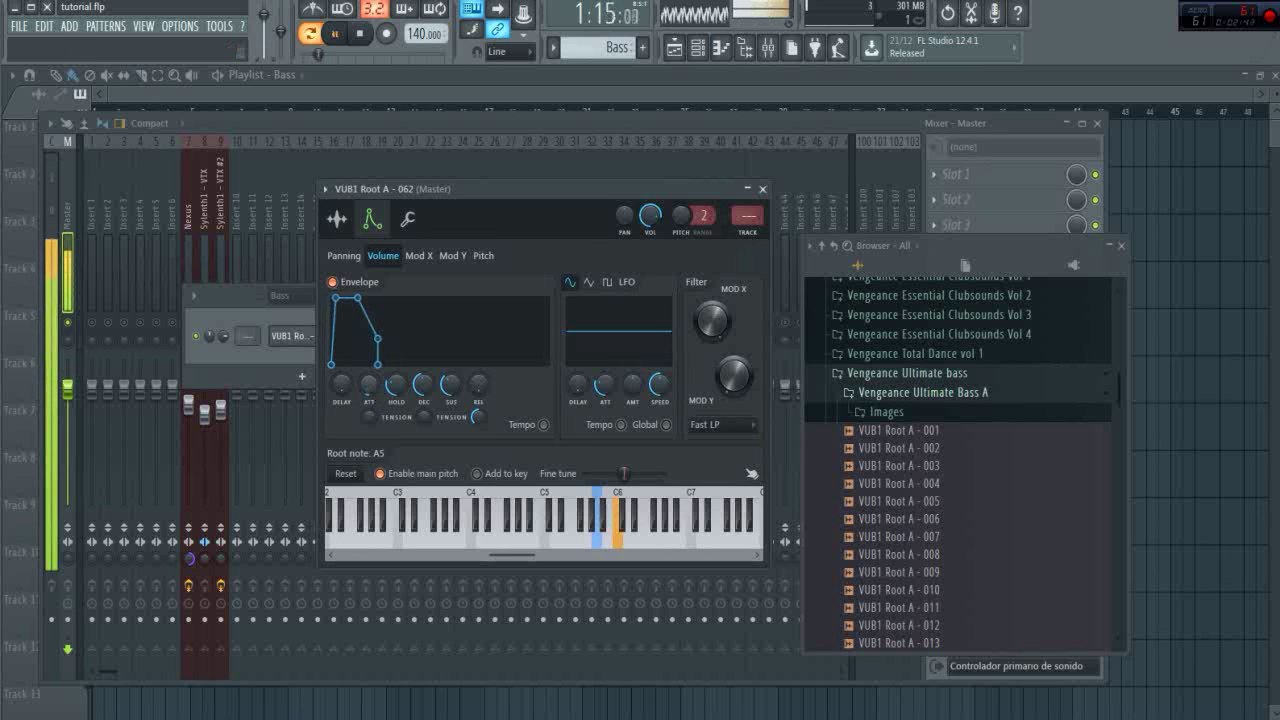
key(space)
Open the Bass pattern's notes in the piano roll and collapse the sample browser out of the way.
click(276, 312)
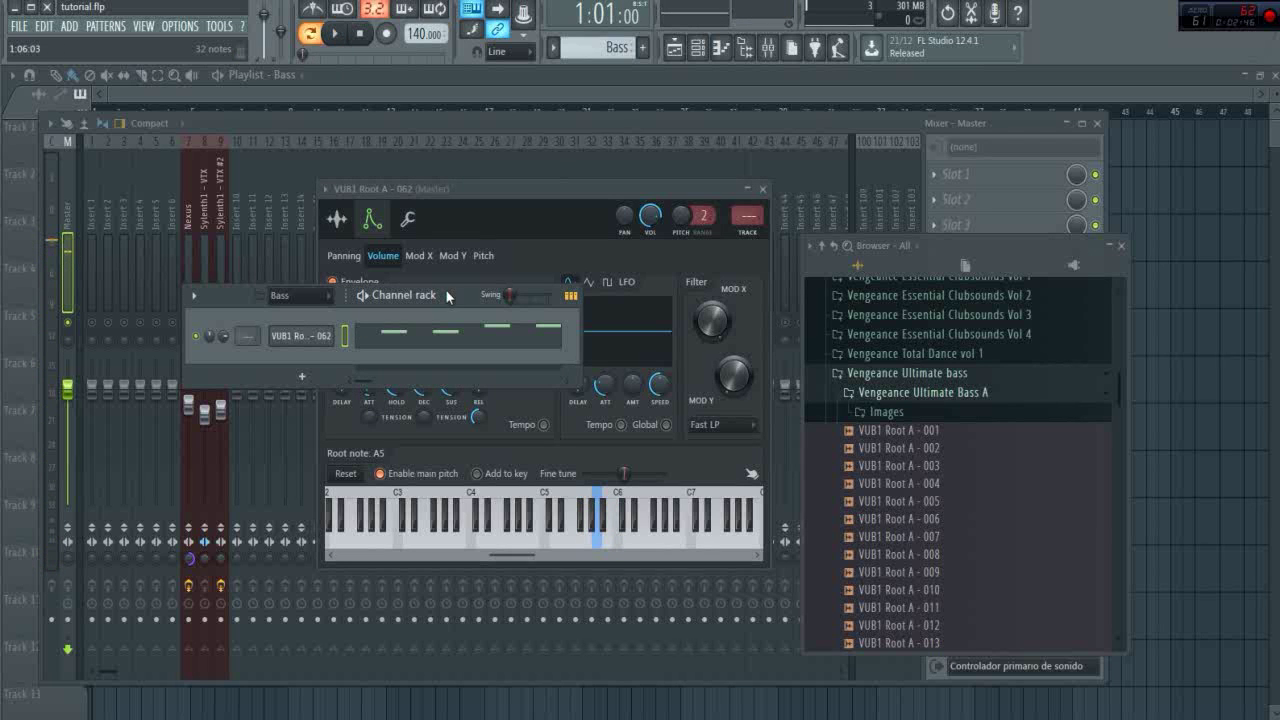
click(404, 344)
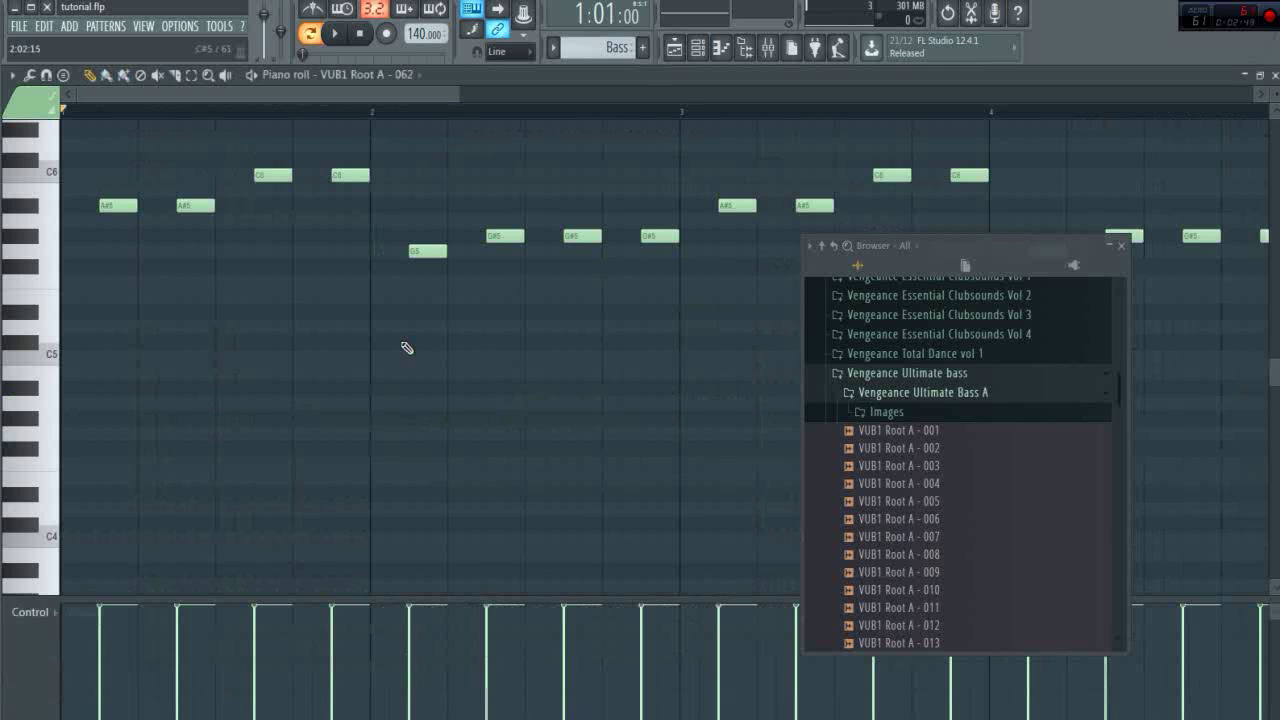
click(1109, 246)
Delete all bass notes in bars 5 to 8, keeping the first four bars.
scroll(757, 351, down, 3)
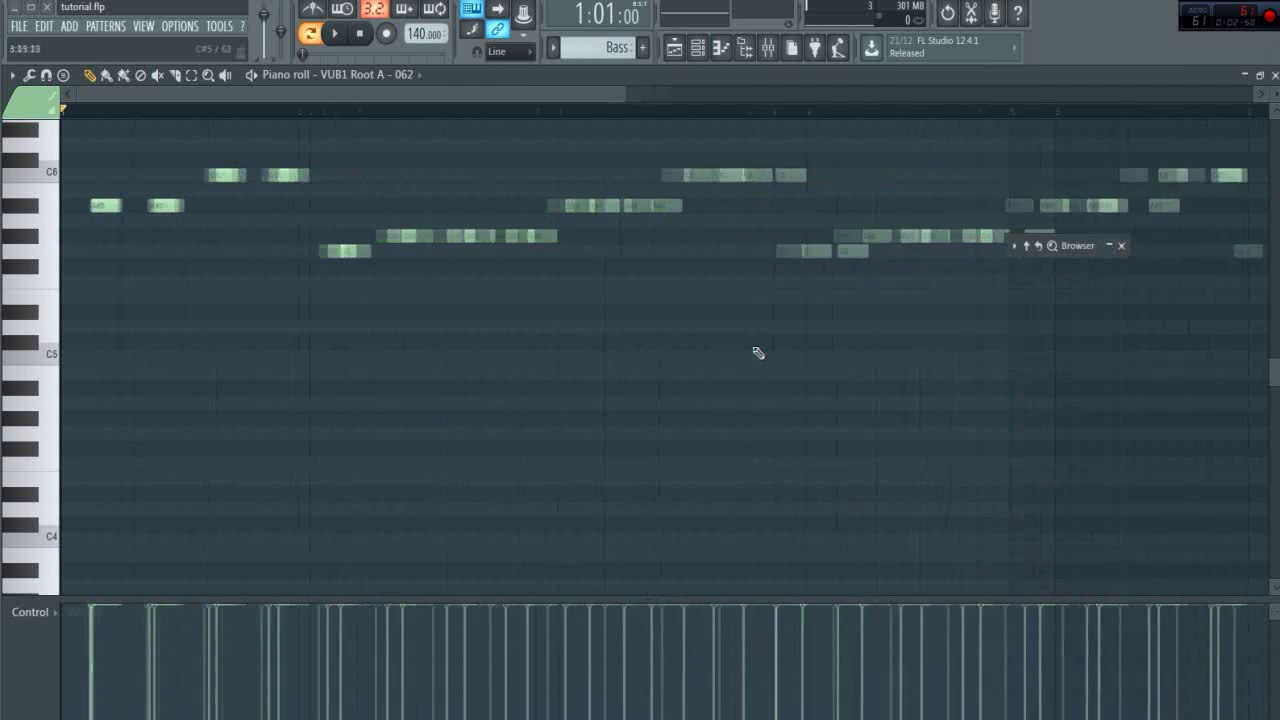
scroll(371, 323, up, 3)
scroll(429, 360, down, 3)
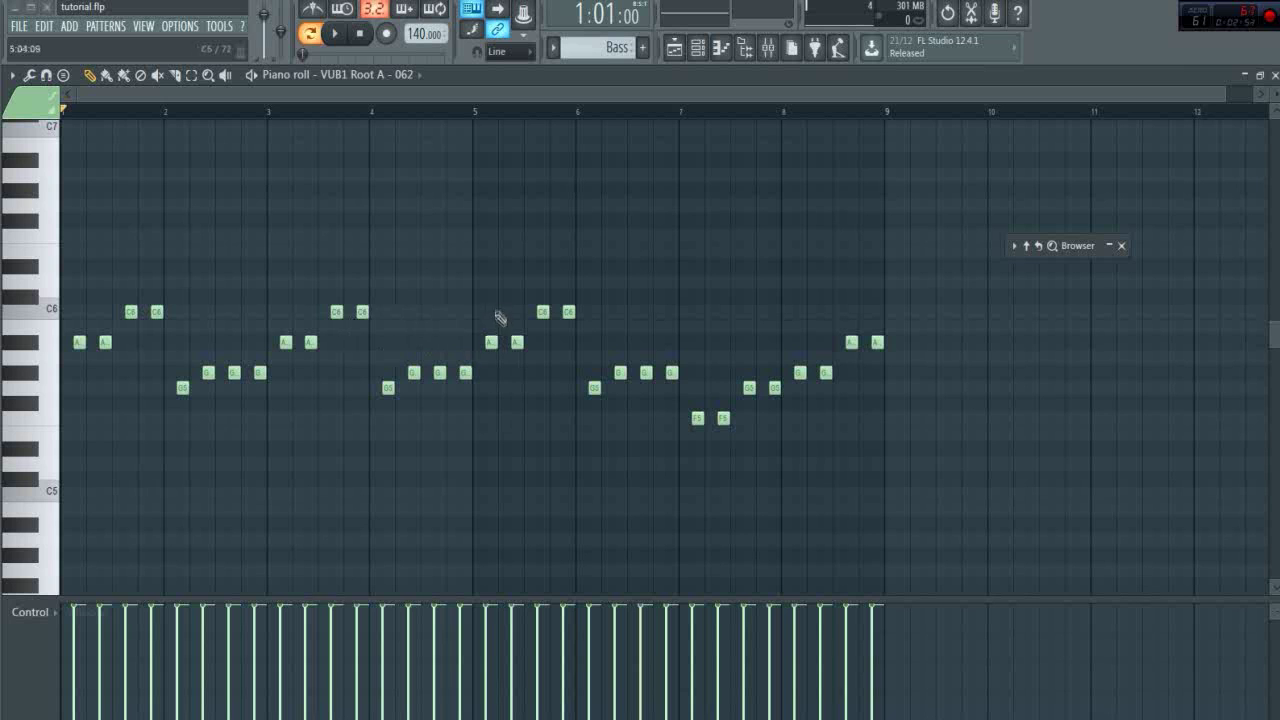
drag(491, 246, 966, 513)
key(Delete)
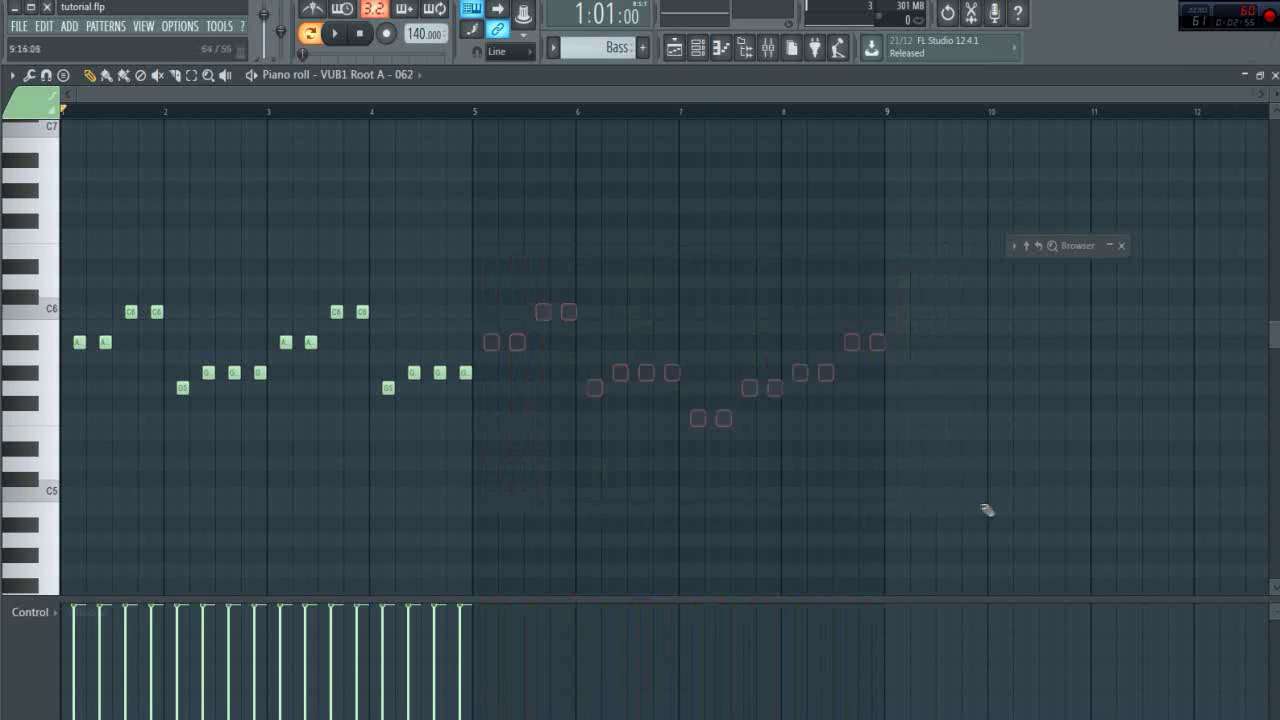
Add slide notes at the ends of bar 1's four bass notes, two on F#5 and two on G5, and play them back.
scroll(286, 384, up, 4)
drag(420, 93, 184, 137)
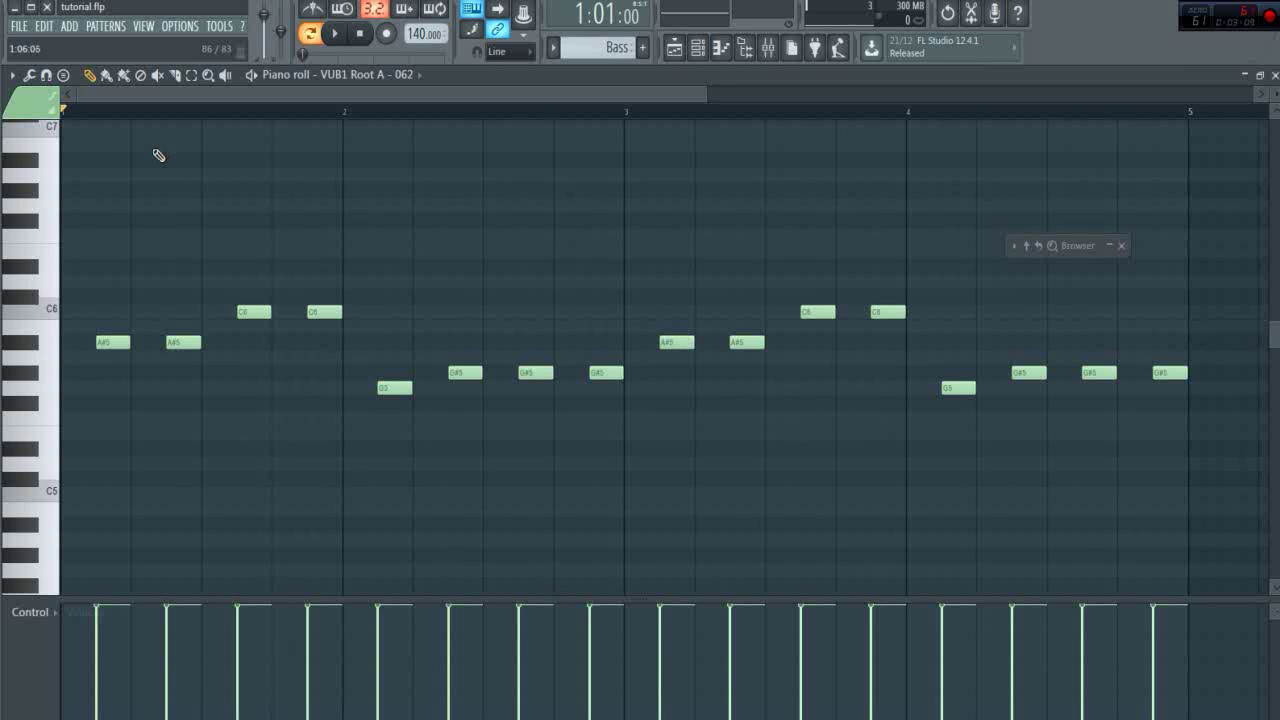
scroll(174, 270, up, 1)
drag(320, 93, 285, 98)
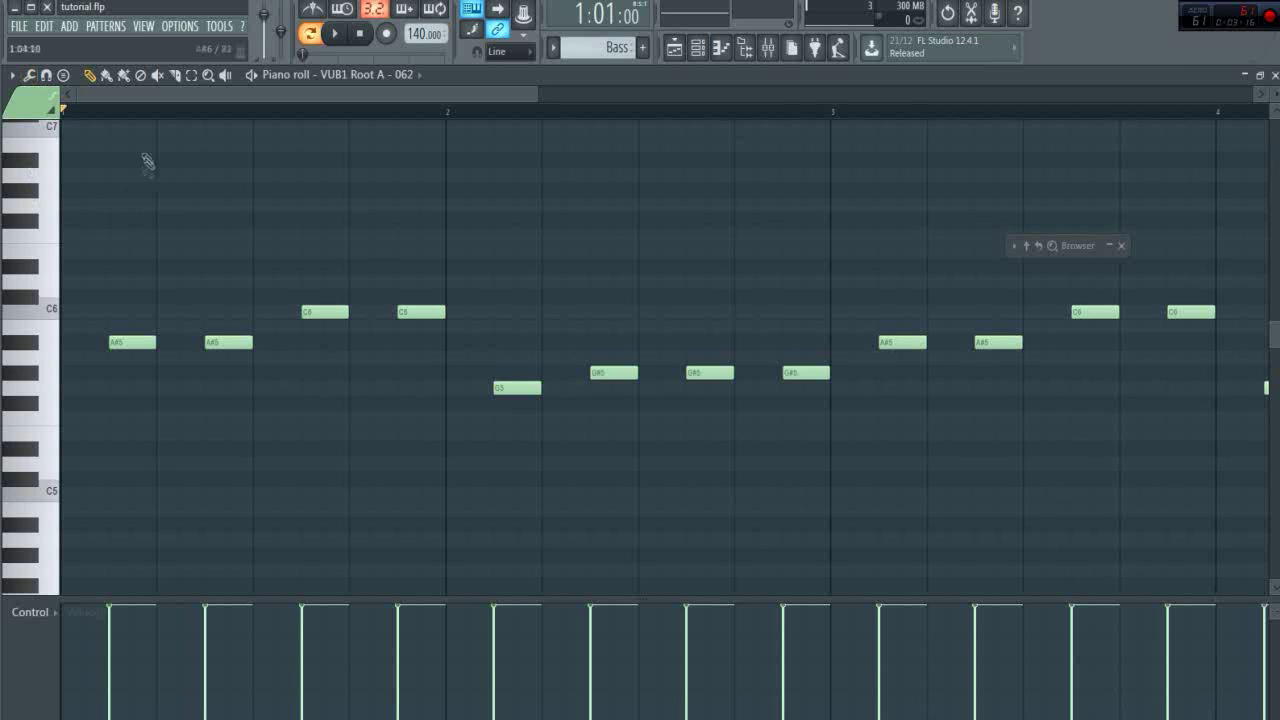
click(138, 403)
mouse_move(153, 403)
mouse_down()
mouse_move(136, 403)
mouse_move(171, 403)
mouse_up()
scroll(143, 446, up, 2)
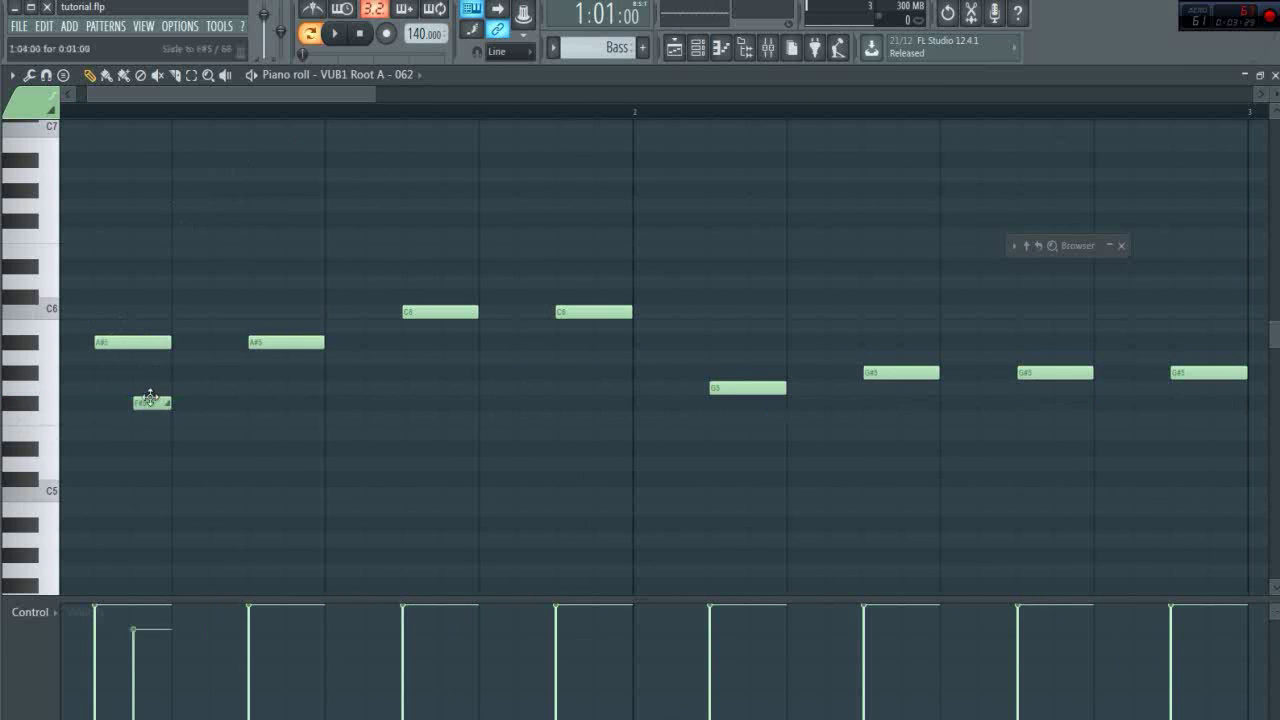
click(293, 405)
click(448, 388)
click(605, 389)
key(space)
key(space)
Shorten bar 1's four slide notes together so each covers only the very end of its bass note, and audition the result.
drag(113, 380, 650, 403)
scroll(171, 405, up, 3)
drag(171, 407, 141, 403)
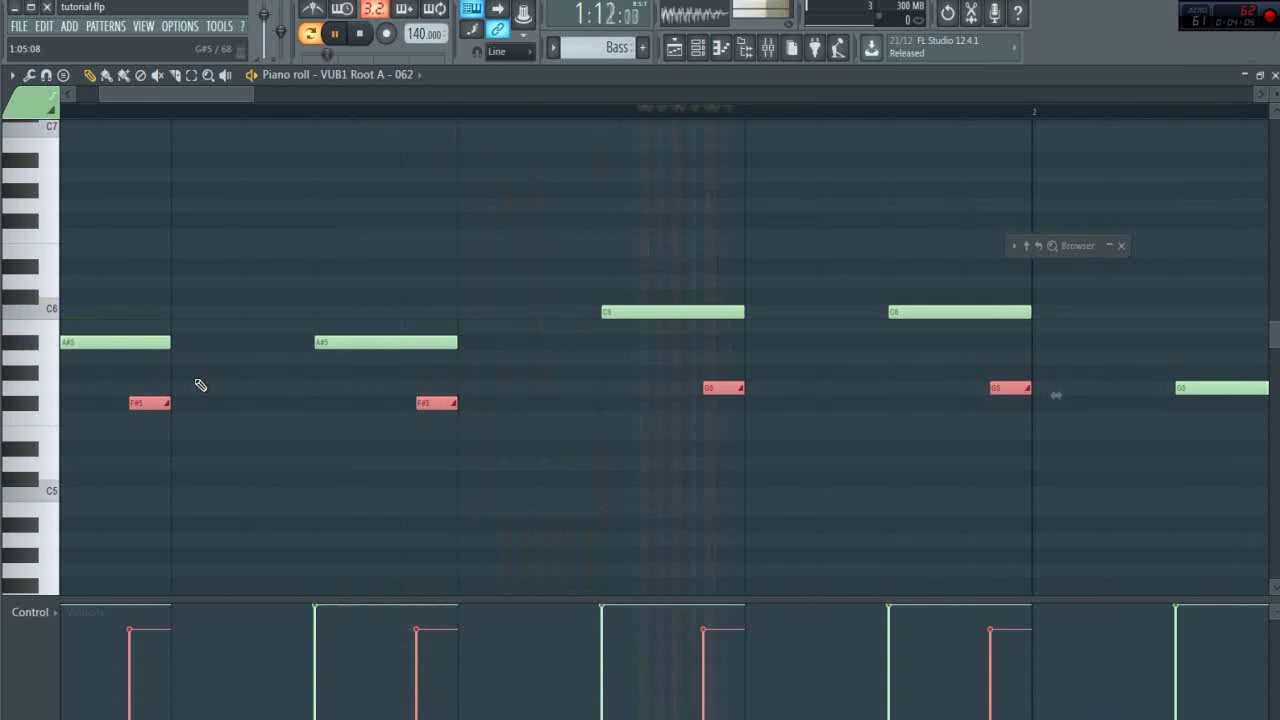
scroll(297, 414, down, 3)
scroll(191, 409, up, 4)
drag(194, 408, 176, 408)
drag(146, 406, 164, 406)
key(space)
scroll(334, 426, down, 4)
ctrl+click(334, 428)
key(space)
Copy the short slides under bar 2's notes, lower them to D#5 and E5, and repeat the slides across bars 3 and 4.
scroll(473, 185, right, 3)
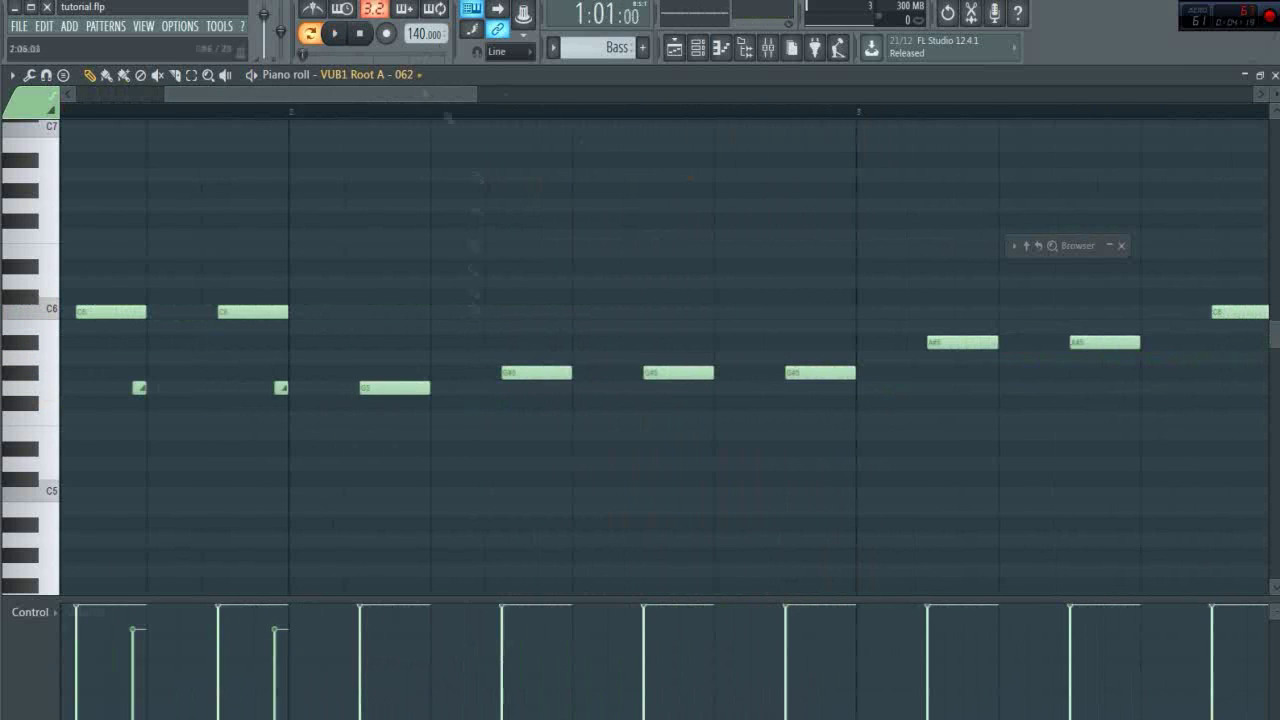
scroll(403, 465, up, 3)
drag(413, 434, 373, 456)
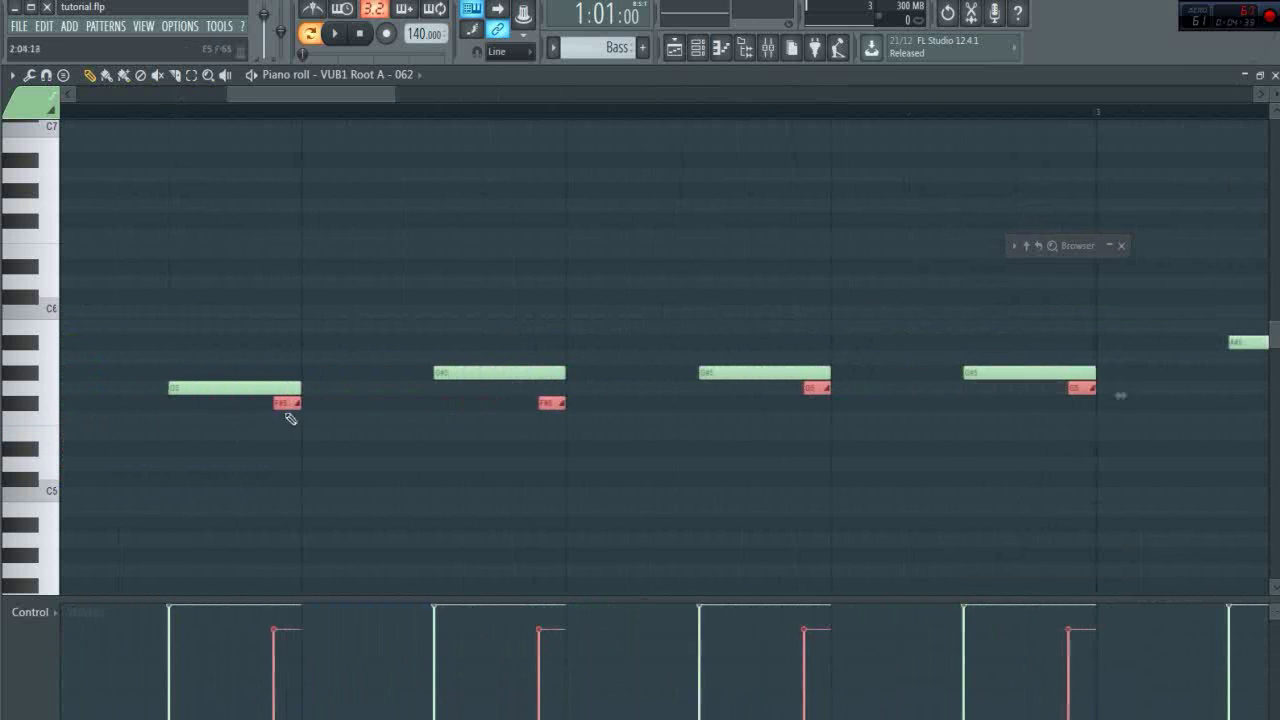
drag(286, 420, 286, 466)
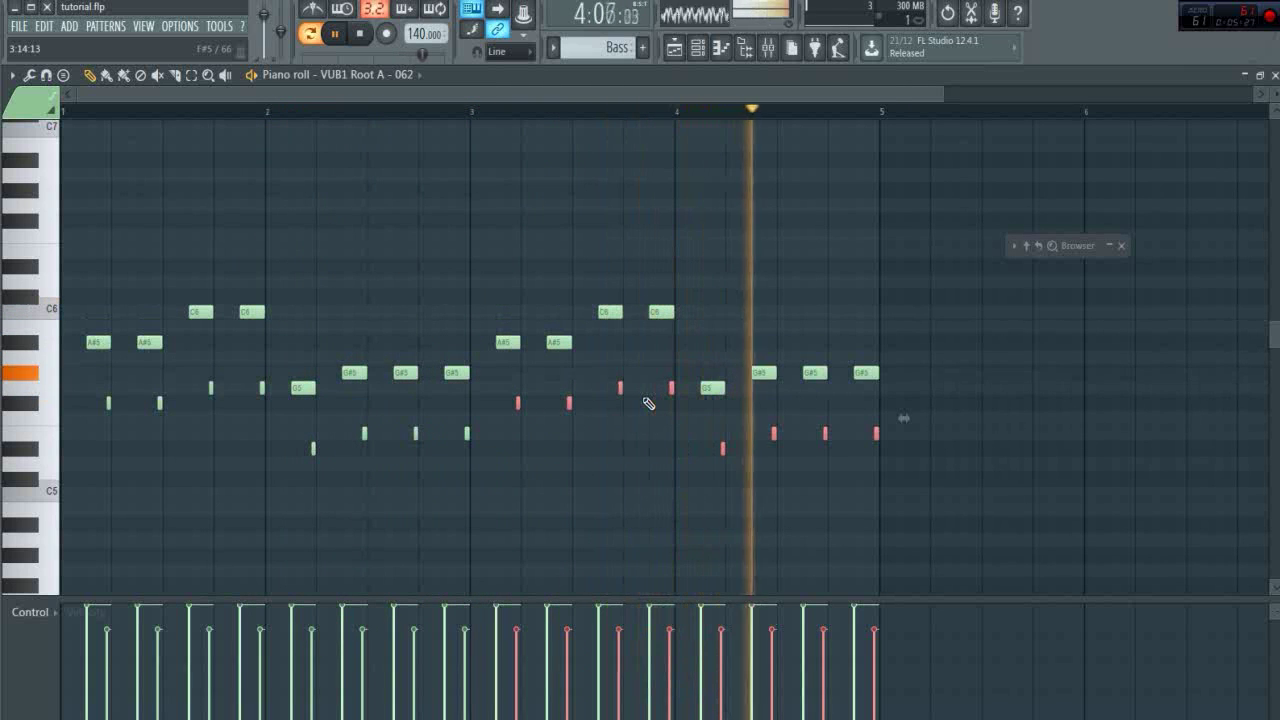
key(space)
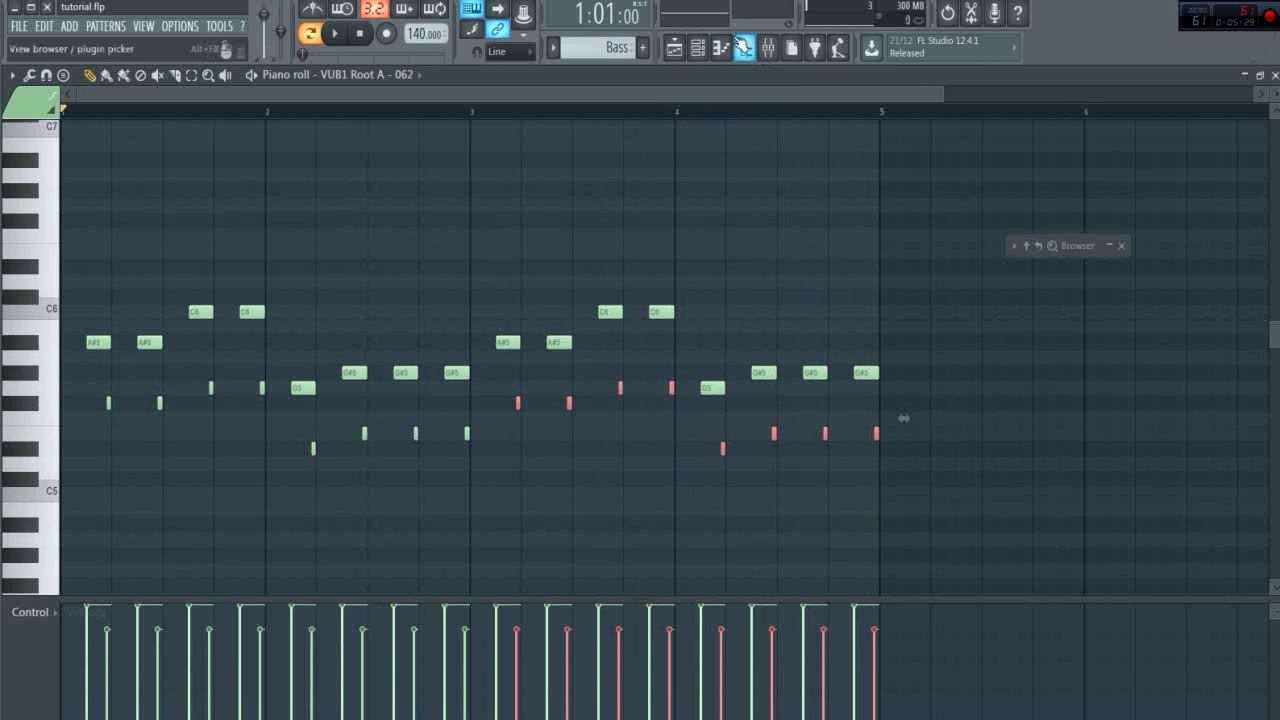
Open the mixer and channel rack, and route the bass channel to mixer insert 13.
click(676, 47)
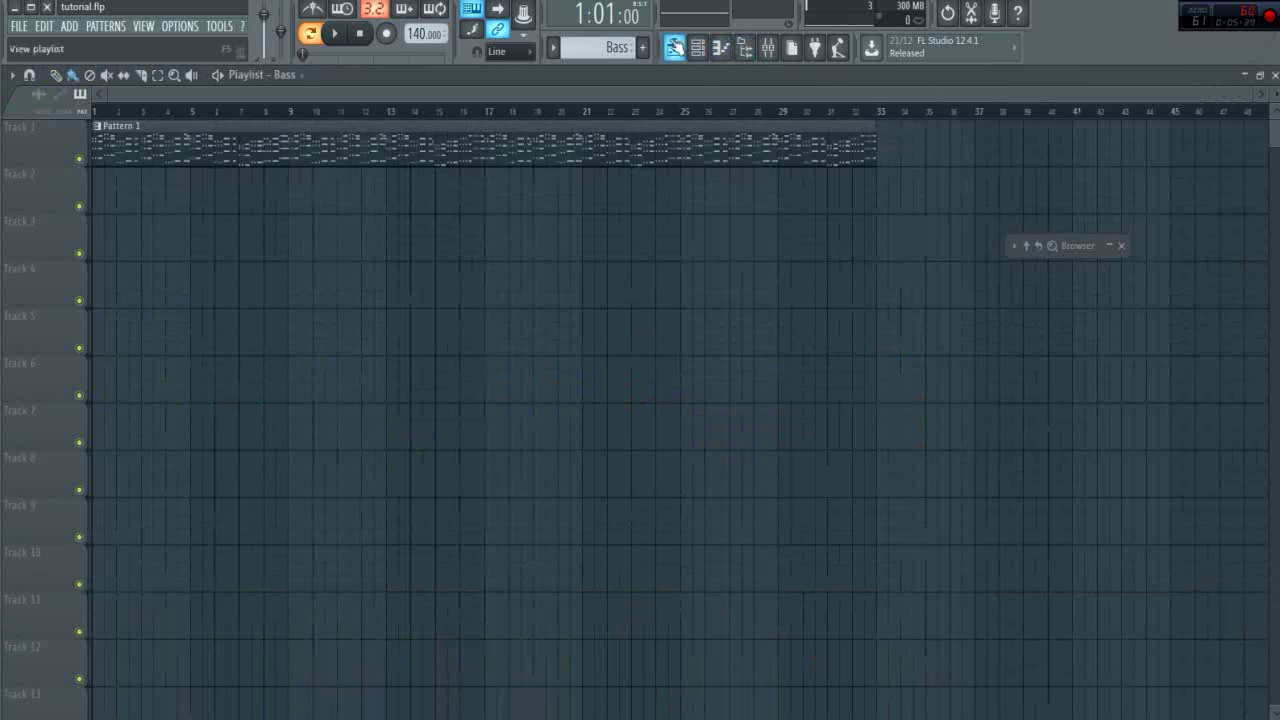
click(768, 47)
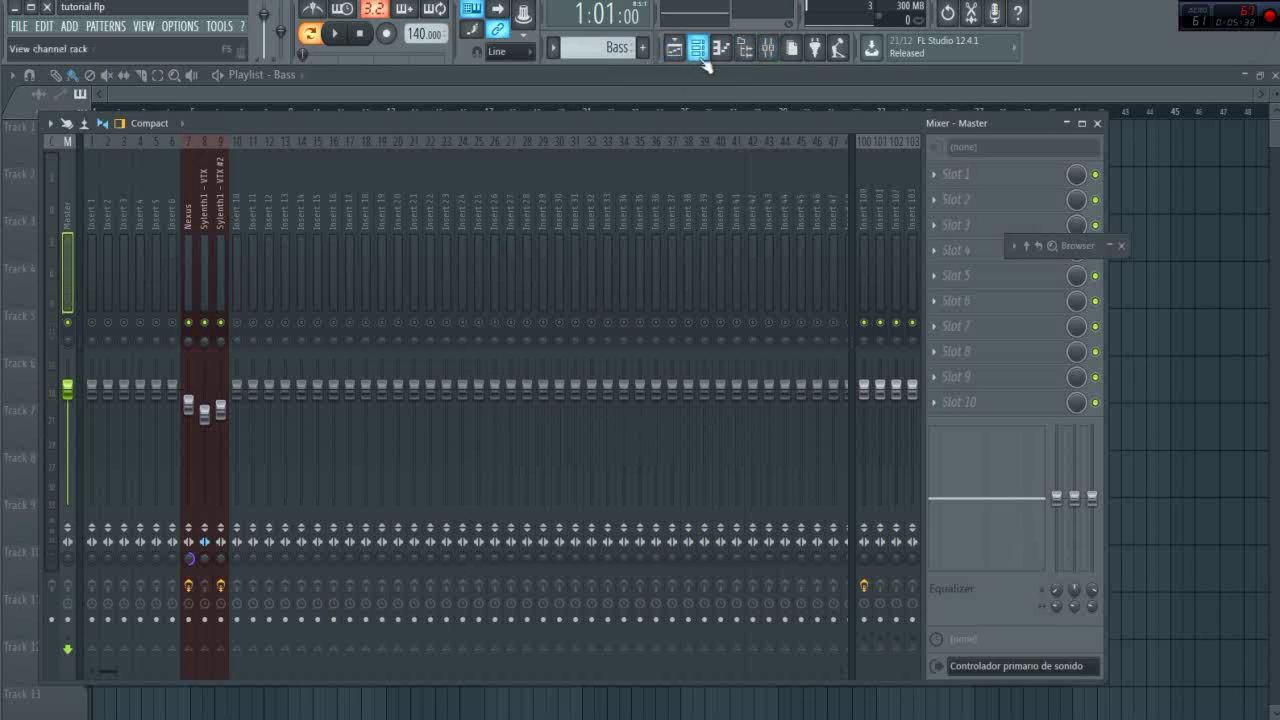
click(697, 47)
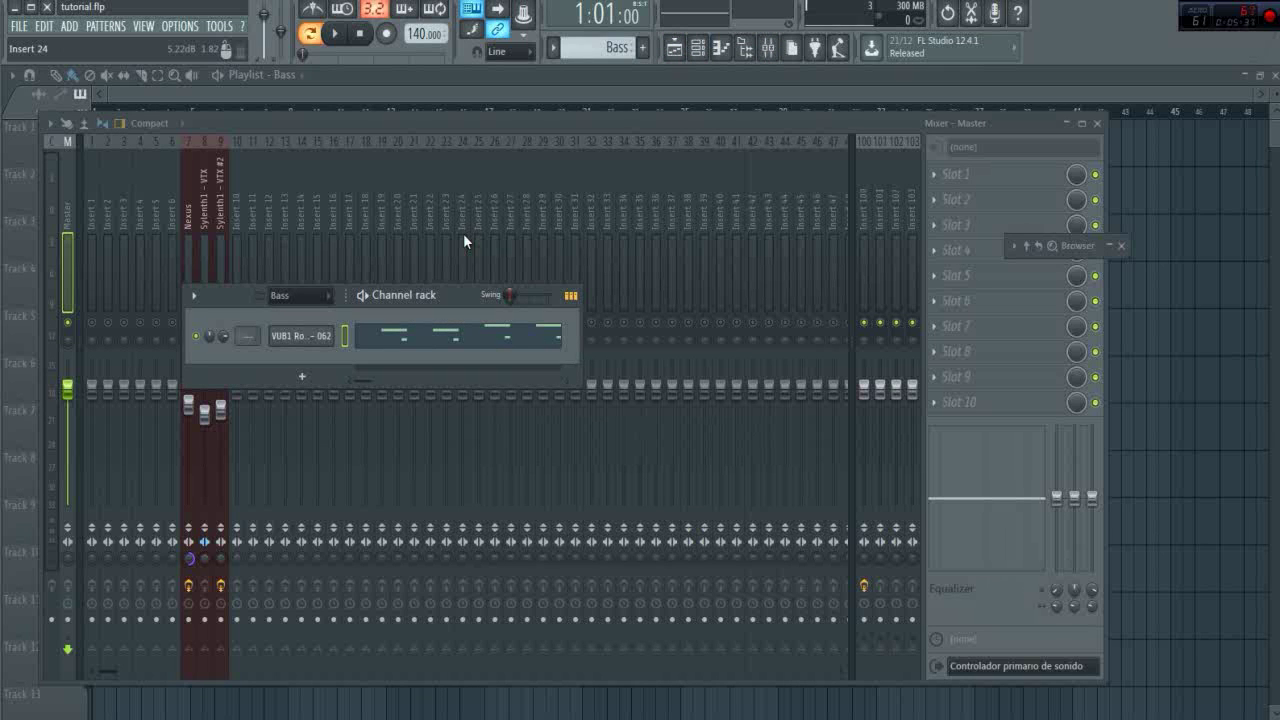
click(280, 208)
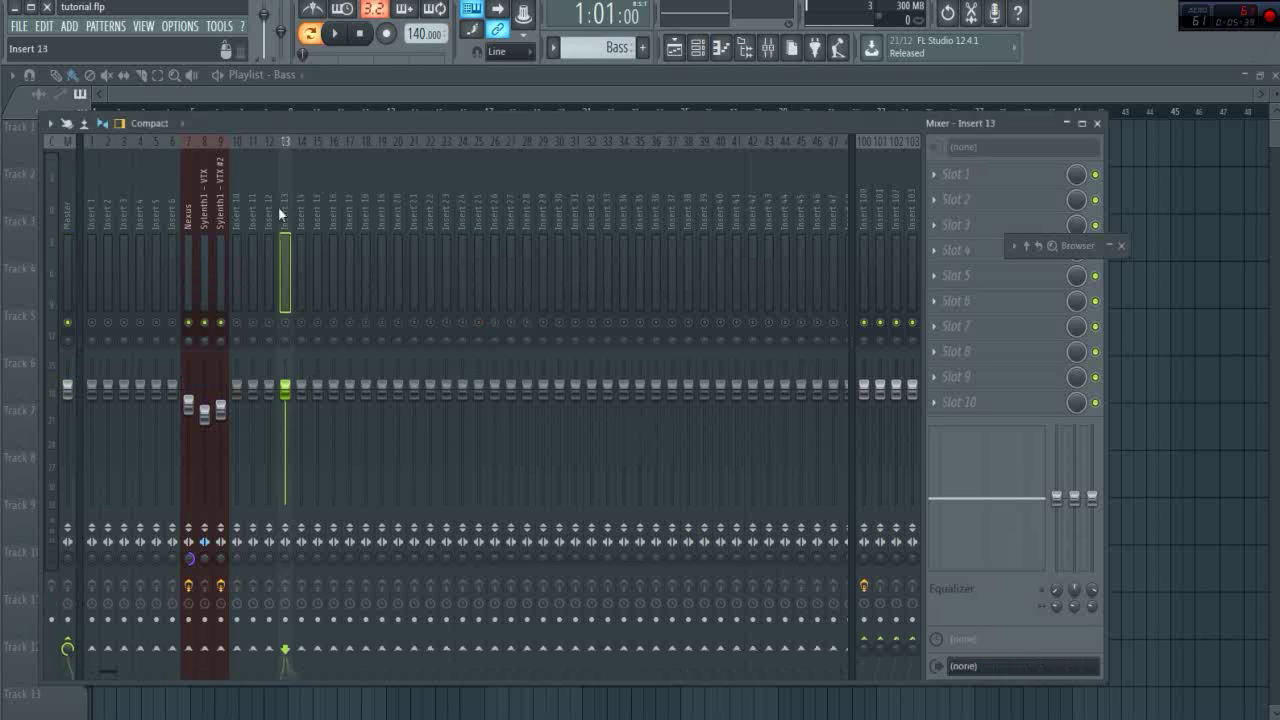
key(ctrl+l)
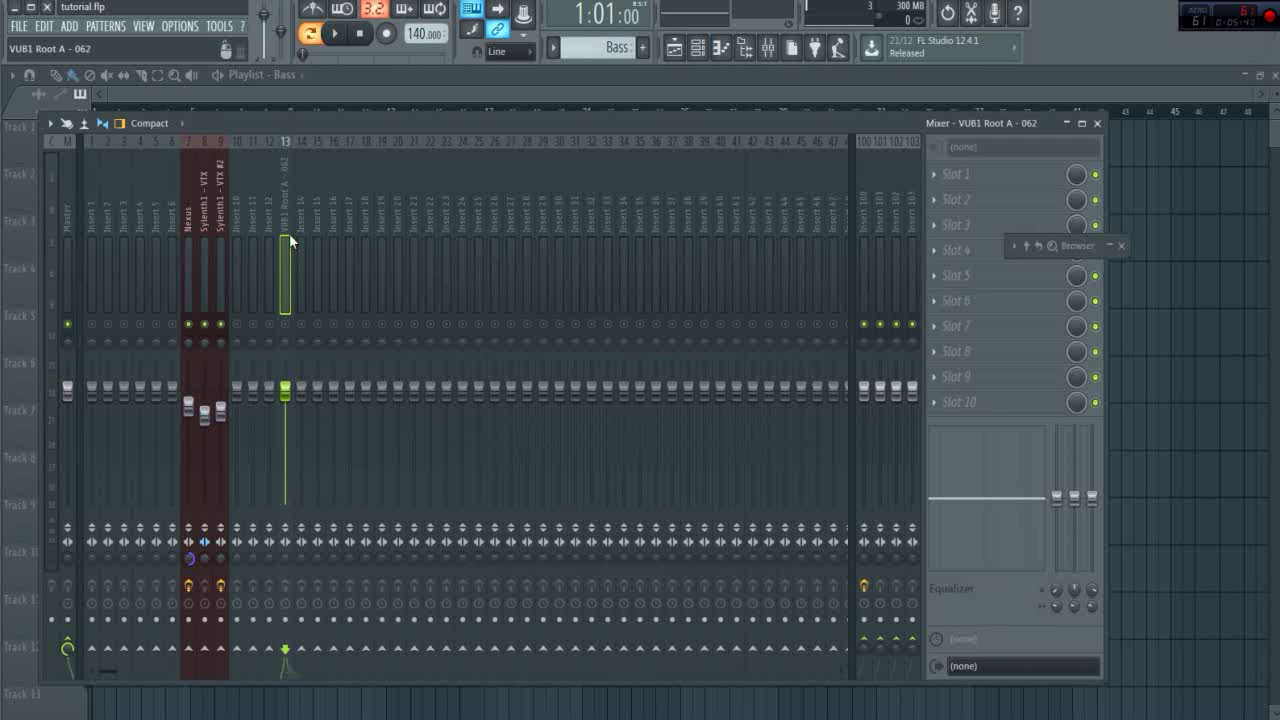
right_click(289, 237)
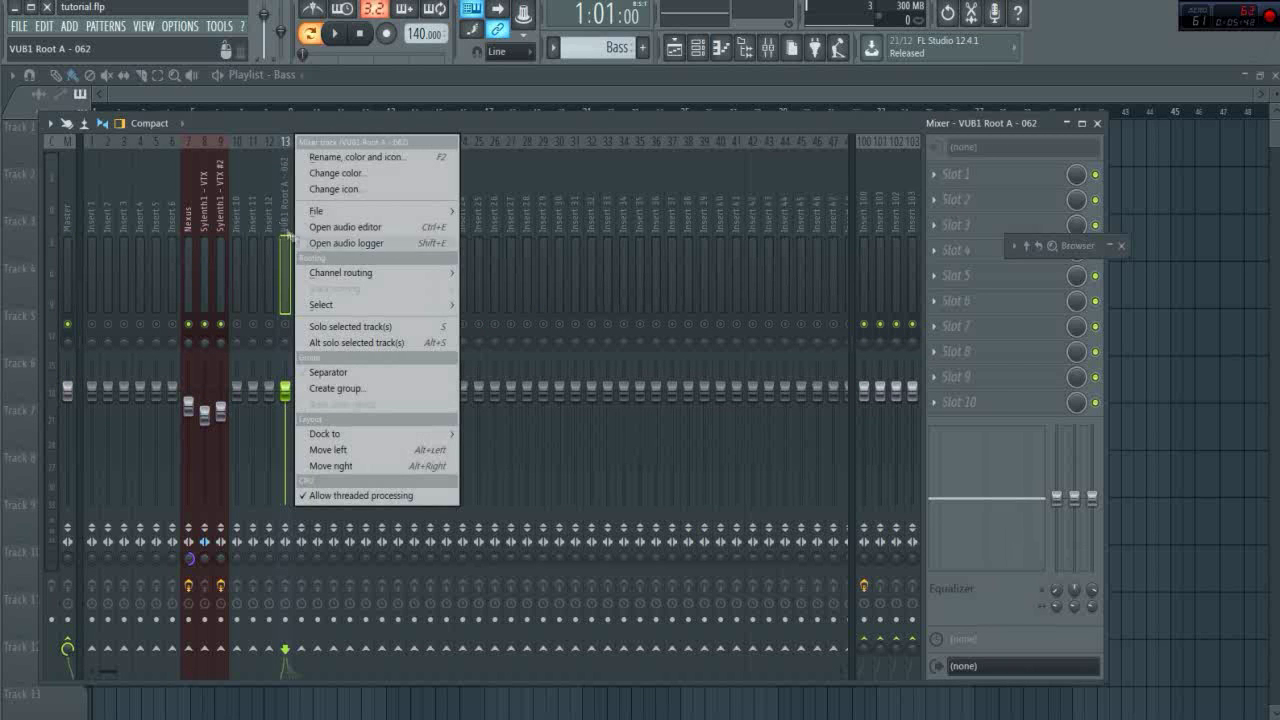
click(287, 211)
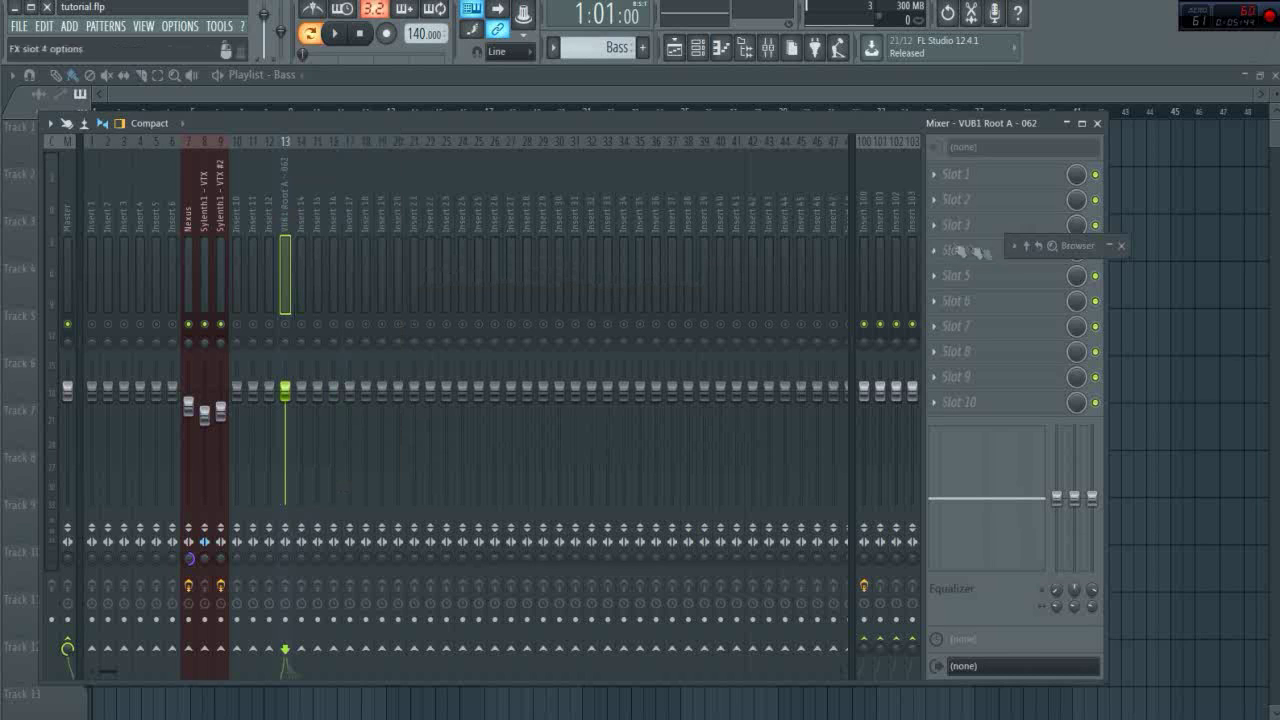
Load Fruity Parametric EQ 2 in the bass track's first effect slot and shift band 1 into the sub range.
click(939, 175)
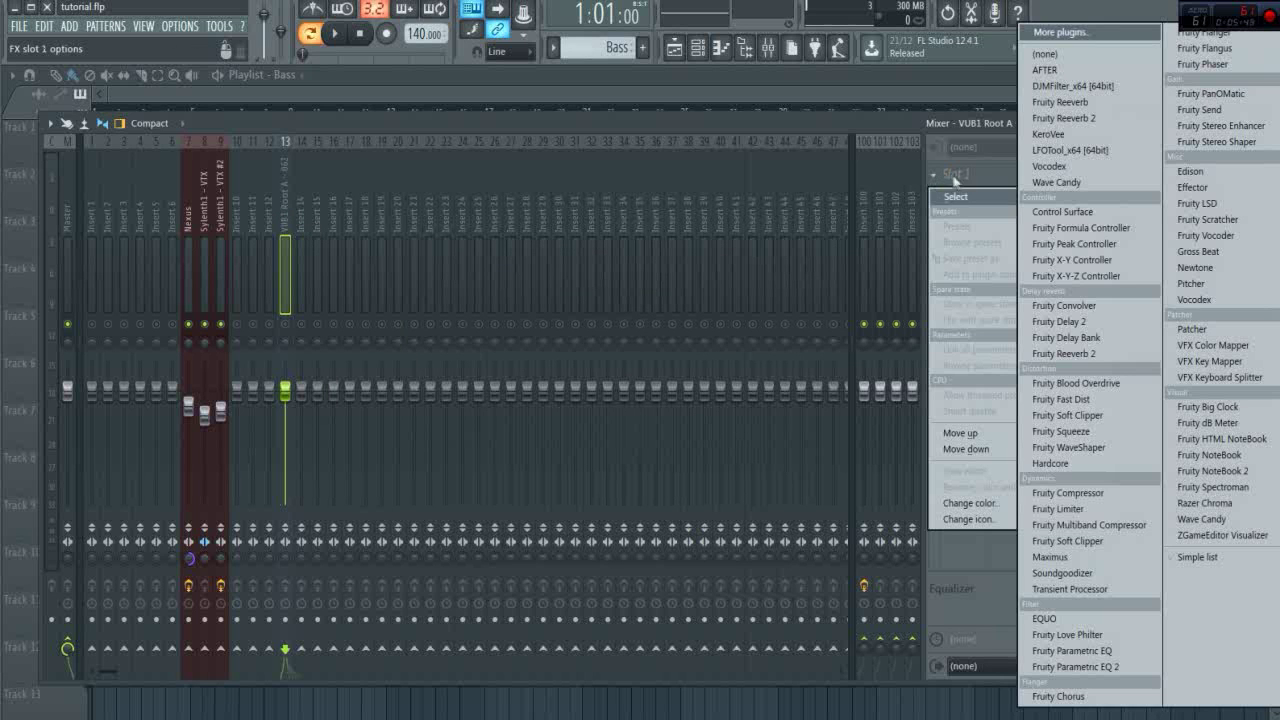
click(1087, 666)
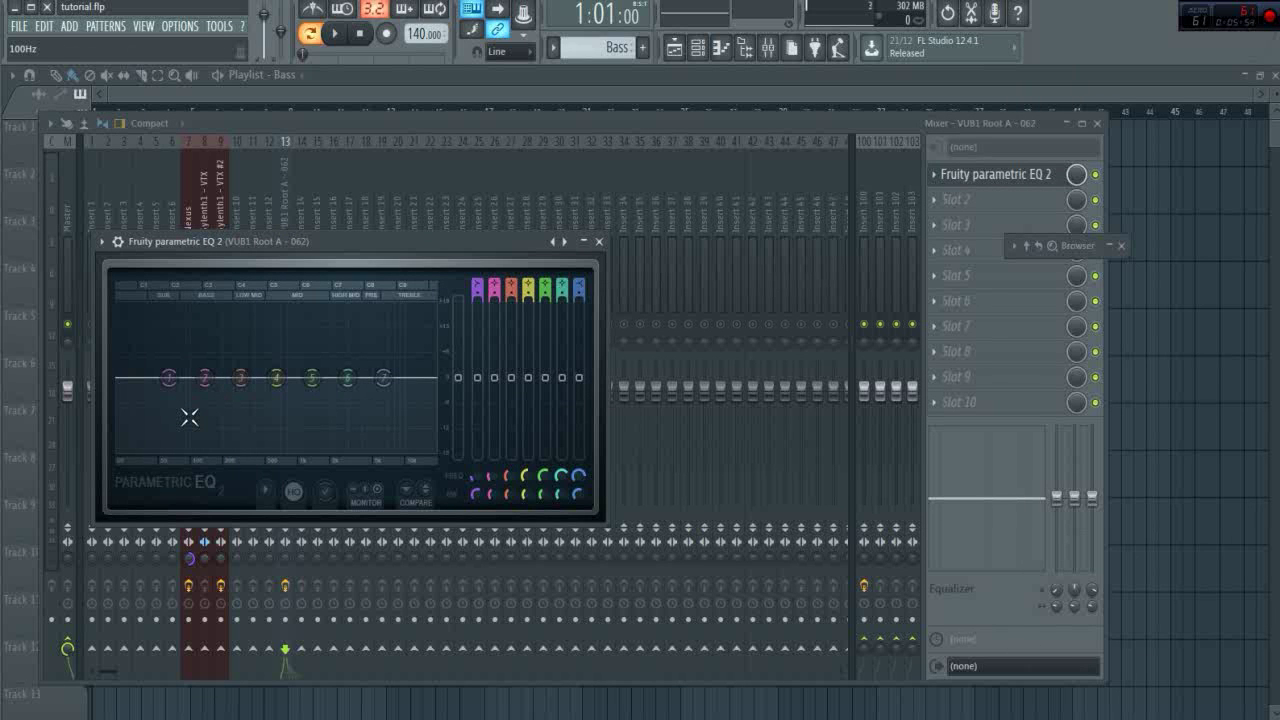
drag(168, 378, 125, 360)
key(space)
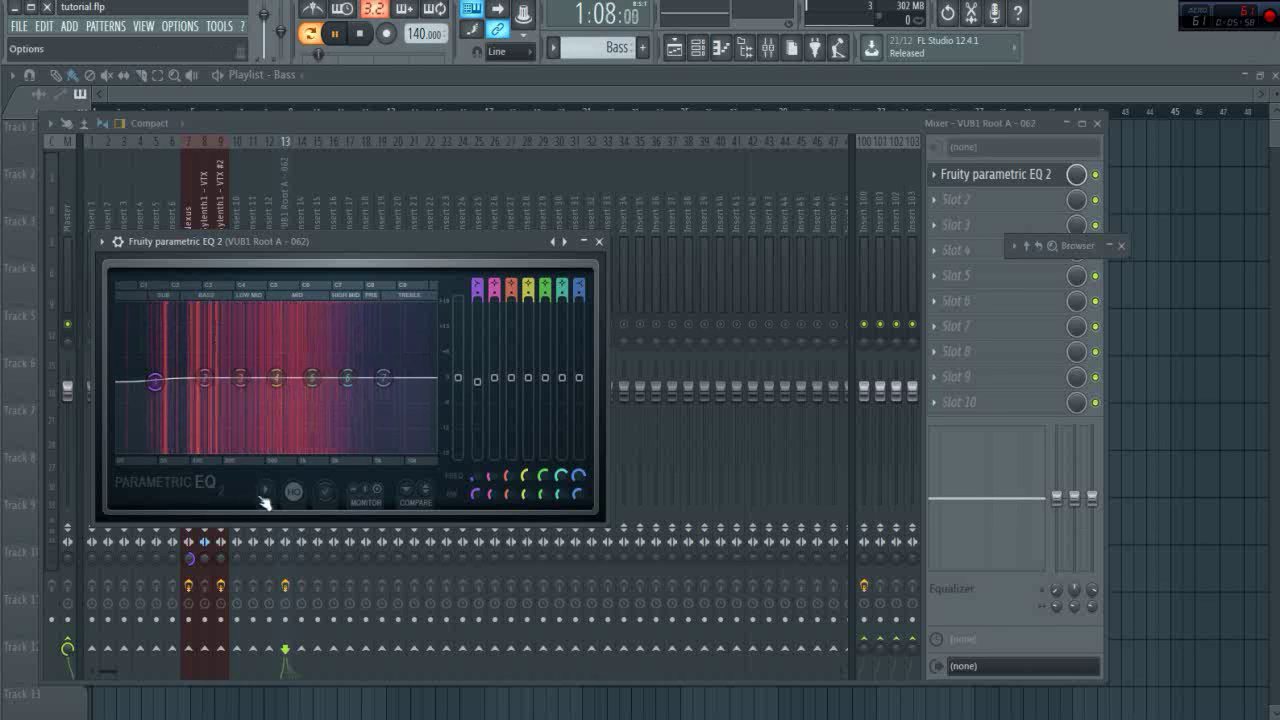
Reselect the bass mixer track, reopen its EQ and move band 1 to the low end of the spectrum, checking playback.
click(297, 197)
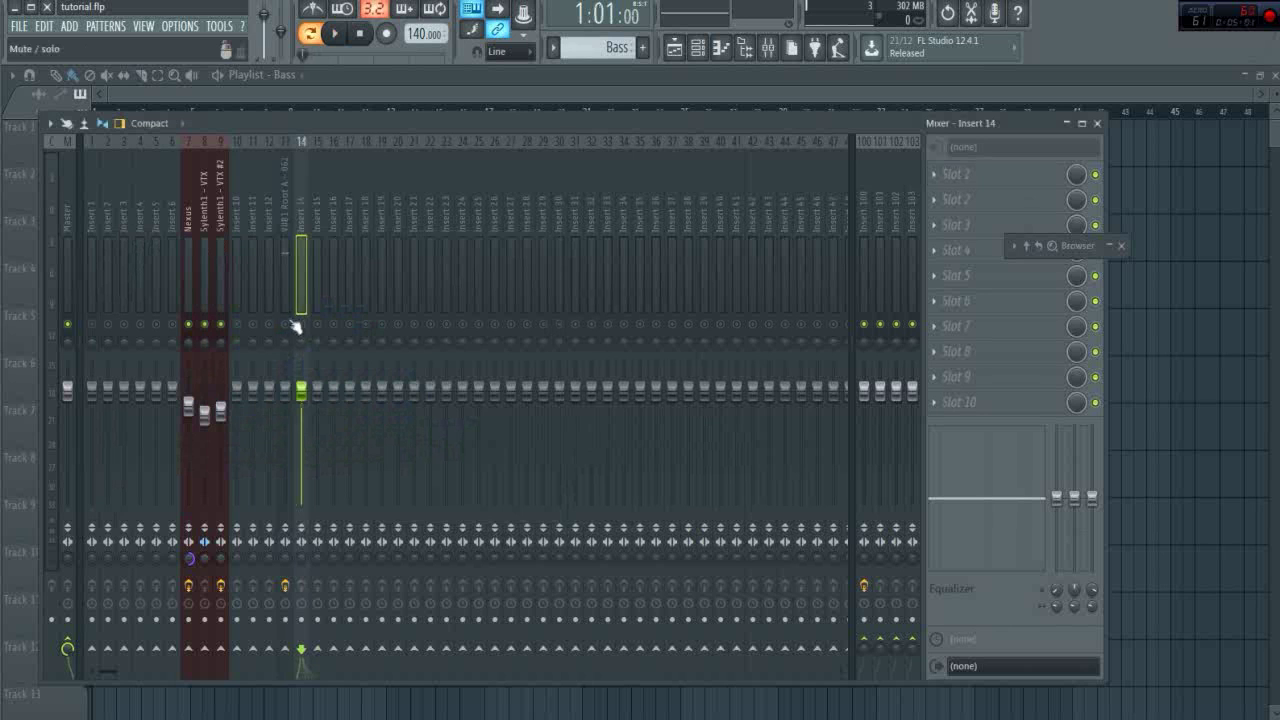
click(283, 243)
key(space)
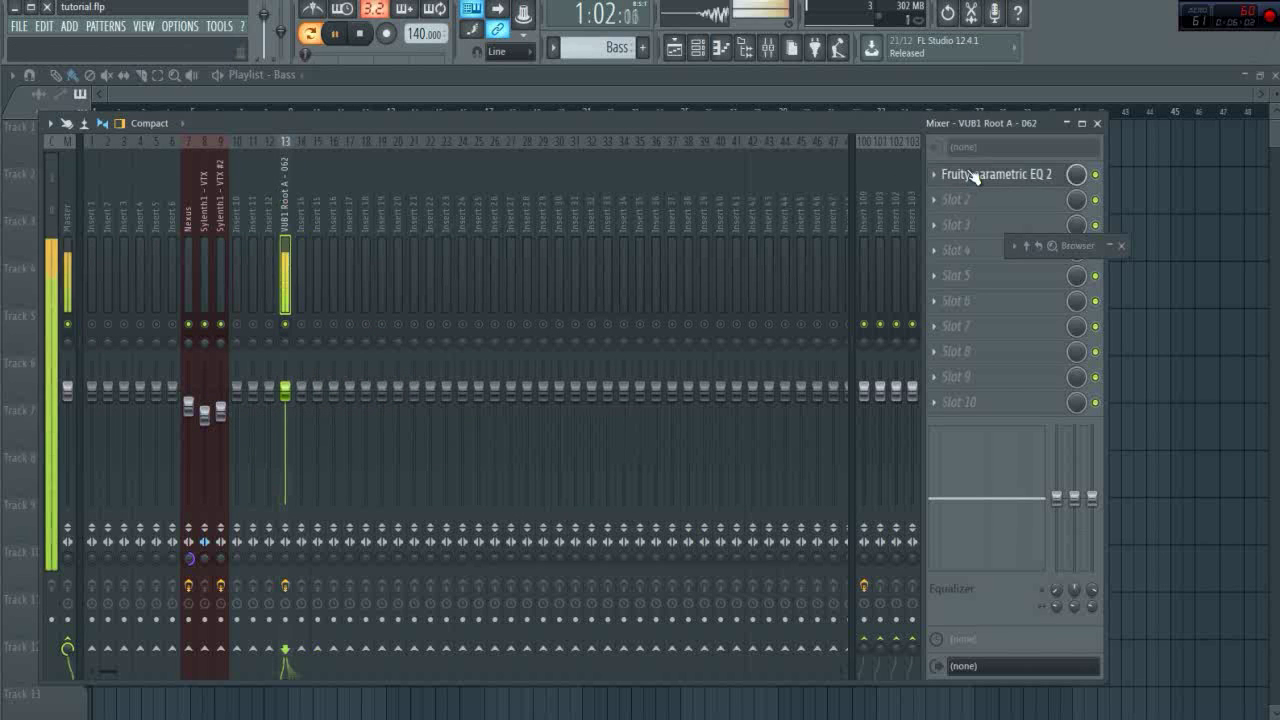
click(990, 174)
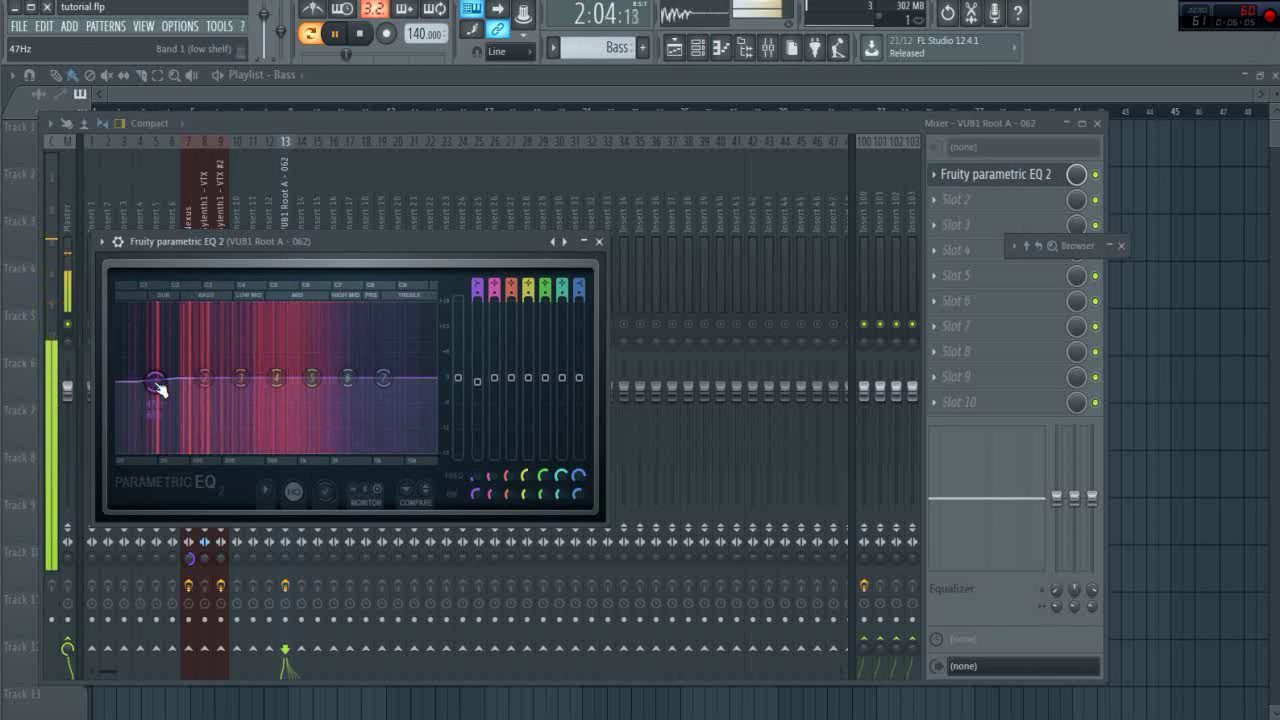
key(space)
drag(157, 384, 128, 386)
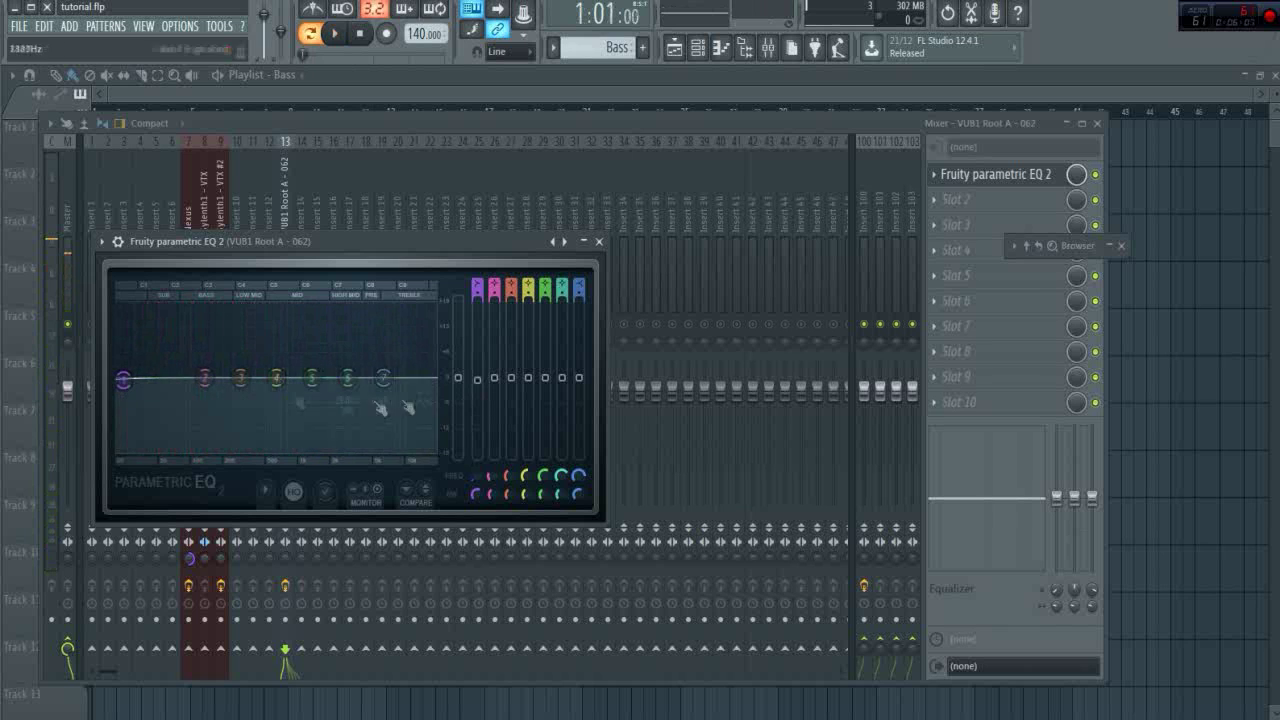
key(space)
key(space)
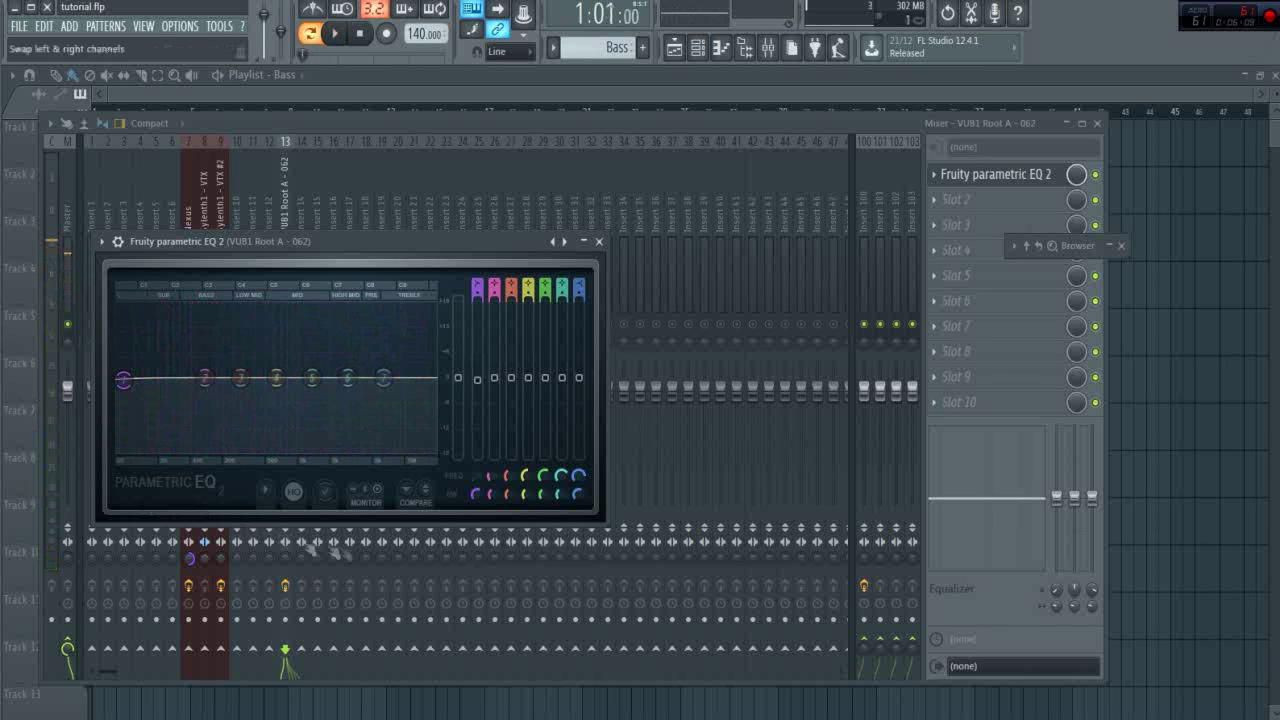
Enable the EQ's high precision monitor and fine-tune band 1 to about 23 Hz and -0.2 dB with brief playback.
click(269, 491)
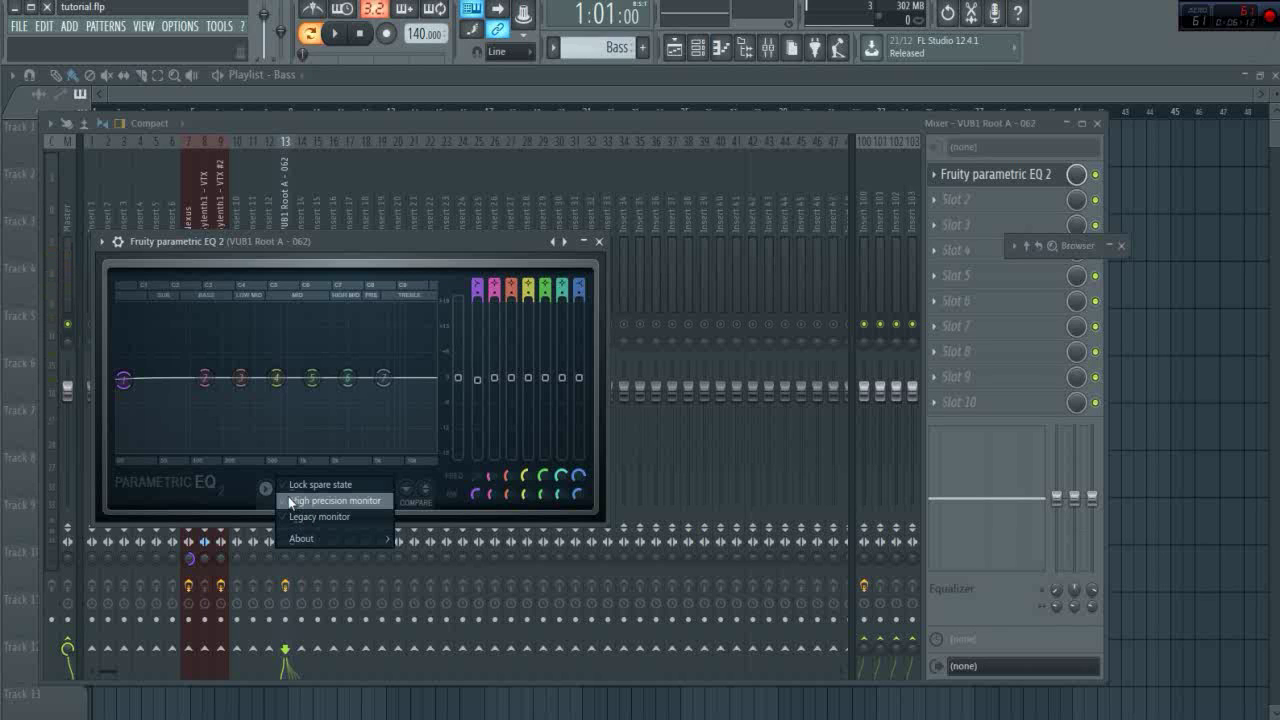
click(290, 499)
click(268, 498)
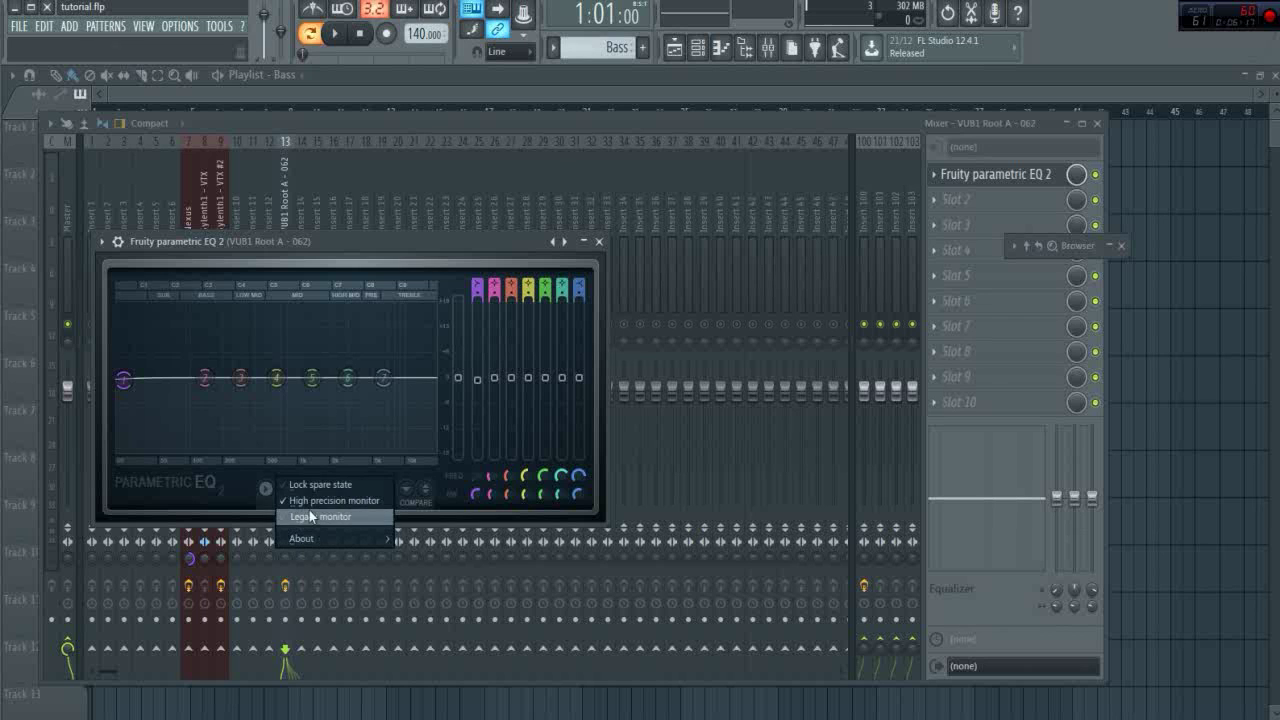
click(253, 447)
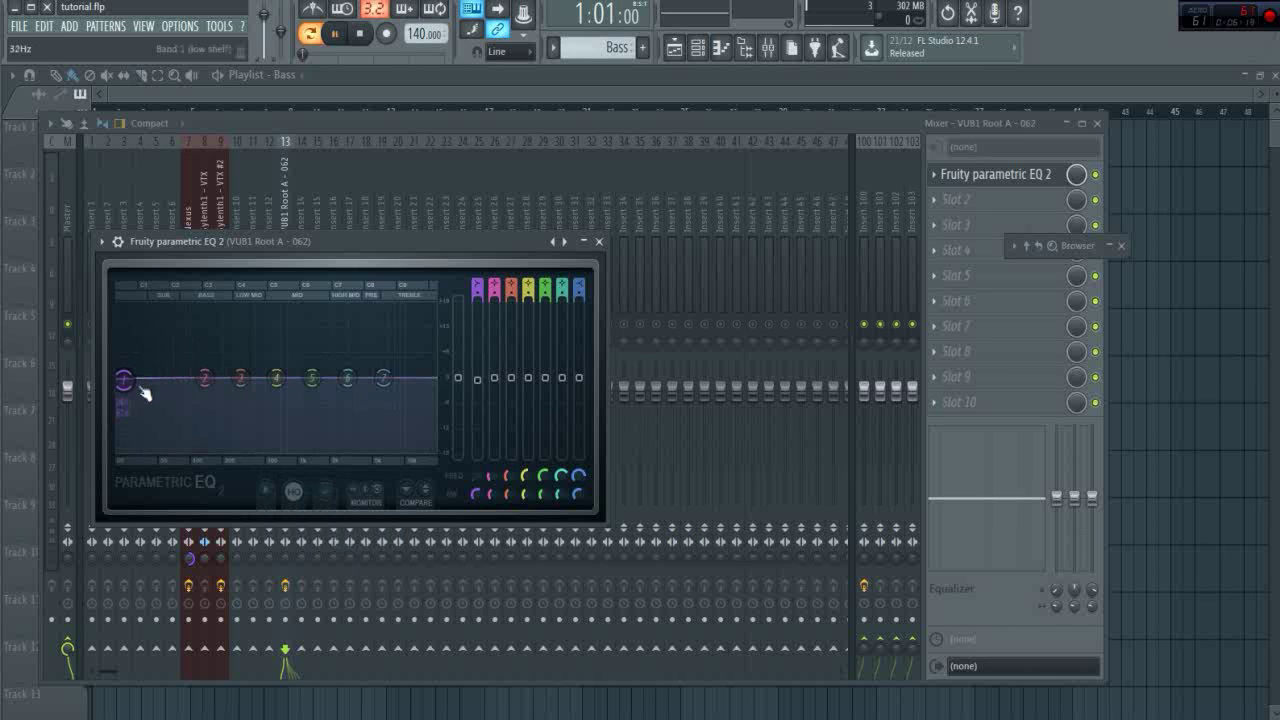
key(space)
key(space)
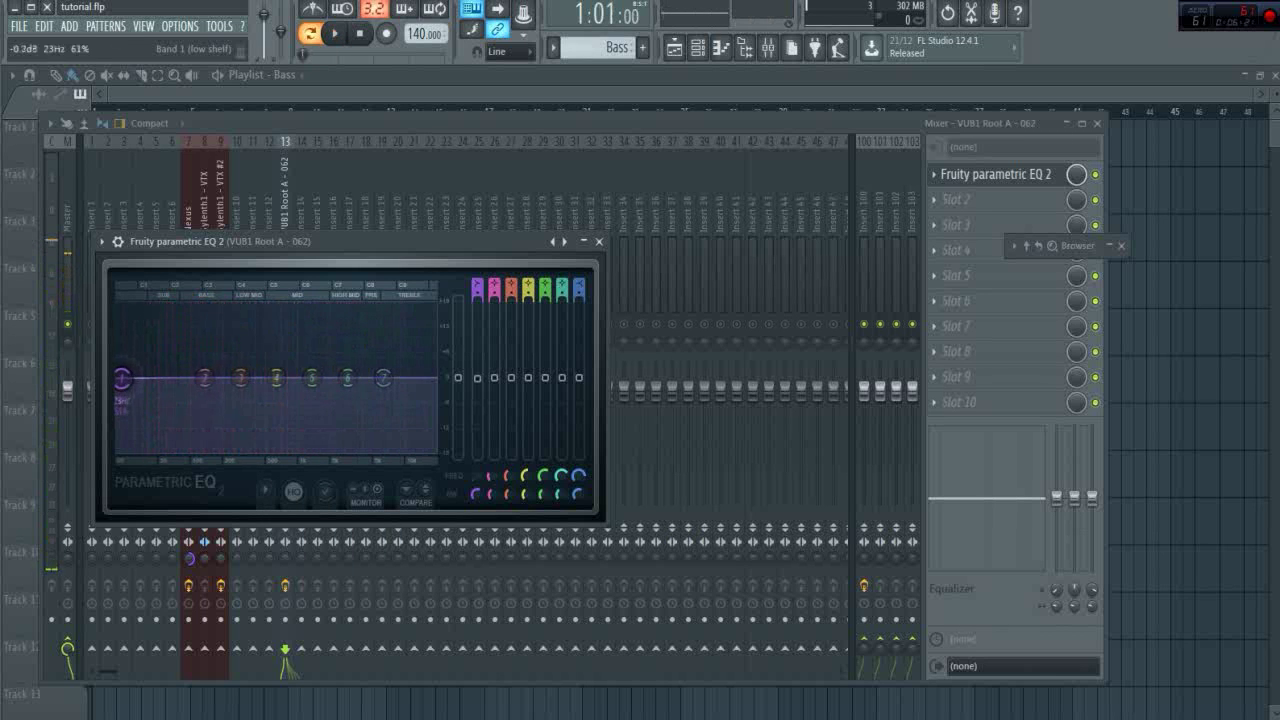
Change EQ band 7 to a low pass filter with the Steep 8 order.
right_click(384, 379)
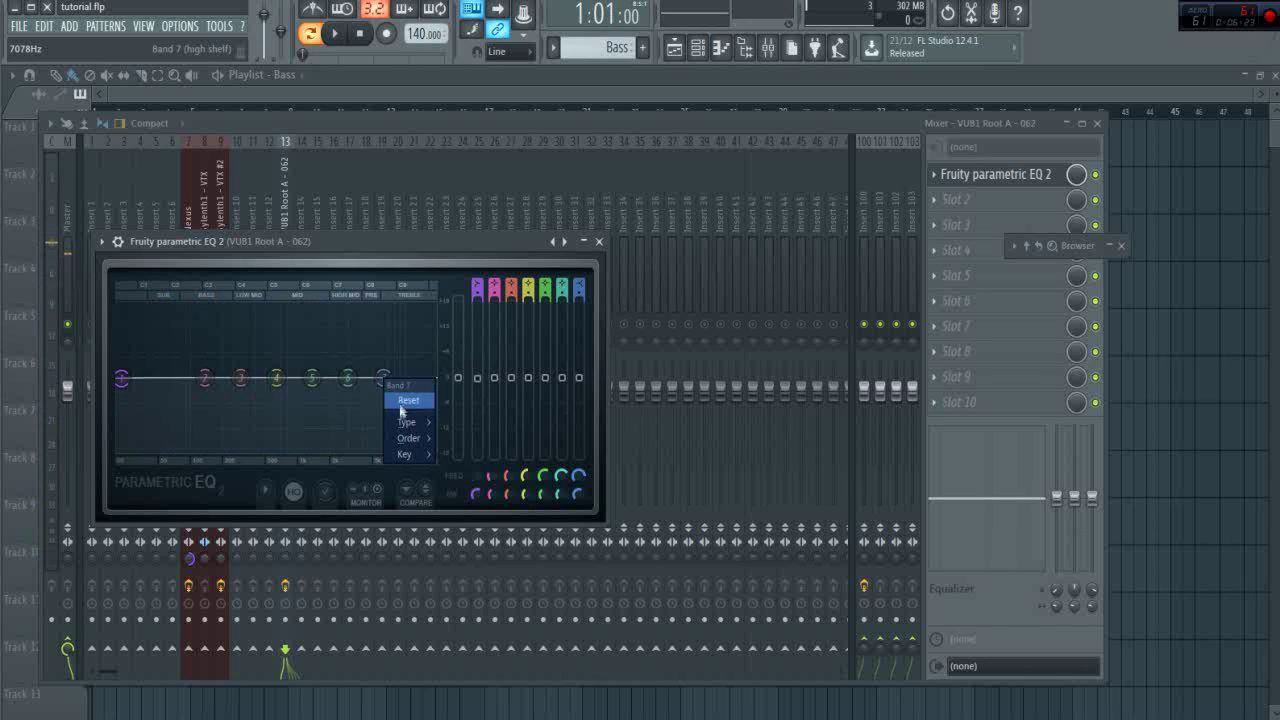
mouse_move(403, 423)
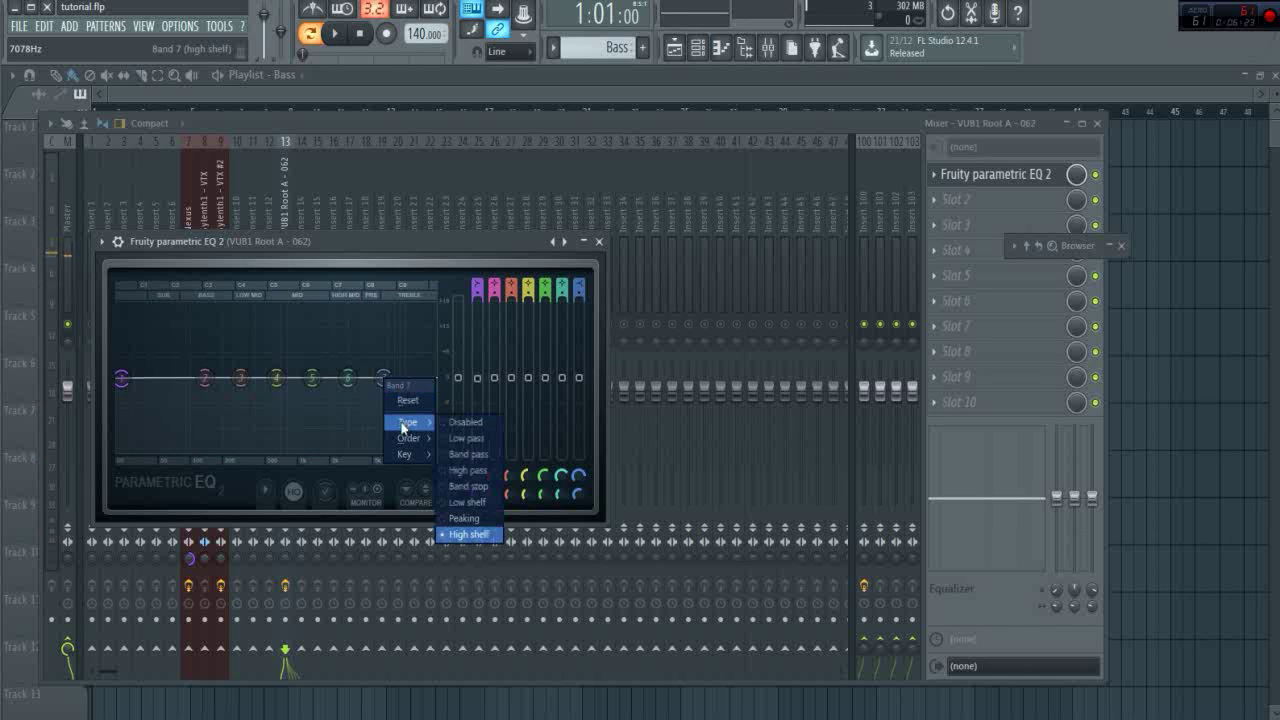
click(467, 439)
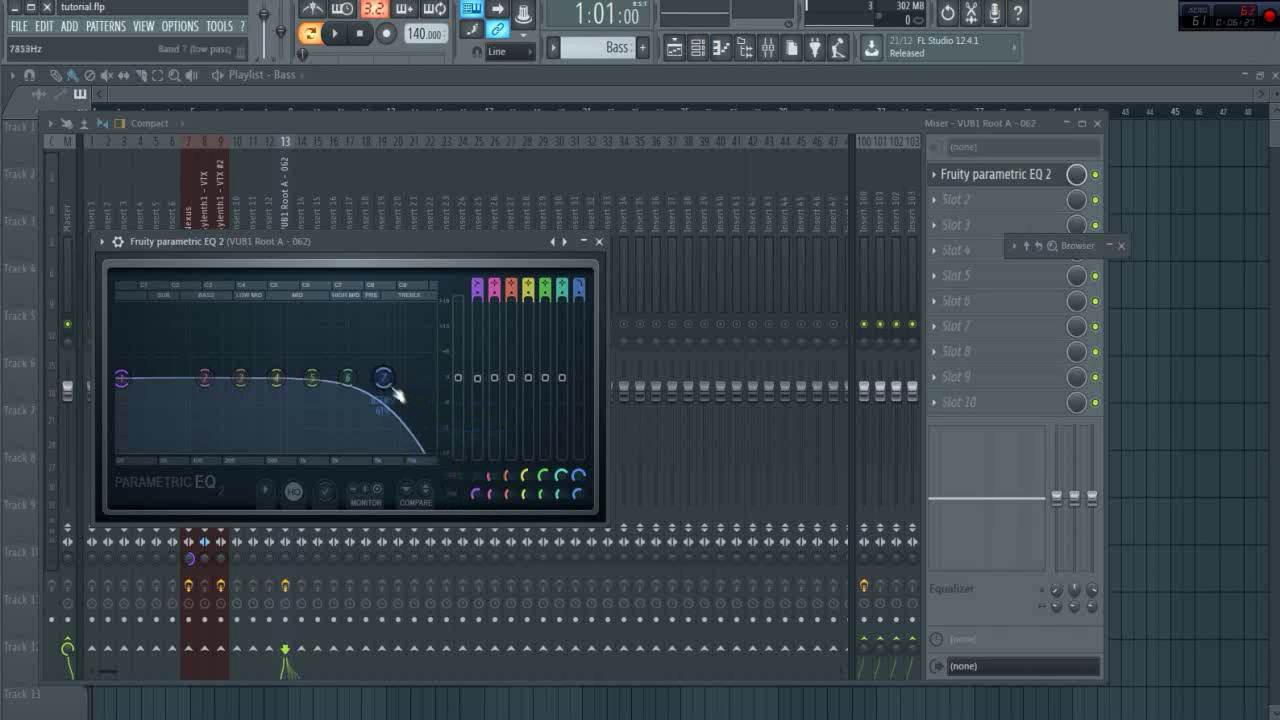
right_click(388, 383)
mouse_move(420, 440)
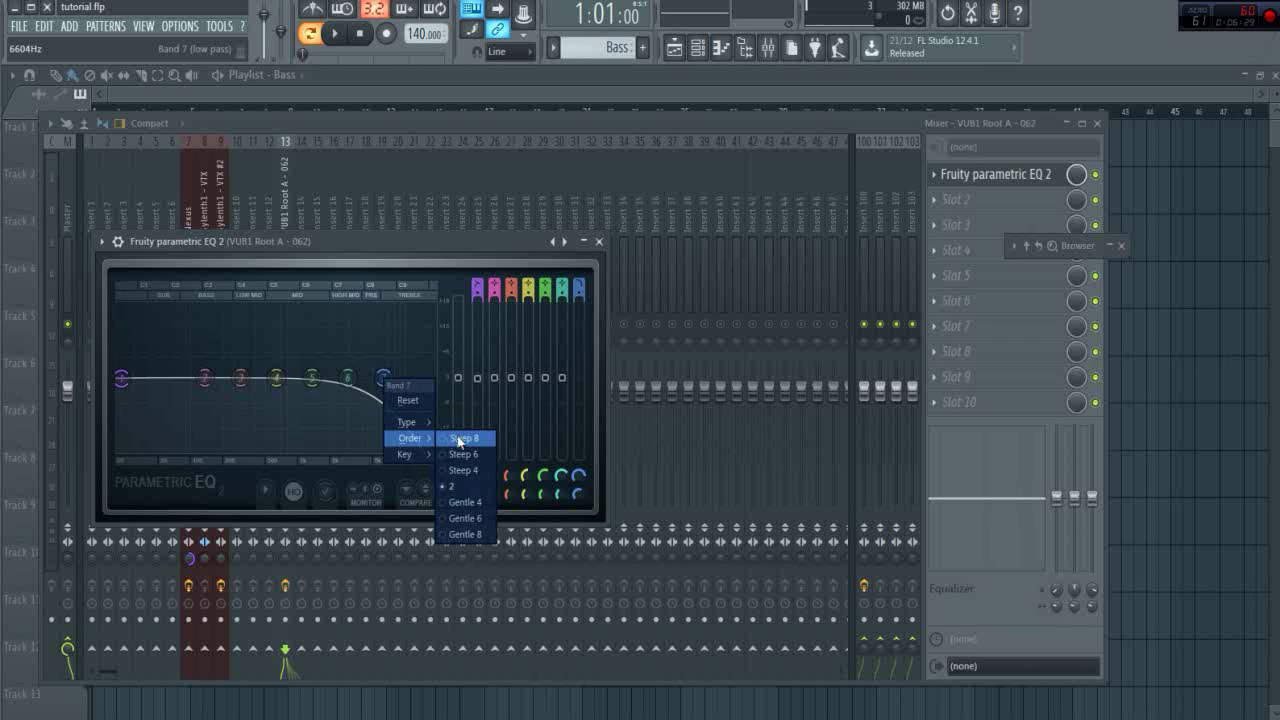
click(459, 441)
Move the band 7 low pass to about 11.3 kHz with 41% bandwidth while the bass plays.
key(space)
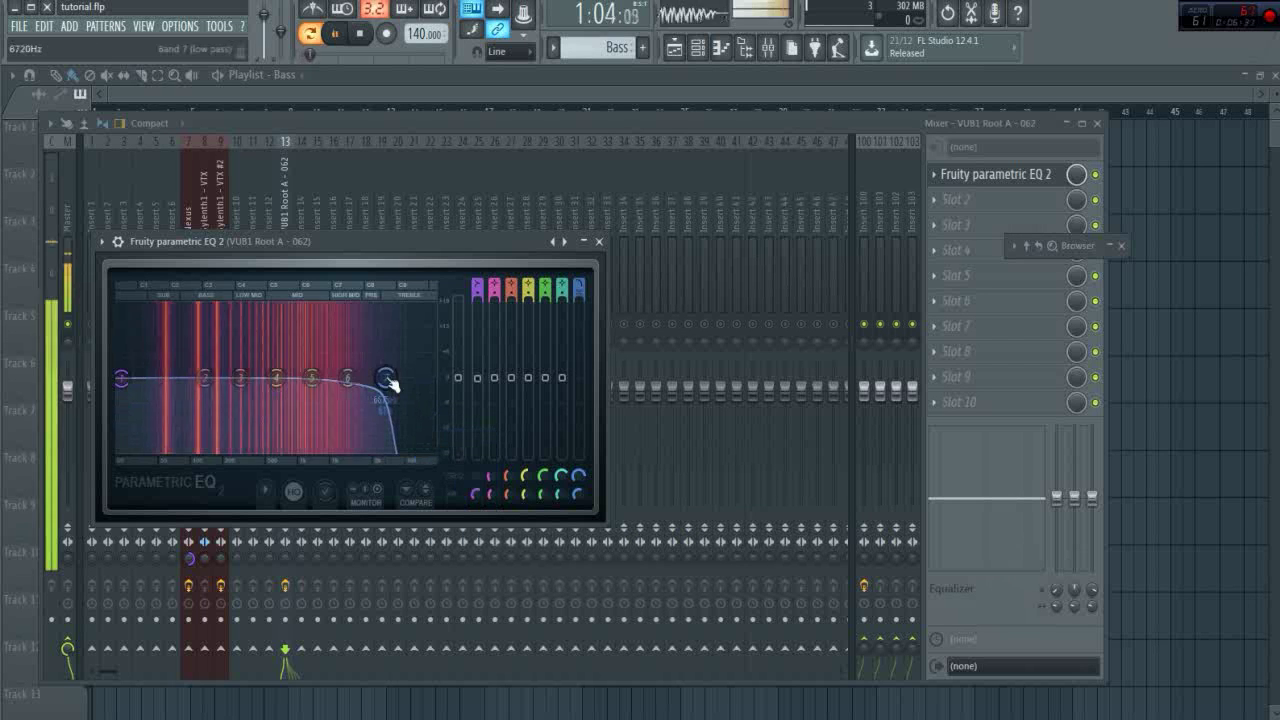
drag(392, 380, 418, 397)
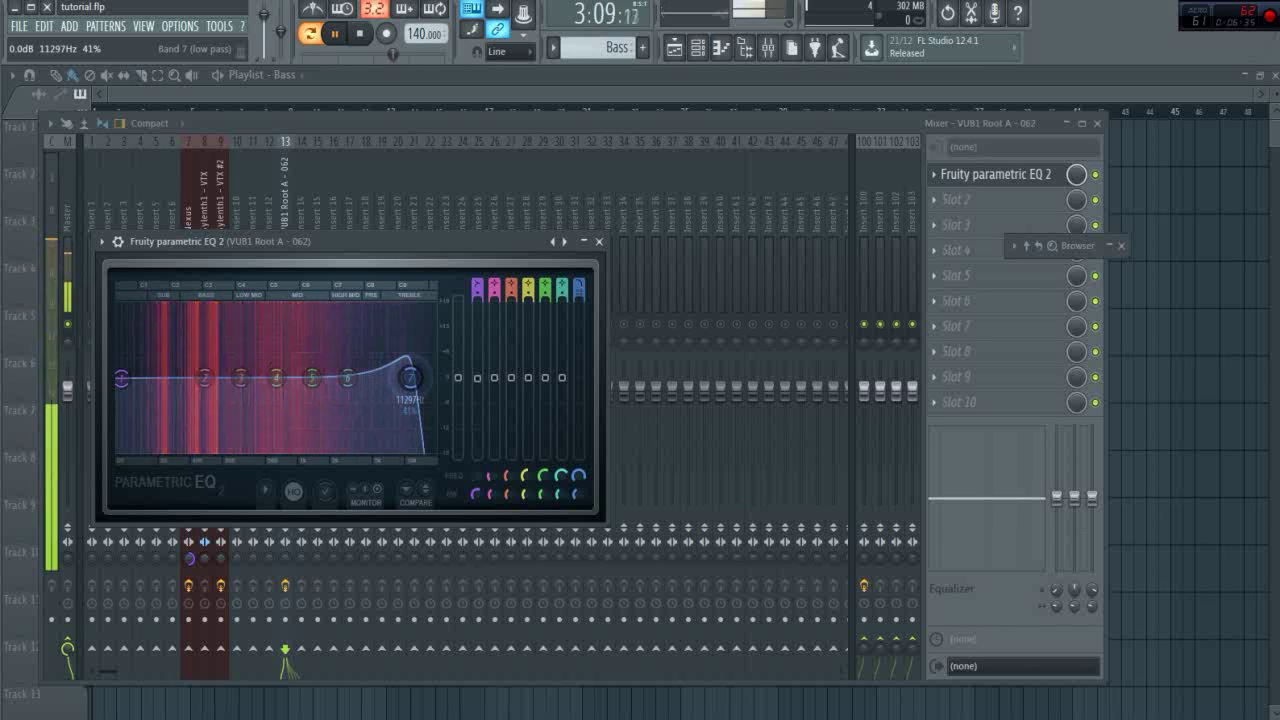
key(space)
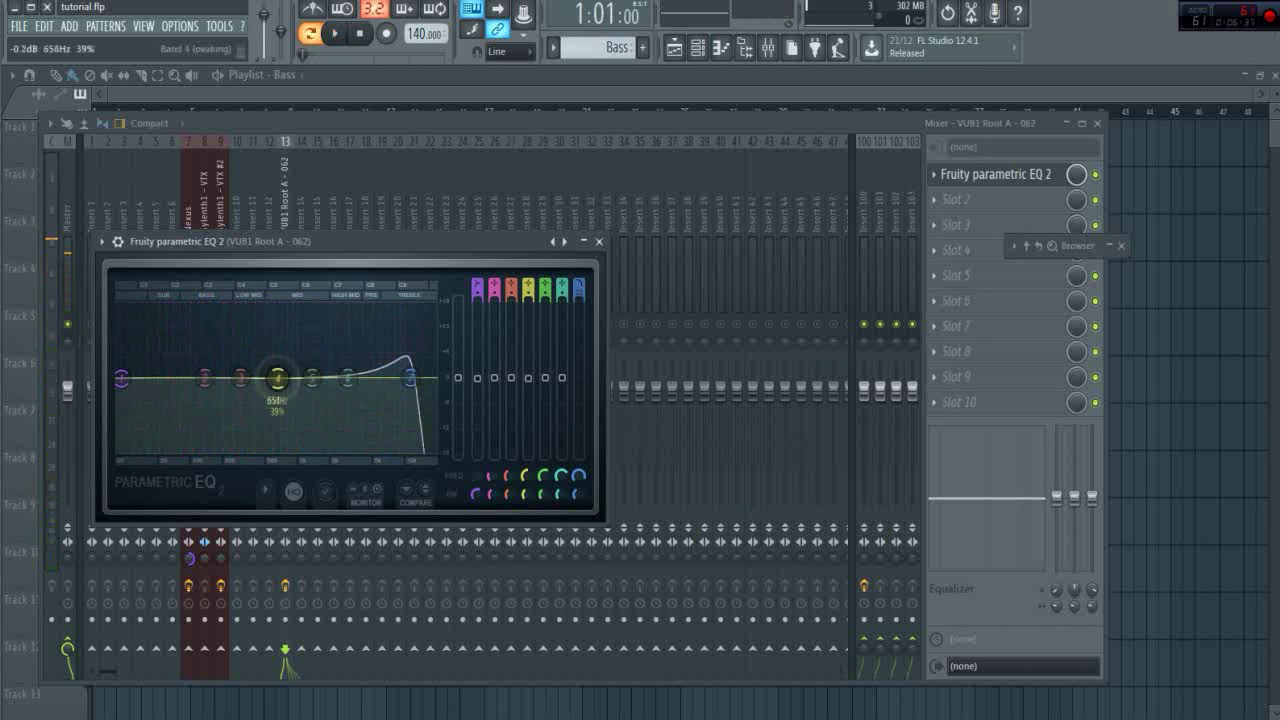
Cut the bass's mid frequencies by lowering peaking band 4 near 650 Hz, and listen to the result.
key(space)
drag(277, 378, 282, 405)
key(space)
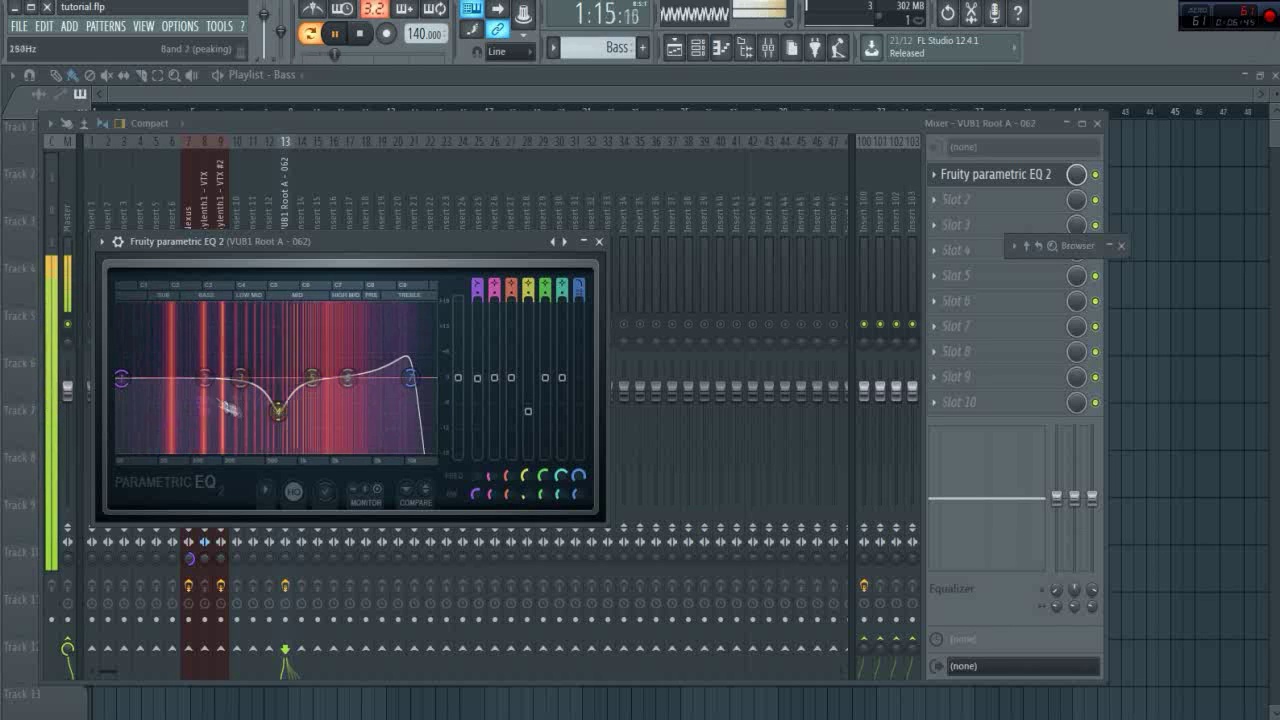
Move EQ band 2 to about 47 Hz and band 3 to about 192 Hz, checking the bass with playback.
key(space)
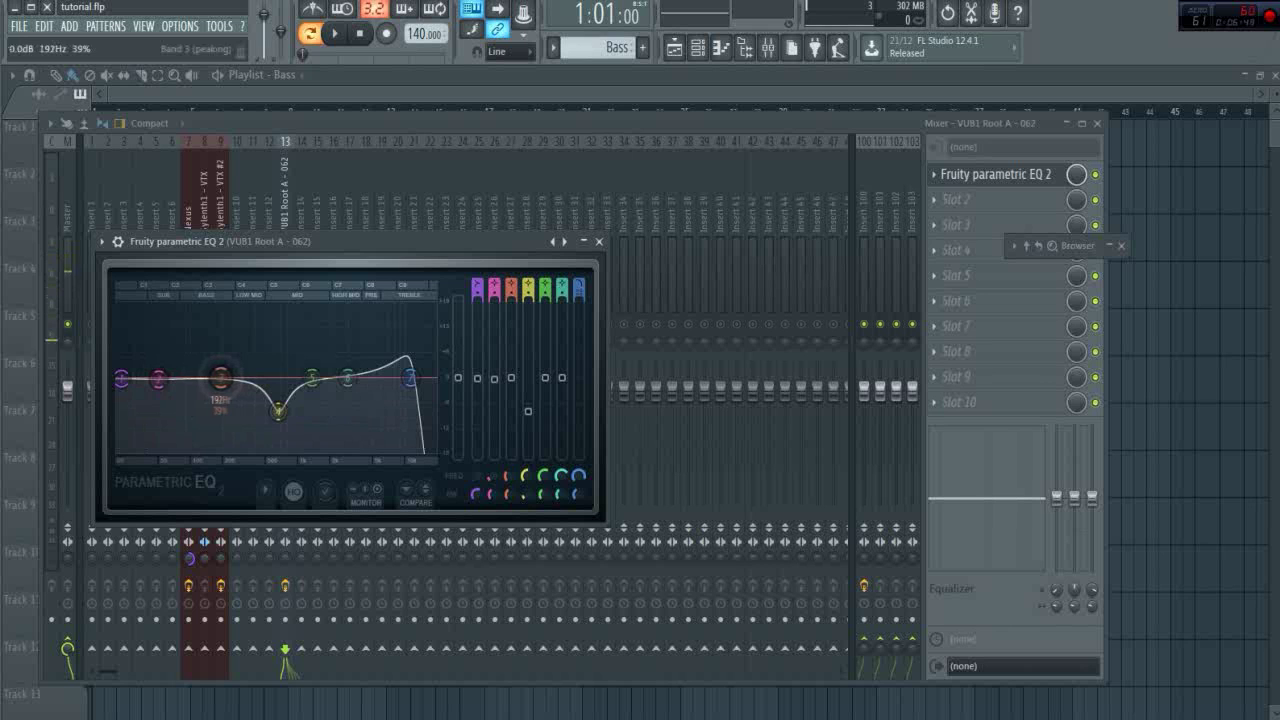
key(space)
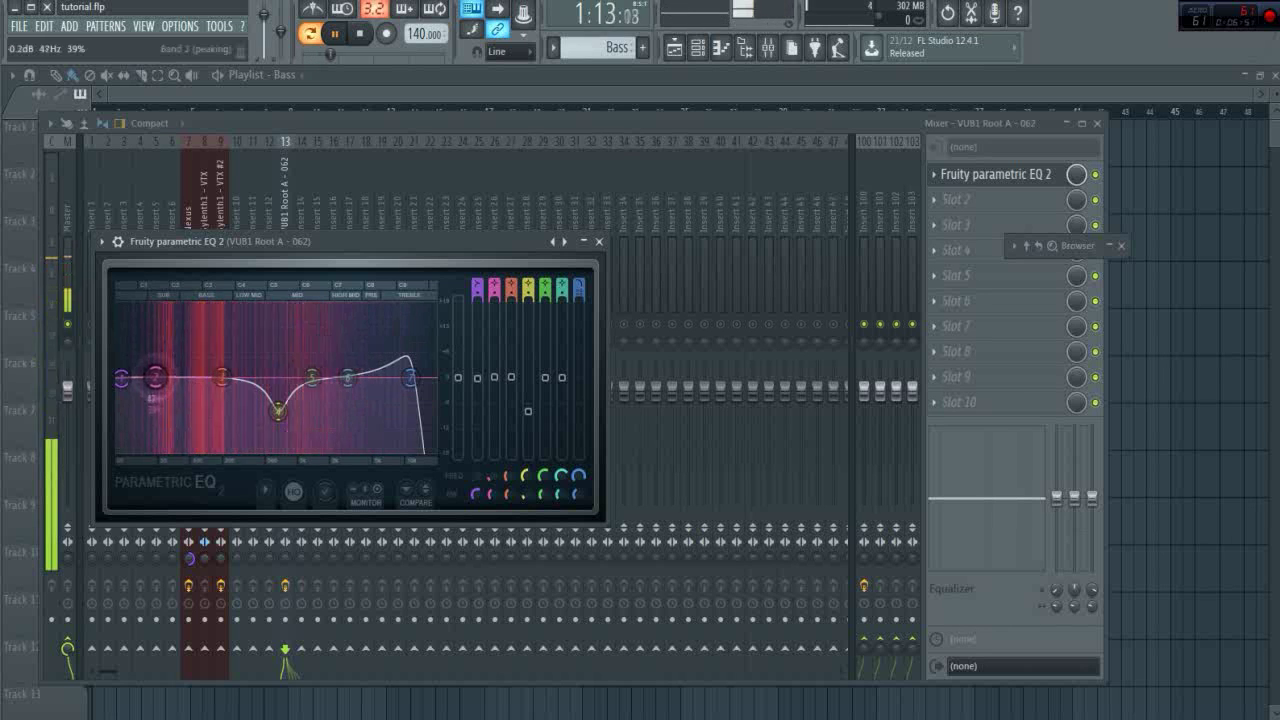
key(space)
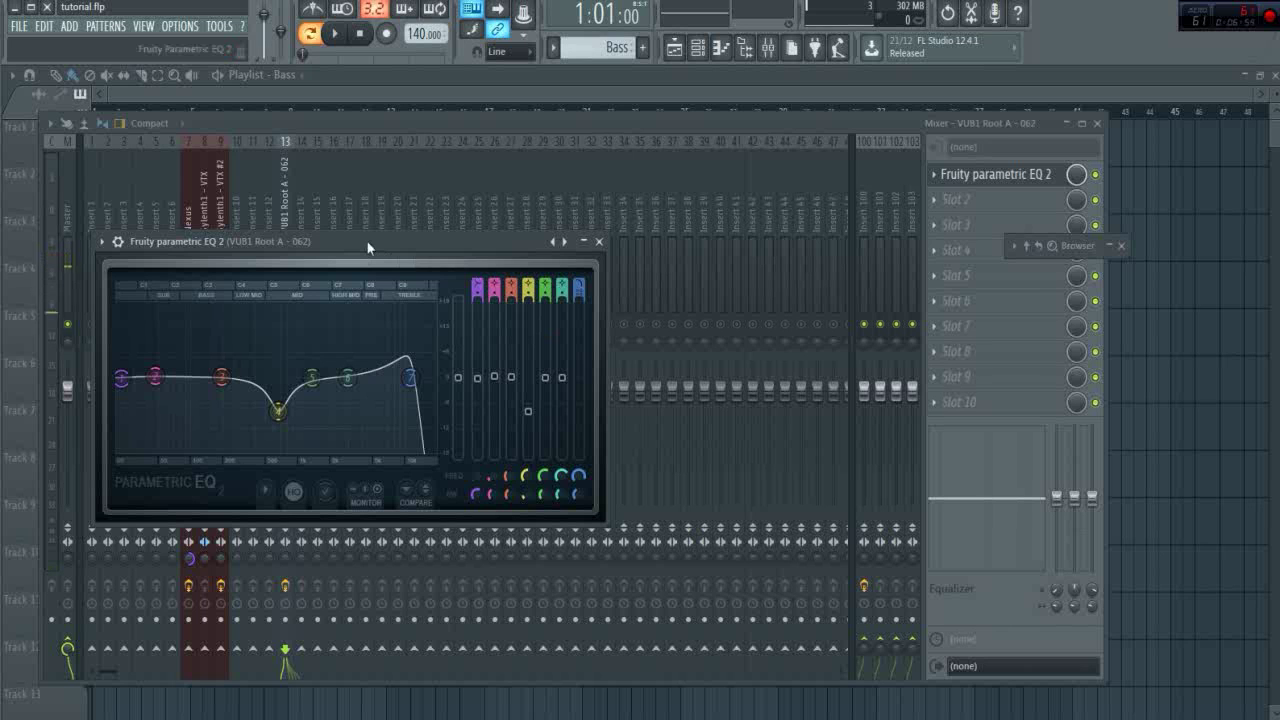
Add Soundgoodizer to the bass insert's second effect slot and slightly reduce its amount while the bass plays.
click(931, 202)
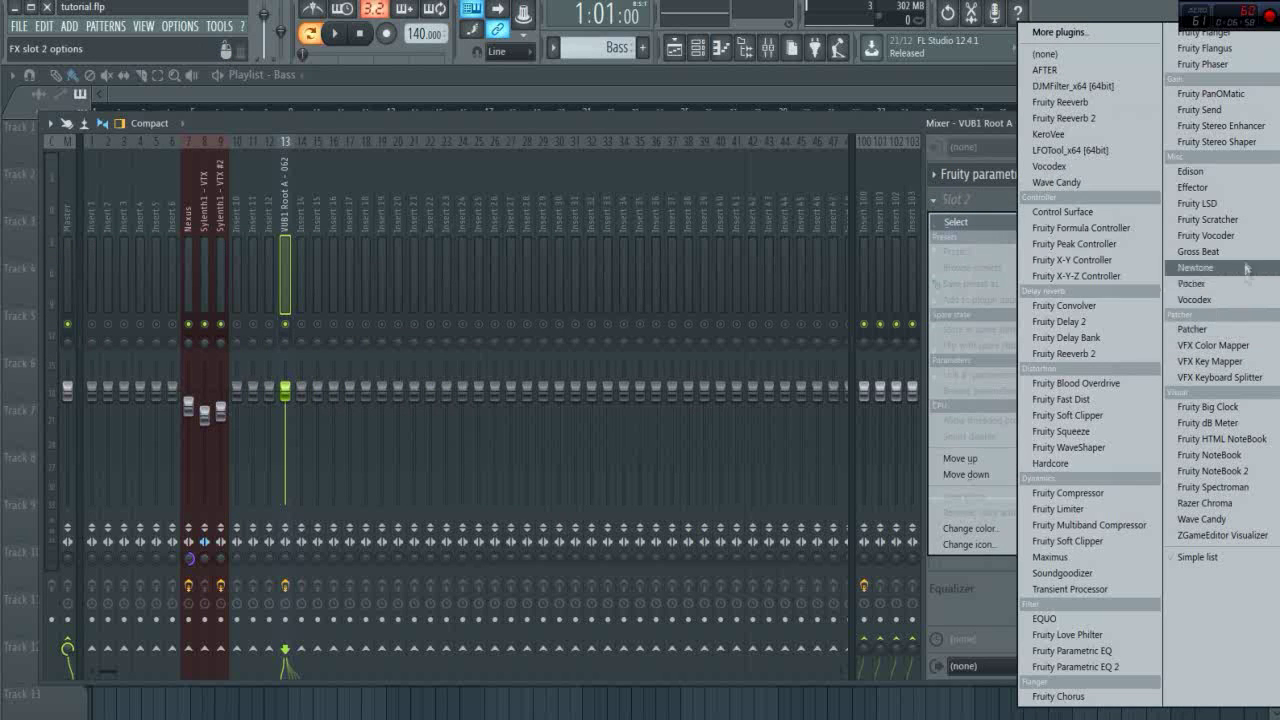
click(1098, 575)
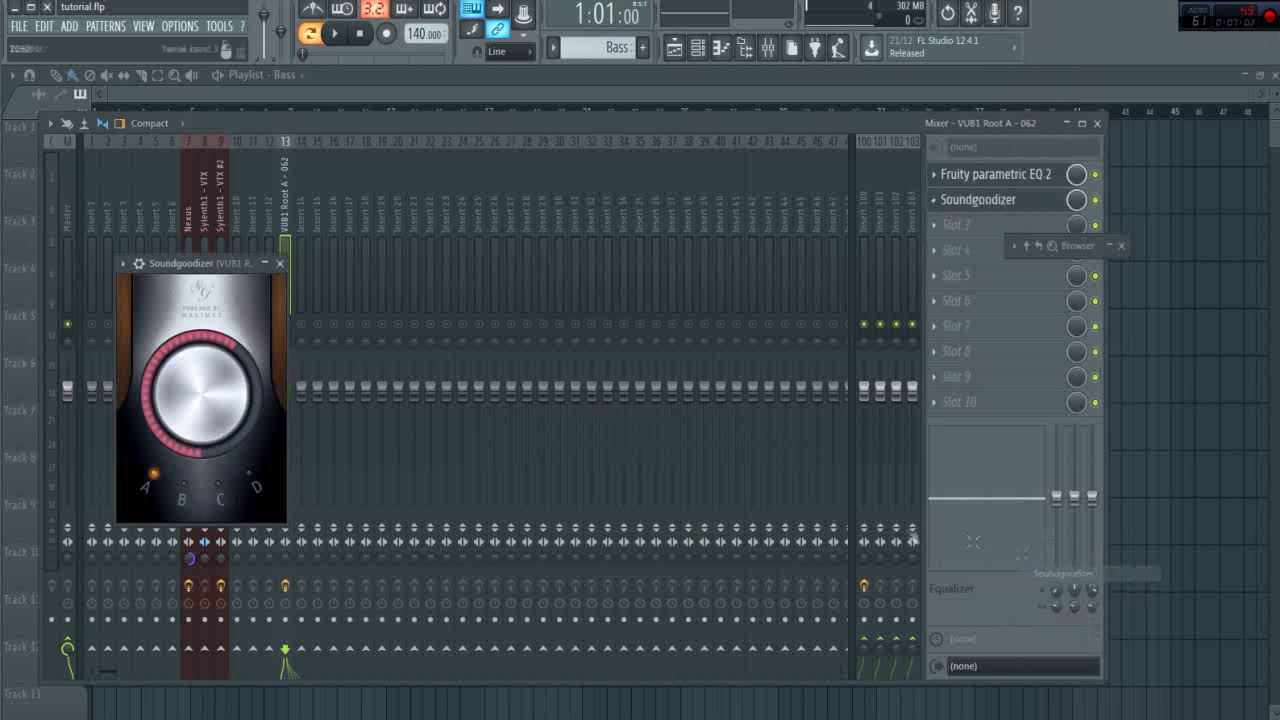
drag(196, 254, 313, 248)
key(space)
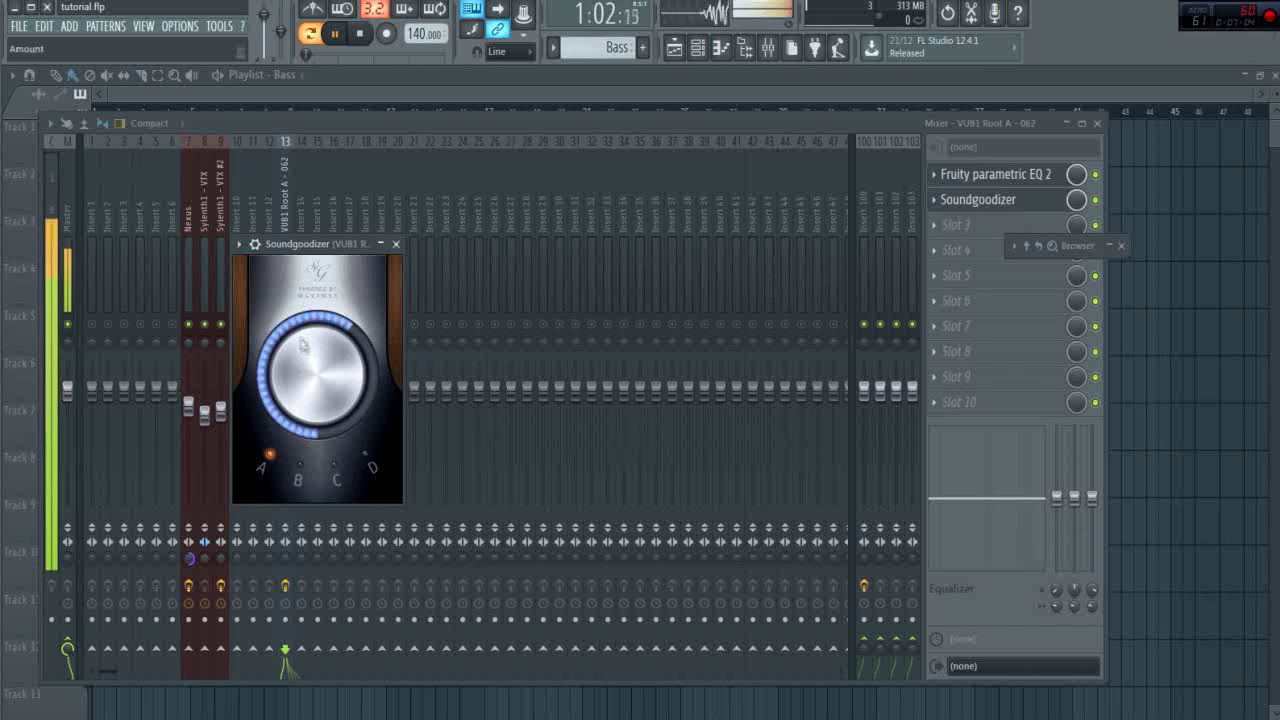
drag(325, 334, 325, 343)
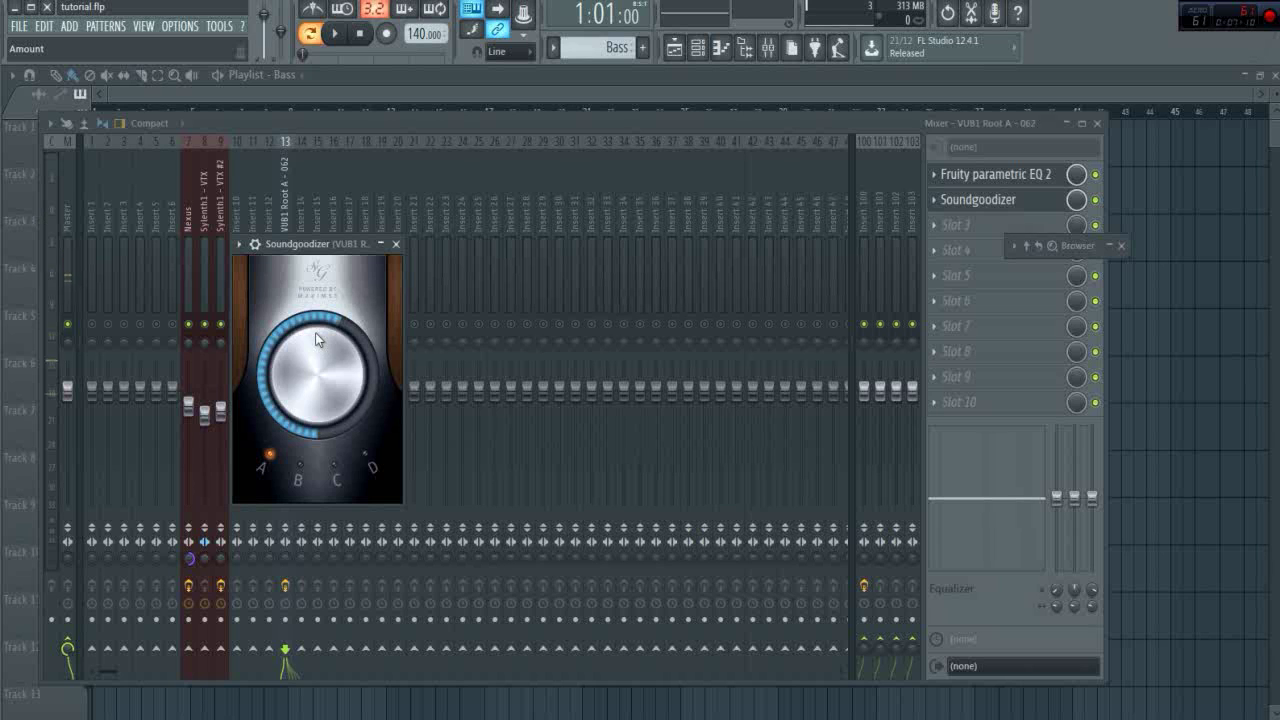
Place the Bass pattern at the start of playlist Track 2 and repeat it up to bar 33.
key(F9)
click(182, 202)
drag(204, 194, 109, 201)
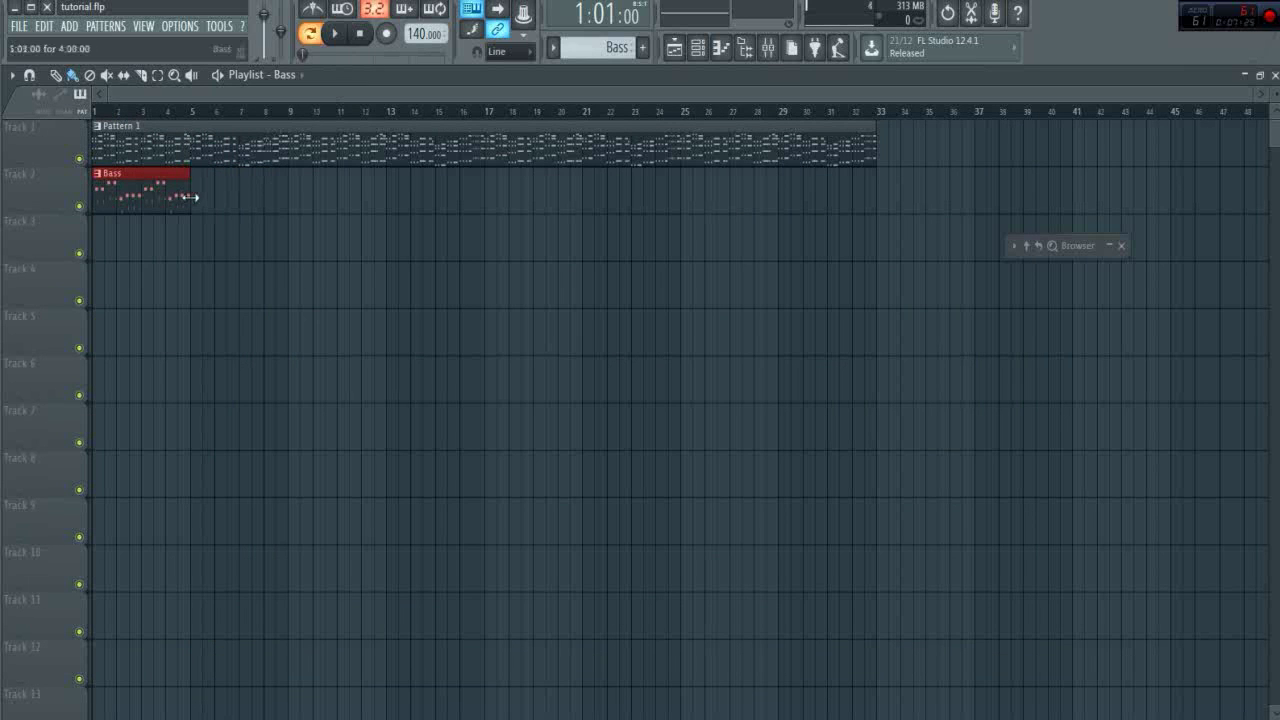
drag(199, 200, 817, 229)
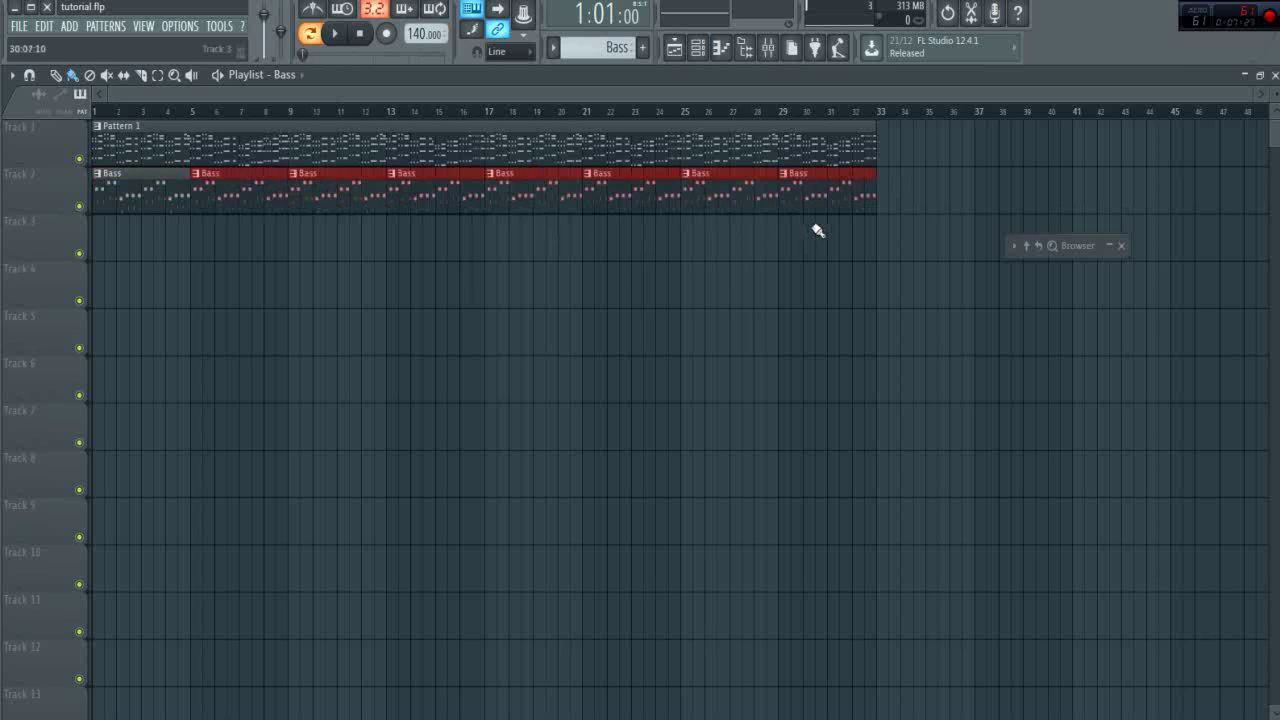
Play the arrangement in song mode and lower the bass insert's volume in the mixer.
click(312, 35)
click(335, 33)
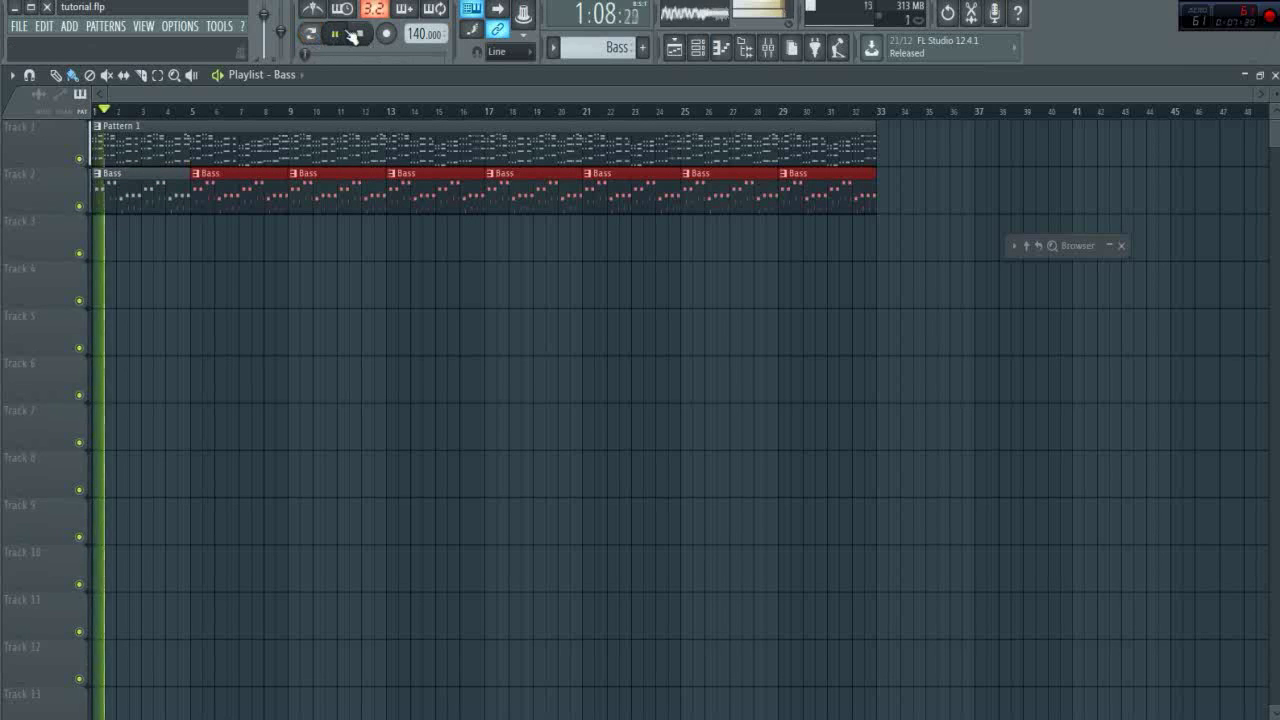
click(770, 48)
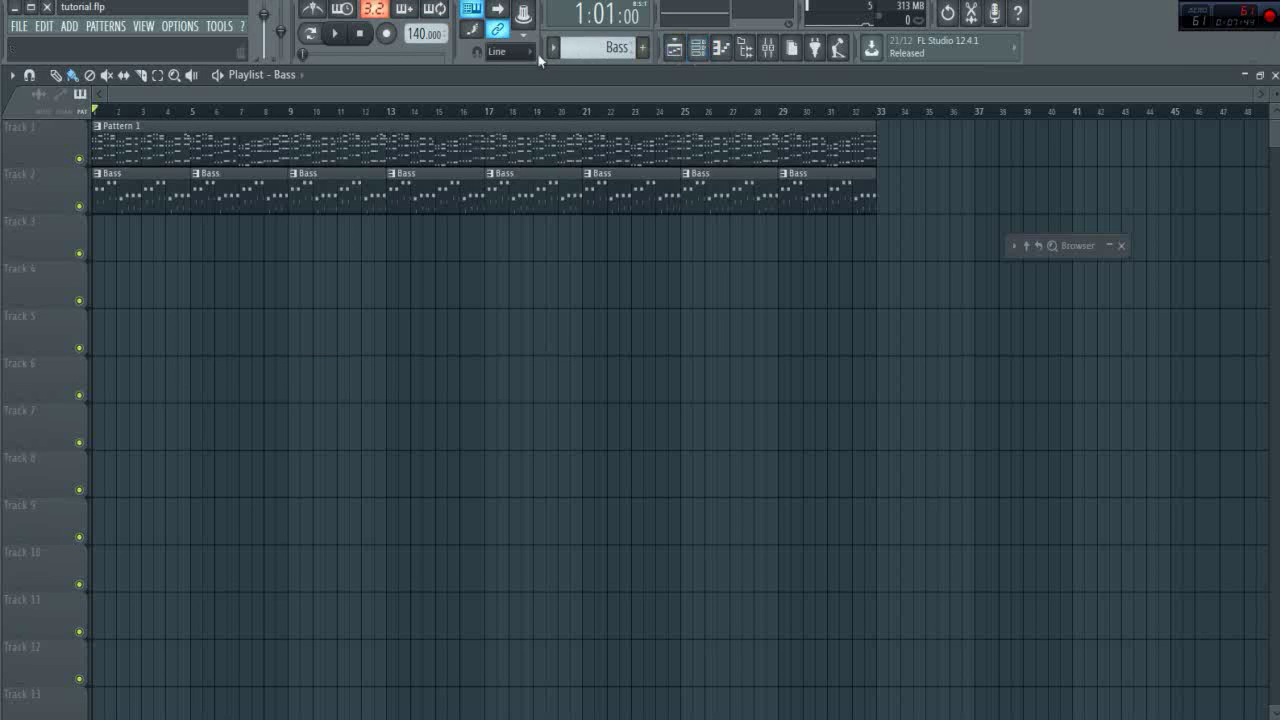
Create a new pattern named kick.
click(643, 47)
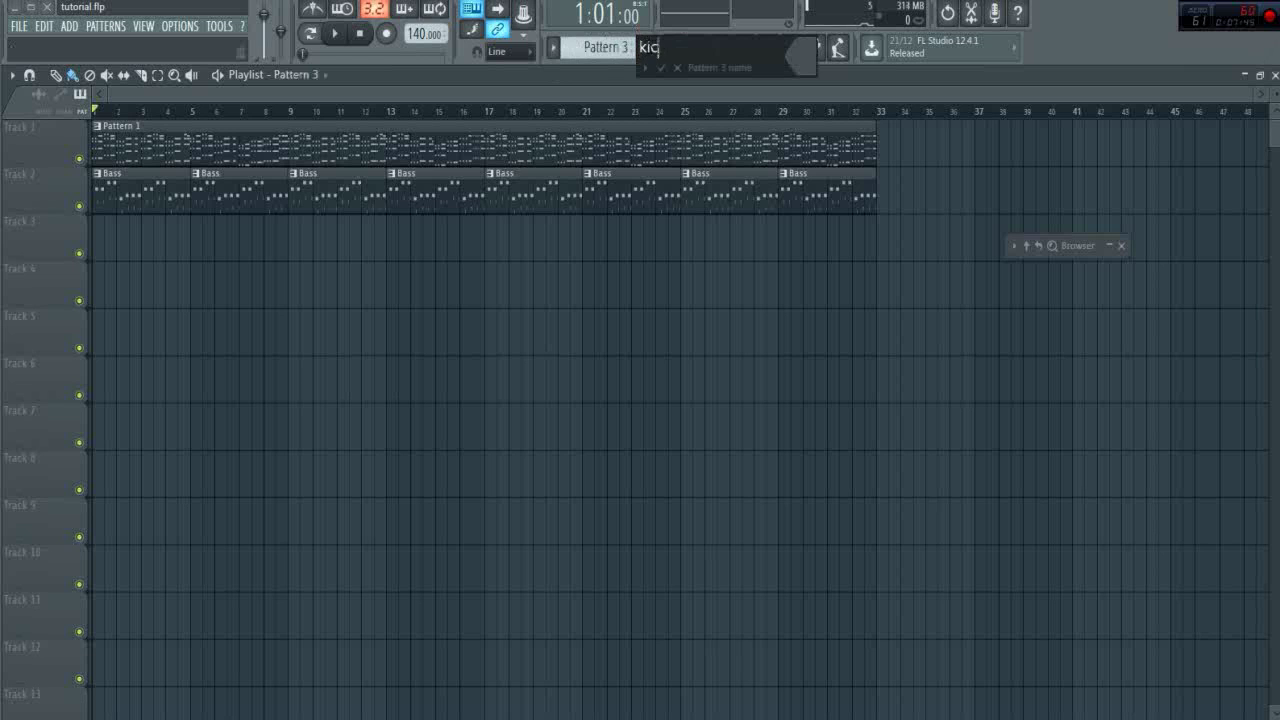
text(kick)
key(Return)
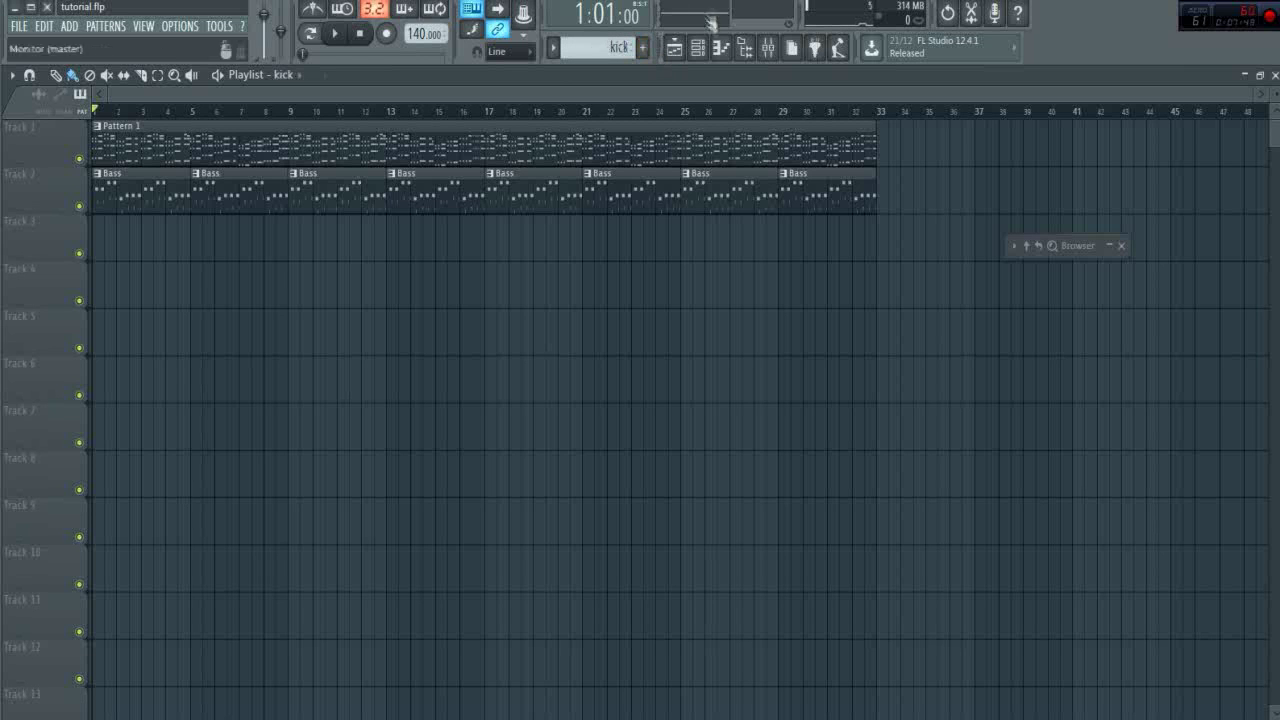
Add a channel rack filter group named kick.
click(698, 47)
click(300, 300)
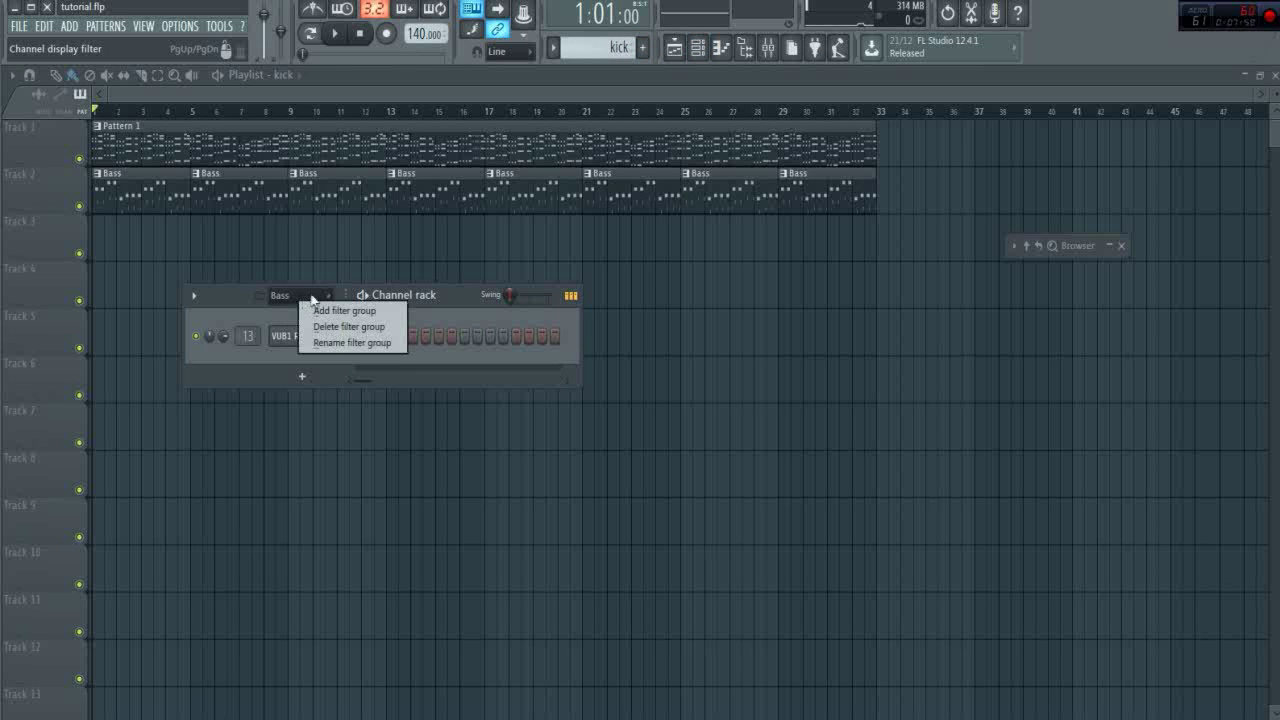
click(334, 305)
text(kick)
key(Return)
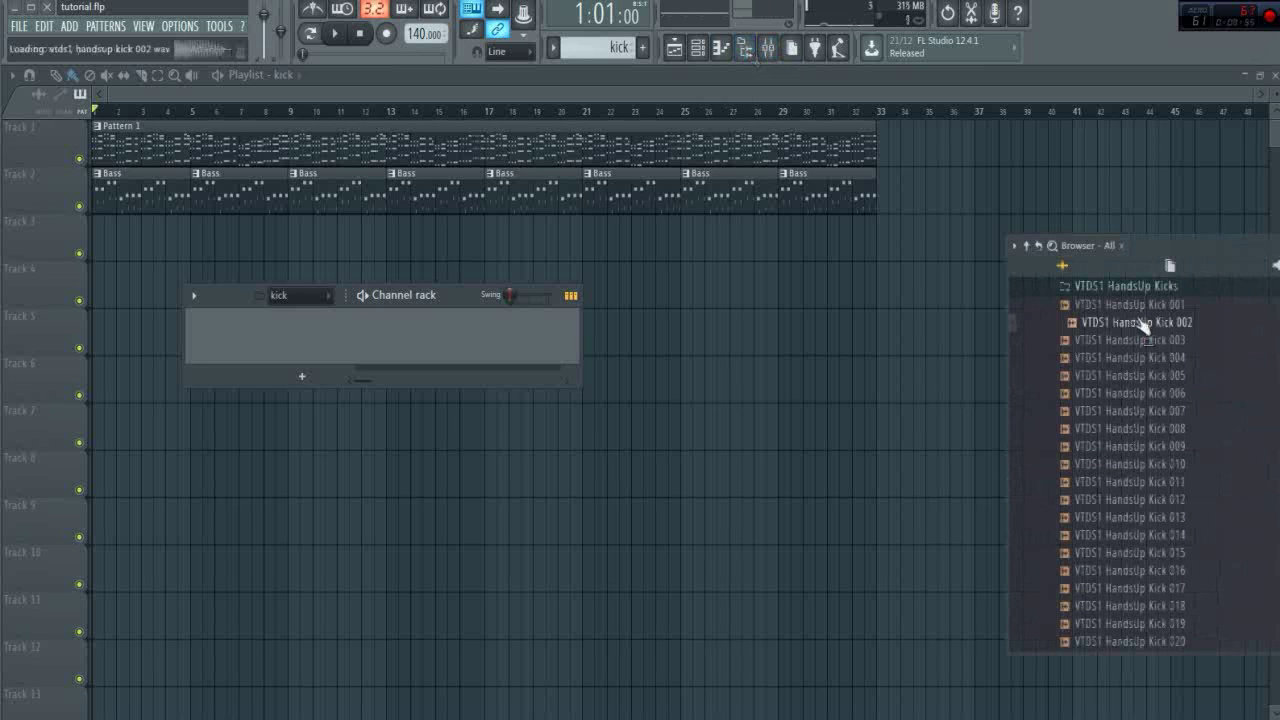
Audition several VTDS1 HandsUp kick samples and load VTDS1 HandsUp Kick 002 into the channel rack.
click(1145, 340)
click(1145, 357)
click(1145, 375)
click(1145, 393)
click(1145, 410)
click(1145, 393)
click(1150, 322)
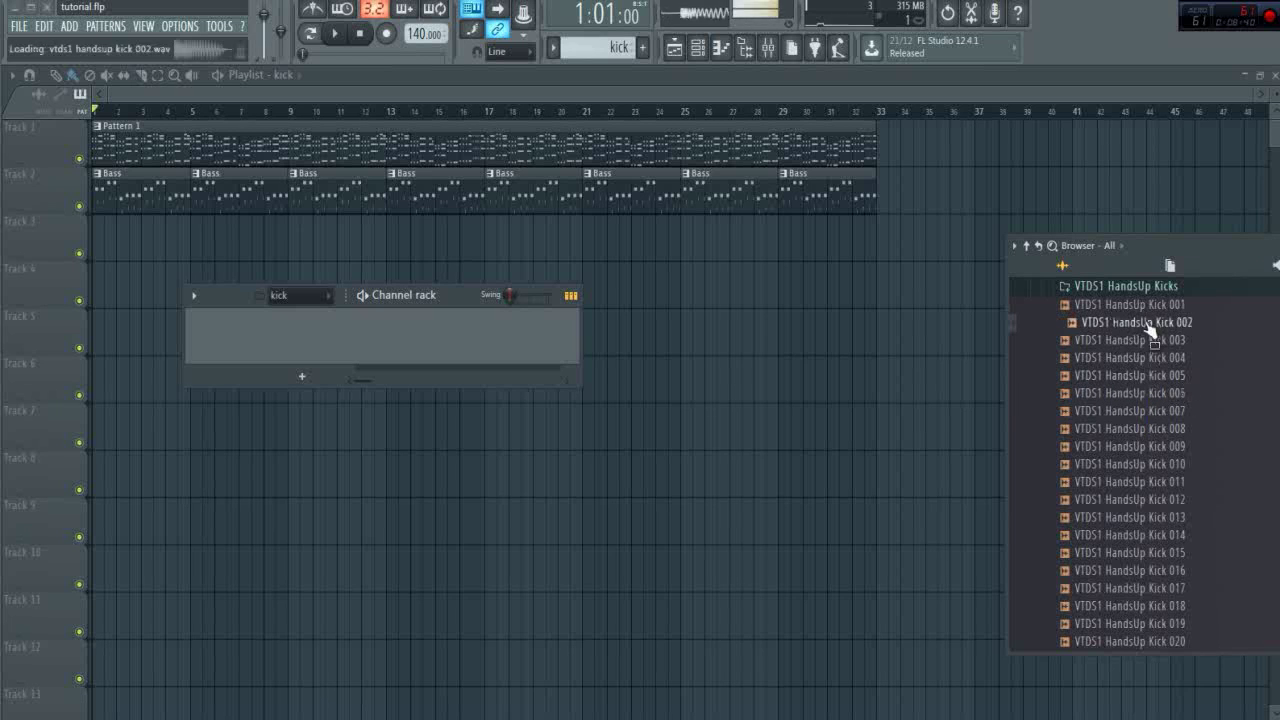
drag(1150, 330, 288, 338)
Enable the kick channel's volume envelope and reduce its attack and release to the minimum.
click(316, 338)
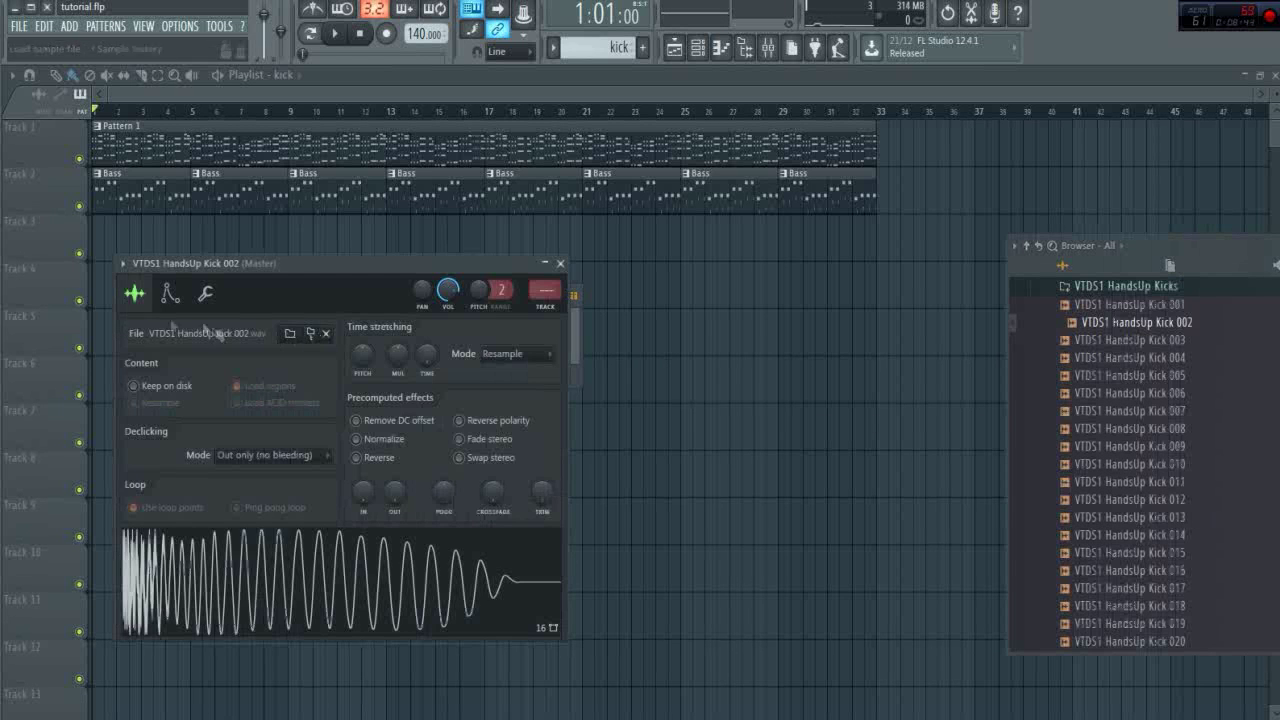
drag(191, 271, 606, 224)
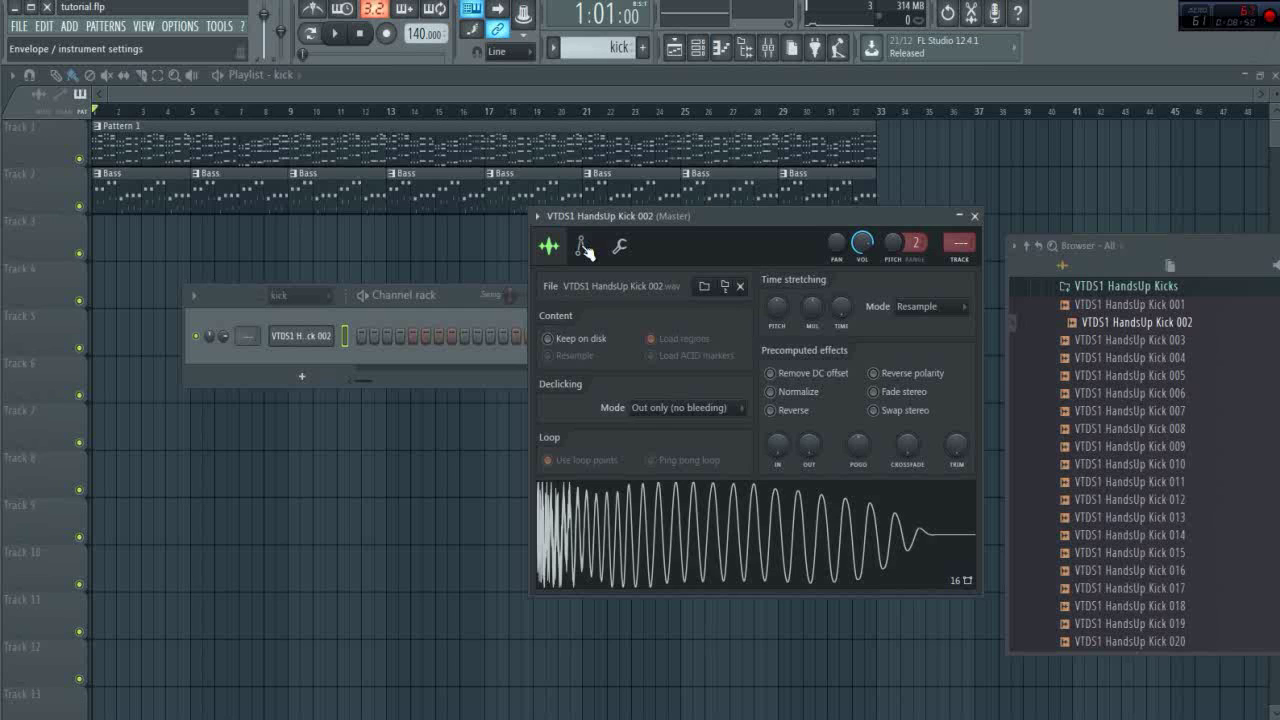
click(583, 248)
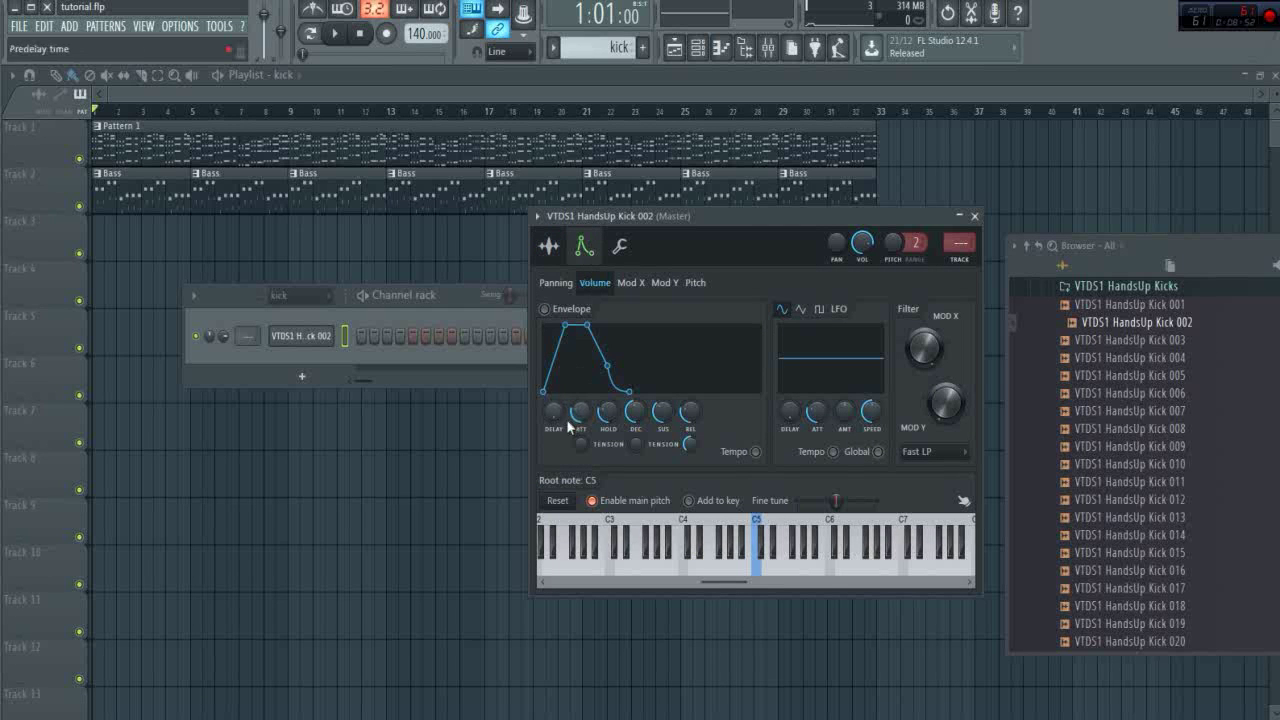
drag(589, 250, 553, 252)
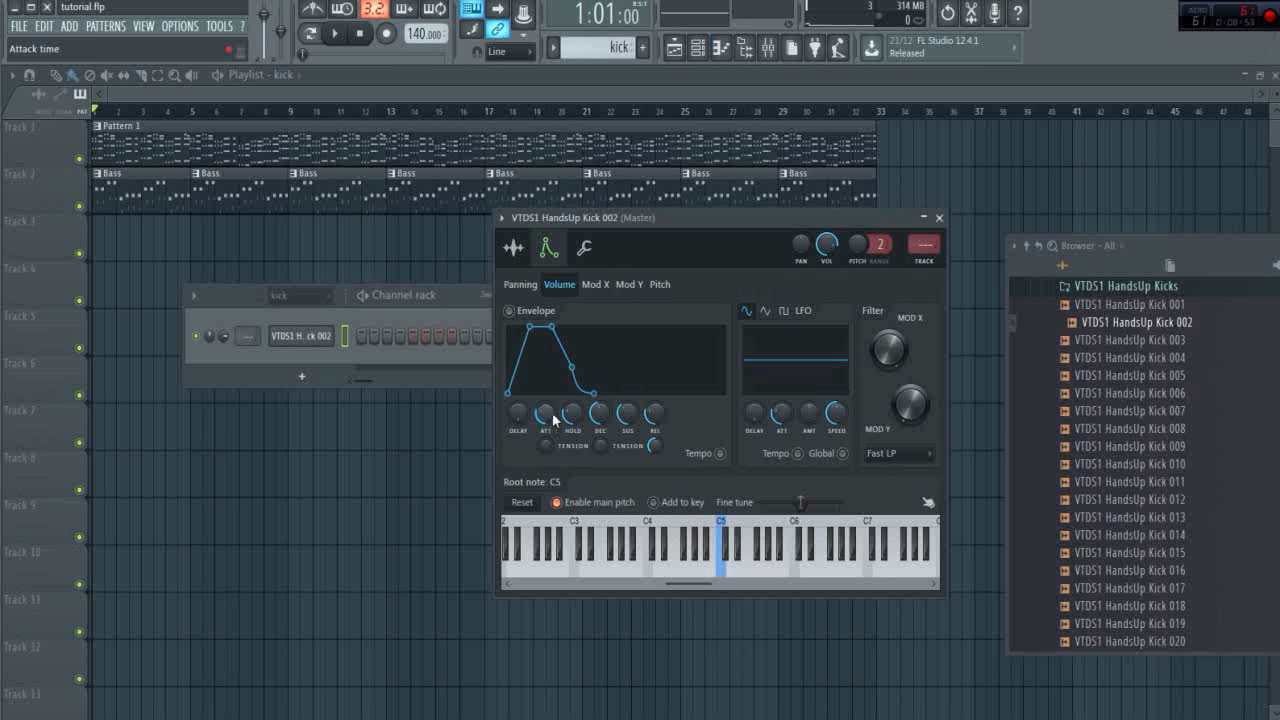
drag(541, 414, 541, 450)
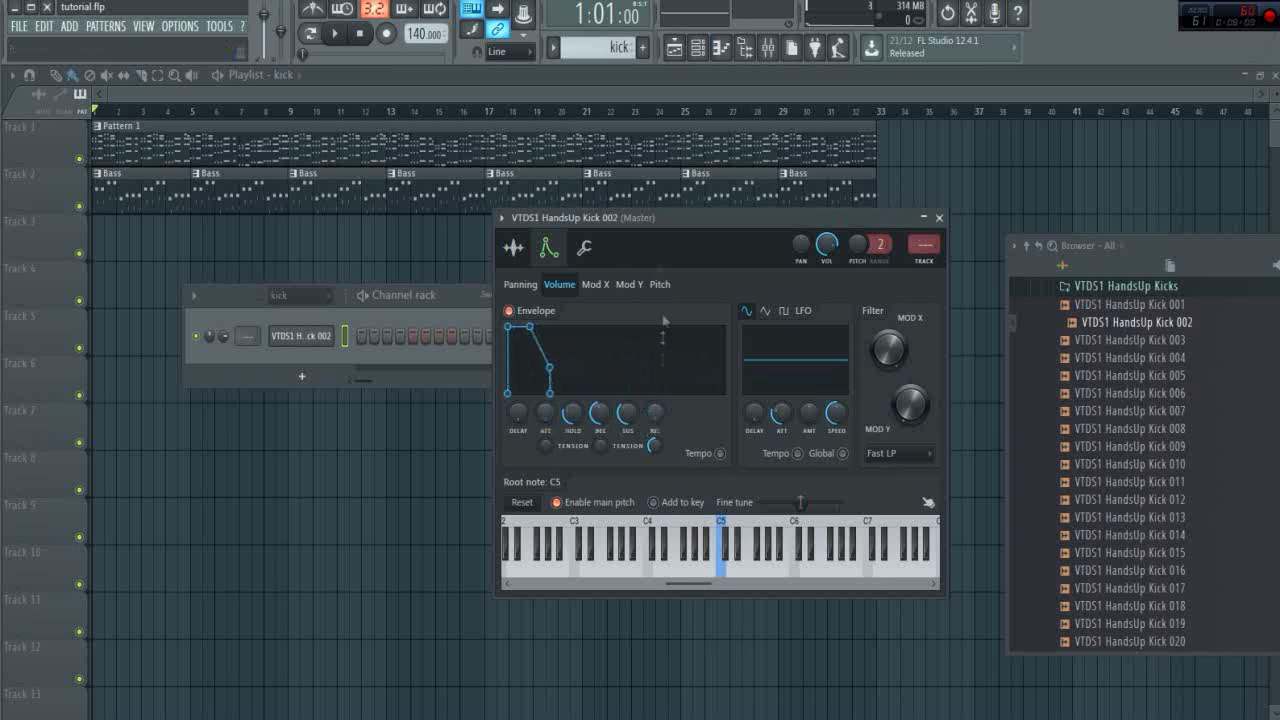
drag(650, 216, 605, 245)
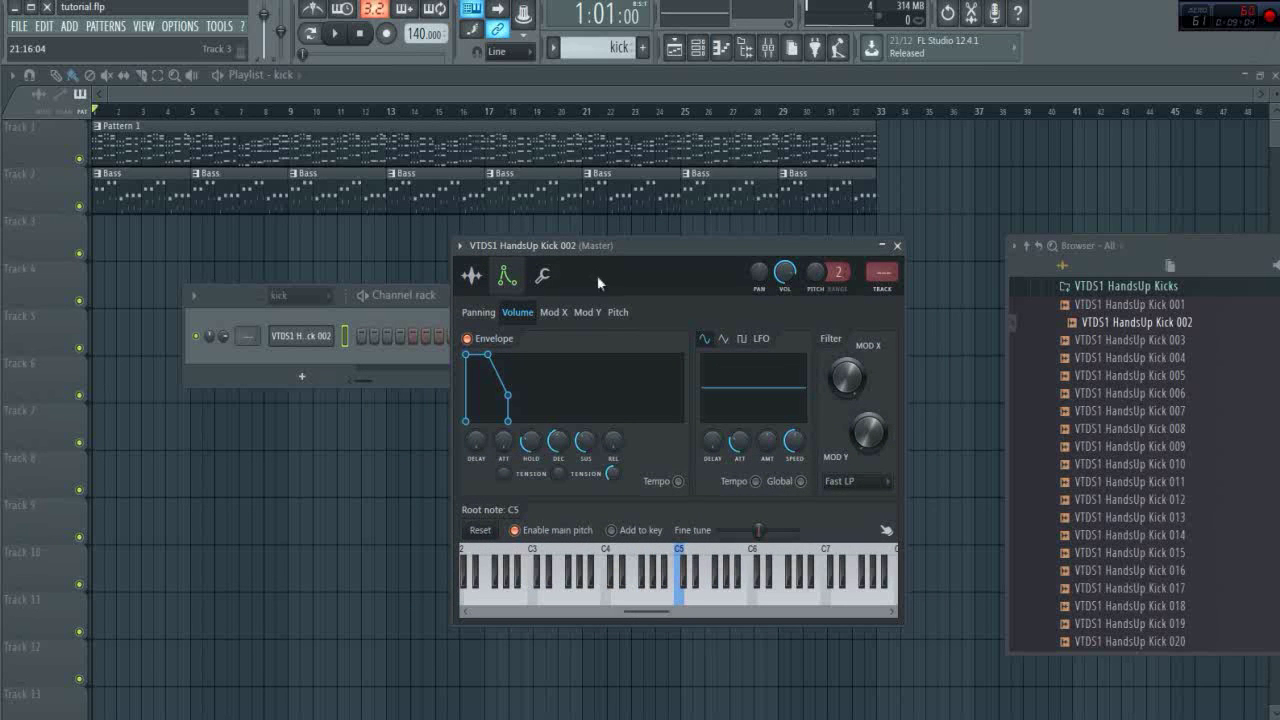
Open the kick in the piano roll, place a C5 note at the start of bar 1 and listen to it.
click(898, 246)
right_click(322, 336)
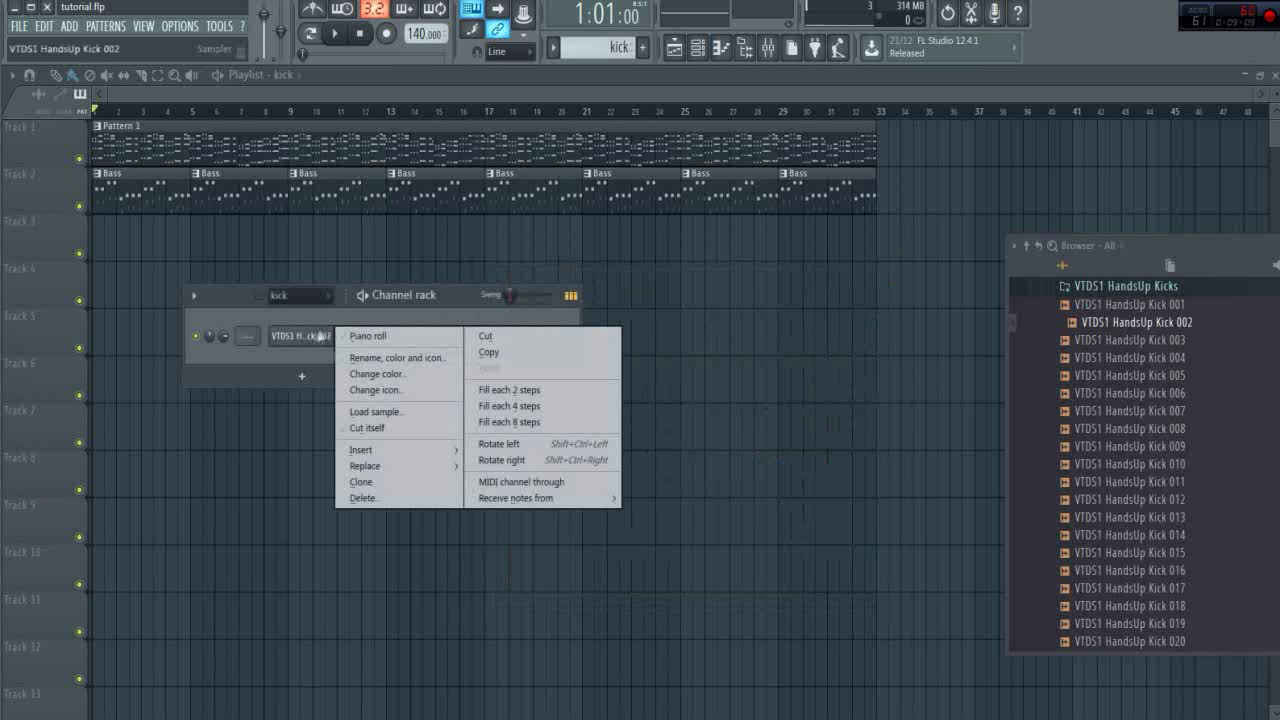
click(364, 336)
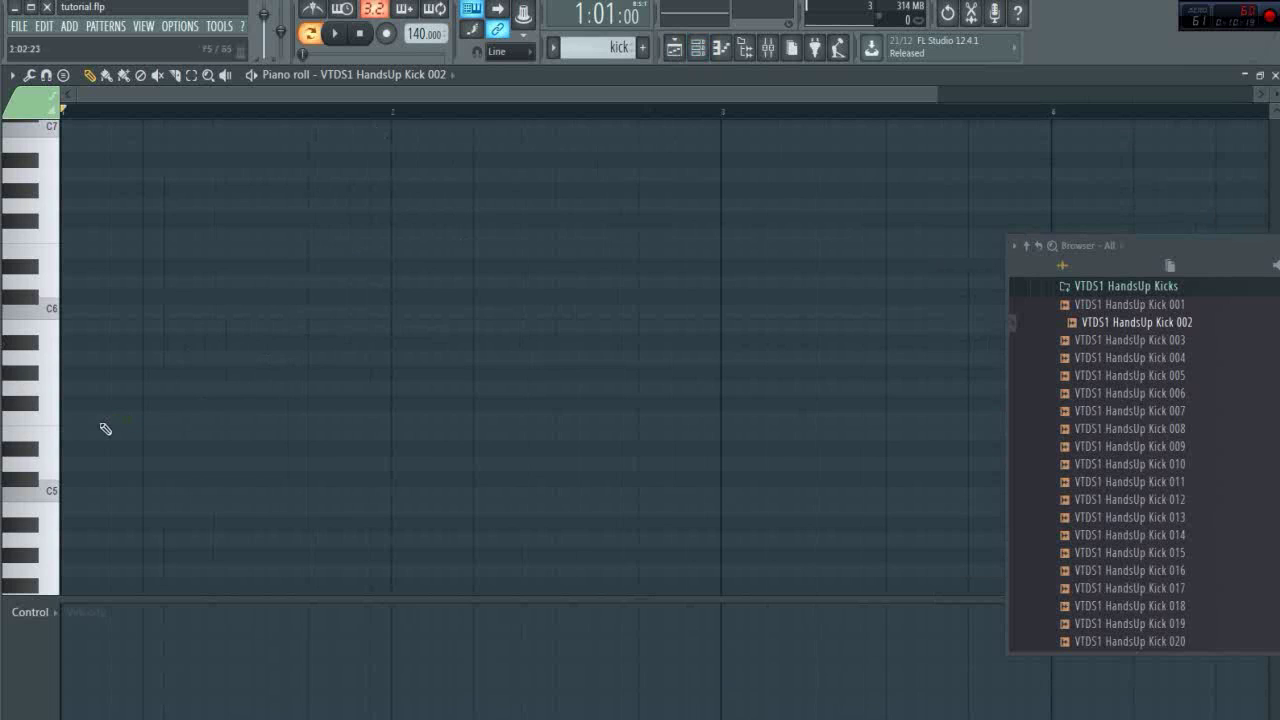
click(72, 497)
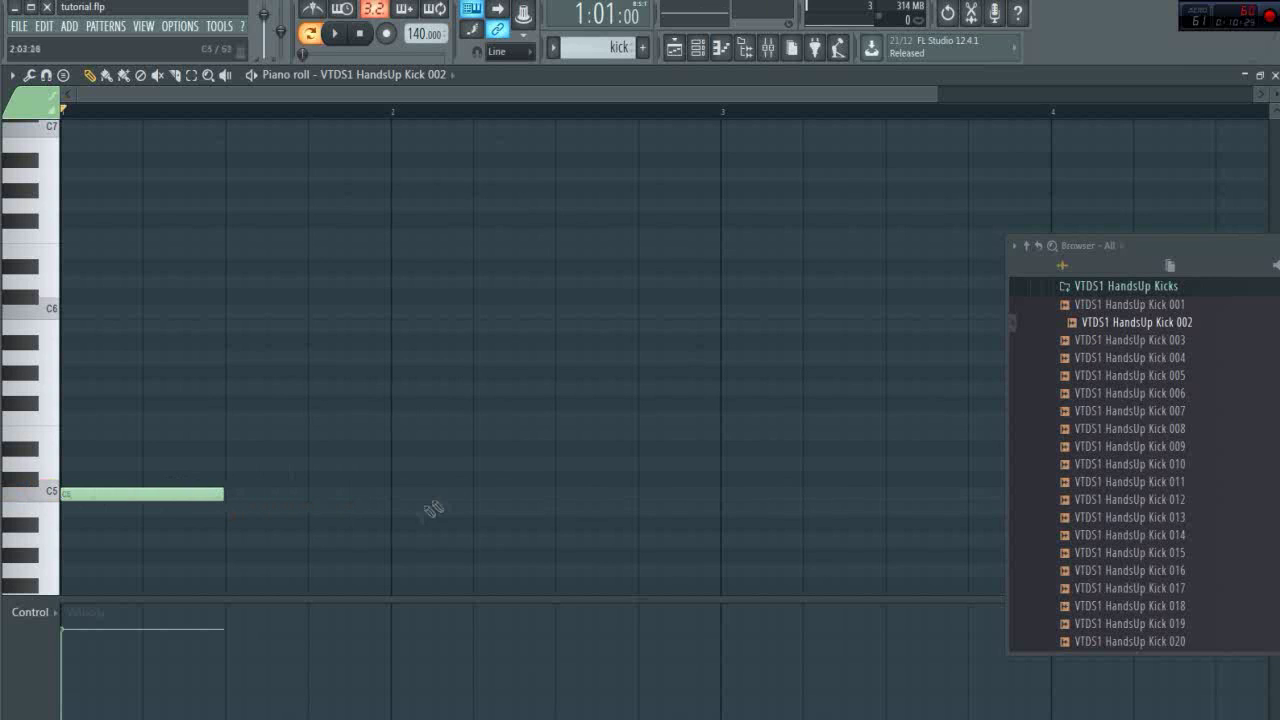
scroll(325, 505, down, 1)
scroll(300, 503, up, 2)
drag(341, 97, 275, 108)
key(space)
key(space)
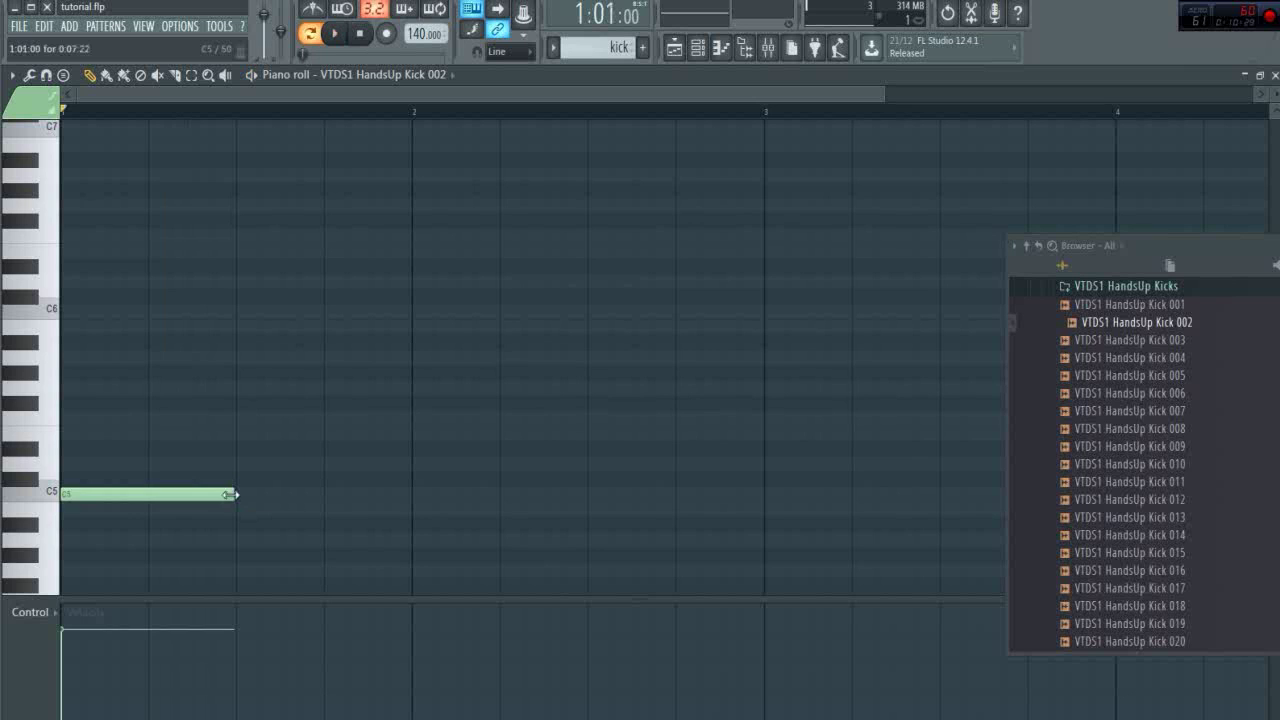
Shorten the C5 kick note to half a beat, placing and deleting a trial D5 note beside it.
drag(229, 494, 115, 493)
scroll(127, 496, up, 1)
drag(223, 98, 201, 105)
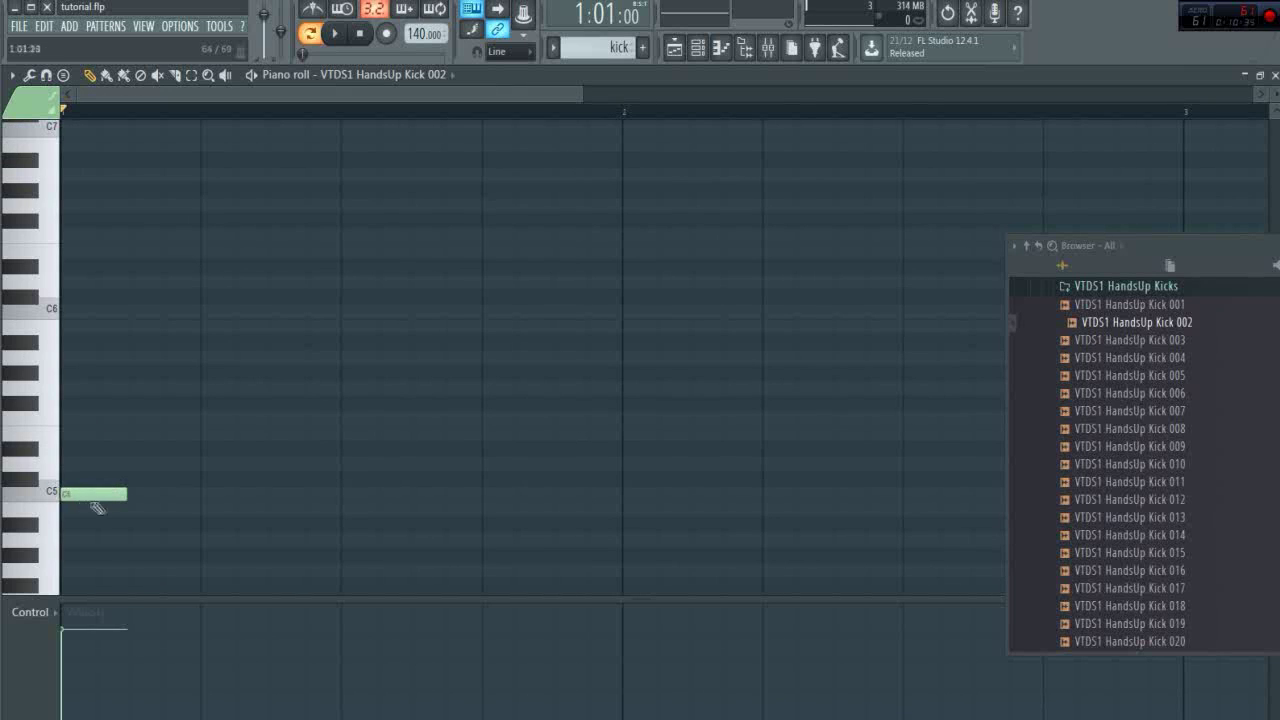
click(131, 464)
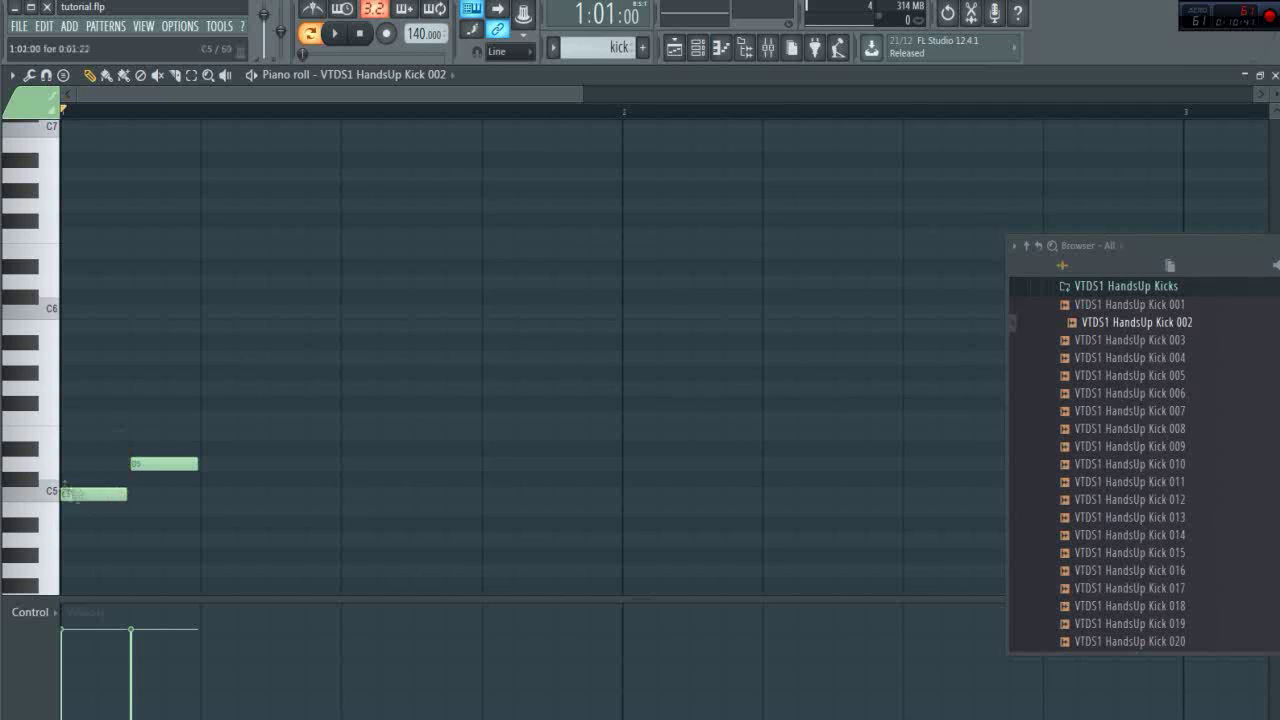
right_click(153, 460)
click(88, 497)
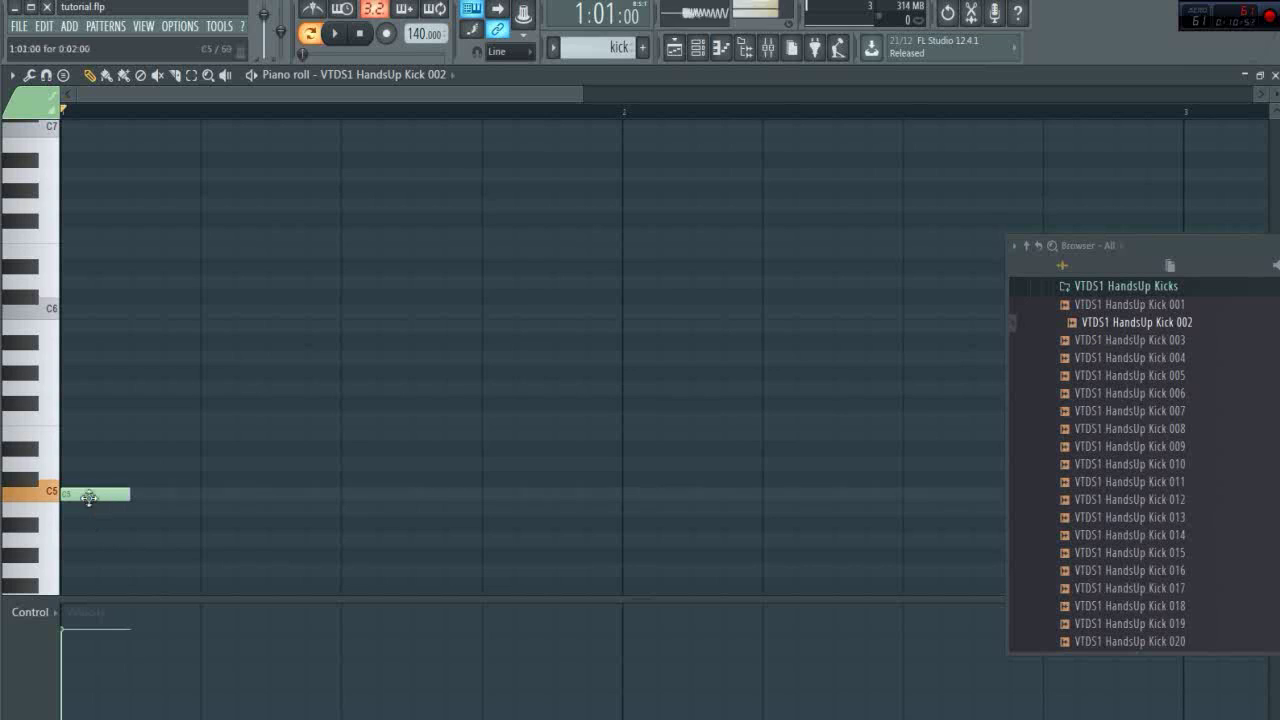
Duplicate the C5 kick note onto the remaining three beats of bar 1 and play the pattern.
key(ctrl+b)
key(ctrl+b)
key(ctrl+b)
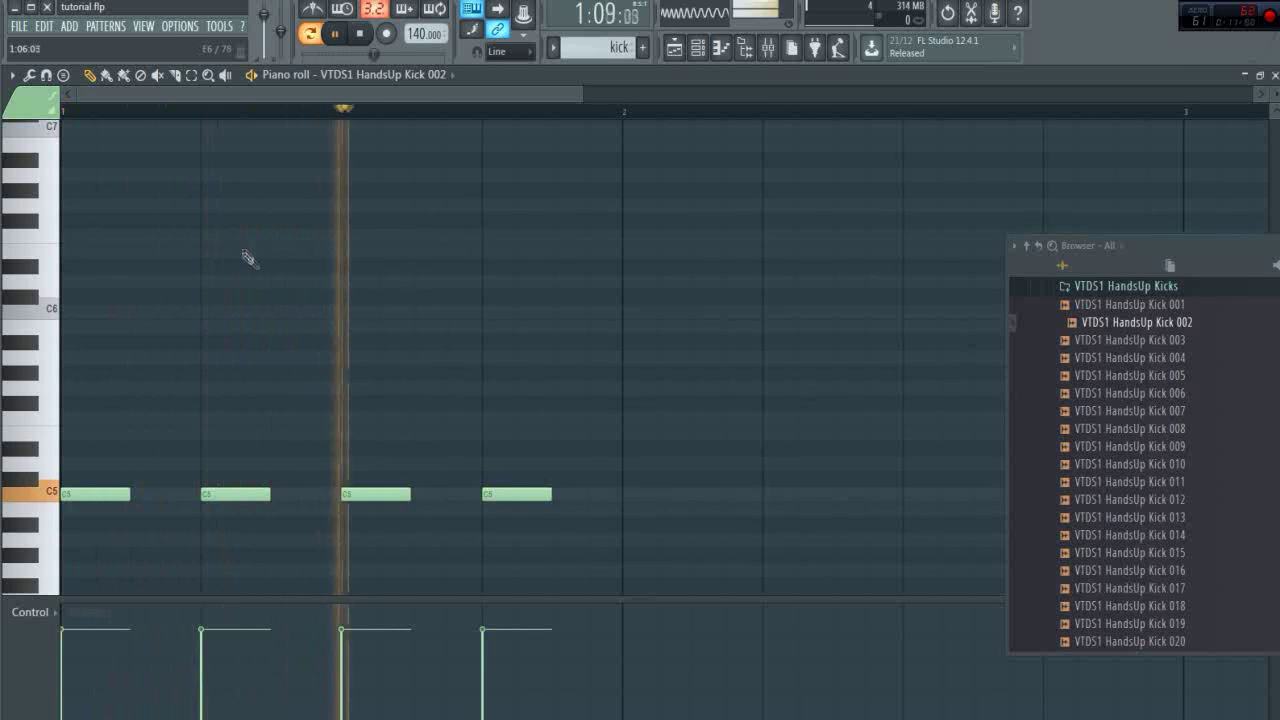
key(space)
Try lengthening all four kick notes to a full beat with playback, and restore them to half a beat.
key(ctrl+a)
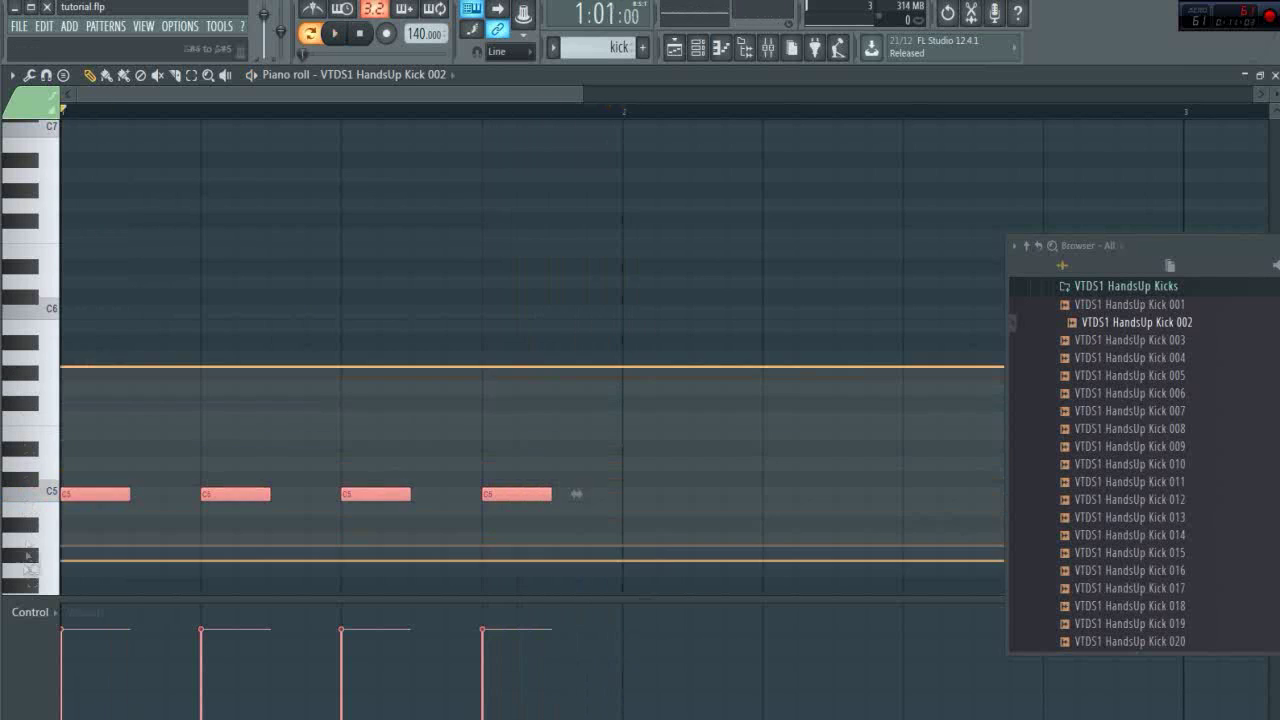
drag(133, 494, 200, 494)
key(space)
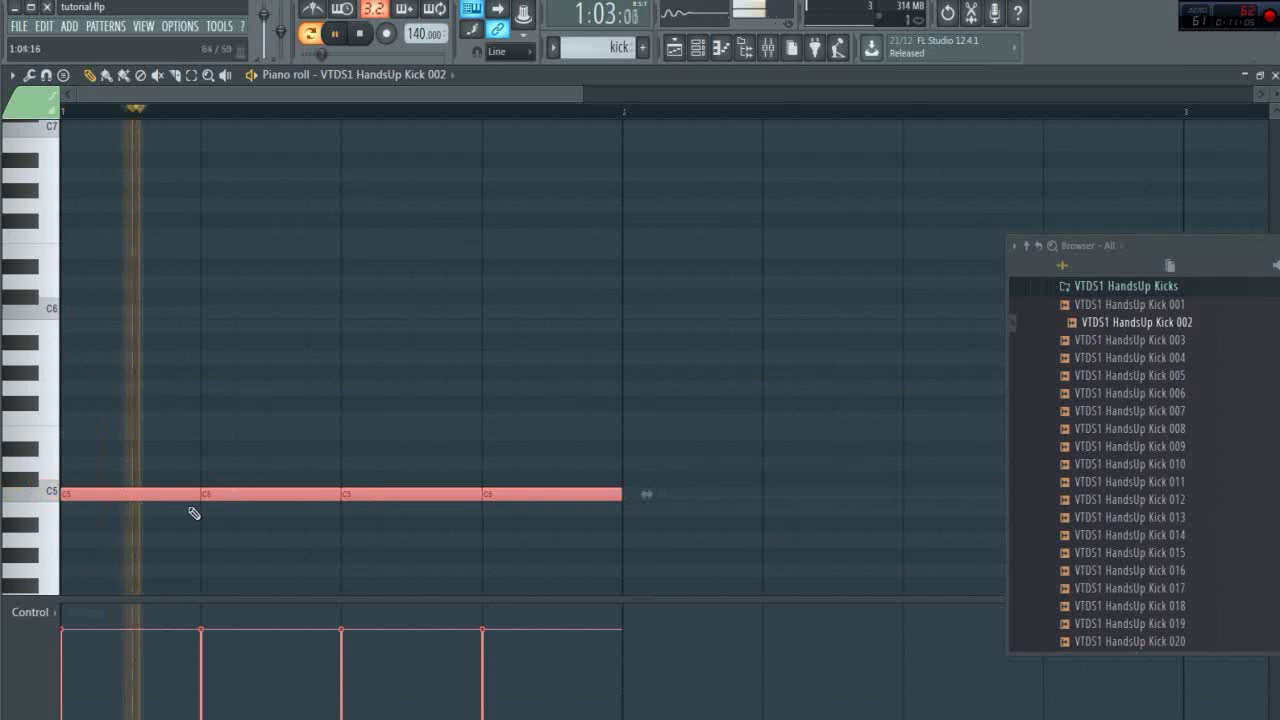
key(space)
drag(611, 494, 560, 501)
ctrl+click(354, 381)
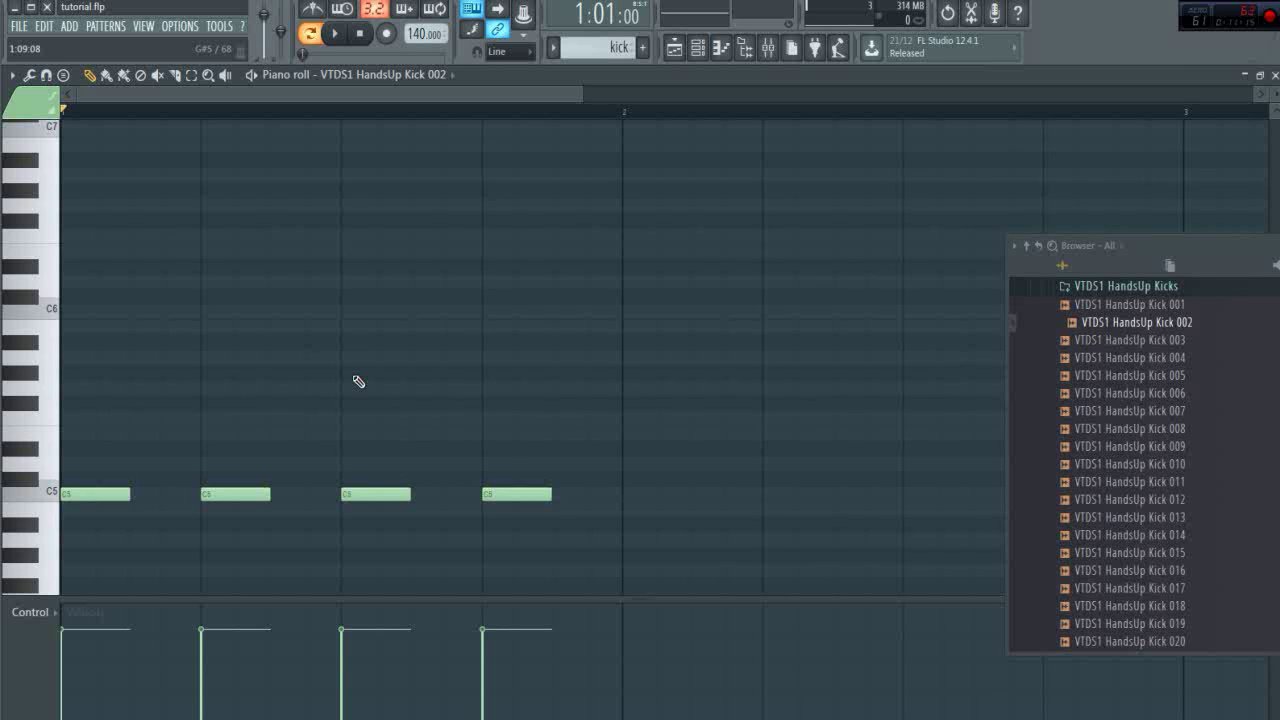
Route the kick channel to mixer insert 14 and load Fruity Parametric EQ 2 in its first effect slot.
key(F9)
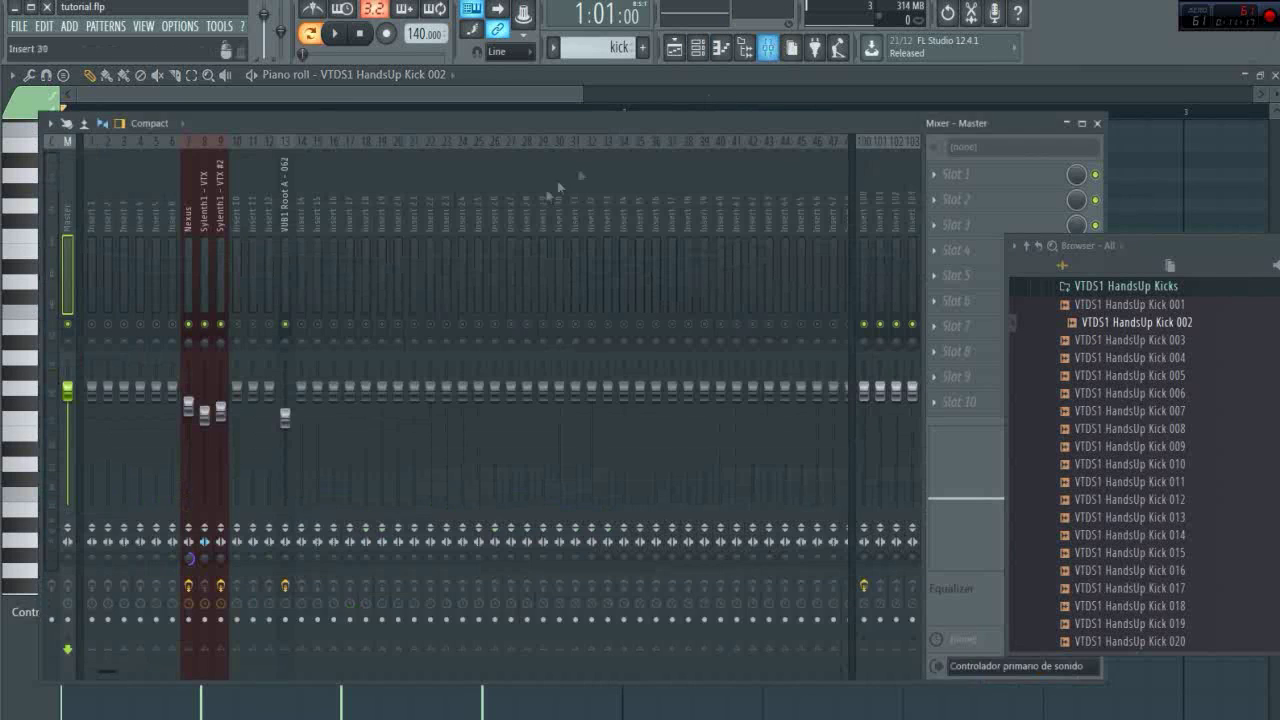
click(292, 201)
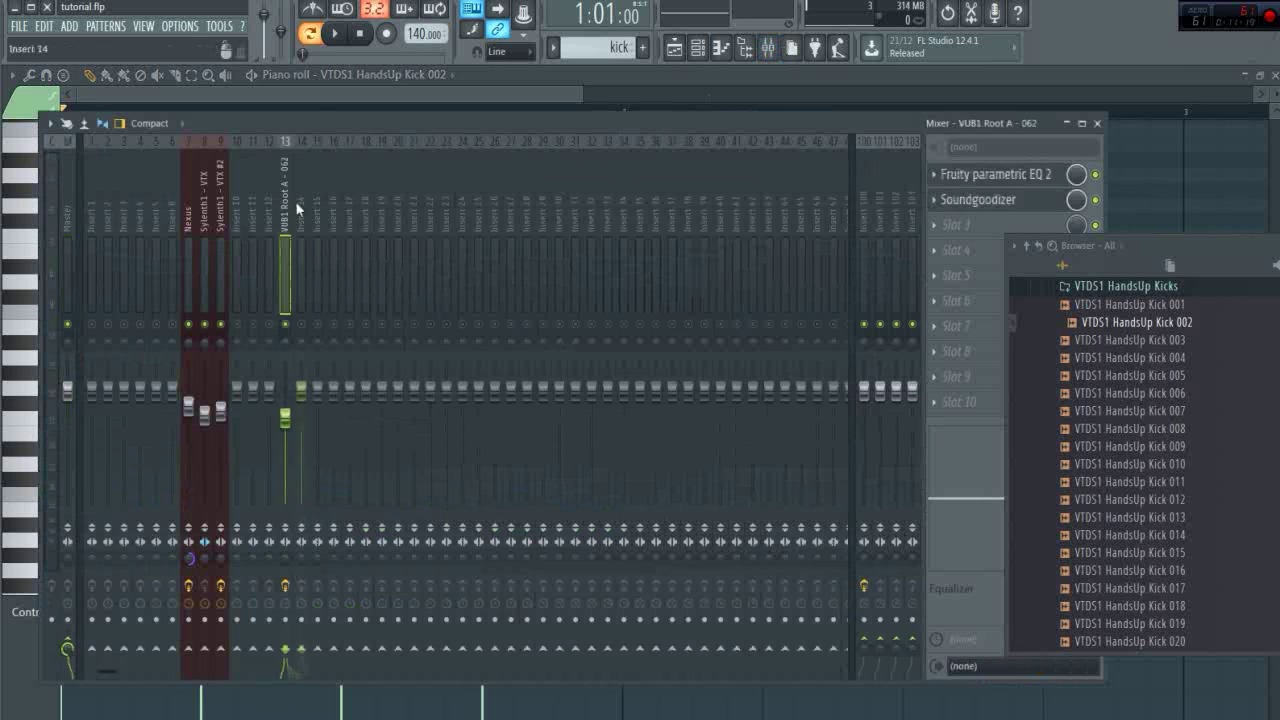
click(295, 201)
key(ctrl+l)
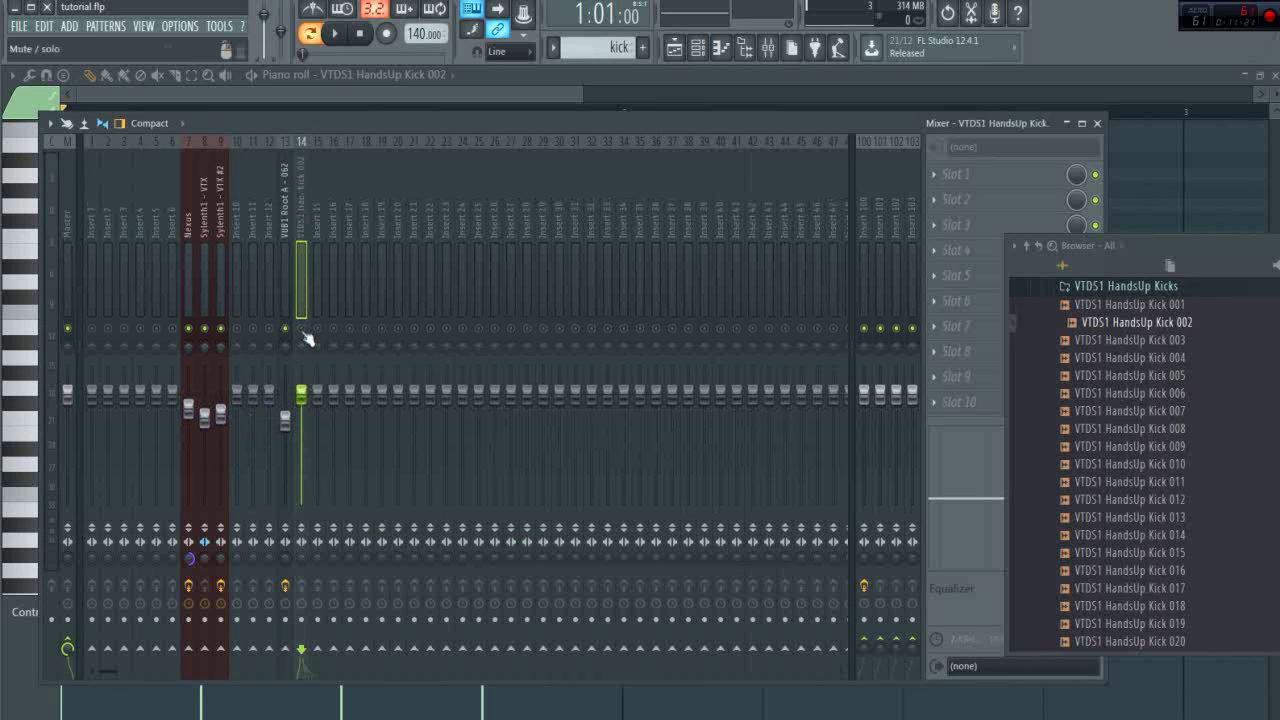
click(938, 175)
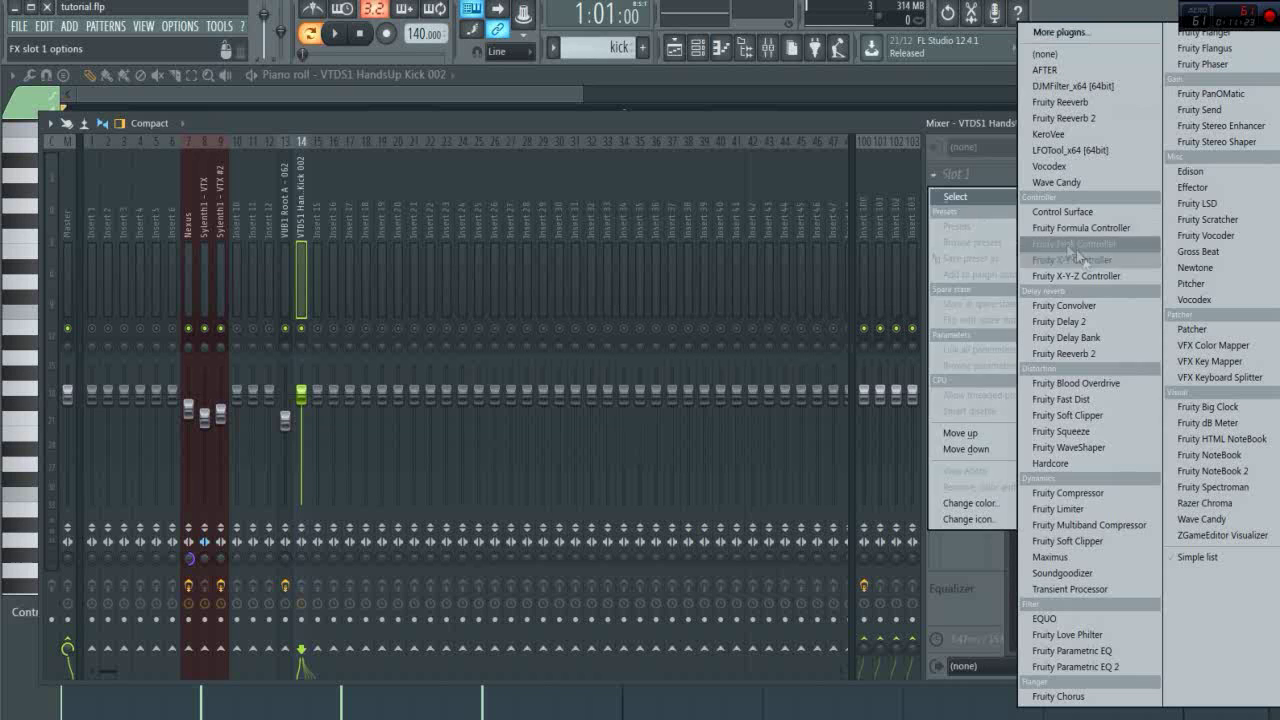
click(1112, 667)
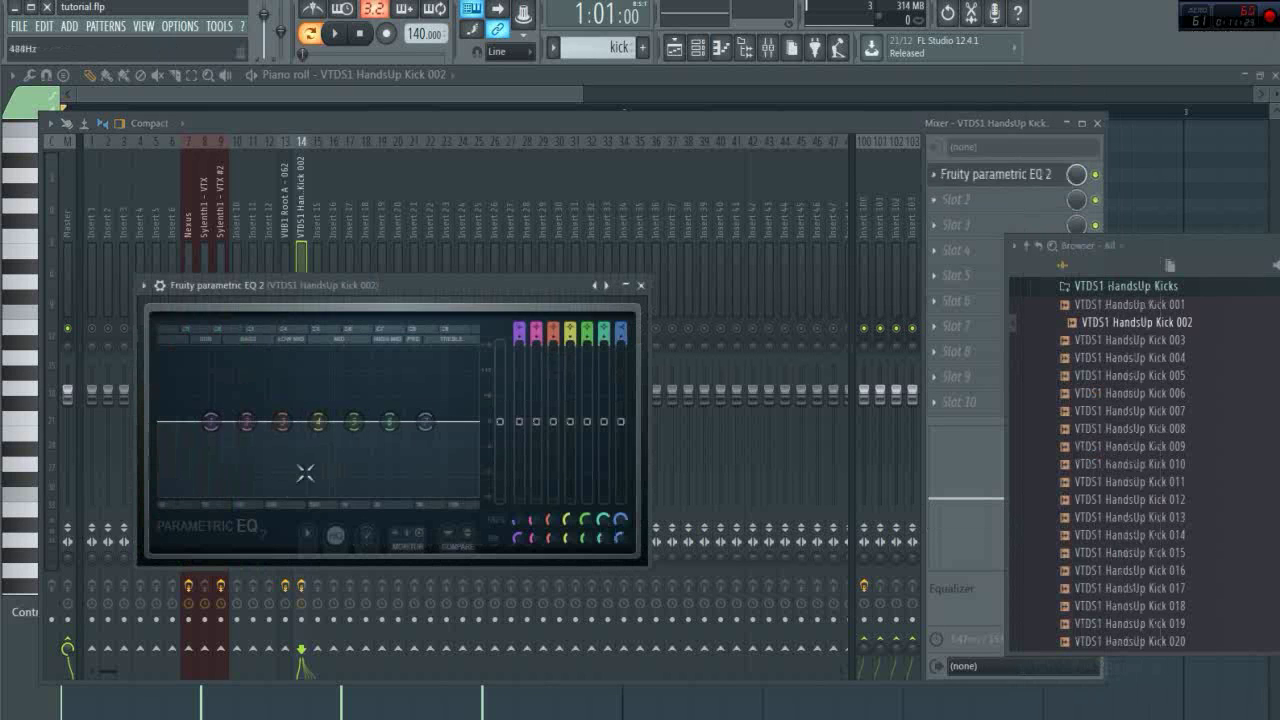
Set the kick EQ's band 1 to a steep high pass at about 29 Hz and play the pattern.
right_click(201, 390)
mouse_move(221, 434)
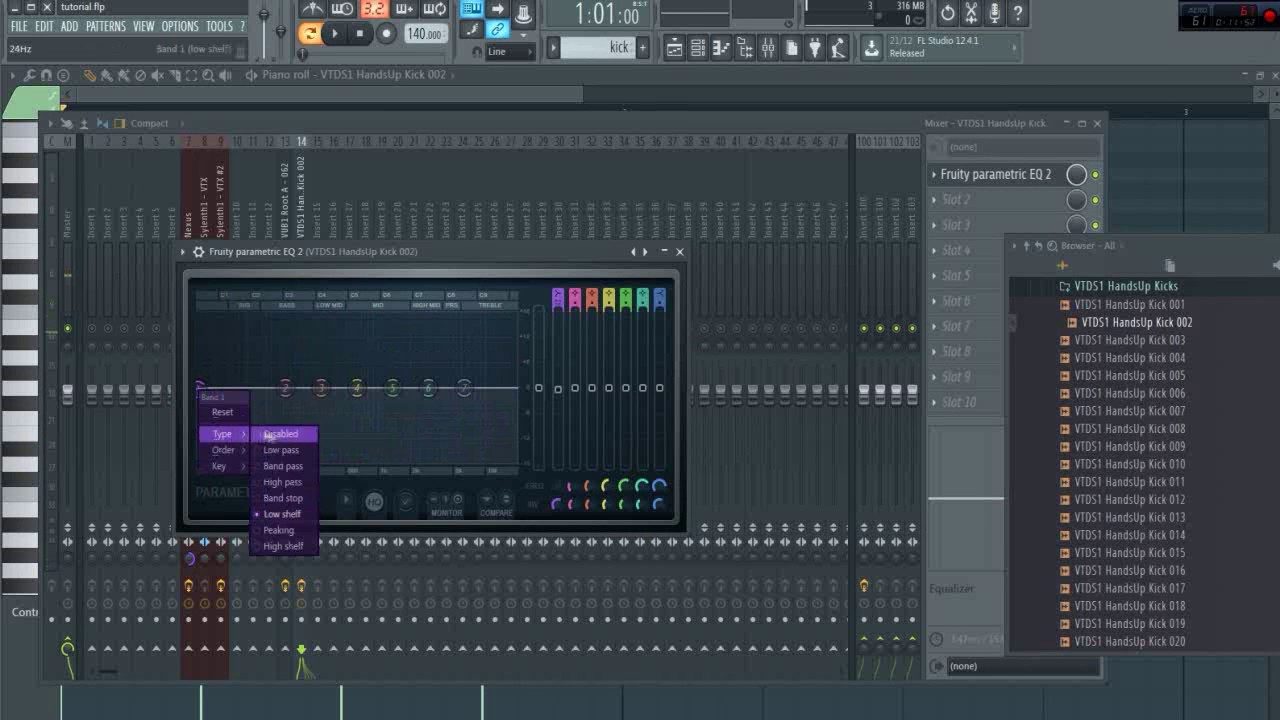
click(284, 482)
mouse_move(207, 389)
mouse_down()
mouse_move(256, 387)
mouse_move(210, 388)
mouse_up()
scroll(214, 388, down, 3)
key(space)
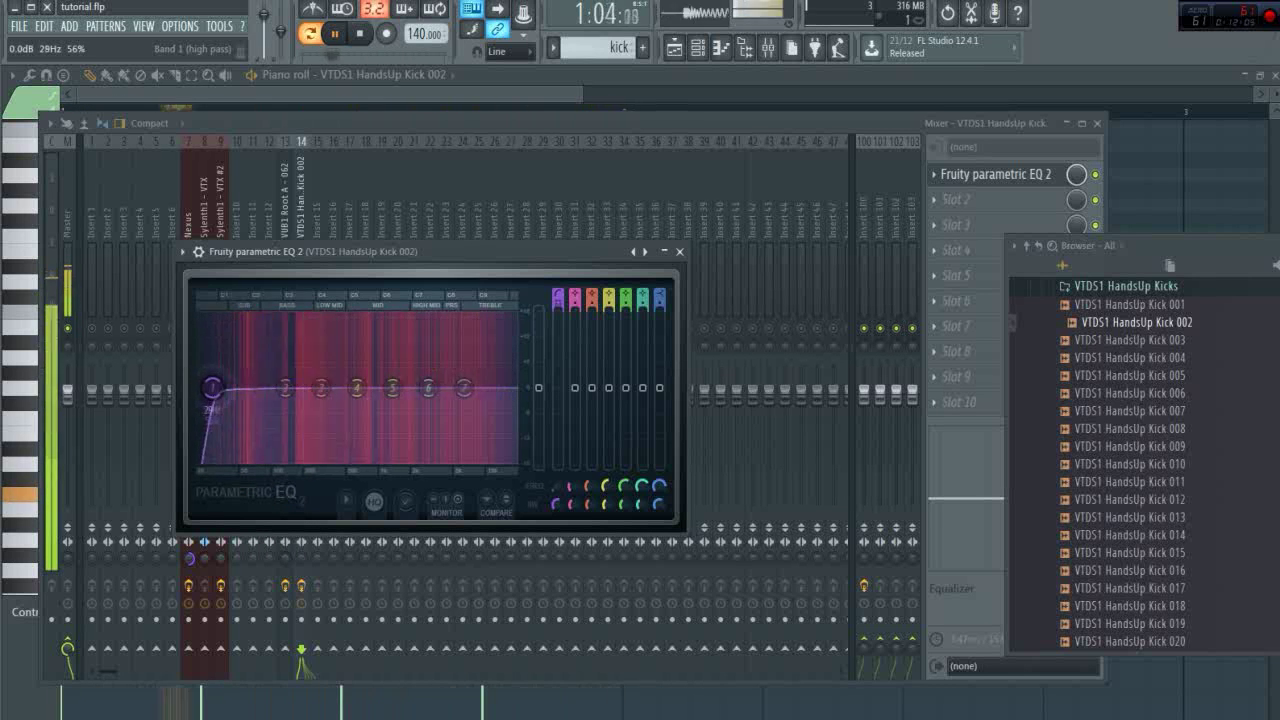
key(space)
Set the kick EQ's band 7 to low pass and move its cutoff higher during playback.
right_click(463, 388)
mouse_move(490, 450)
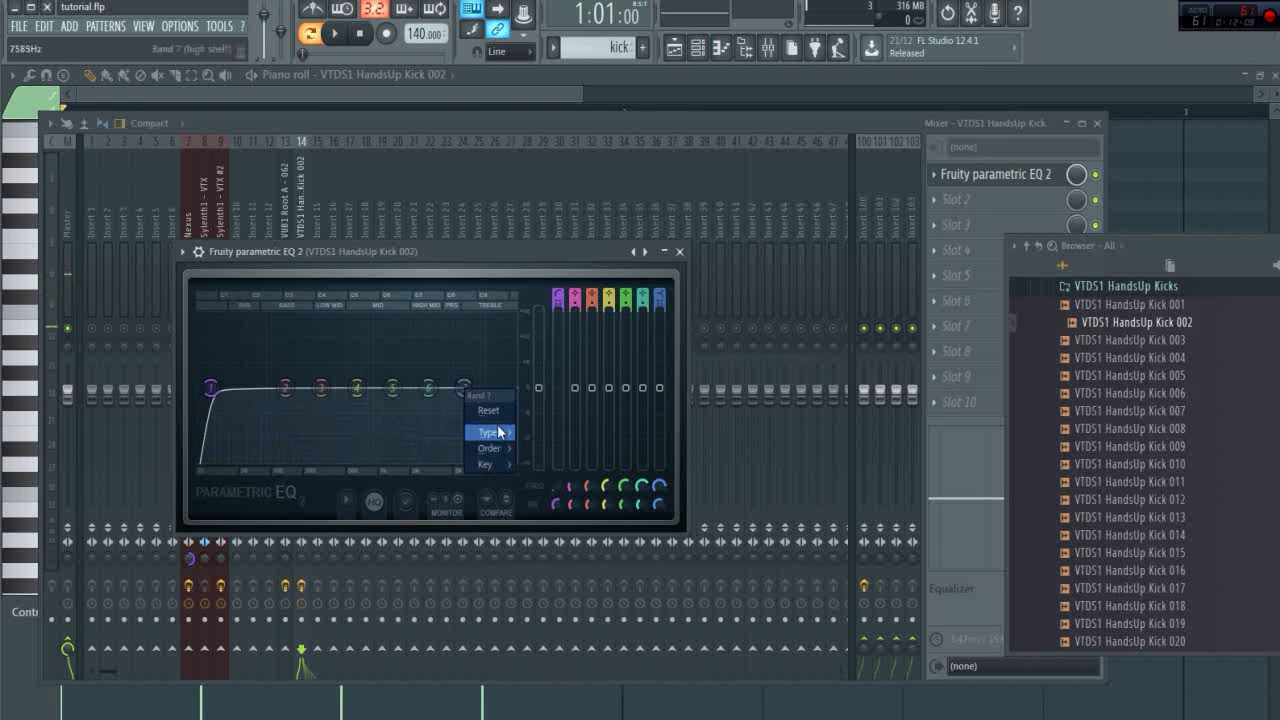
click(546, 449)
key(space)
drag(463, 388, 485, 388)
key(space)
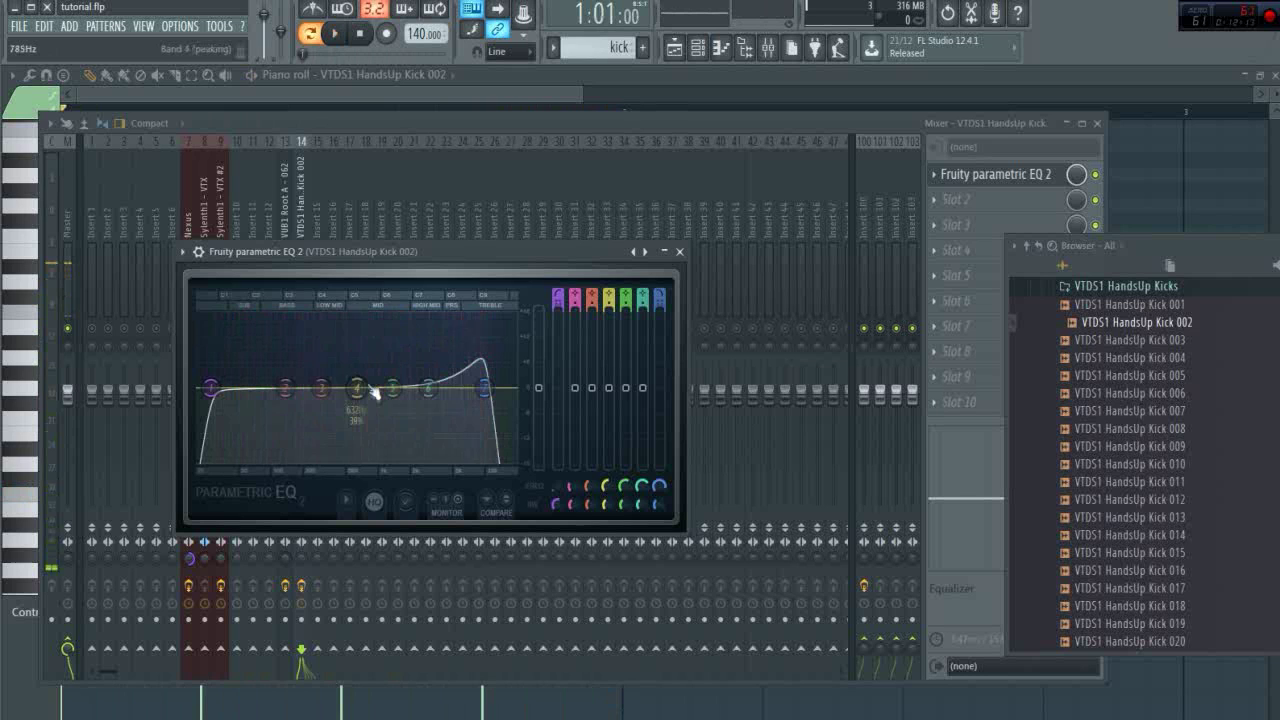
Boost the kick EQ's band 4 by about 5.3 dB at 1355 Hz with a 9% bandwidth, and play the pattern.
drag(368, 408, 366, 400)
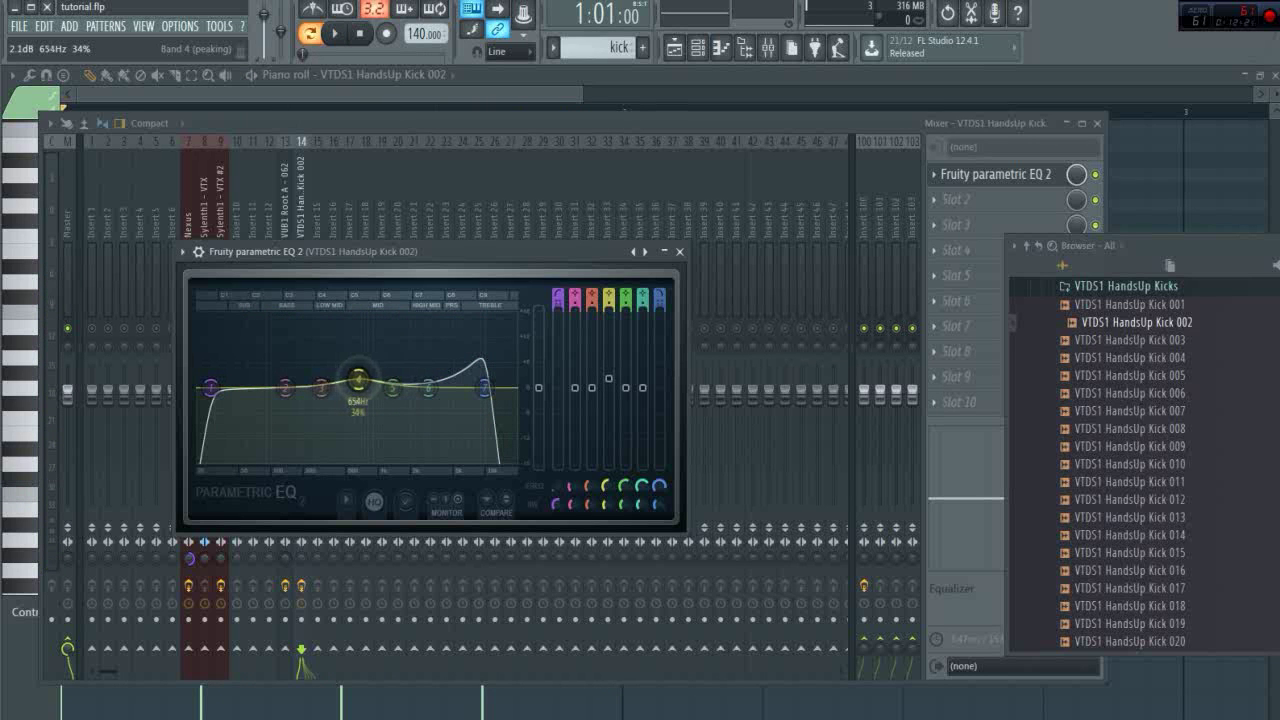
drag(362, 385, 397, 360)
key(space)
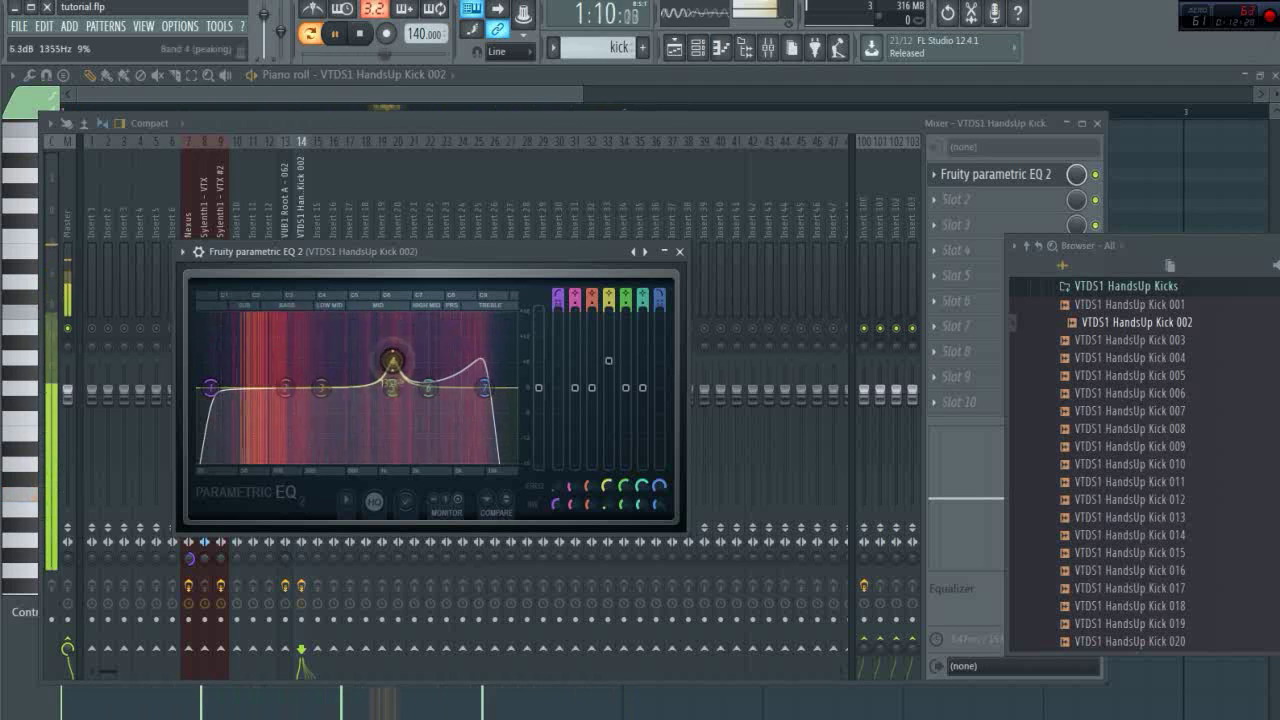
key(space)
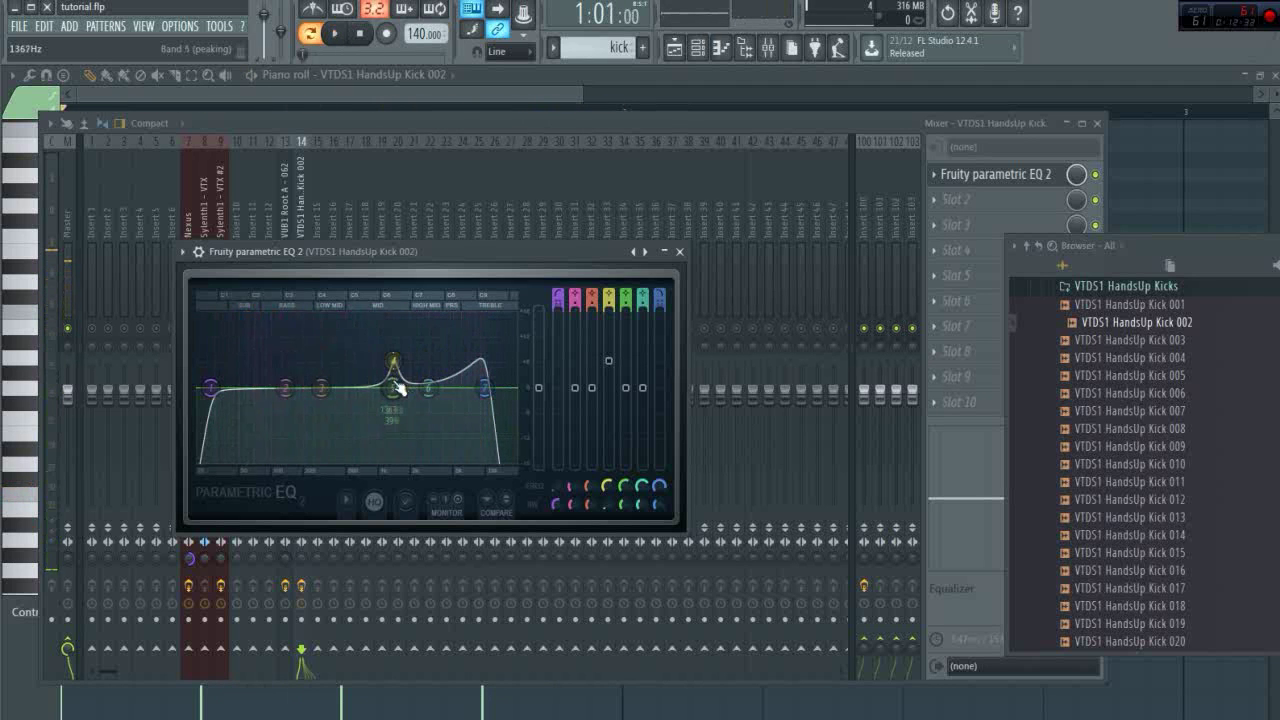
Add Soundgoodizer to the second effect slot of the kick's mixer track and listen to the pattern.
drag(412, 251, 428, 248)
key(F6)
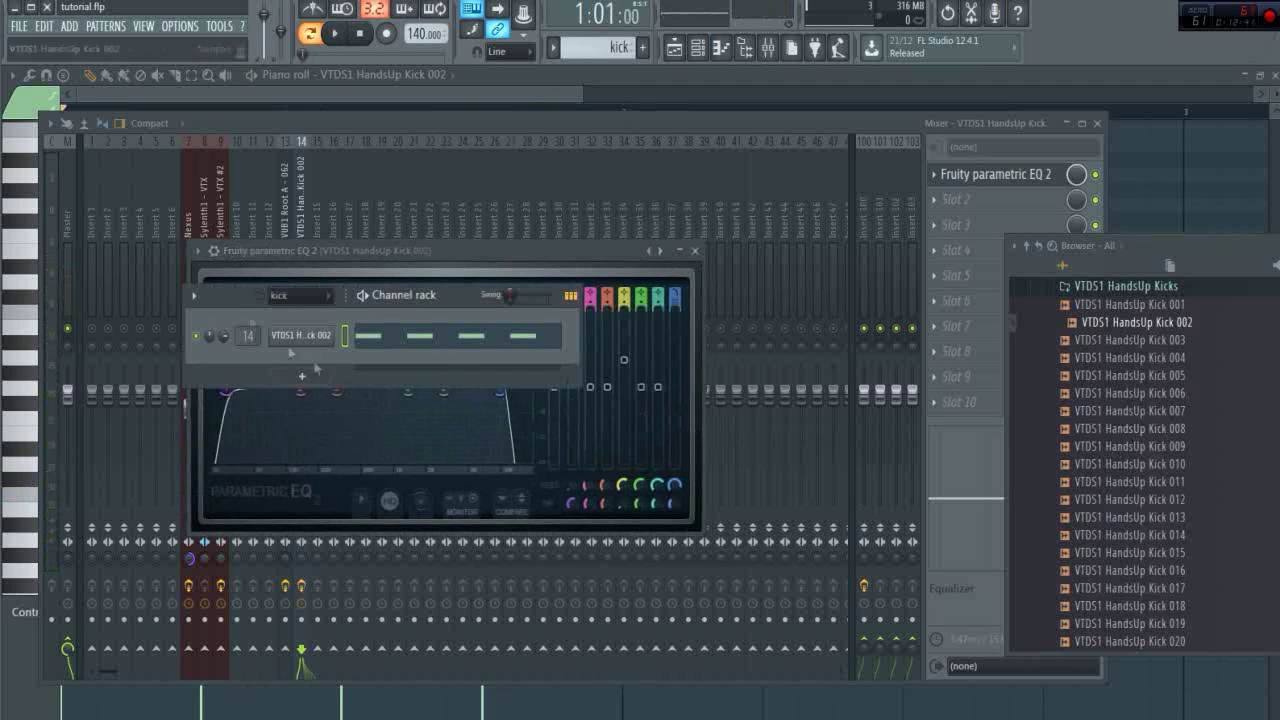
click(939, 199)
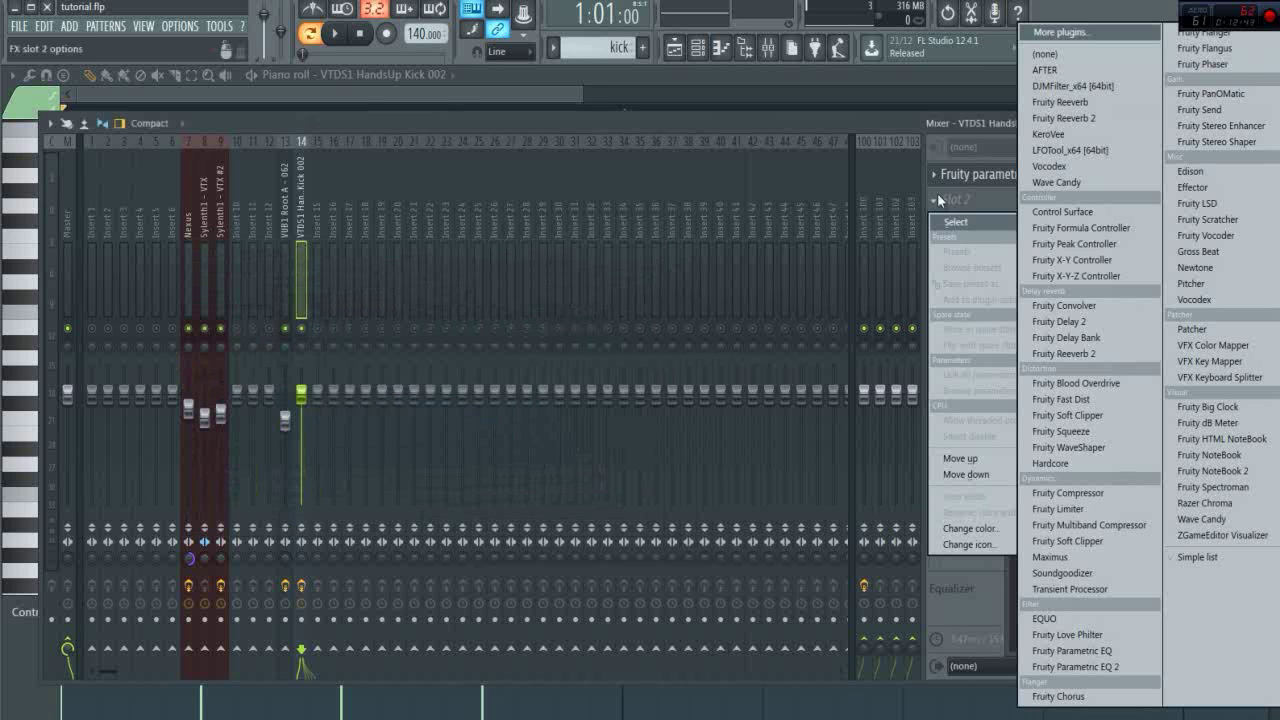
click(1073, 577)
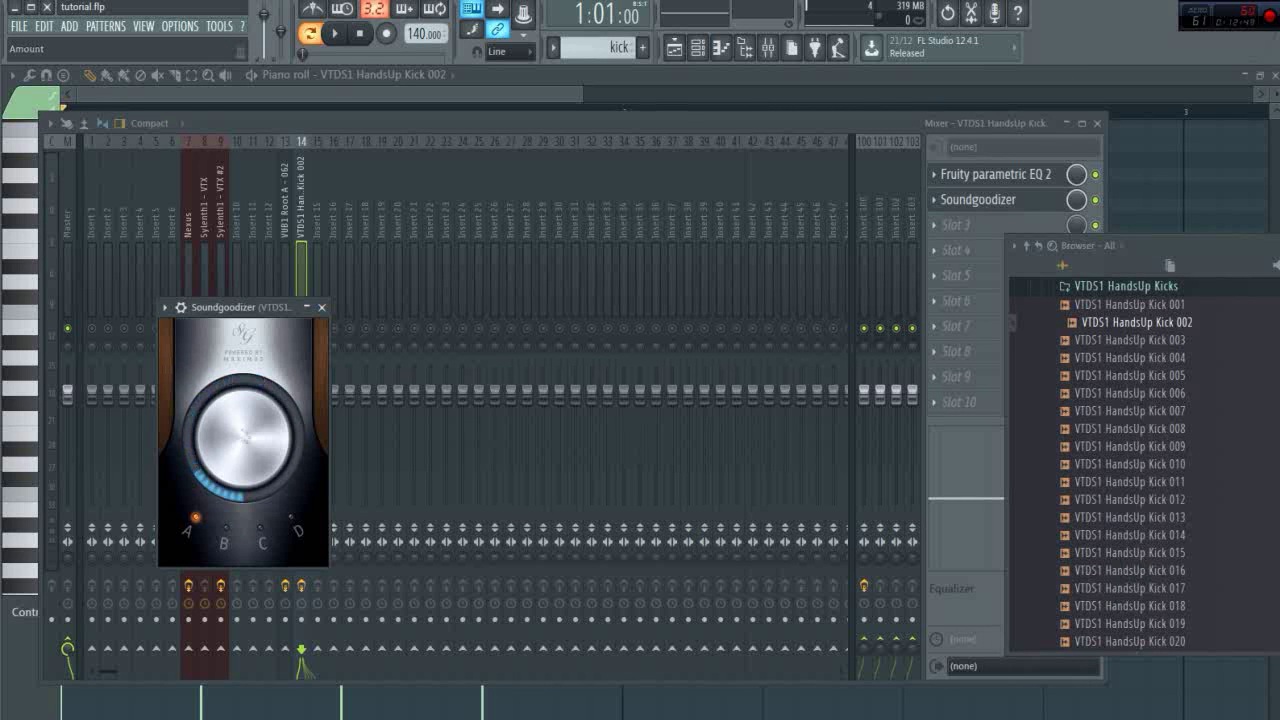
key(space)
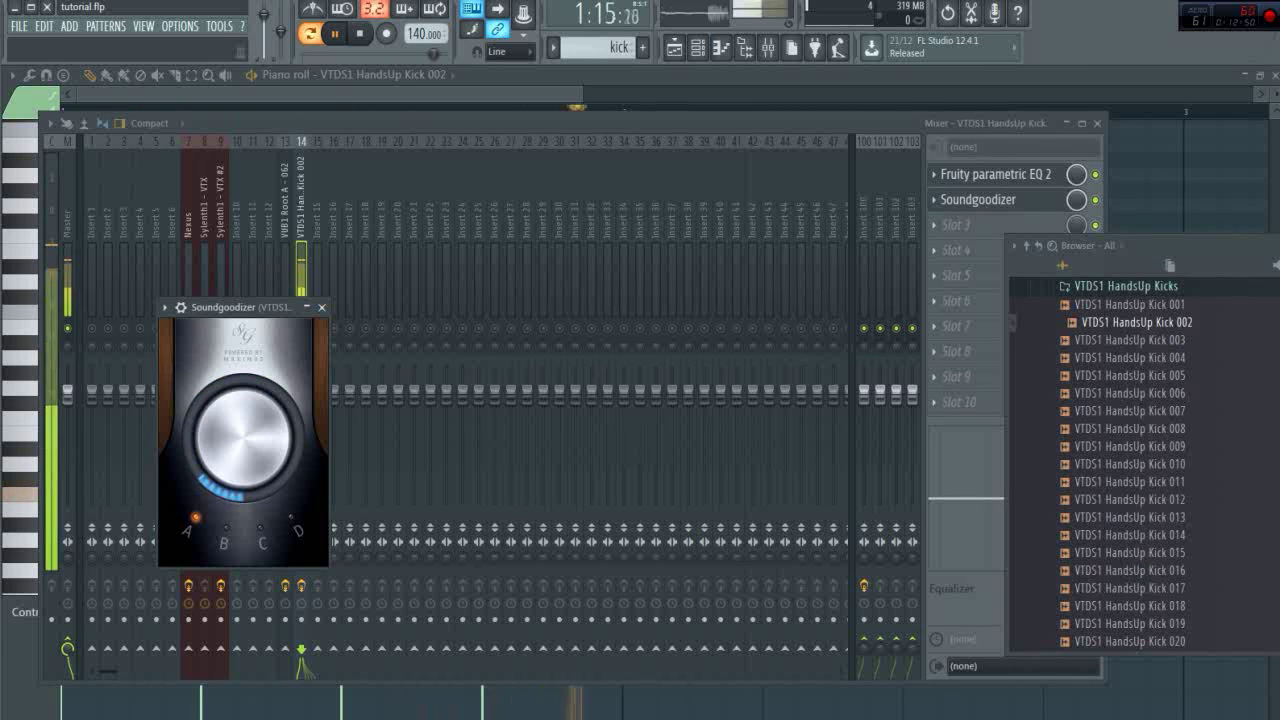
click(301, 212)
key(space)
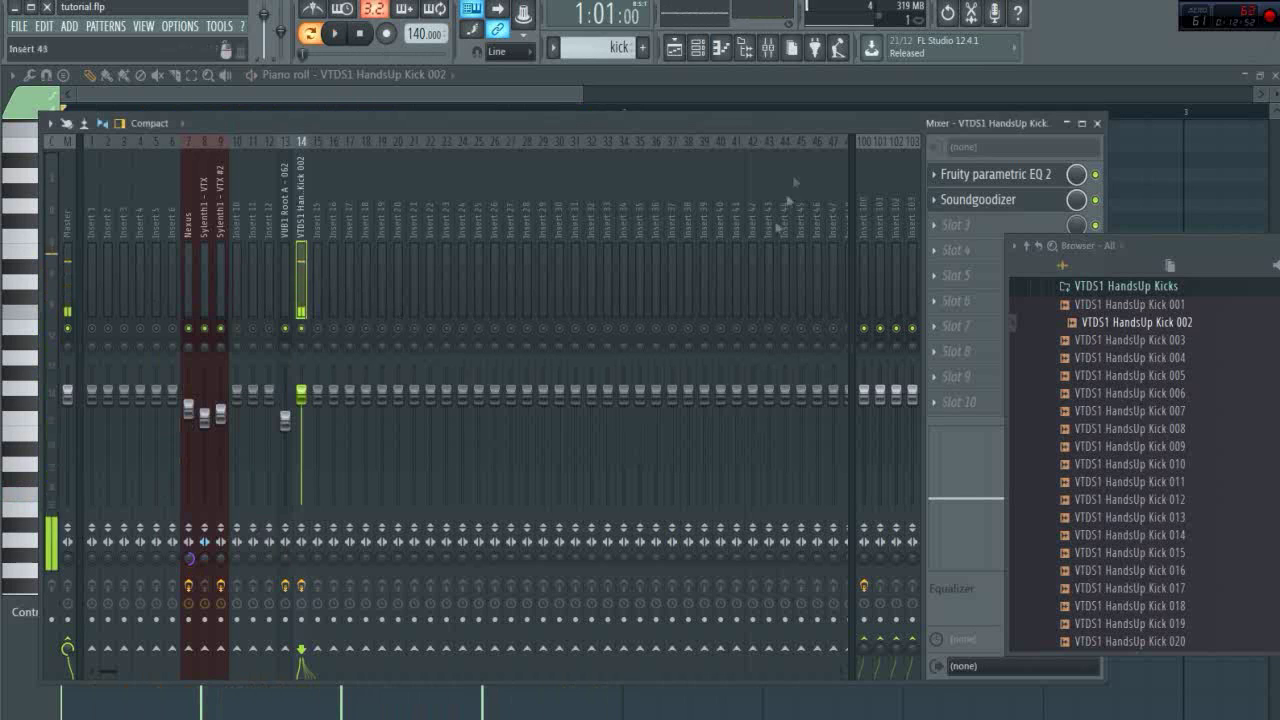
Audition samples in the cymbal ride folders and add VEC3 Cymbals Ride 07 as a channel above the kick.
click(700, 52)
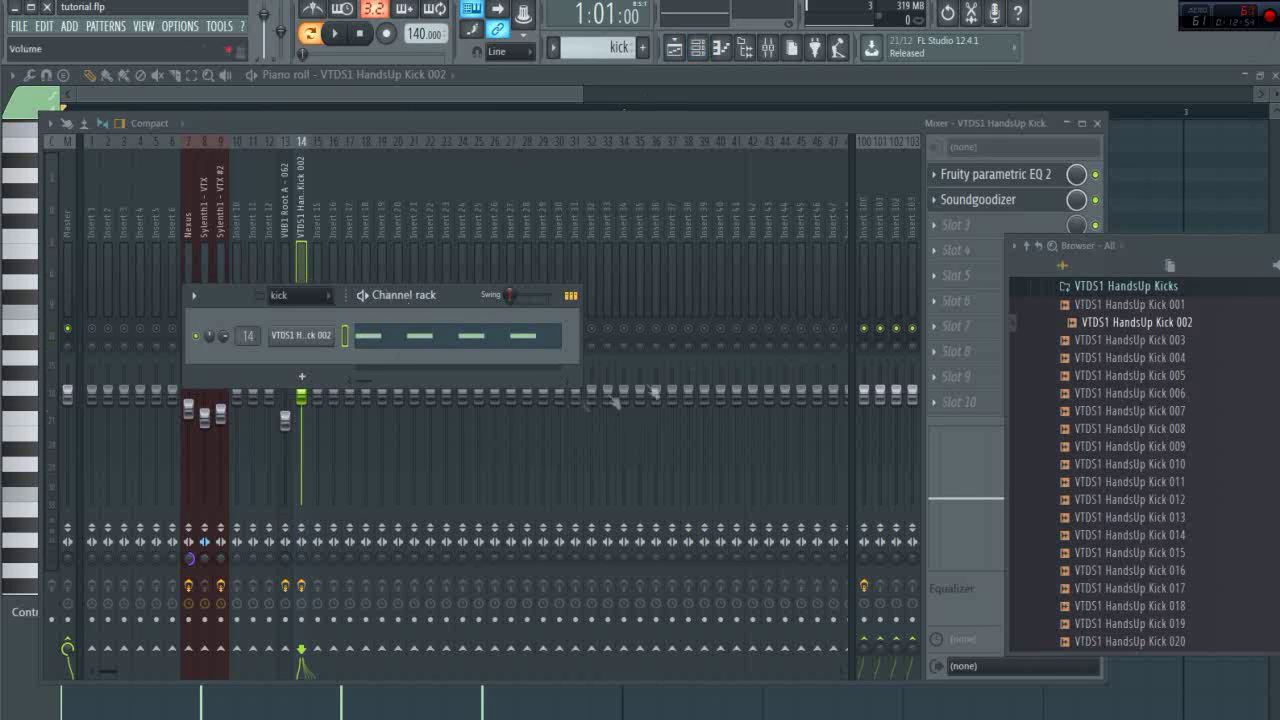
click(1128, 288)
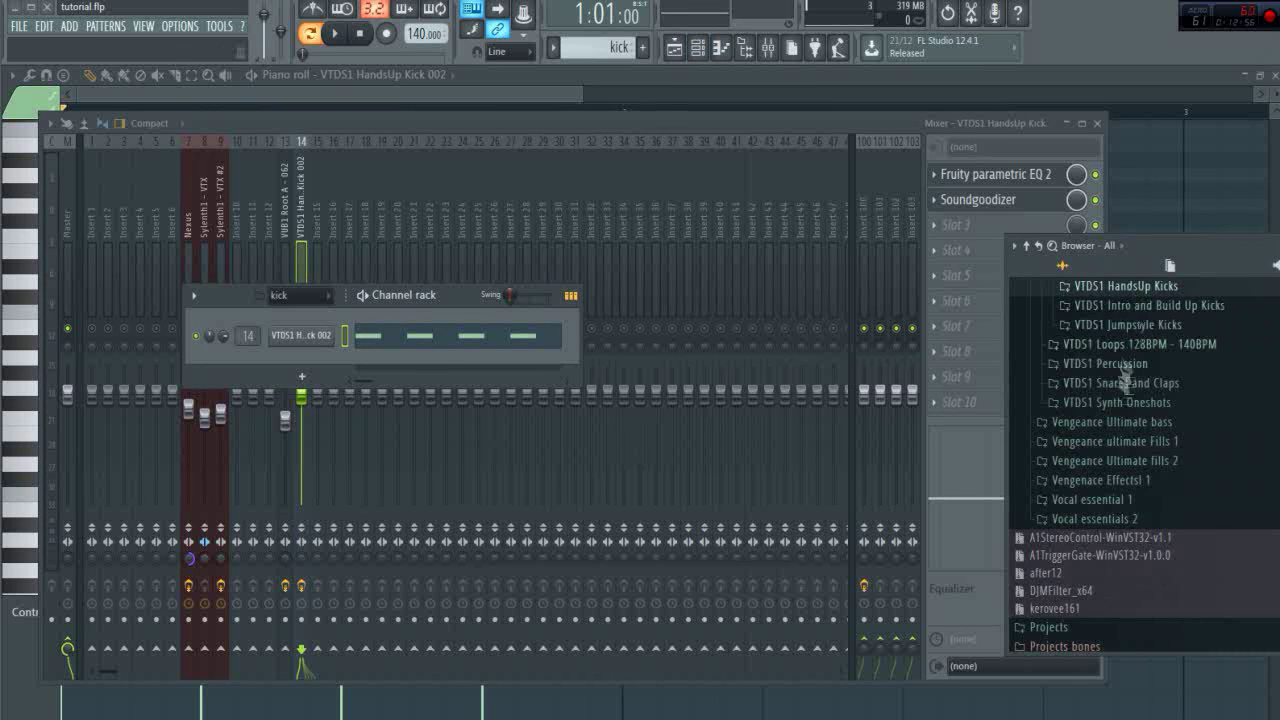
scroll(1150, 480, up, 3)
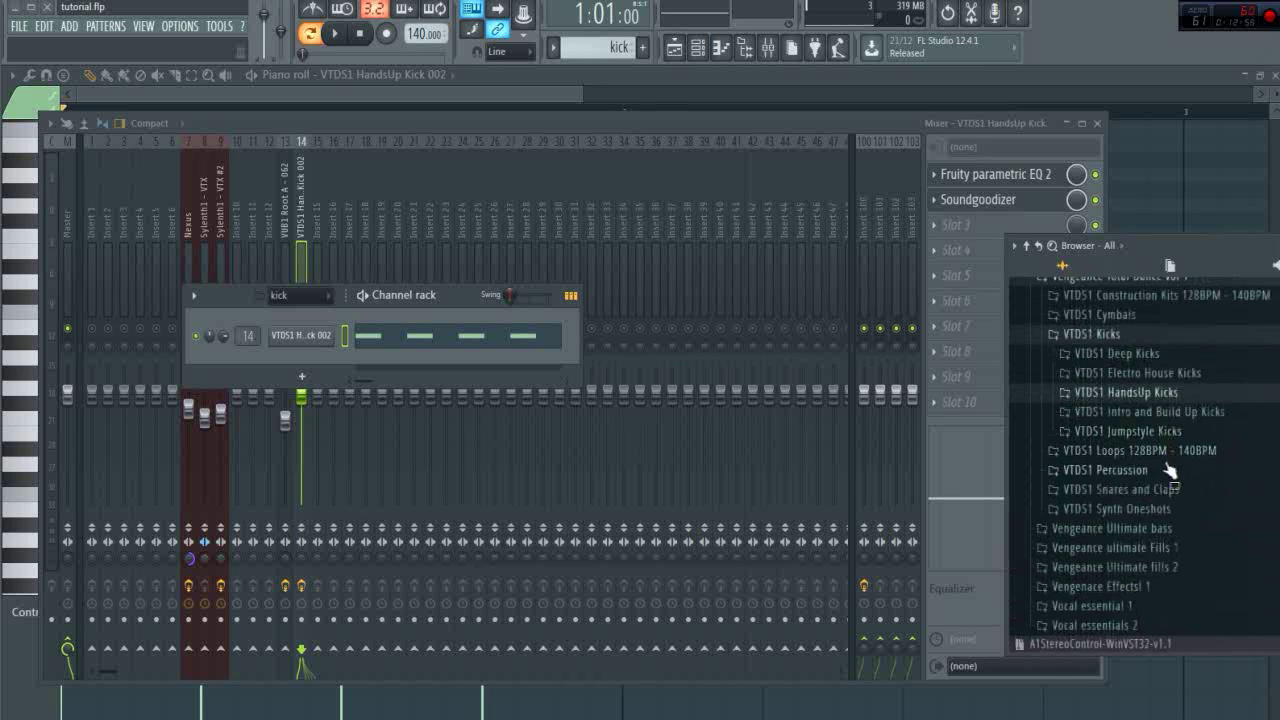
click(1137, 337)
click(1130, 316)
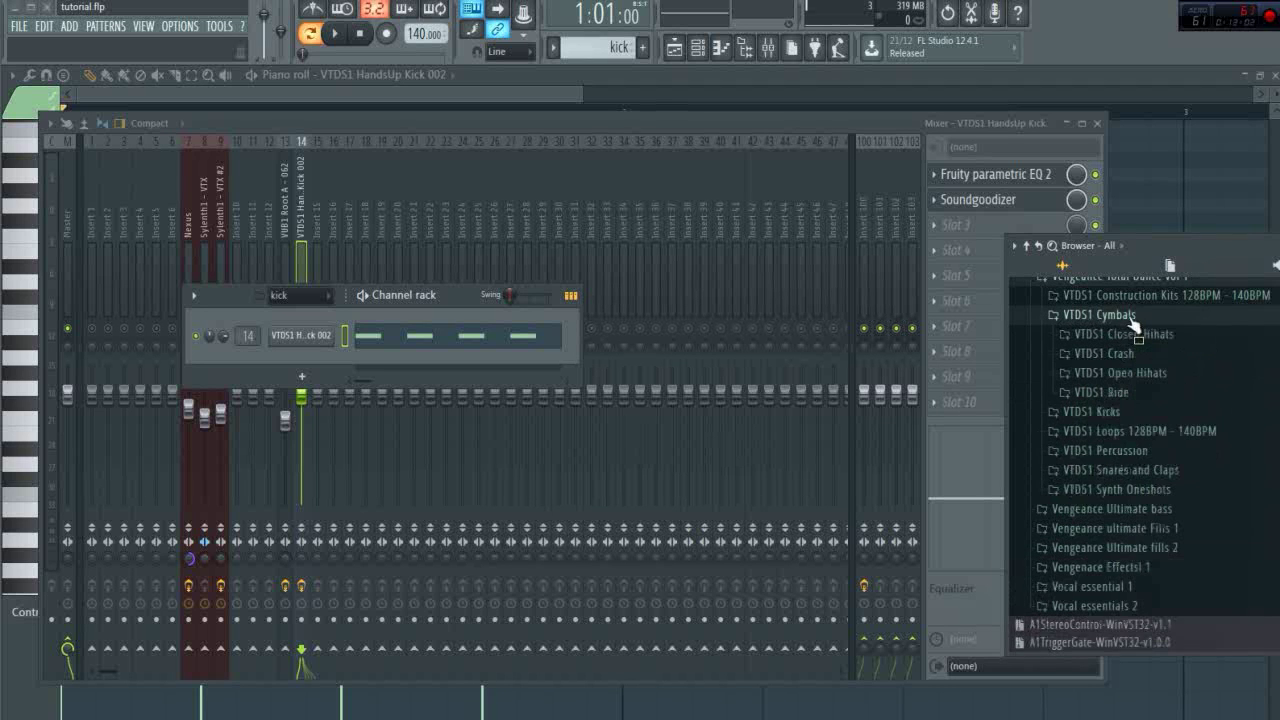
click(1101, 392)
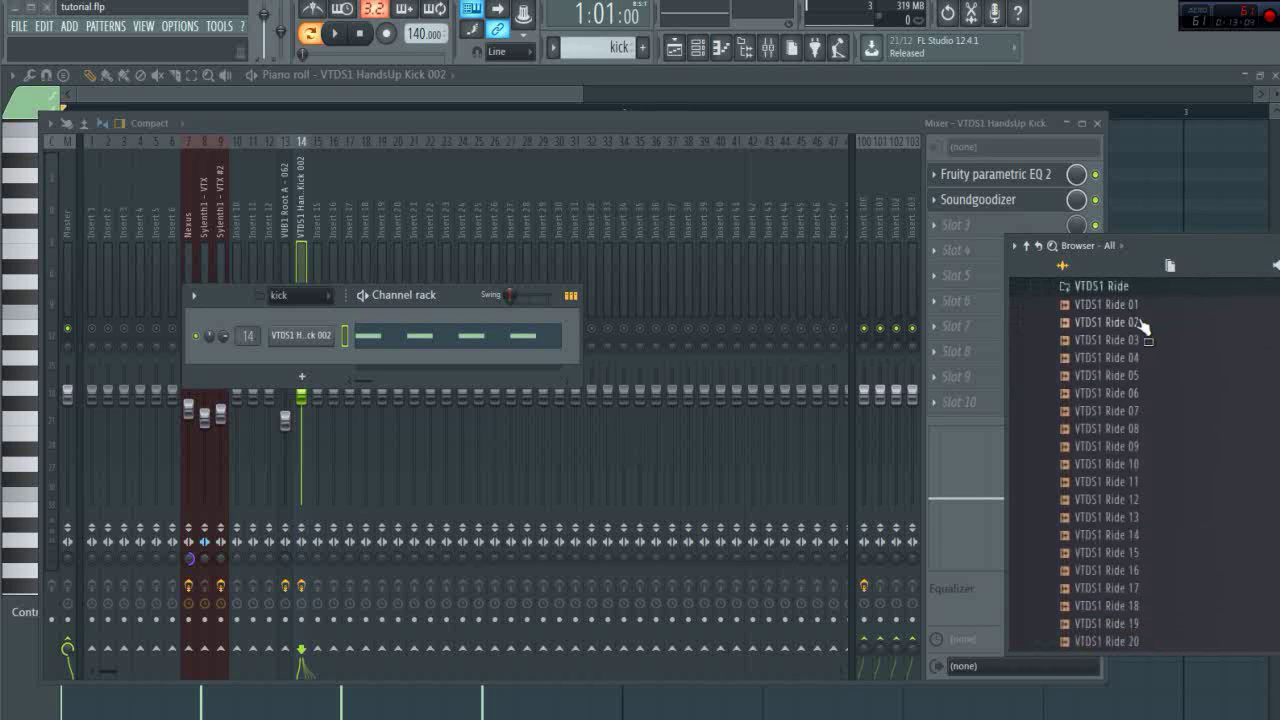
click(1138, 322)
click(1147, 358)
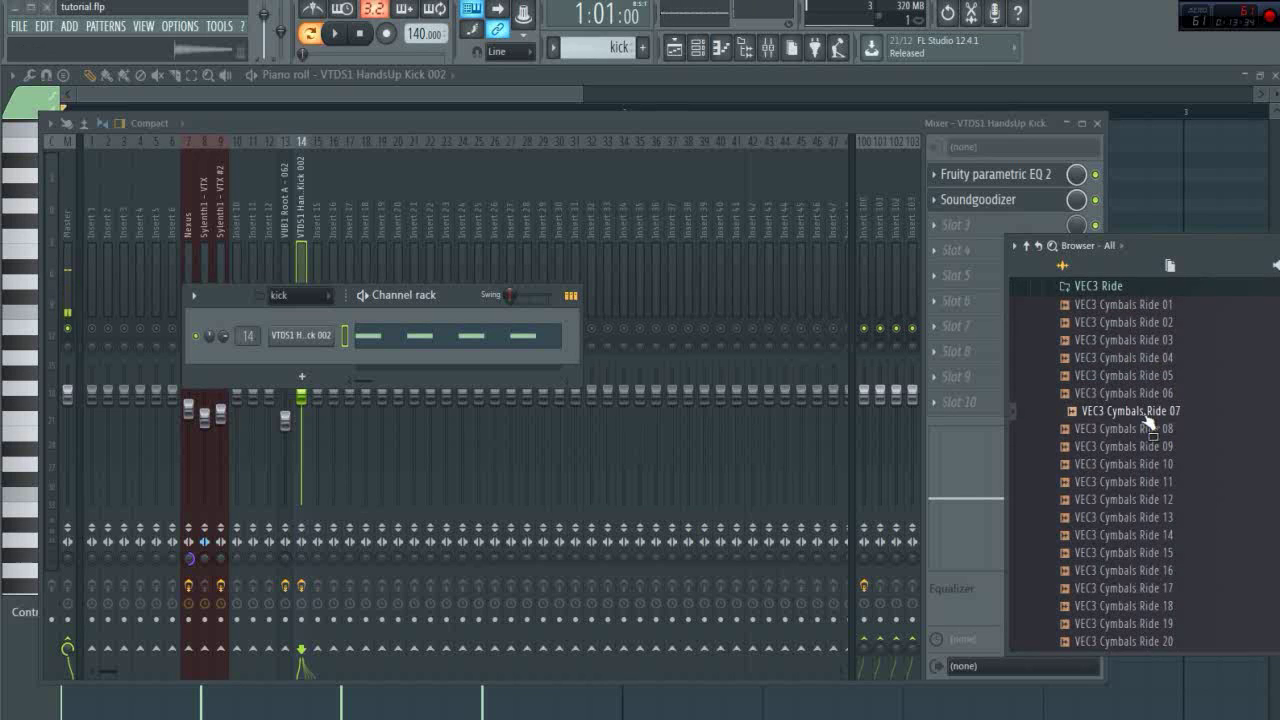
drag(1147, 422, 289, 318)
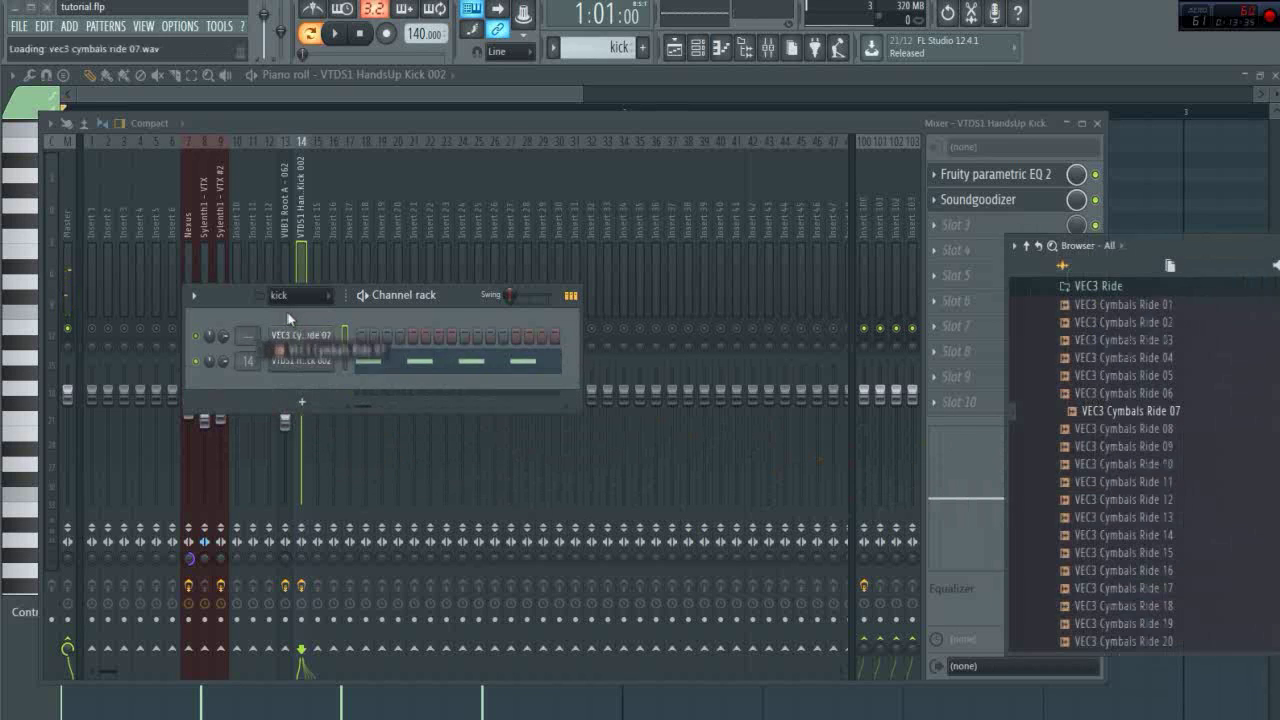
Fill every fourth step of the ride channel and play it together with the kick.
right_click(295, 335)
click(489, 402)
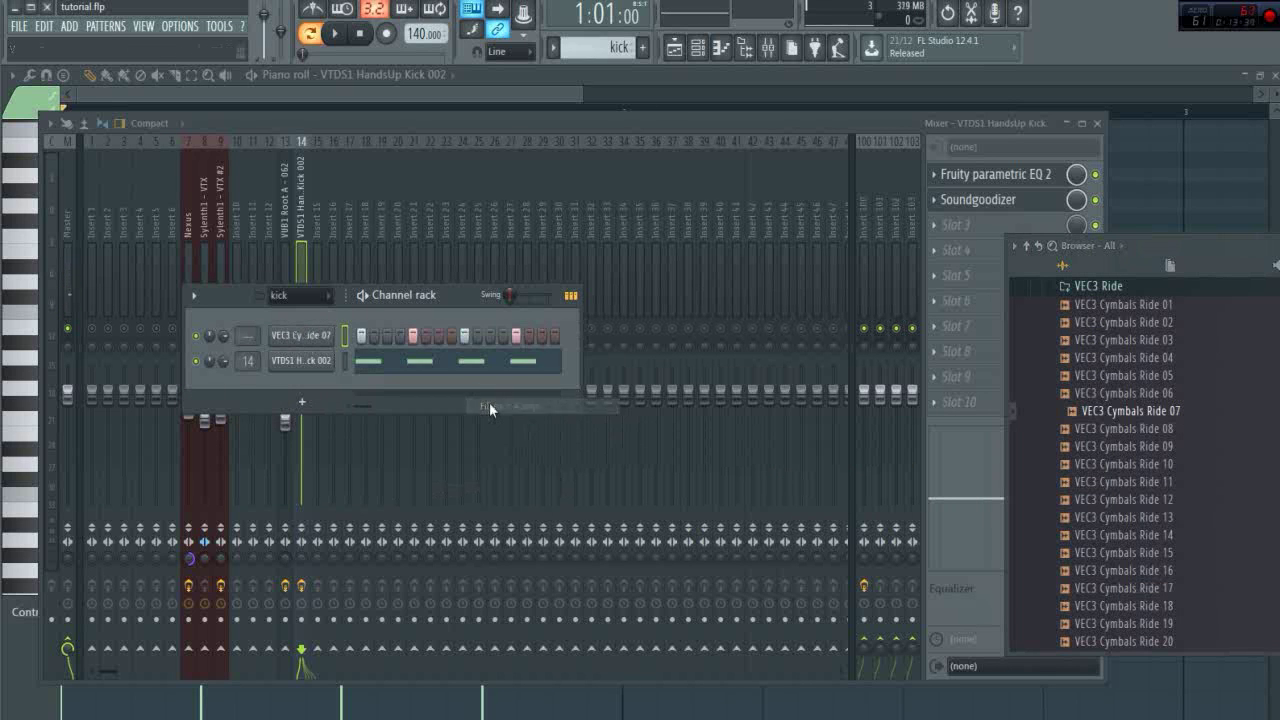
key(space)
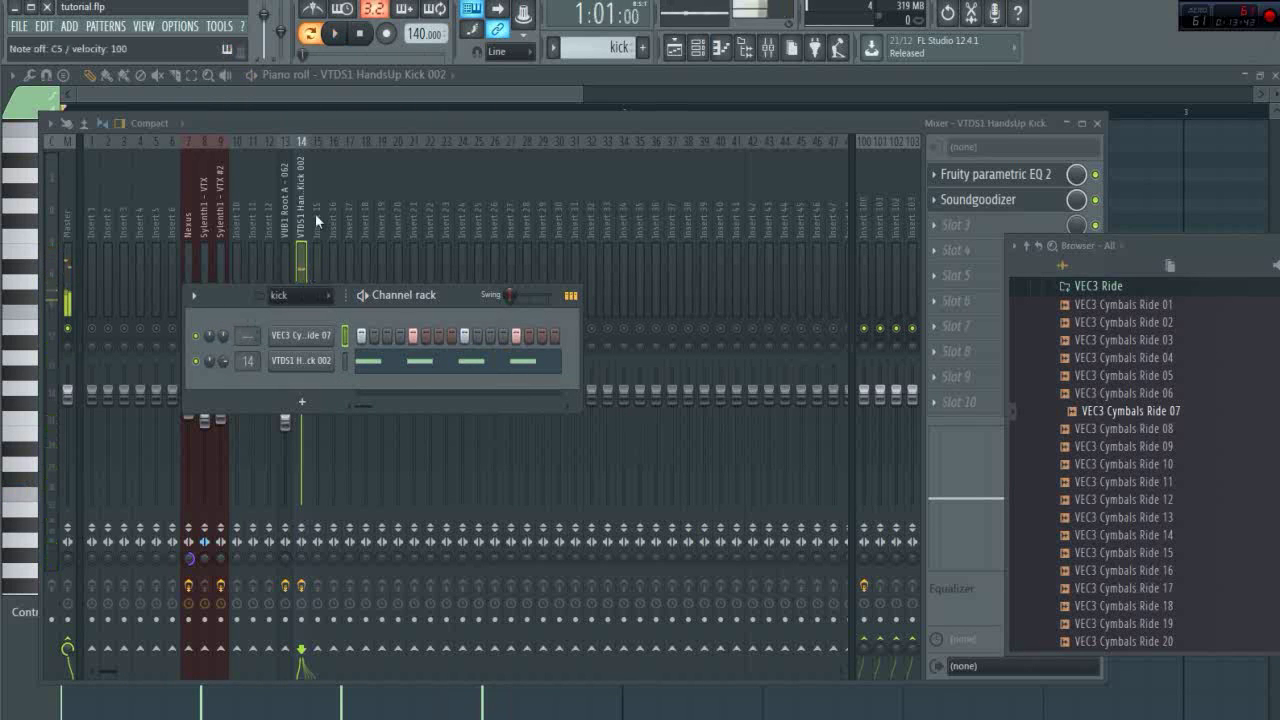
Route the ride channel to mixer insert 15 and load Fruity Parametric EQ 2 in its first slot.
key(ctrl+l)
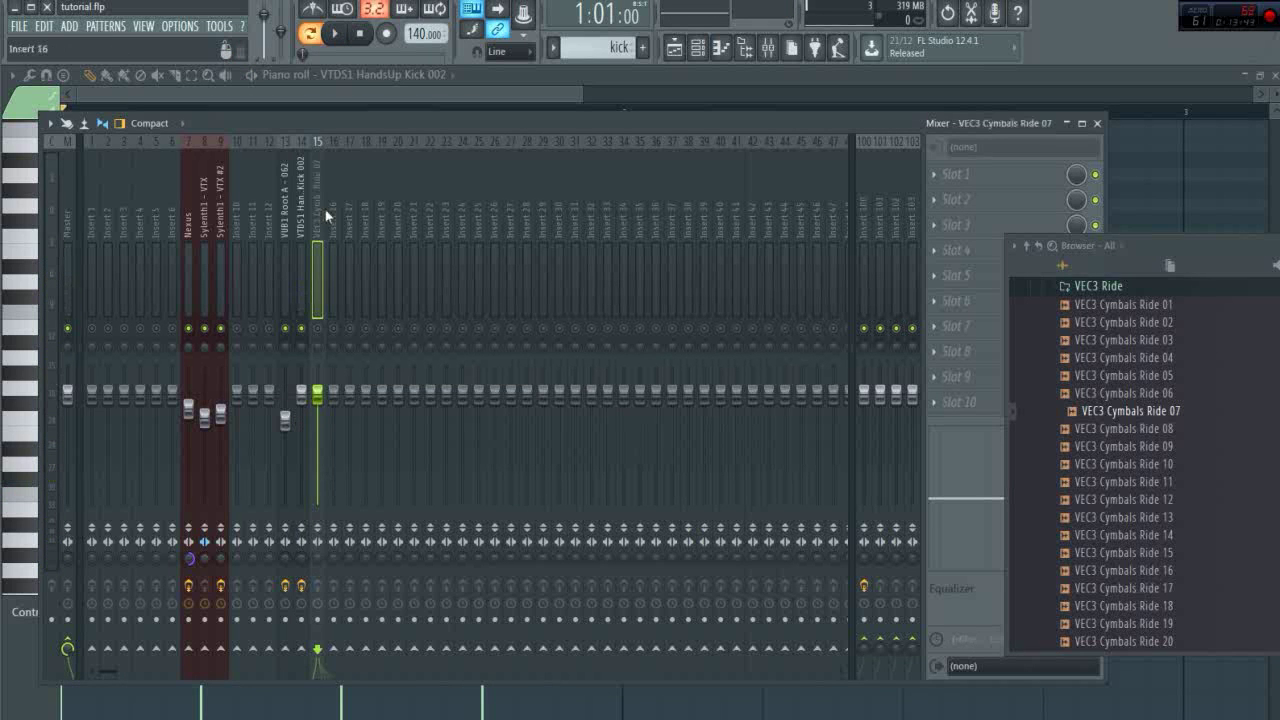
click(933, 186)
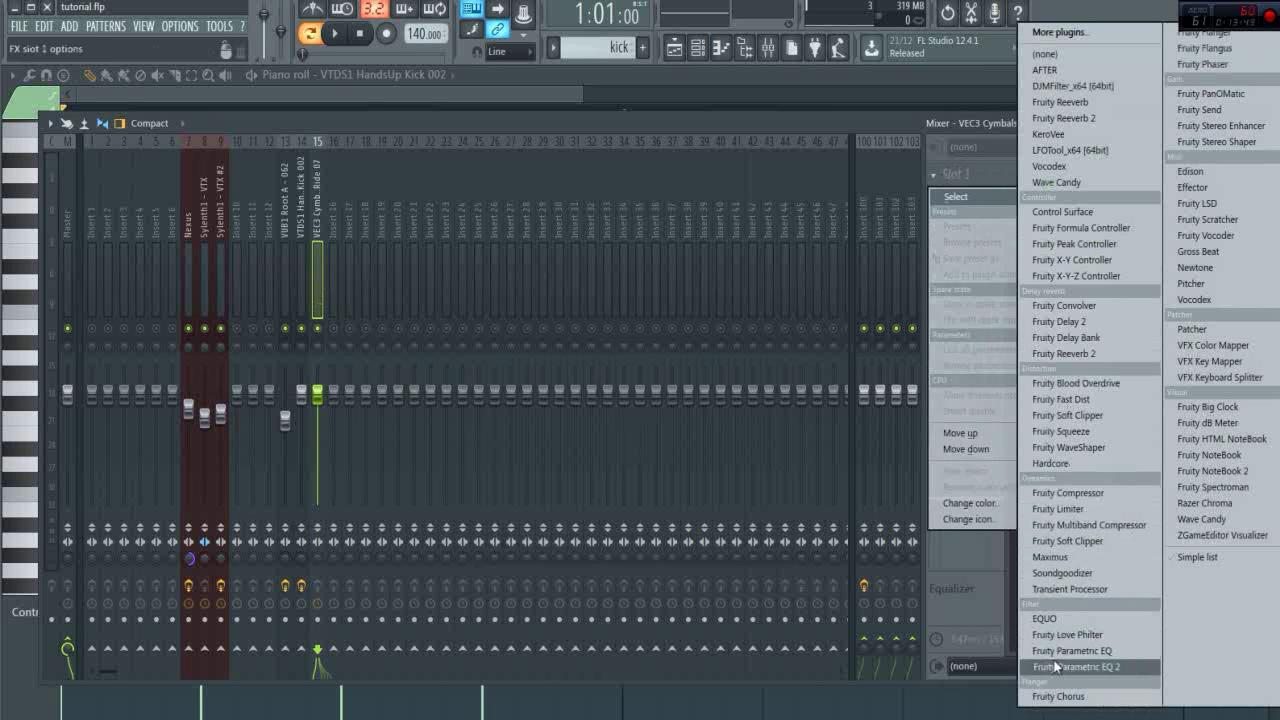
click(1090, 658)
Set the ride EQ's band 1 to high pass, move its cutoff up to the mids, and slightly boost band 7.
right_click(85, 290)
mouse_move(127, 367)
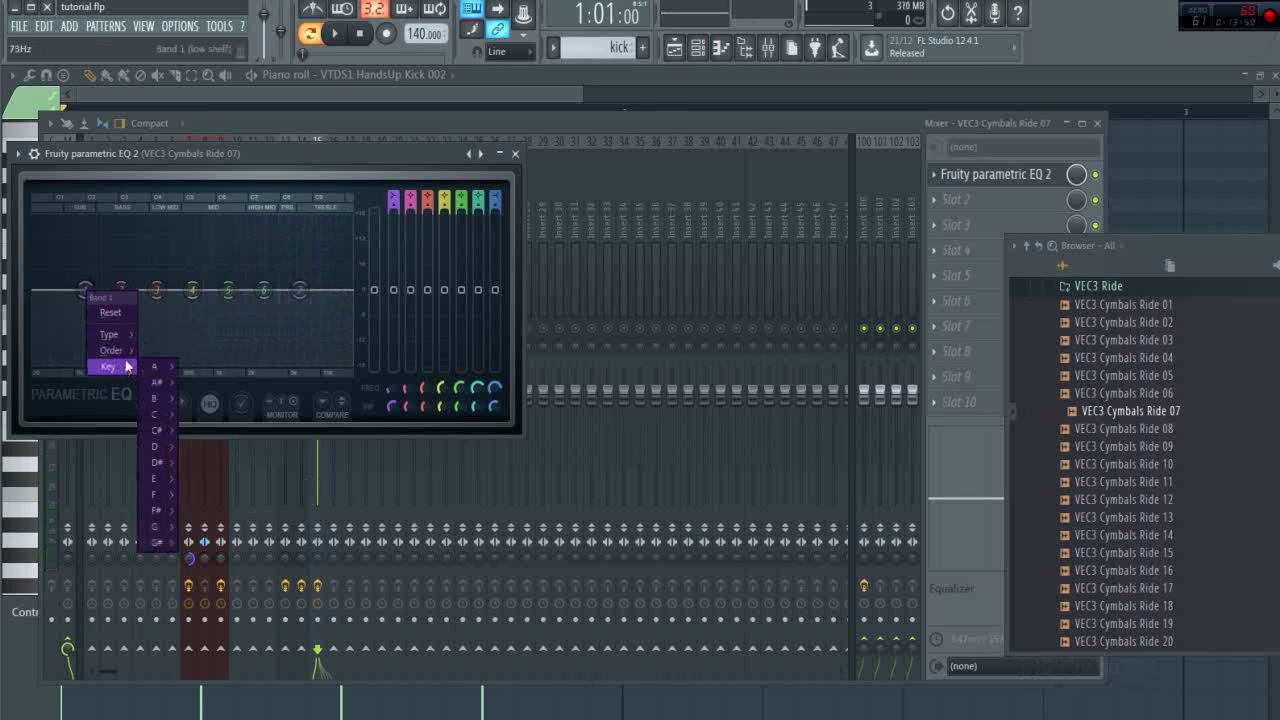
click(152, 351)
right_click(80, 289)
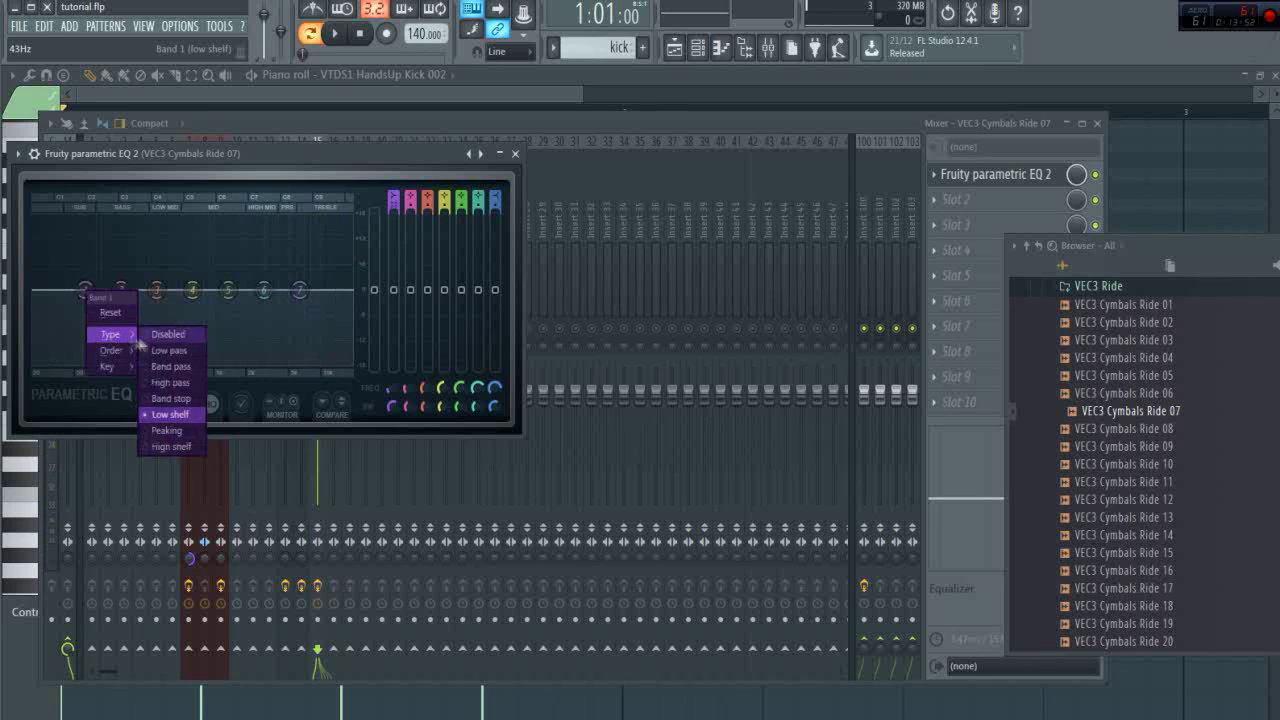
click(178, 384)
drag(85, 290, 183, 290)
drag(300, 290, 305, 273)
Return to the playlist and open the sample settings of the VEC3 Cymbals Ride 07 channel.
click(565, 123)
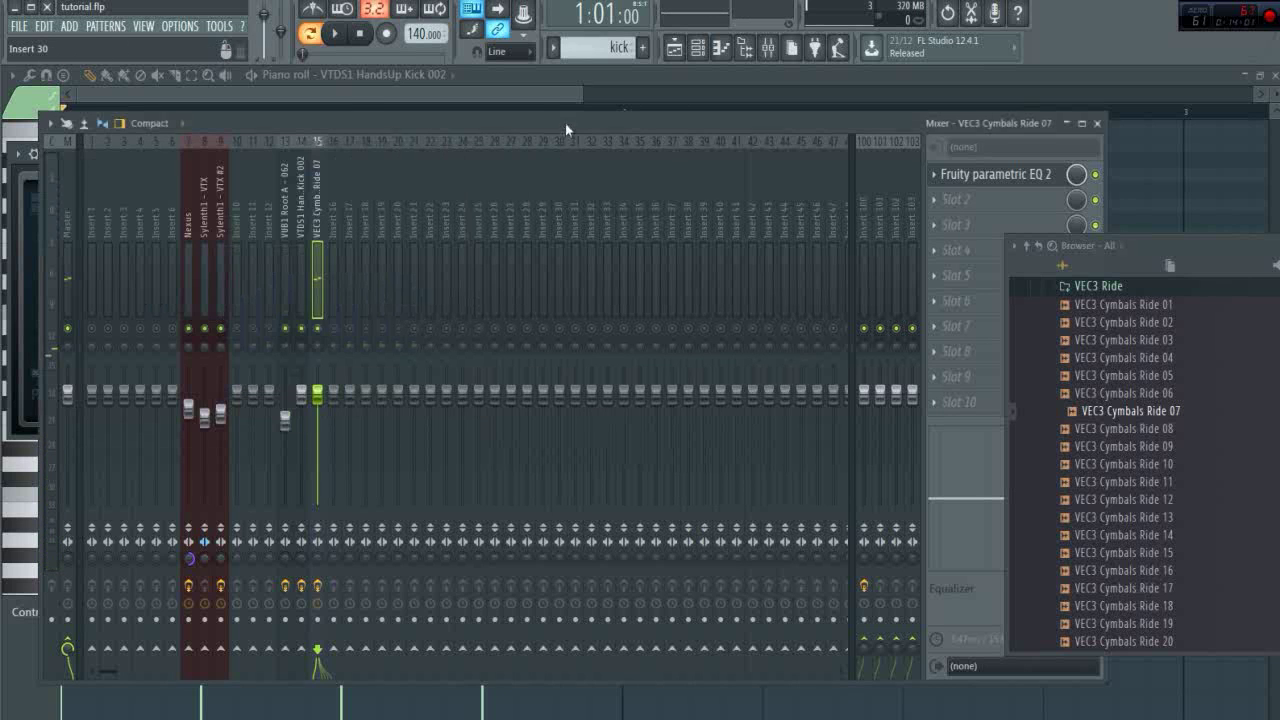
click(675, 48)
click(697, 48)
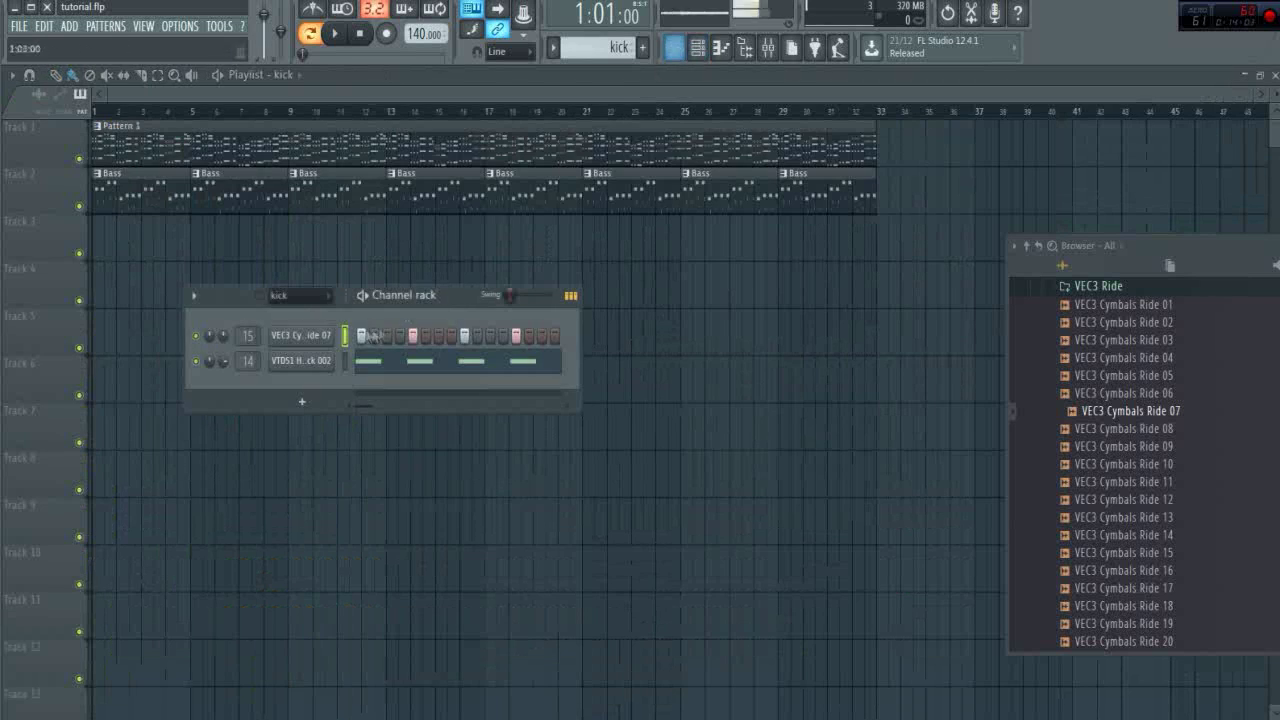
click(316, 330)
click(189, 316)
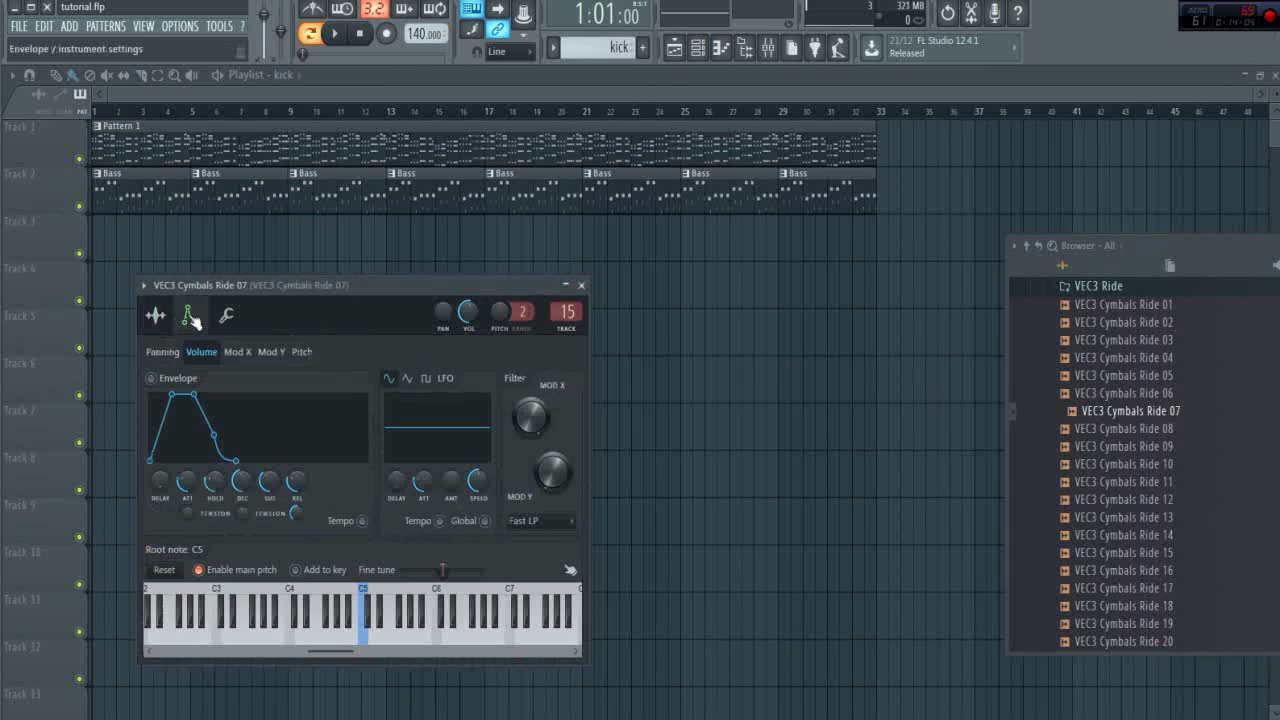
click(155, 315)
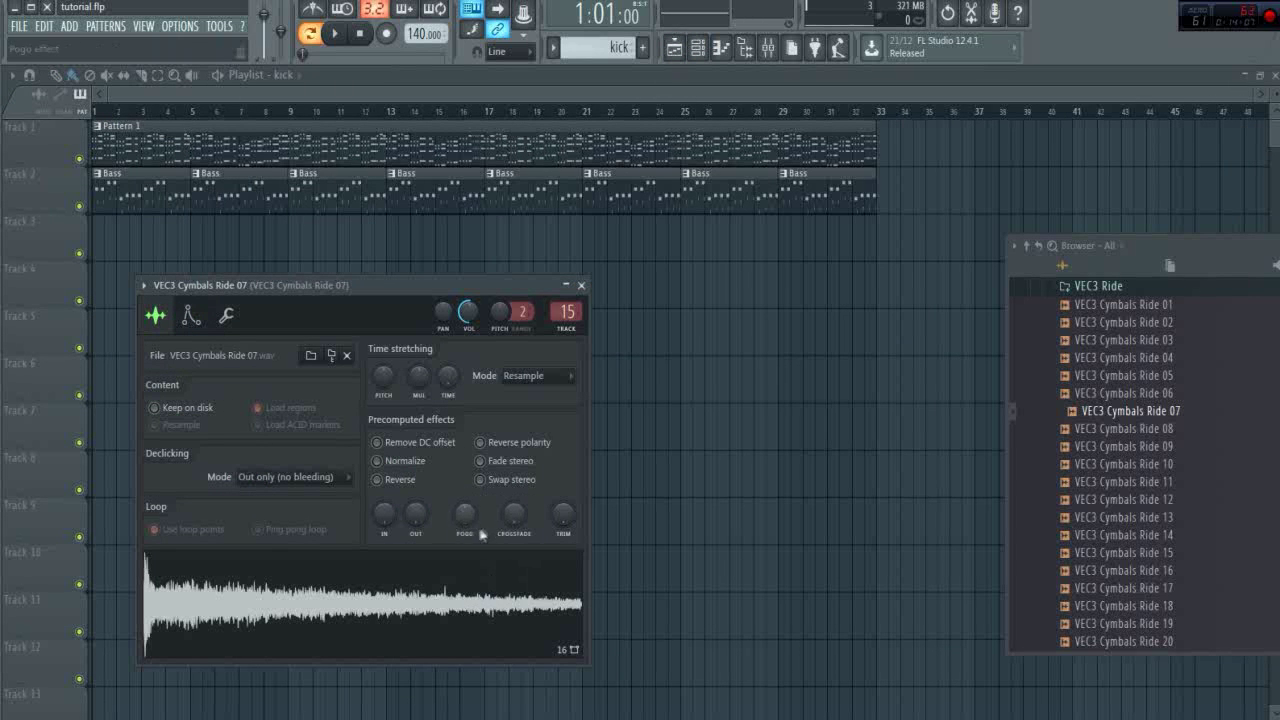
Audition the ride sample and slightly adjust its time-stretch multiplier.
key(z)
key(z)
key(z)
drag(424, 381, 420, 374)
key(z)
key(z)
Reset the ride's pitch shift and set its stretch mode to Auto, fine-tuning the multiplier while auditioning the sample.
right_click(387, 378)
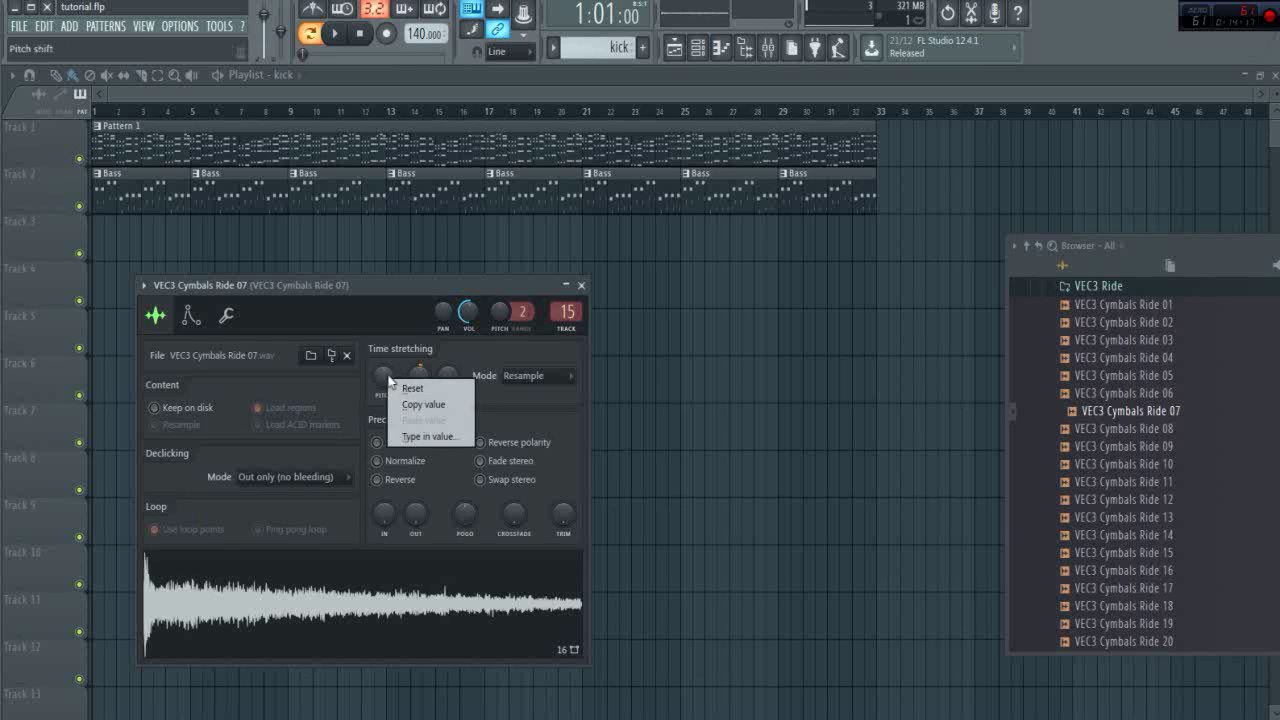
click(407, 386)
key(z)
key(z)
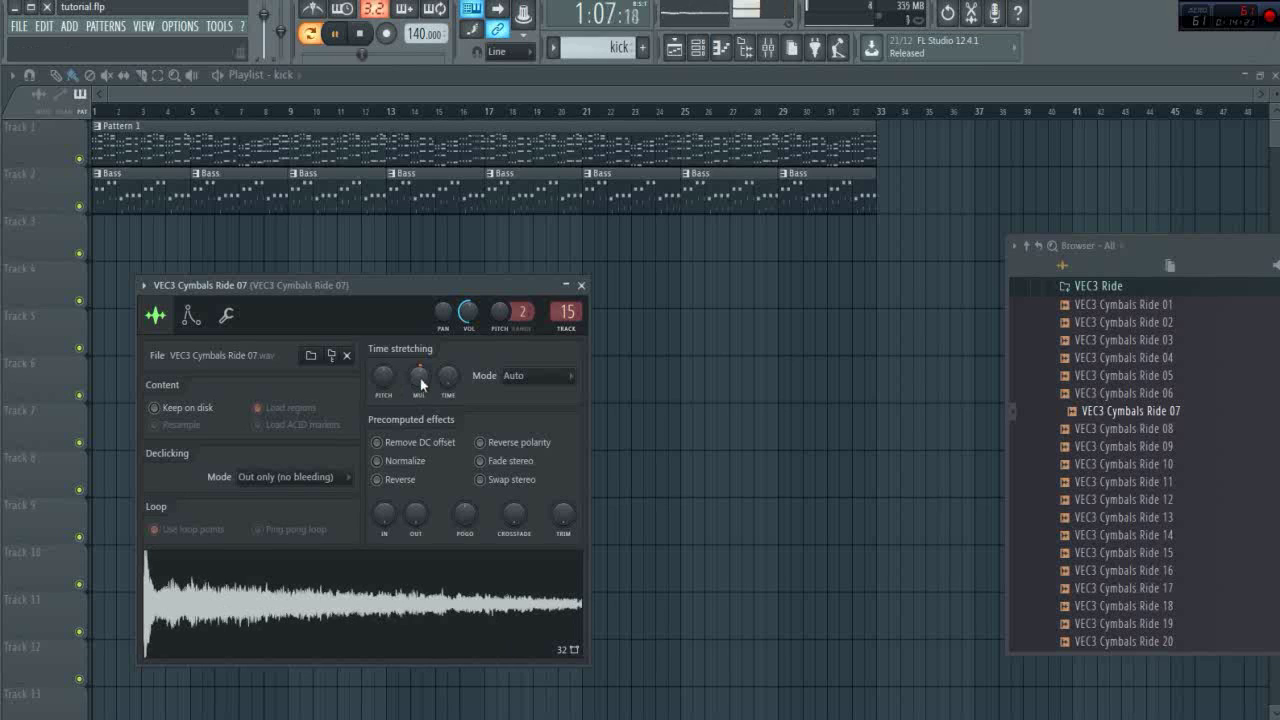
drag(421, 378, 421, 377)
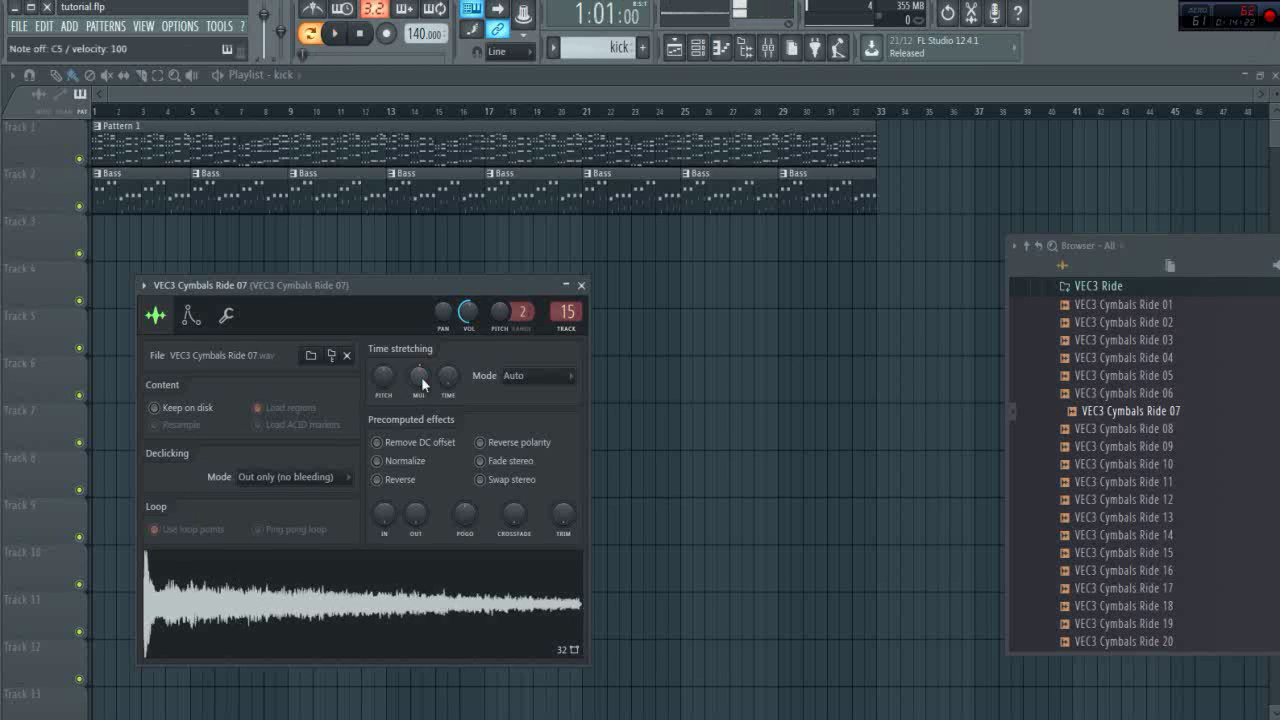
Fill playlist track 3 with kick pattern clips up to bar 33 and play the arrangement in song mode.
key(space)
click(744, 48)
key(space)
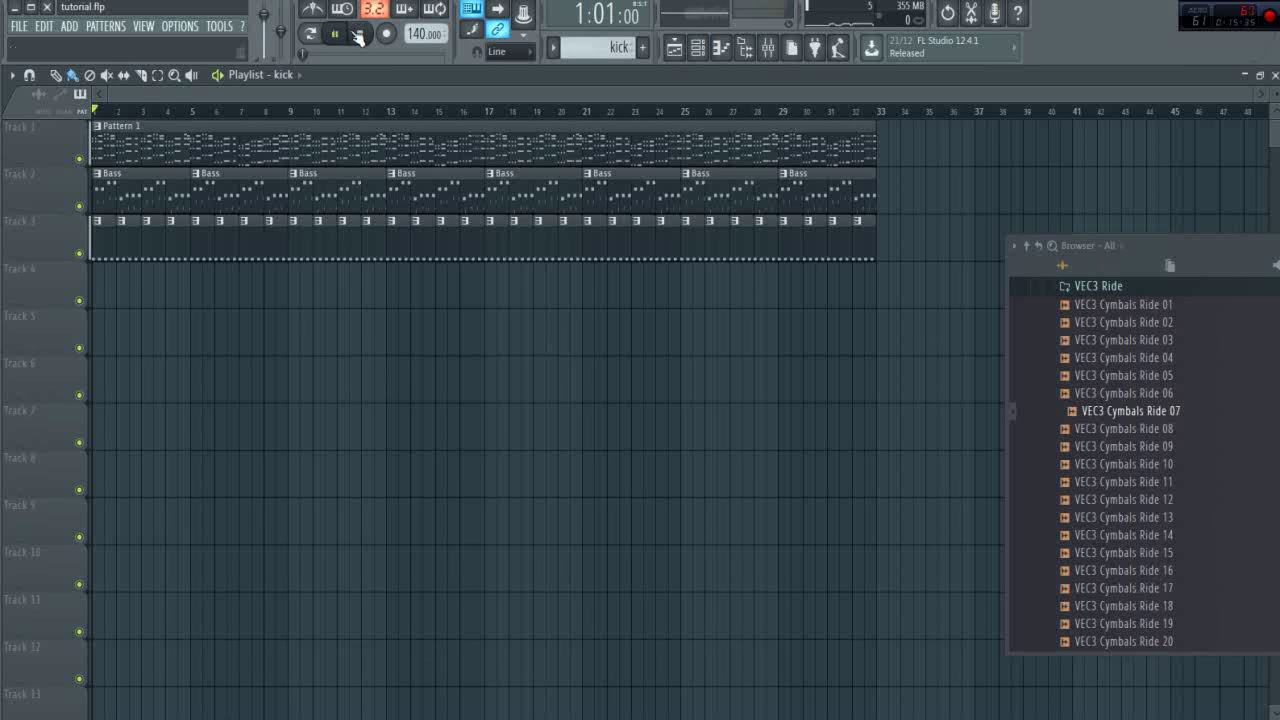
key(space)
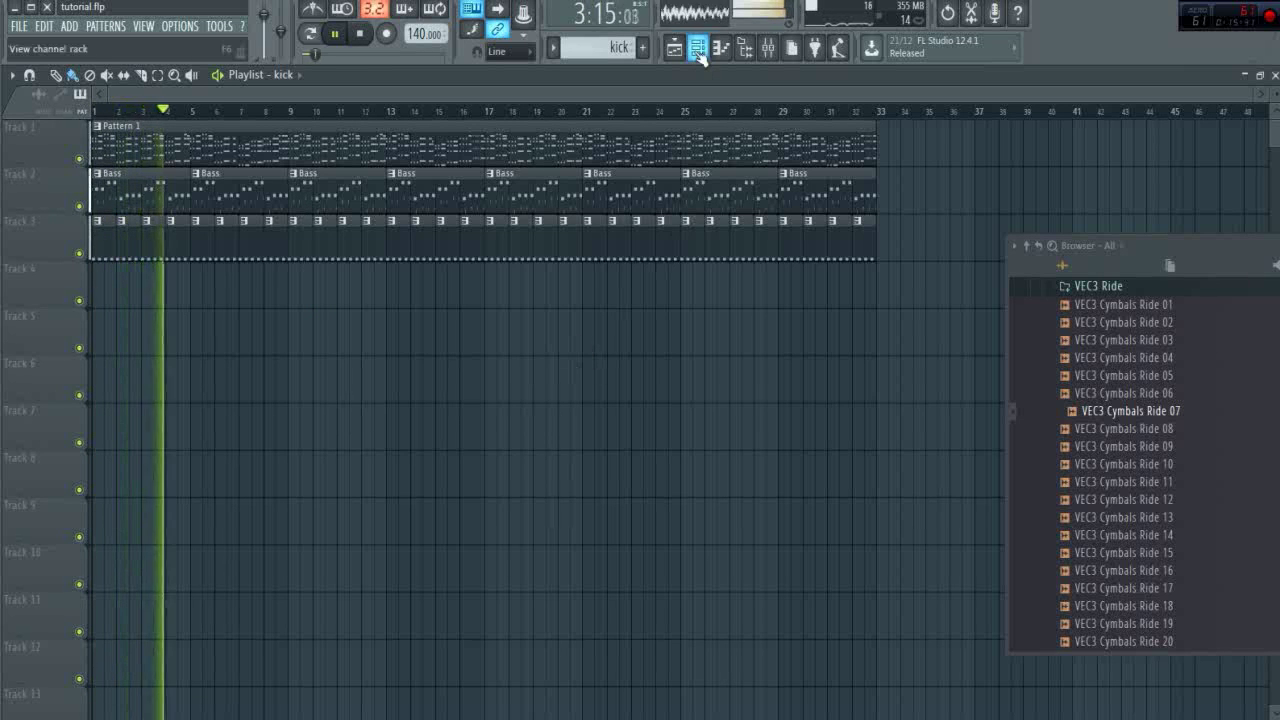
key(space)
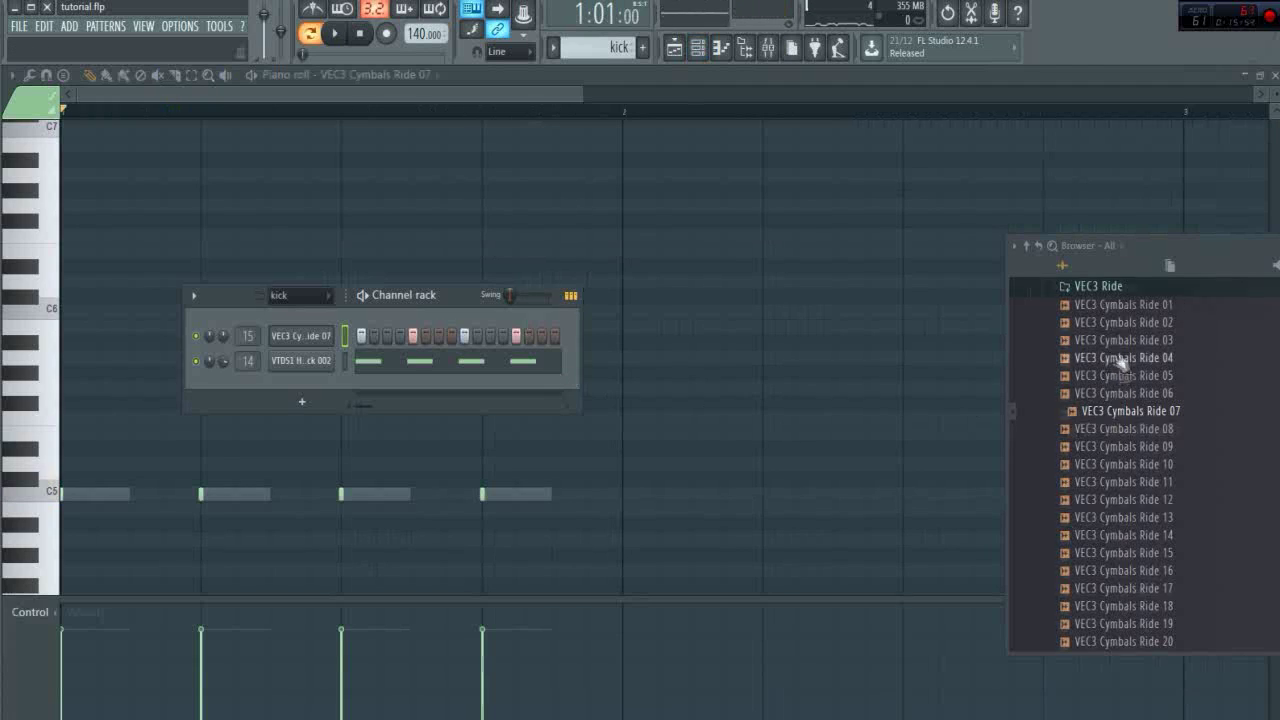
Browse to the VEC3 Bassdrums folder of Vengeance Essential Clubsounds Vol 3.
scroll(1120, 366, up, 3)
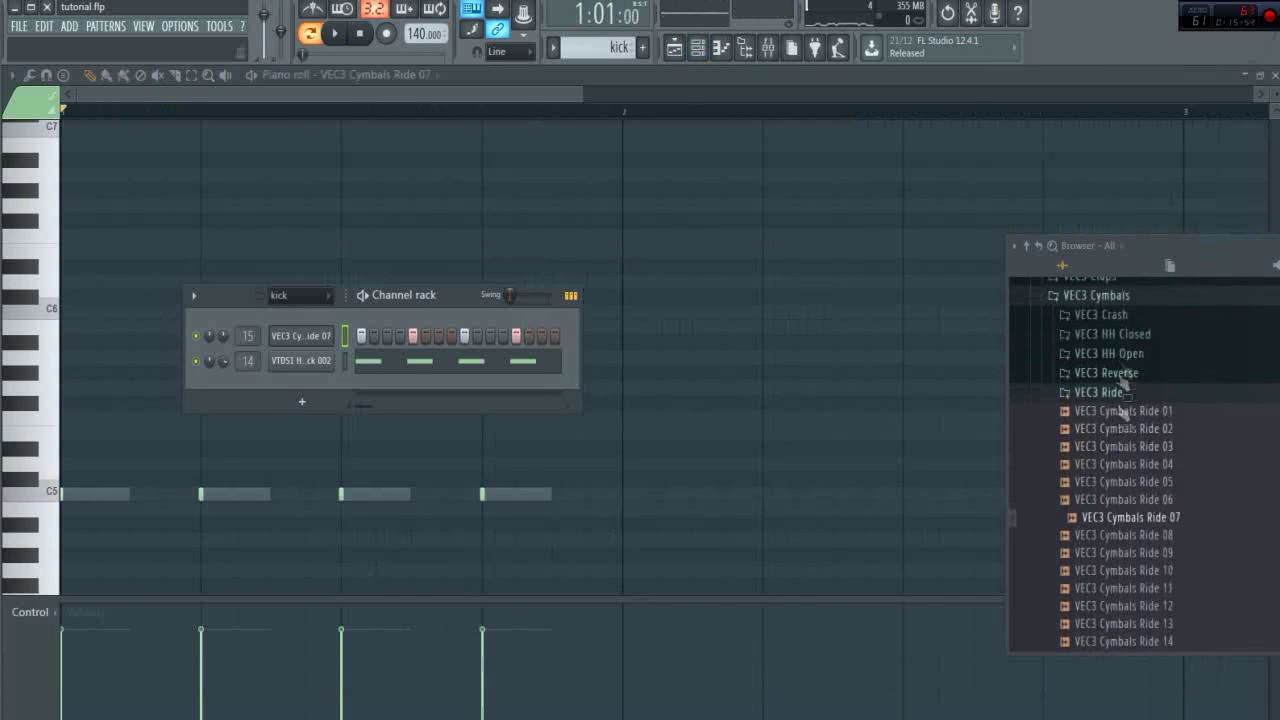
click(1124, 291)
scroll(1160, 420, up, 5)
scroll(1150, 450, down, 3)
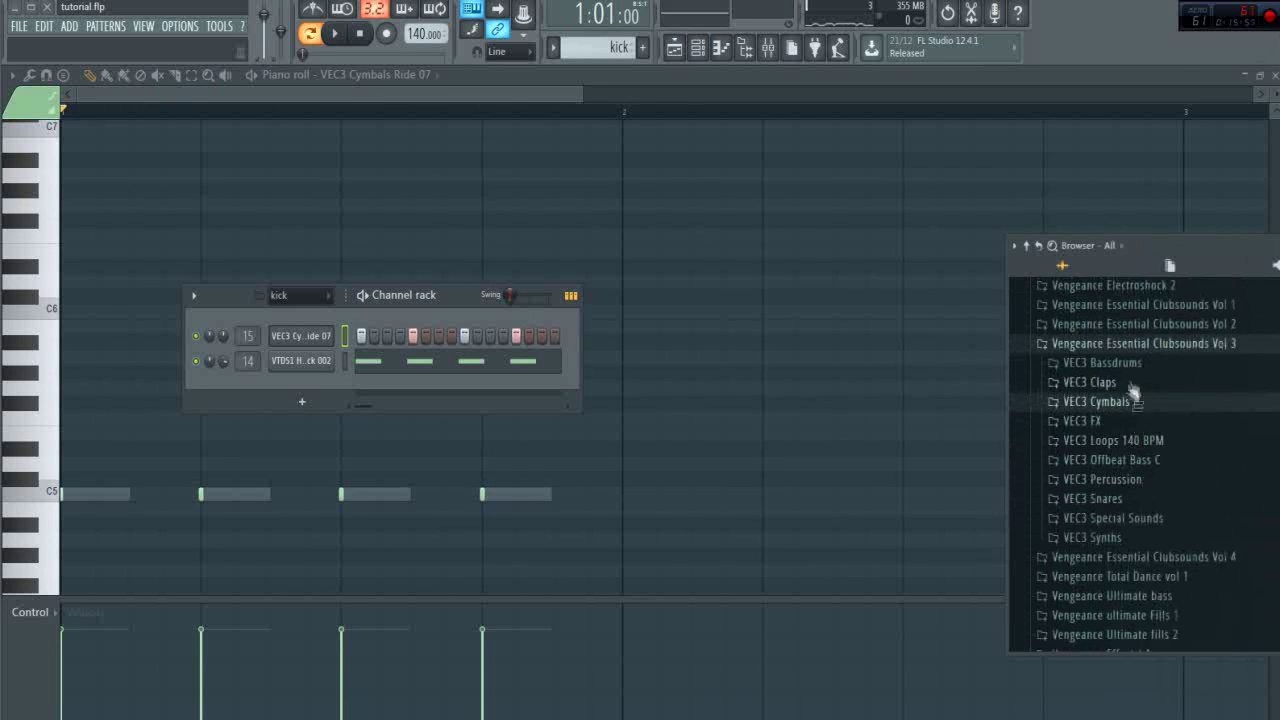
click(1110, 364)
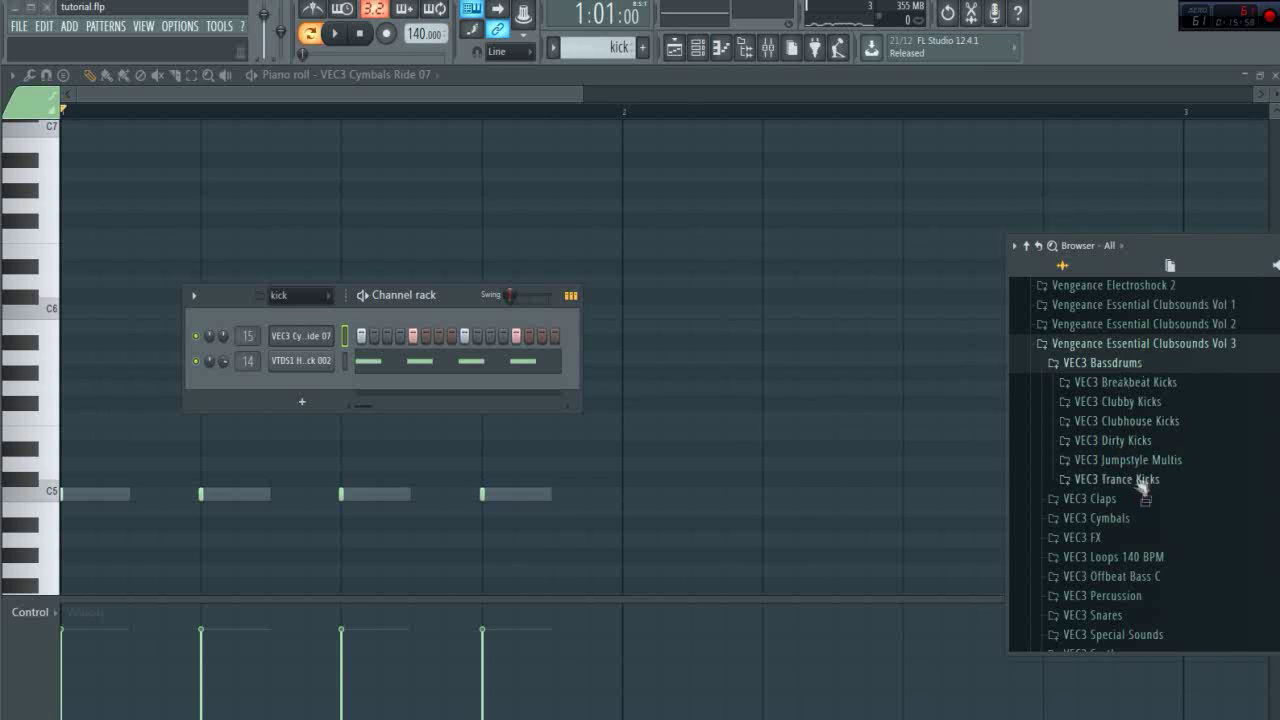
Audition the VEC3 Clubby Kicks and replace the kick channel's sample with VEC3 Bassdrums Clubby 080.
click(1132, 430)
click(1150, 446)
click(1152, 482)
click(1165, 483)
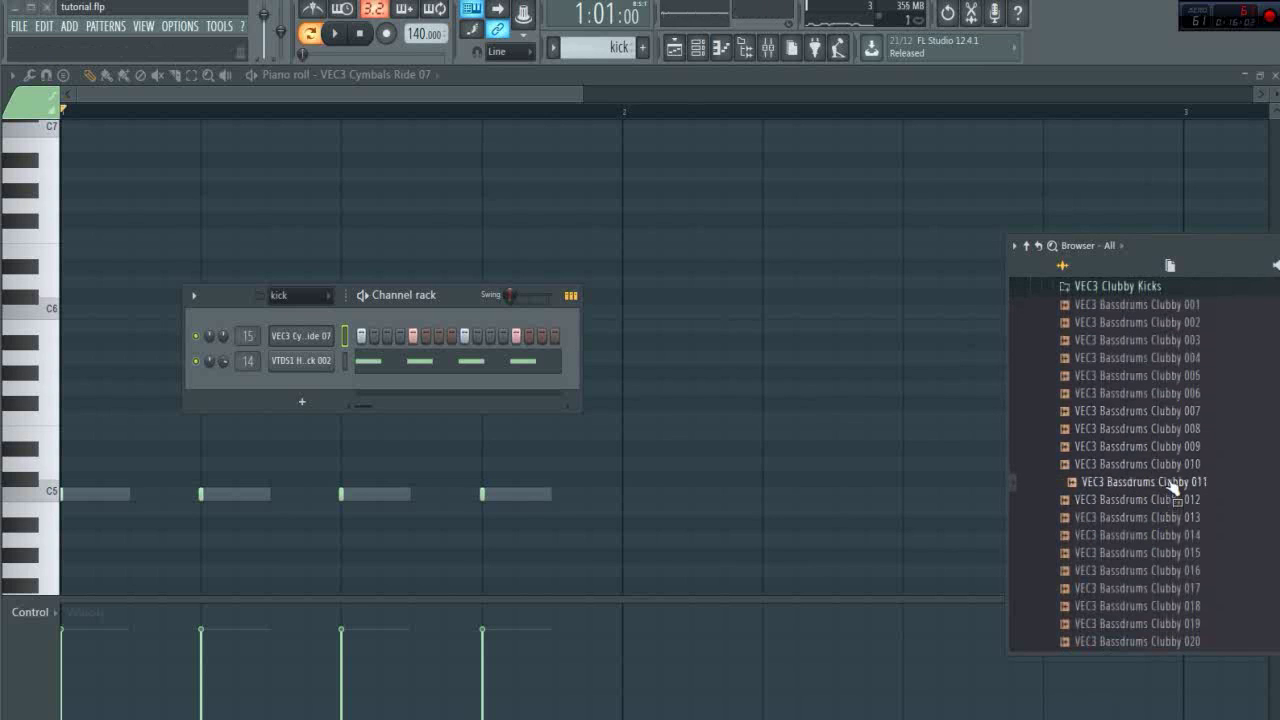
drag(1172, 488, 310, 375)
click(320, 363)
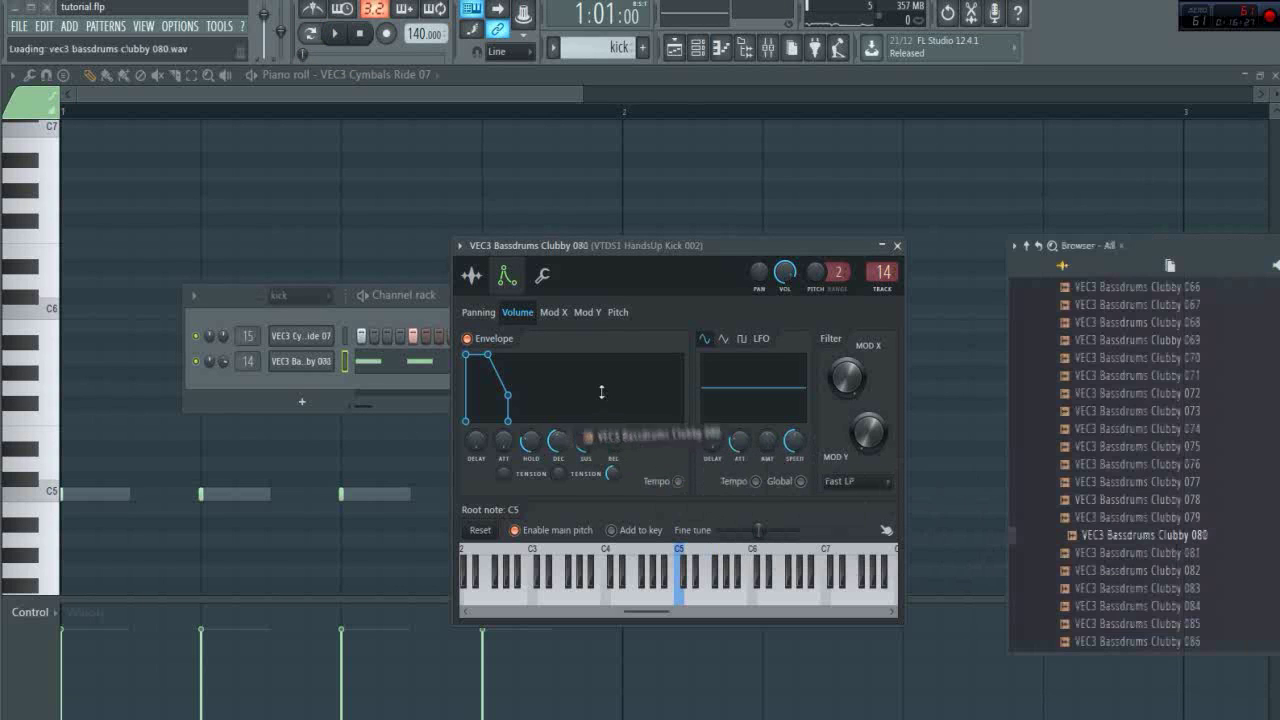
Play the playlist arrangement to check the replaced kick against the melody and bass.
key(space)
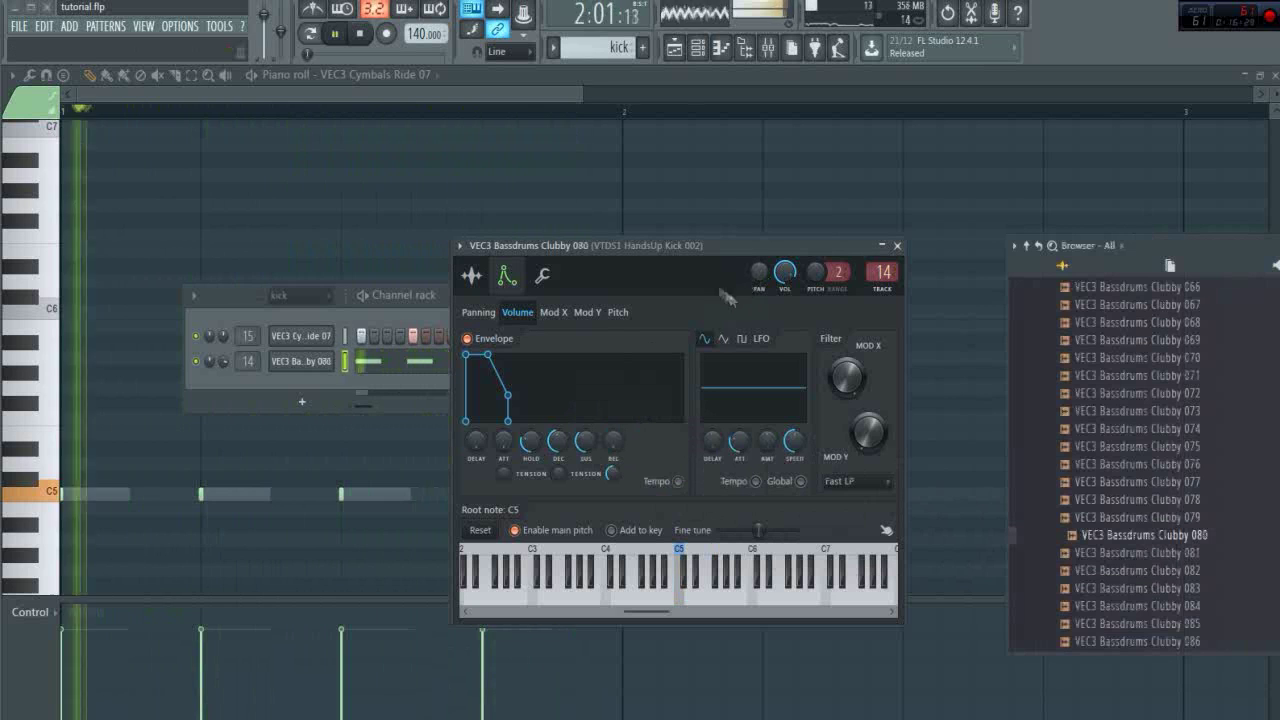
click(674, 47)
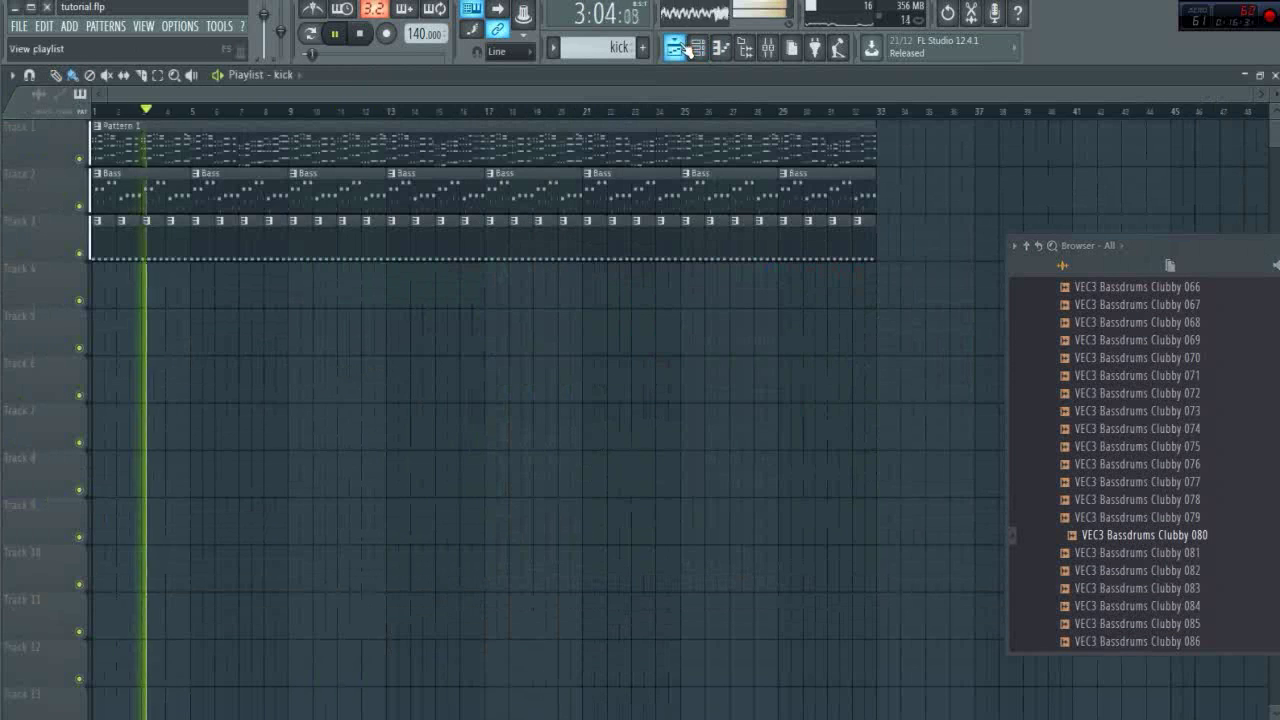
key(space)
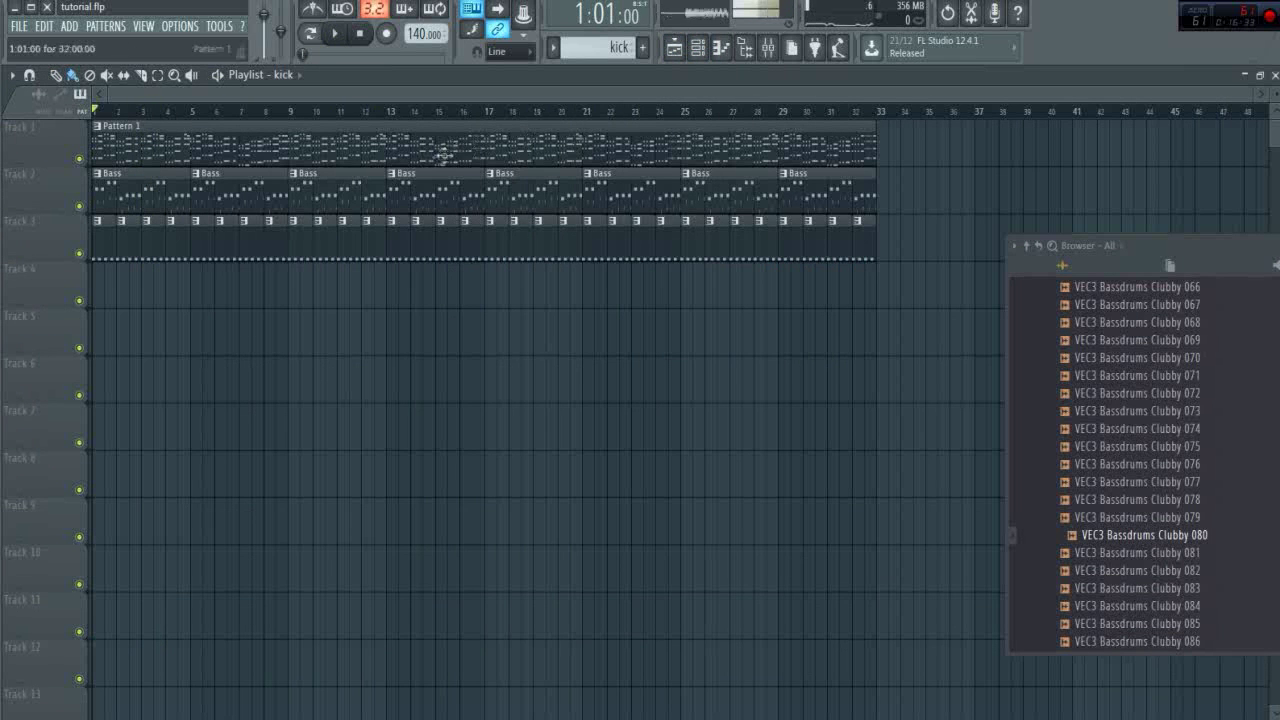
key(space)
key(space)
Open the Bass pattern and replace its channel sample with VUB1 Root A - 082.
double_click(134, 183)
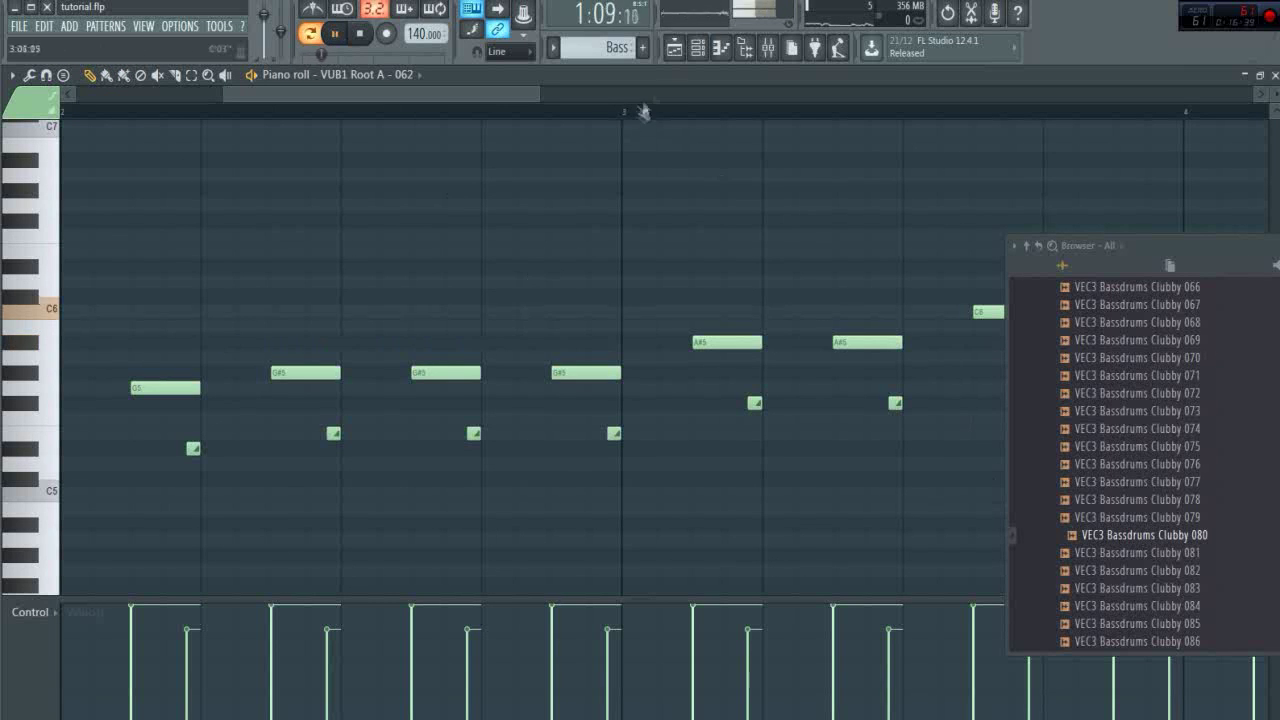
key(space)
click(697, 48)
scroll(1060, 400, up, 3)
scroll(1060, 400, up, 15)
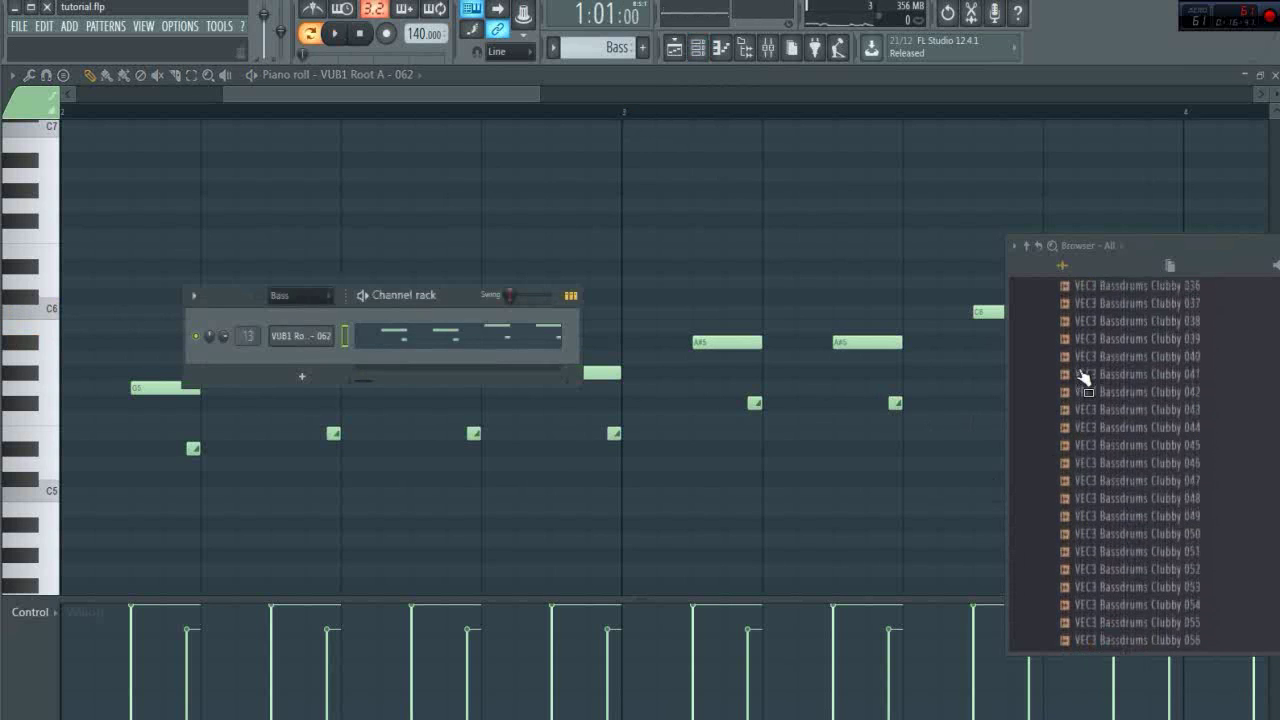
scroll(1130, 412, up, 3)
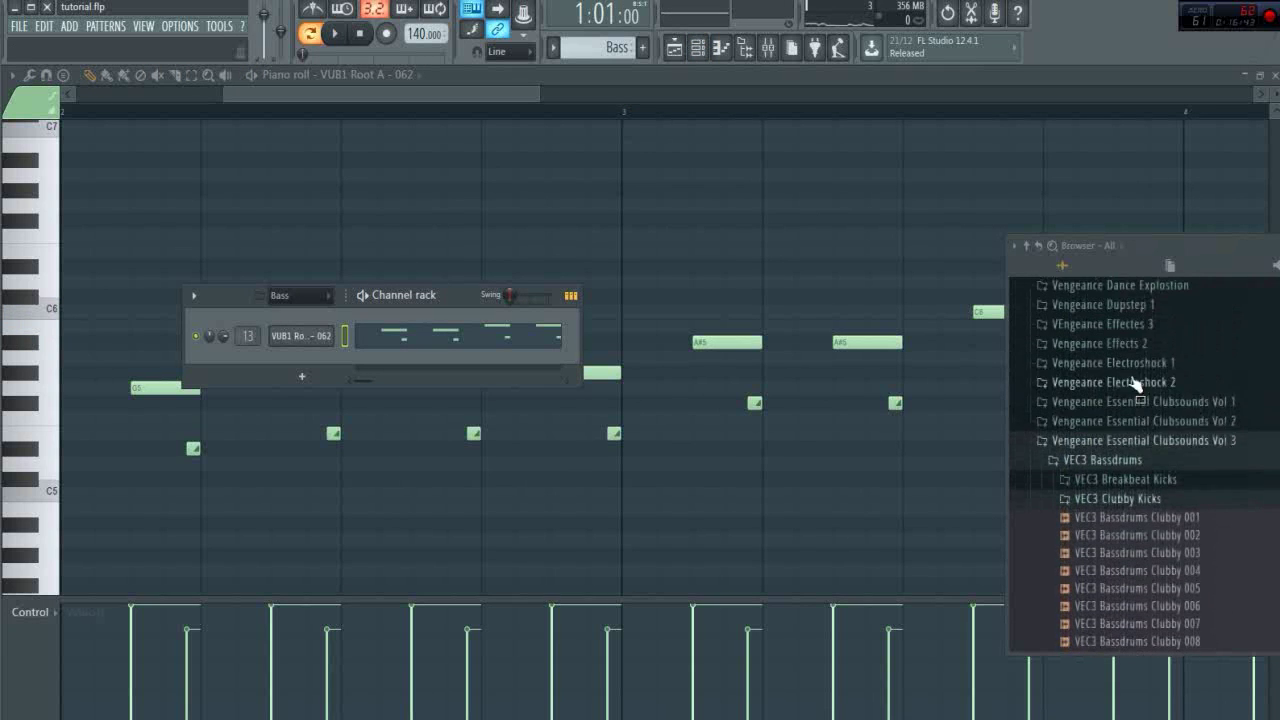
drag(1110, 609, 313, 338)
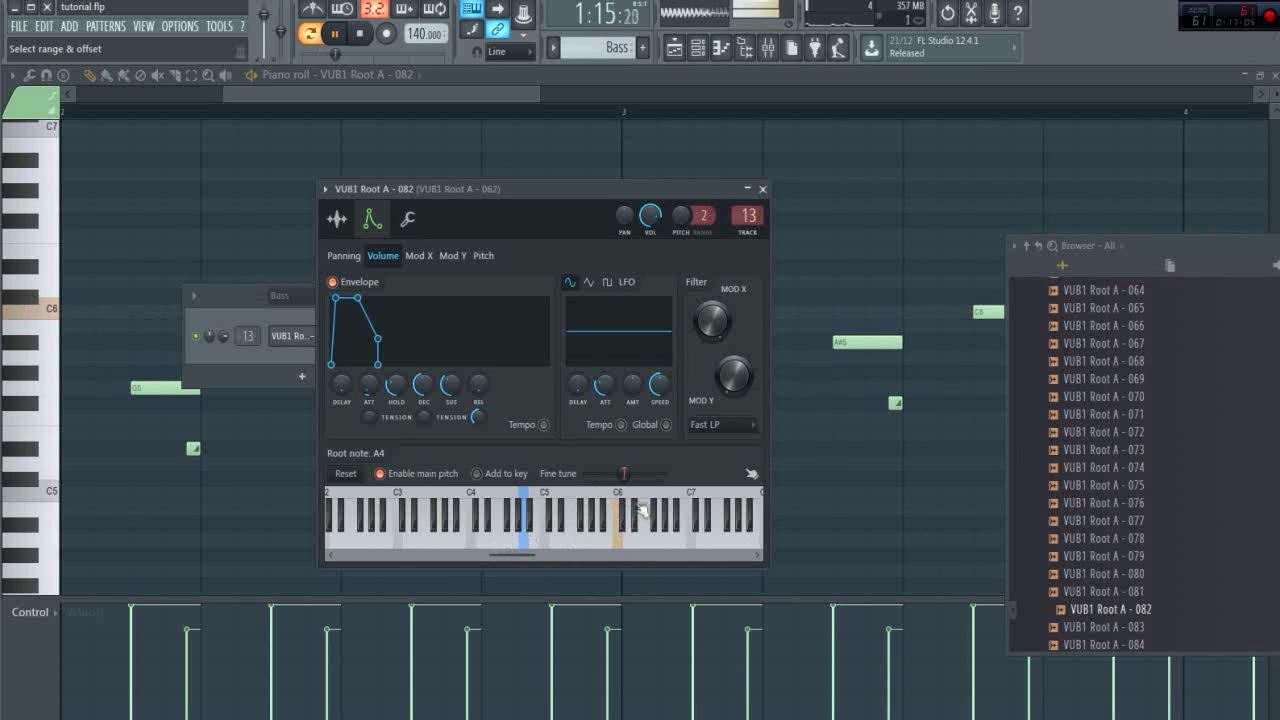
Set the bass sample's root note to A5 and play the full song to check it.
click(599, 512)
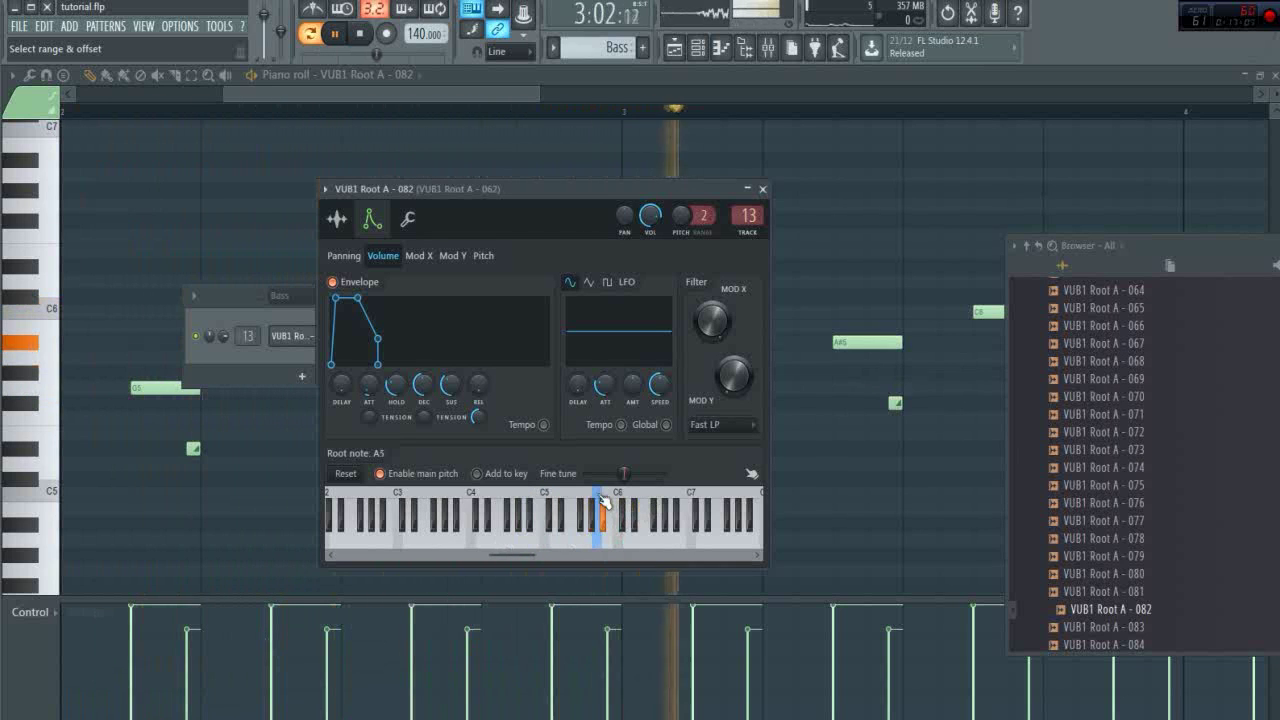
key(space)
key(space)
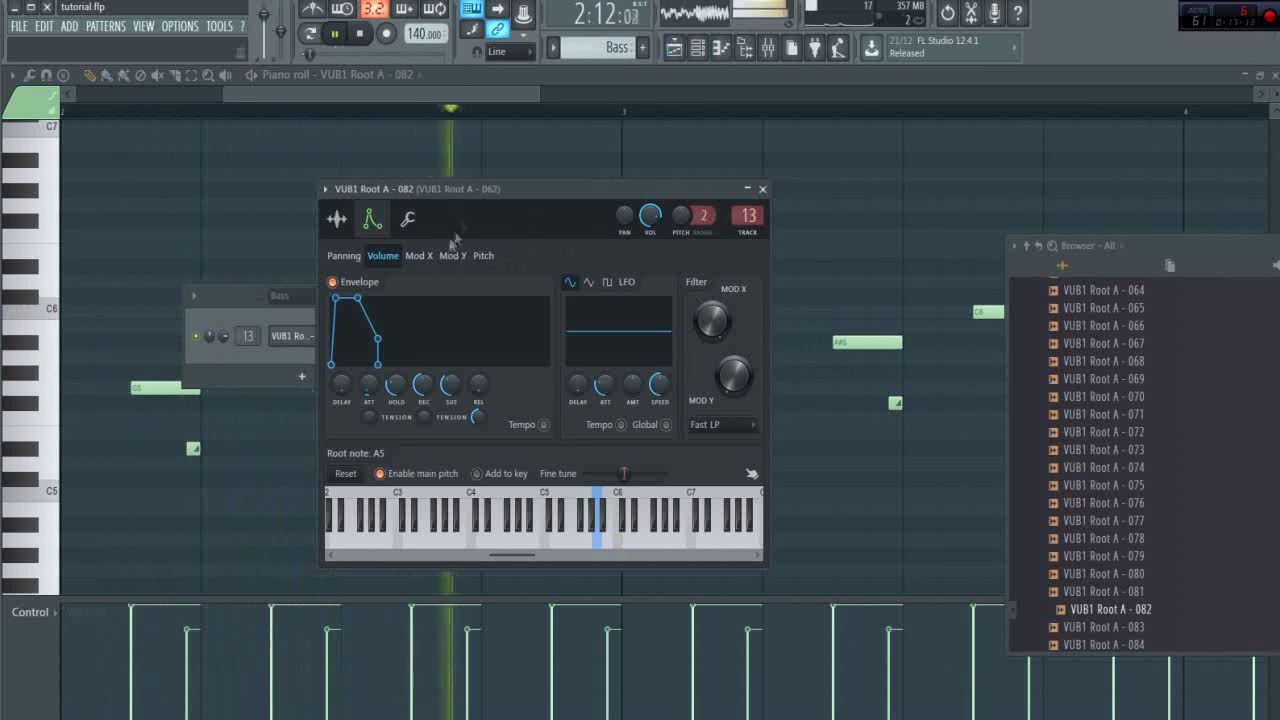
drag(413, 90, 481, 104)
key(space)
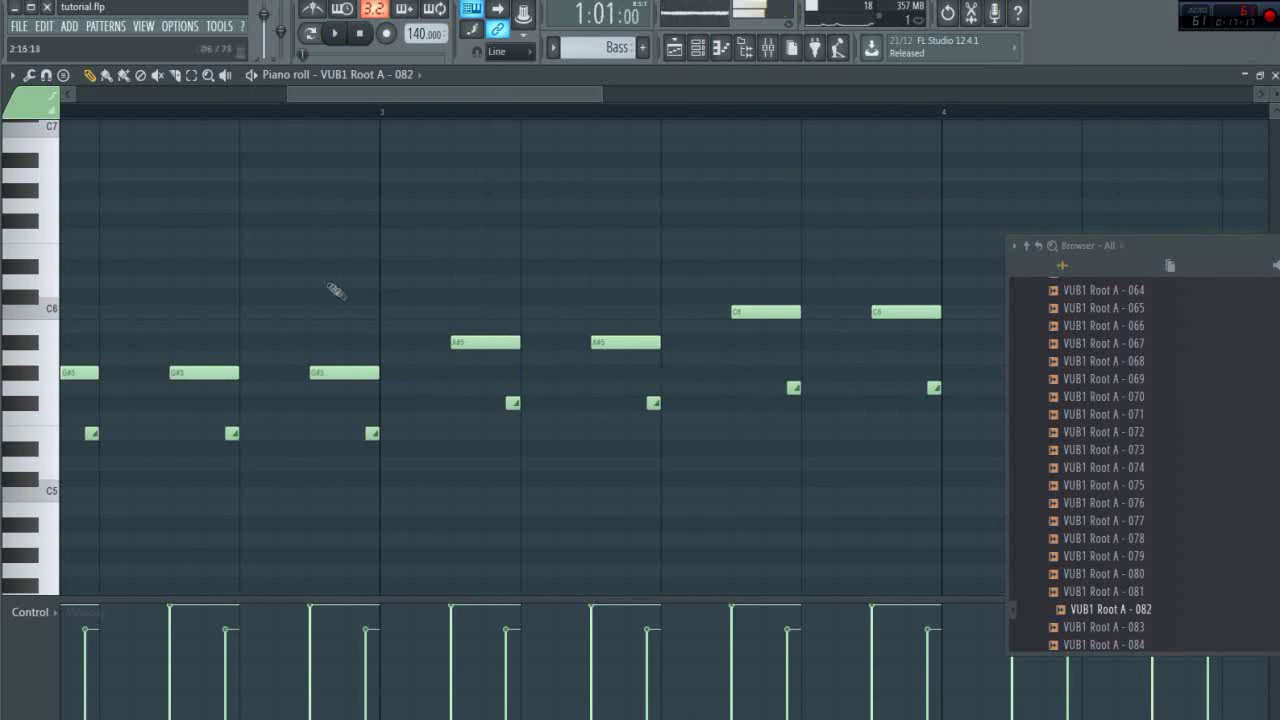
Return to the playlist and minimize the browser window.
scroll(315, 285, down, 5)
key(F5)
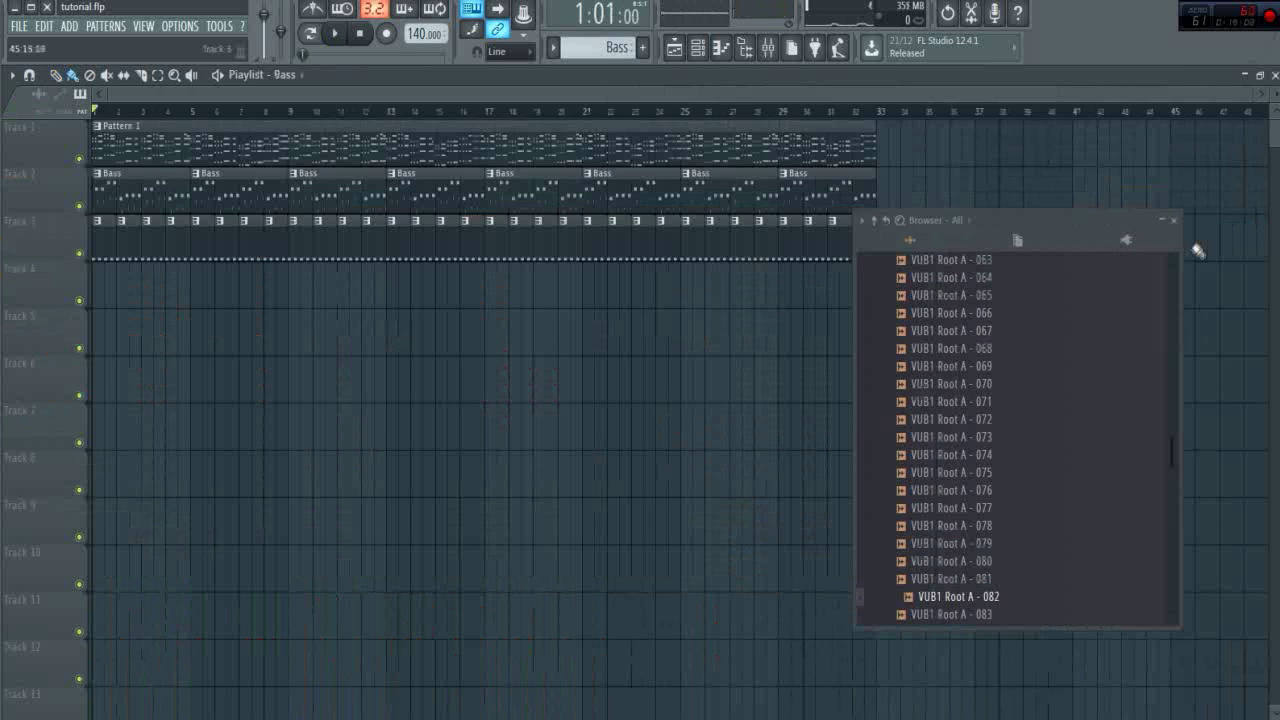
click(1163, 221)
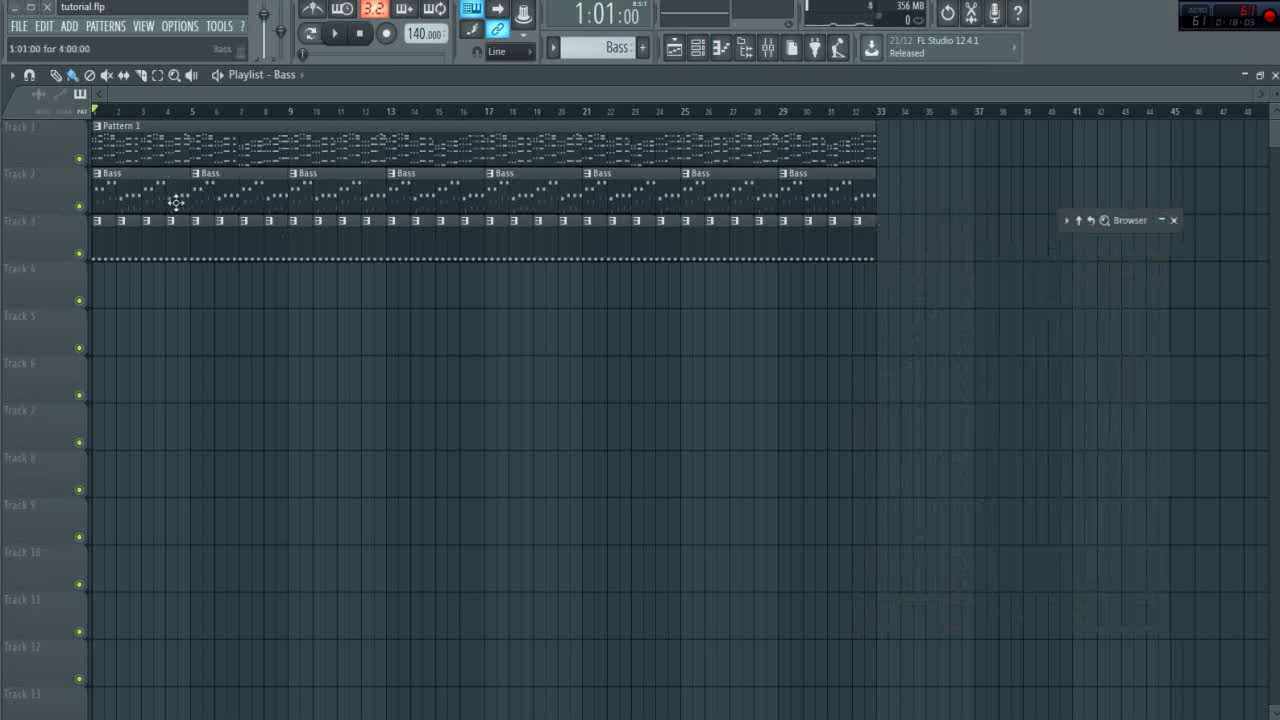
Open the Bass pattern's piano roll and channel rack, and play the pattern on its own.
double_click(176, 203)
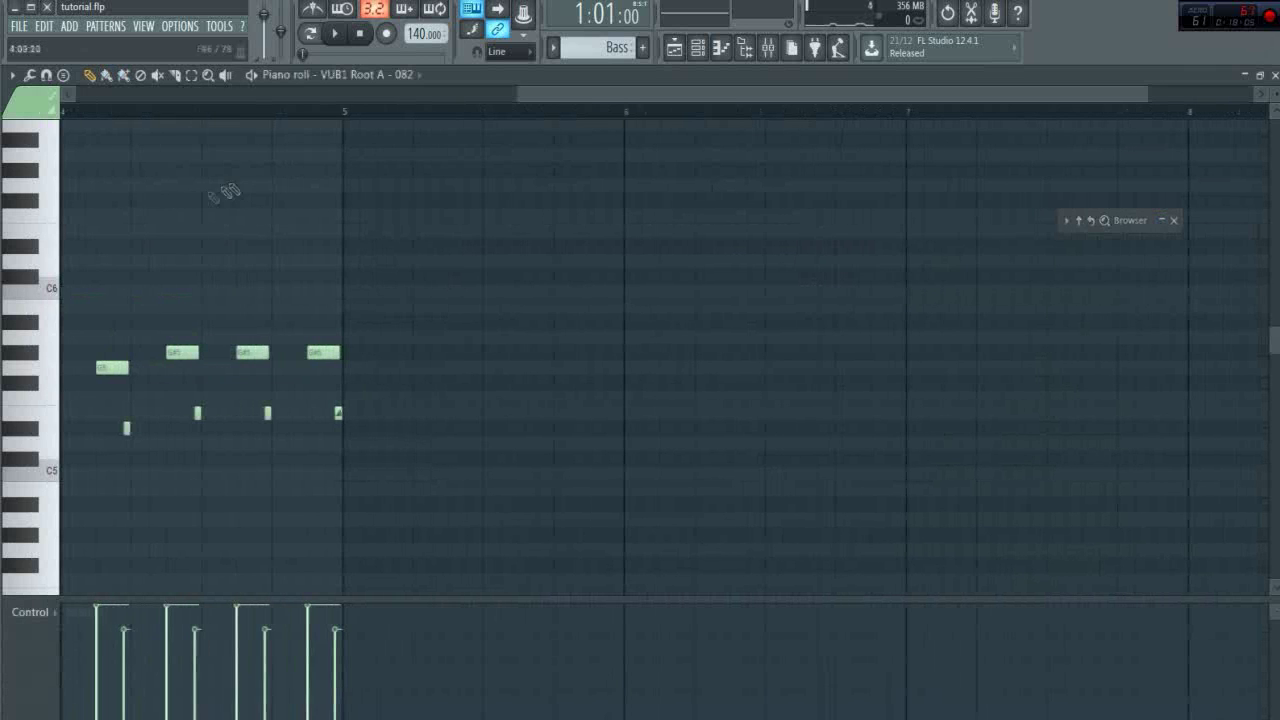
click(698, 50)
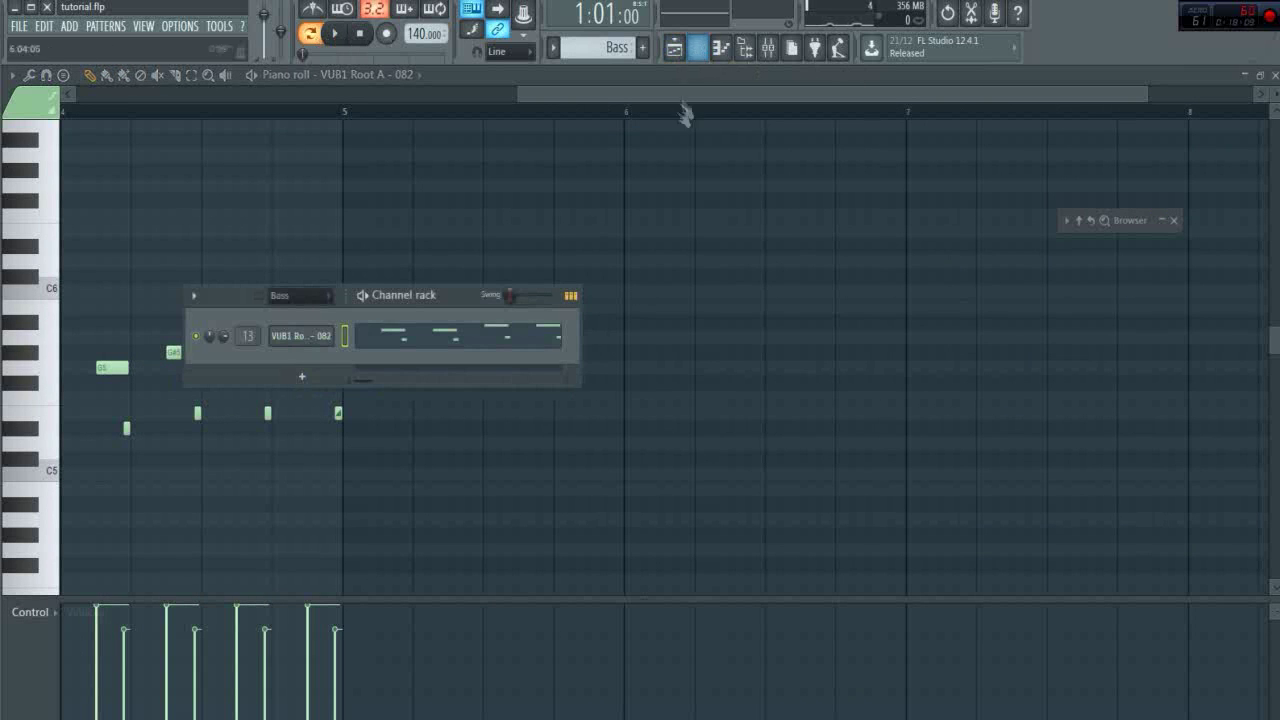
click(332, 38)
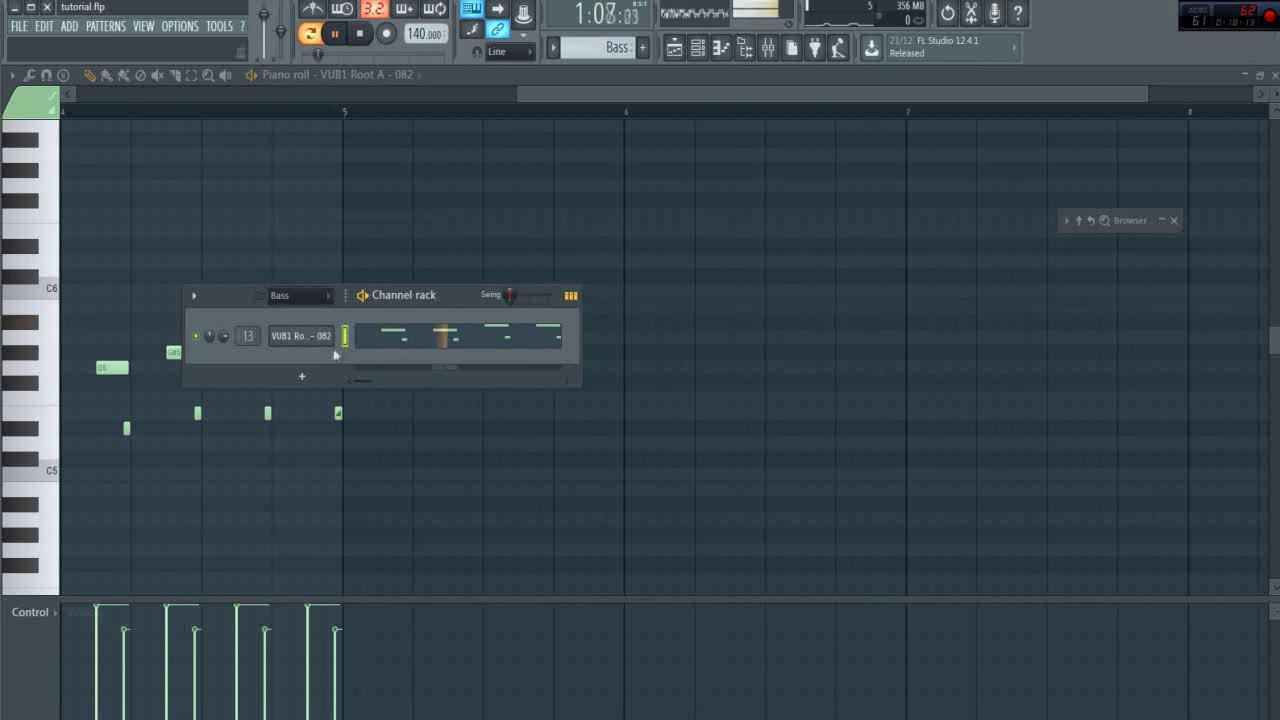
key(space)
Insert a Nexus channel into the Bass pattern and move its plugin window clear of the channel rack.
right_click(324, 340)
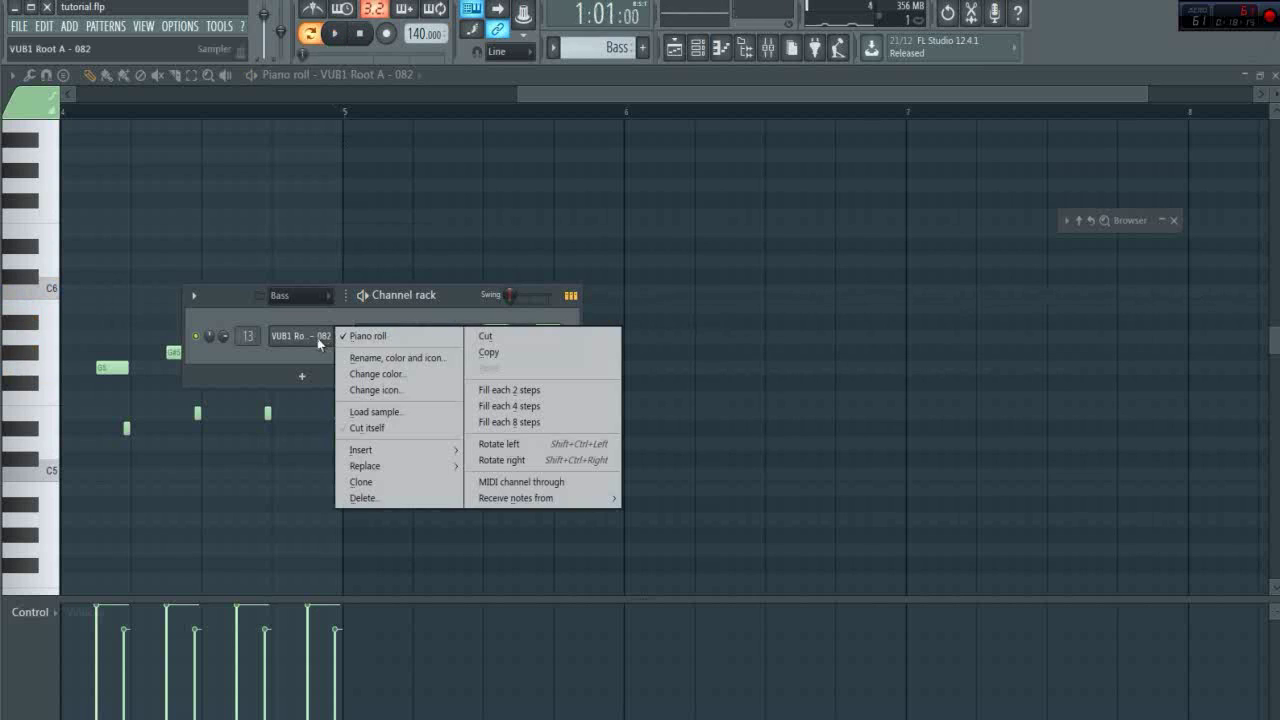
mouse_move(420, 450)
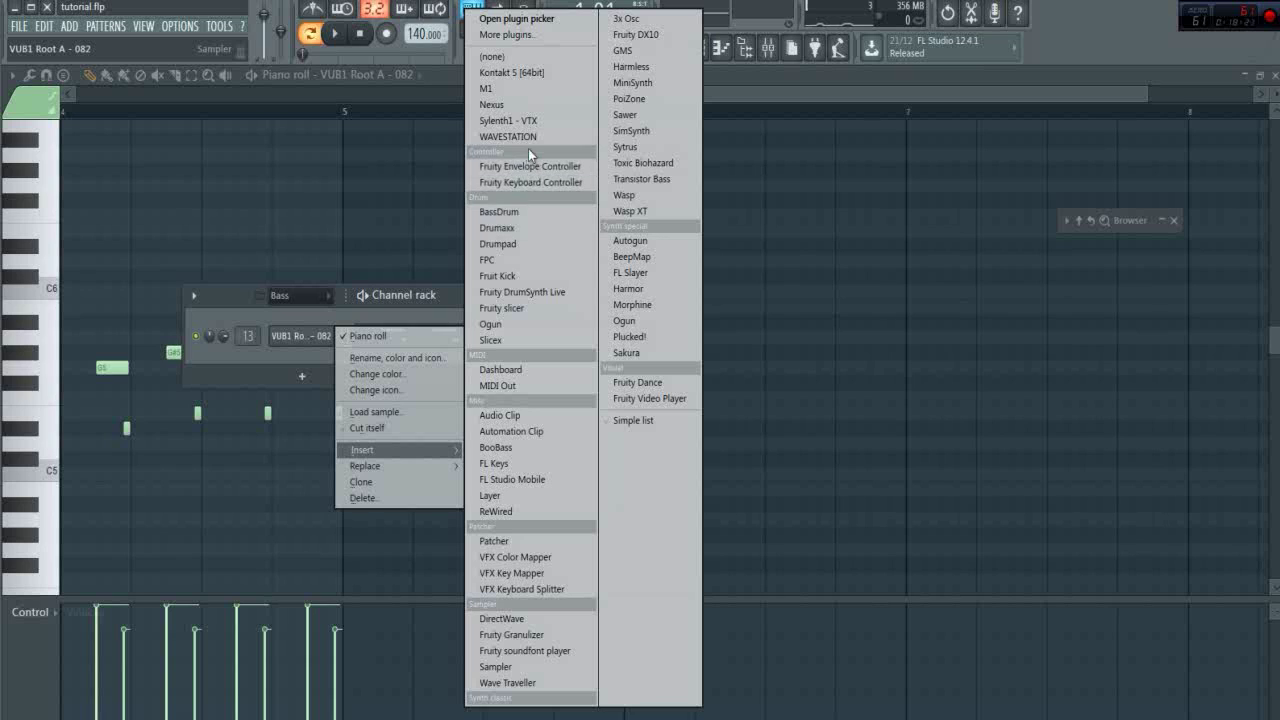
click(505, 104)
drag(445, 302, 660, 189)
Load the LD Cheap Trancelead preset from Dance Leads in Nexus and switch off its delay and reverb.
click(664, 342)
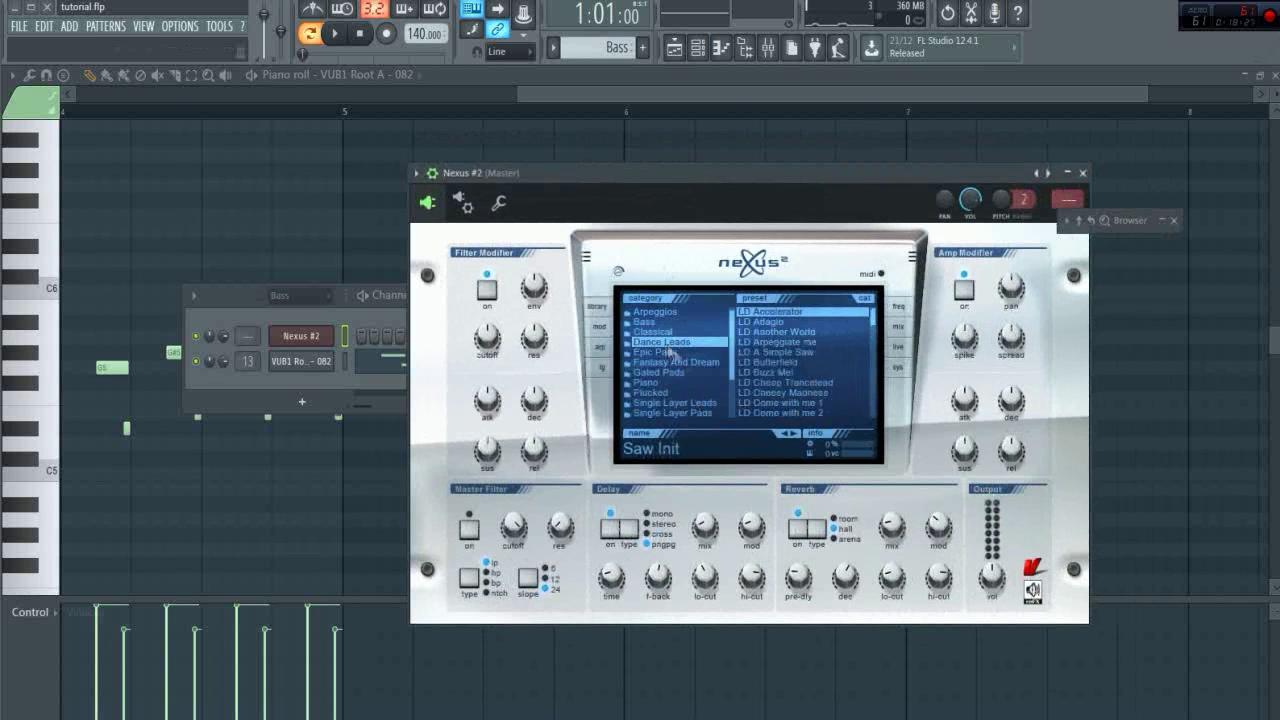
click(765, 382)
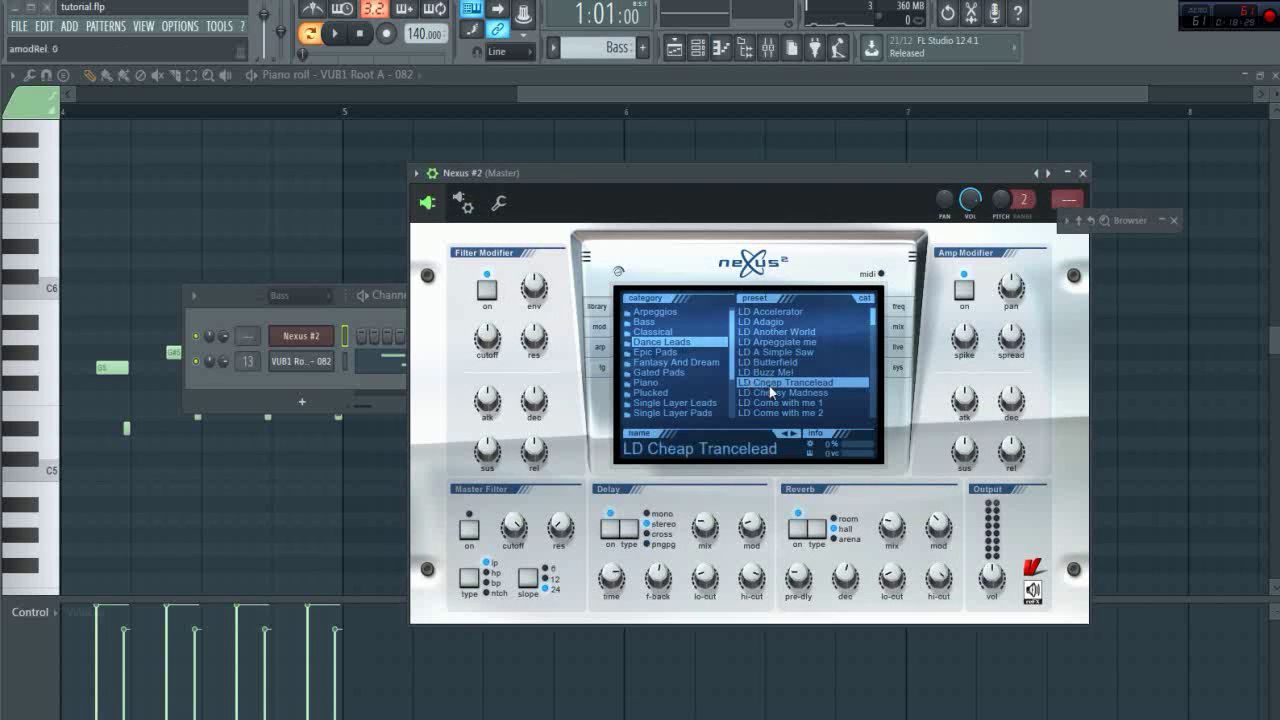
drag(724, 170, 674, 191)
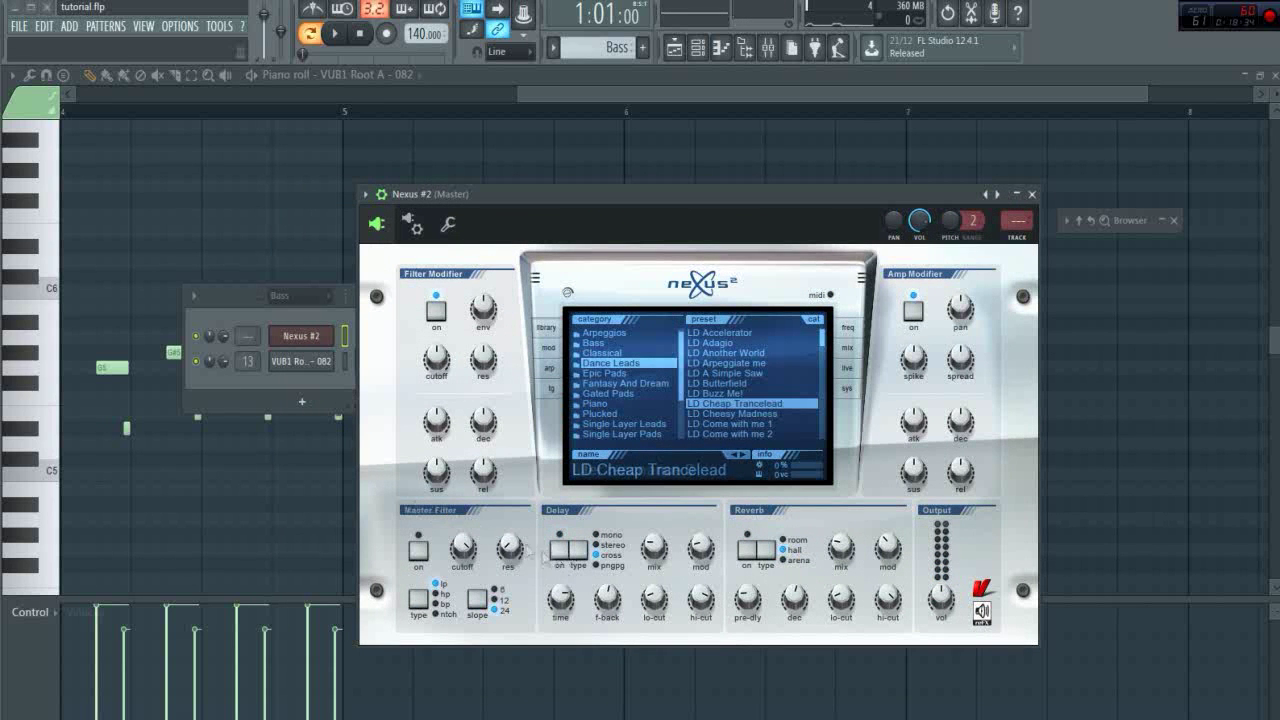
Open the bass channel's piano roll and copy the long upper notes in all four bars, without the short lower ones.
right_click(289, 362)
click(318, 372)
click(406, 370)
click(407, 371)
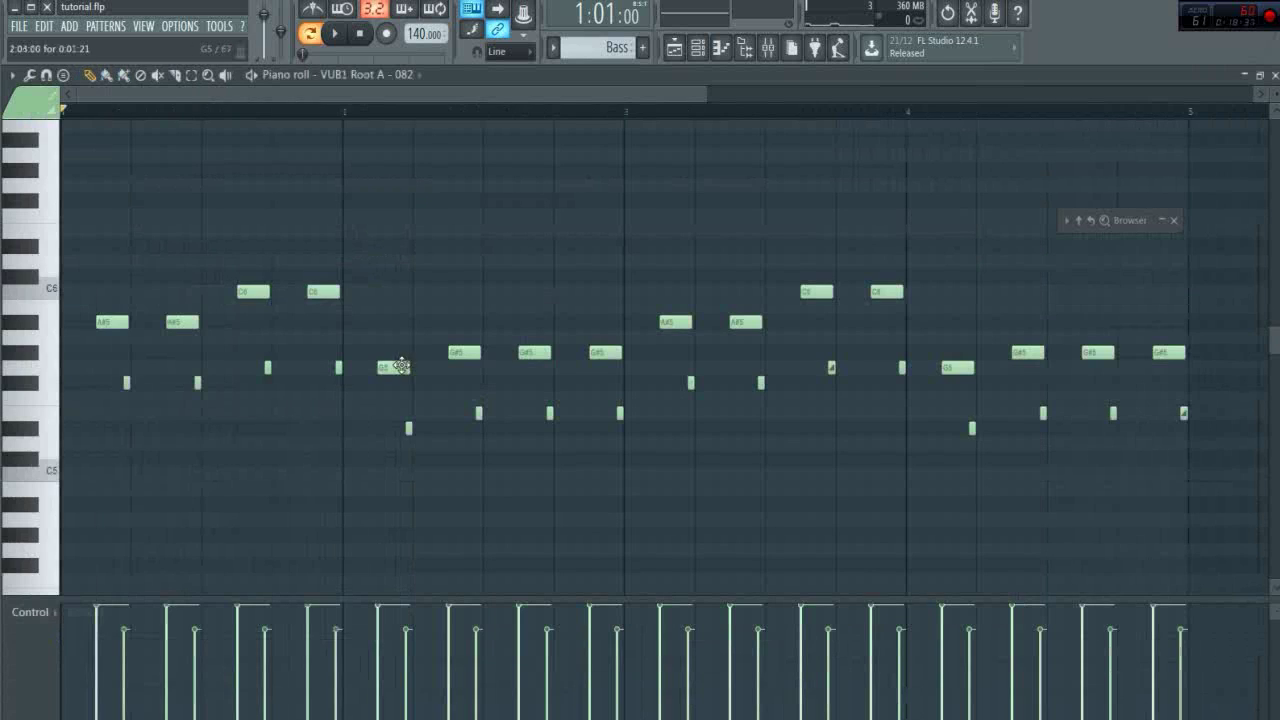
drag(80, 238, 344, 332)
drag(369, 240, 628, 386)
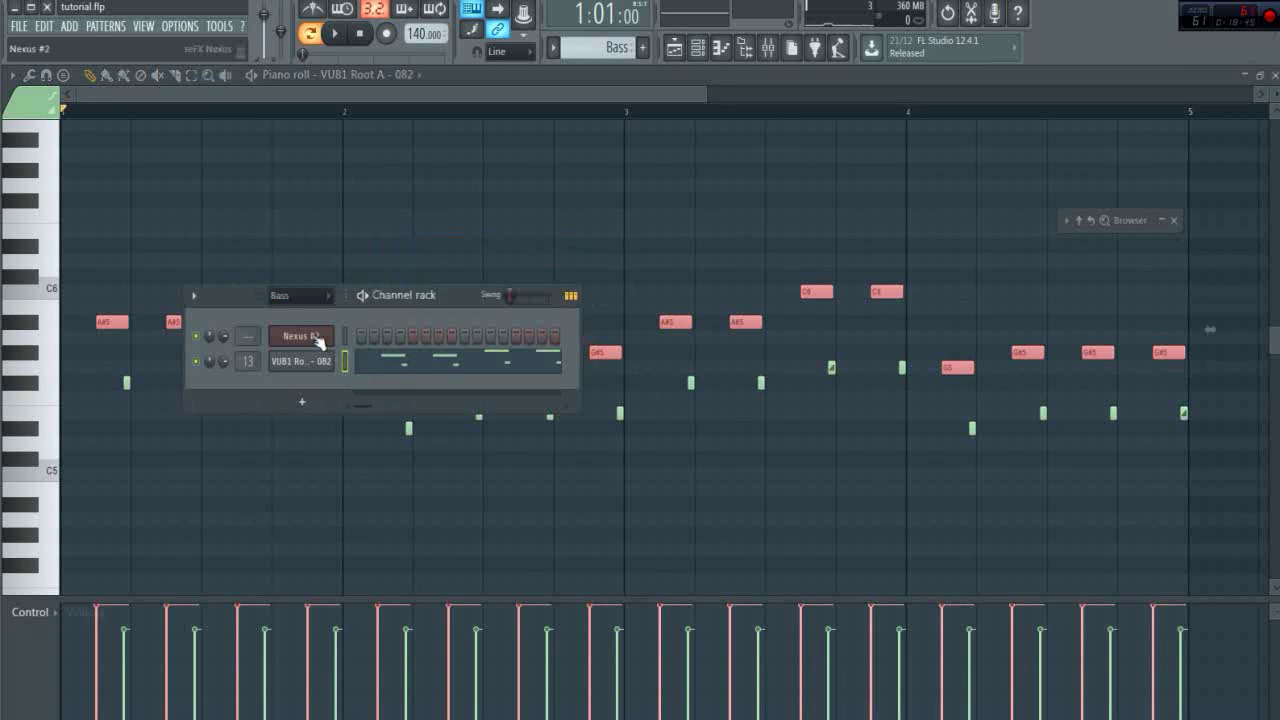
Paste the copied bass notes into the Nexus #2 channel's piano roll.
right_click(316, 339)
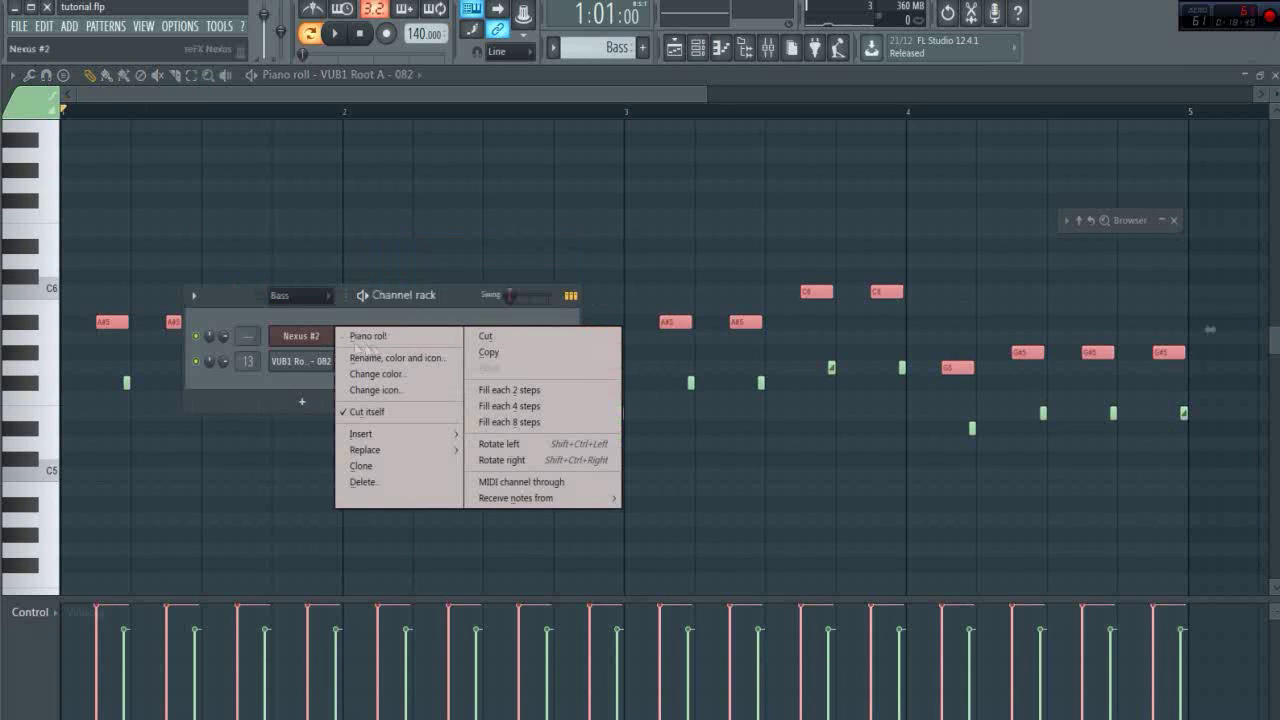
click(390, 340)
key(ctrl+v)
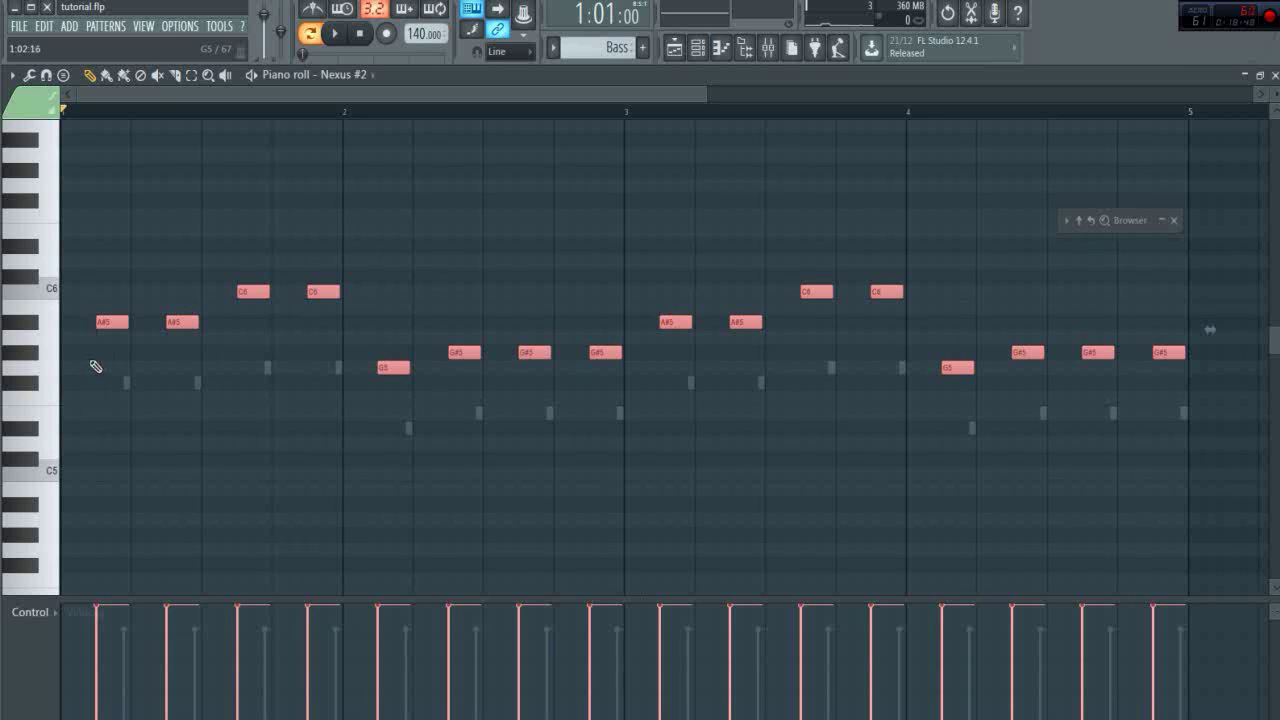
Paste another copy of the lead notes and move it one octave up, with its timing aligned to the original notes.
key(ctrl+v)
drag(132, 328, 119, 214)
key(space)
key(space)
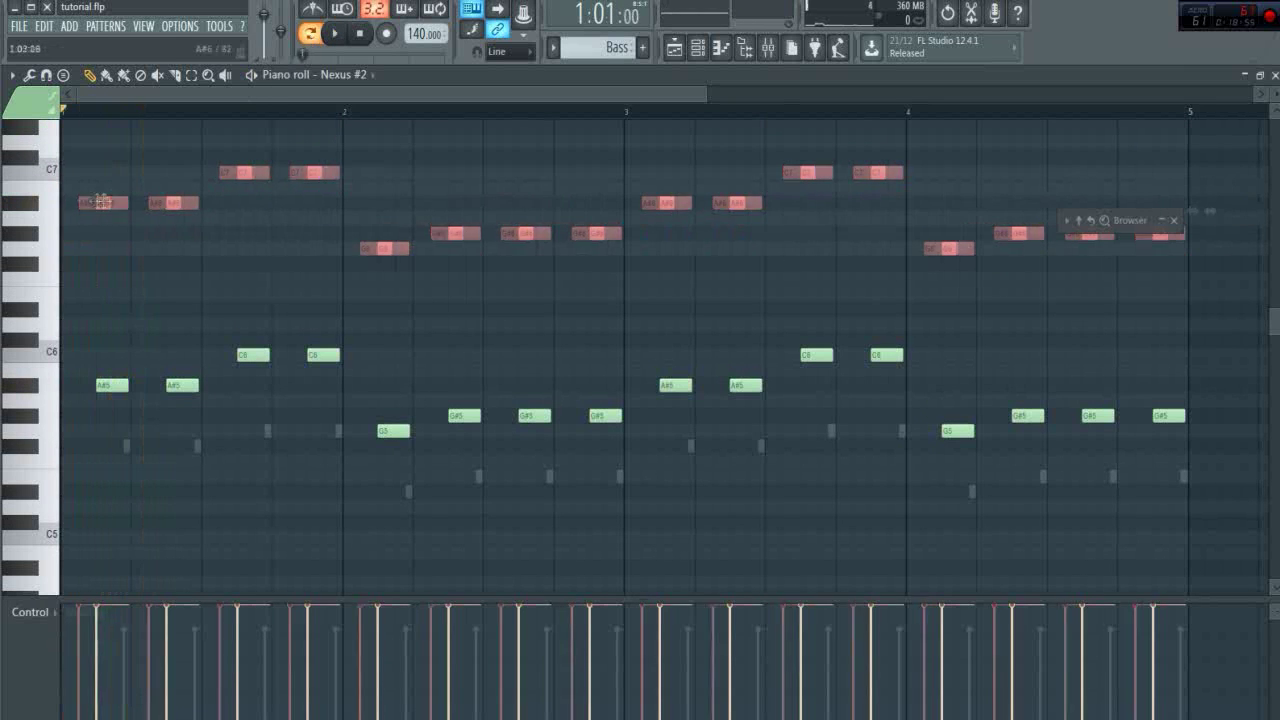
Shift all of the lower-octave notes half a beat earlier so the first A#5 starts at bar 1.
drag(125, 319, 1260, 543)
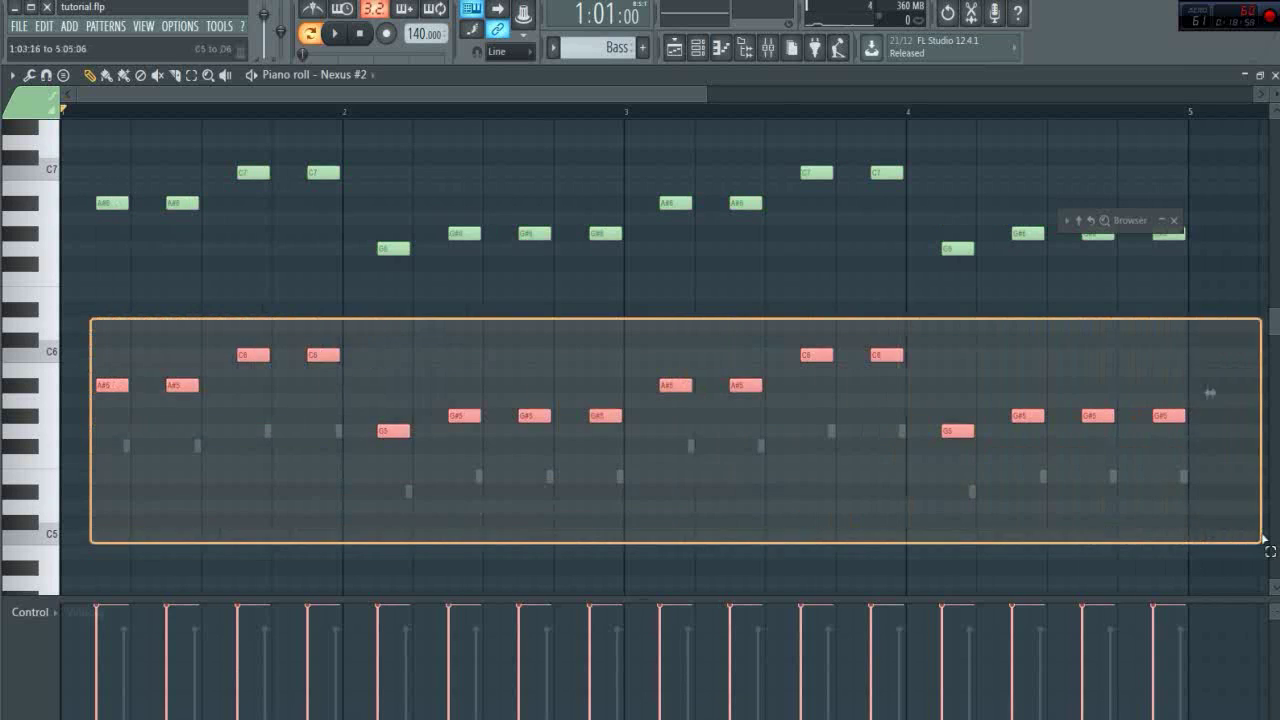
drag(102, 381, 64, 383)
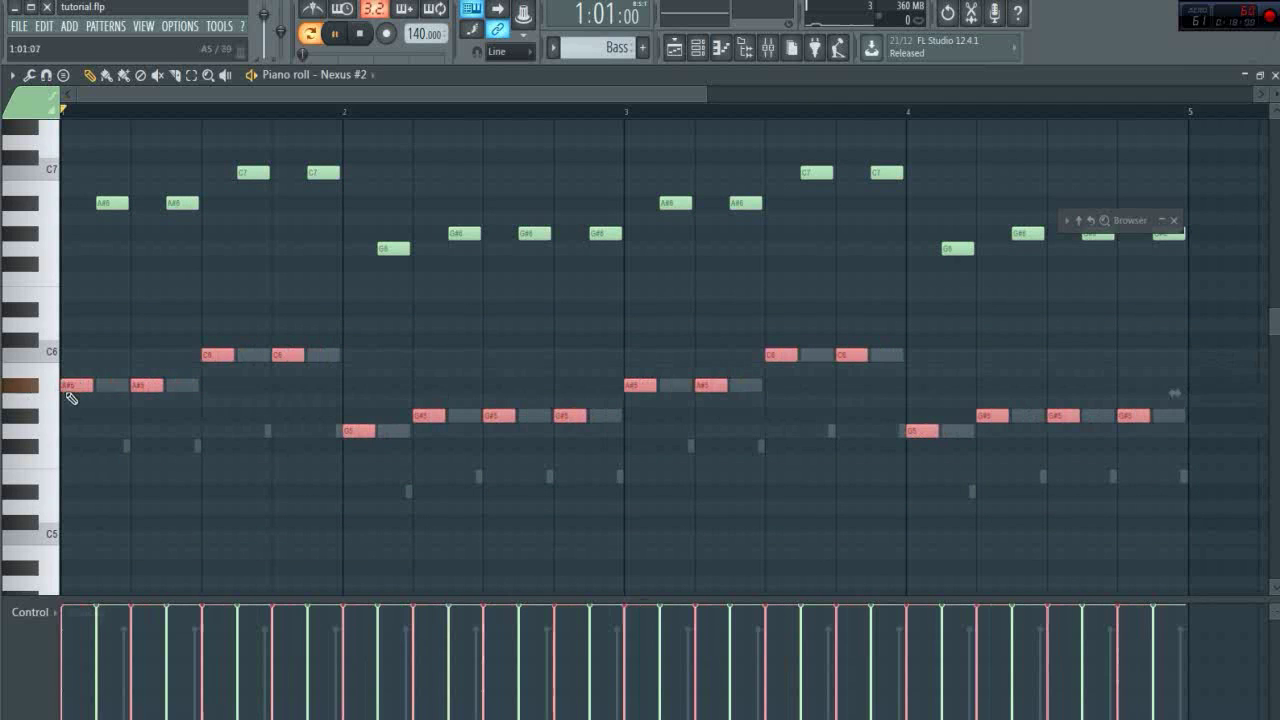
Set the Nexus #2 channel's root note to C6 and its channel volume to about 37%, checking against playback.
key(space)
key(F6)
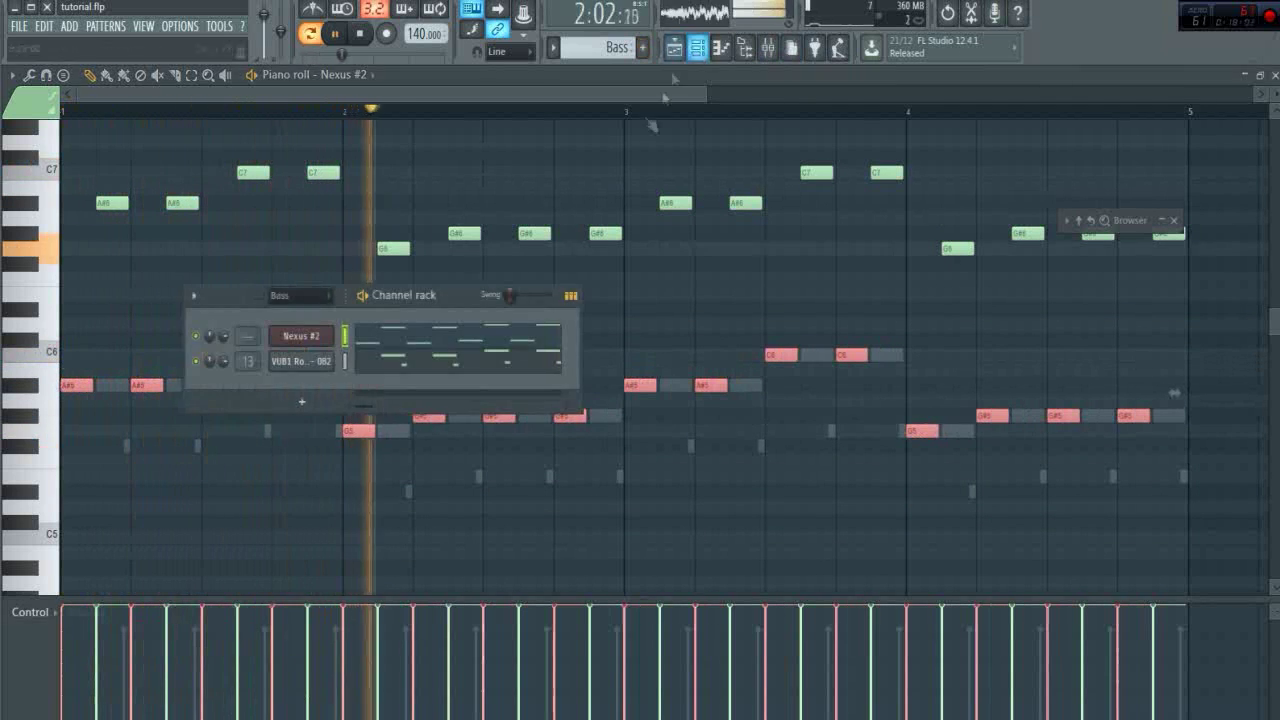
click(318, 338)
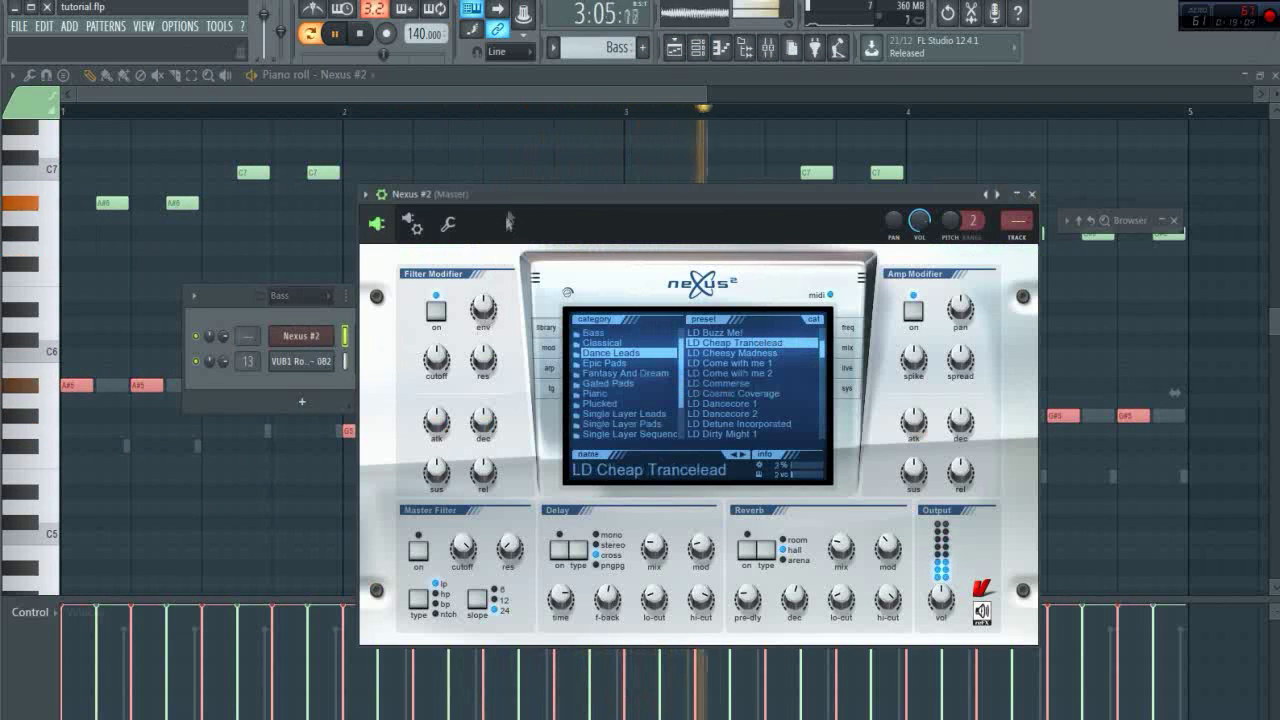
drag(505, 199, 525, 166)
key(space)
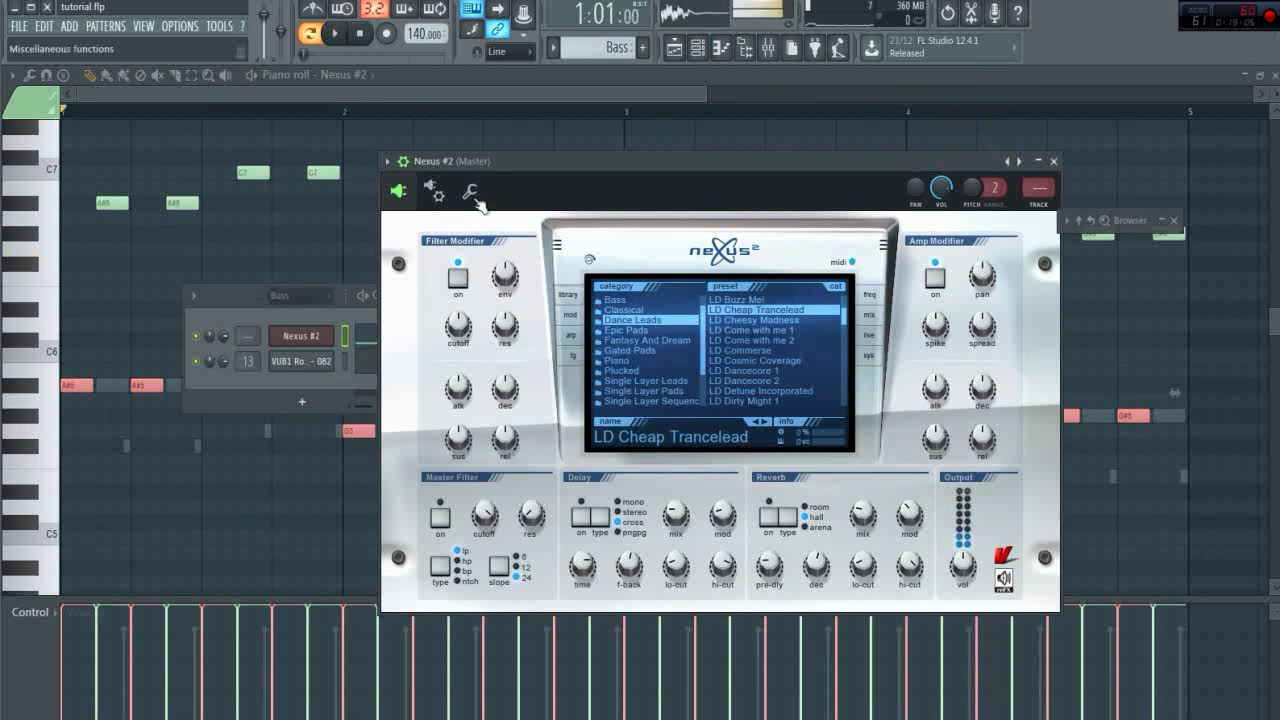
click(469, 191)
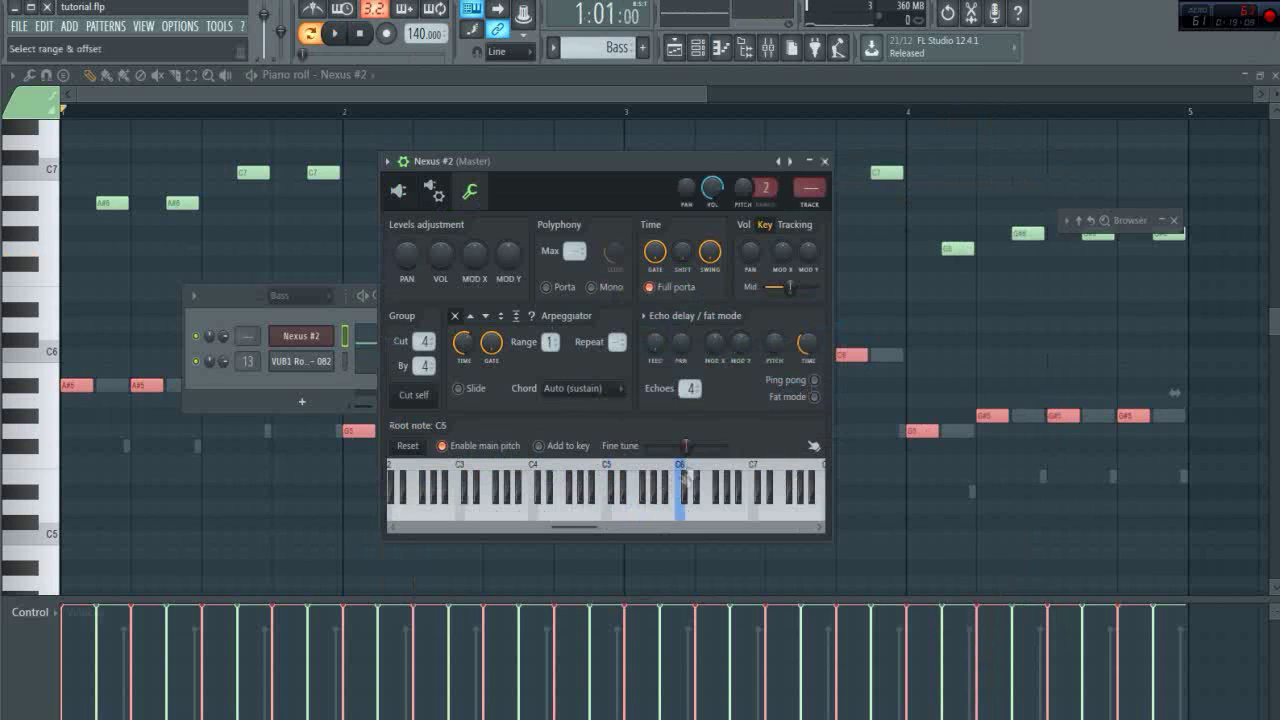
key(space)
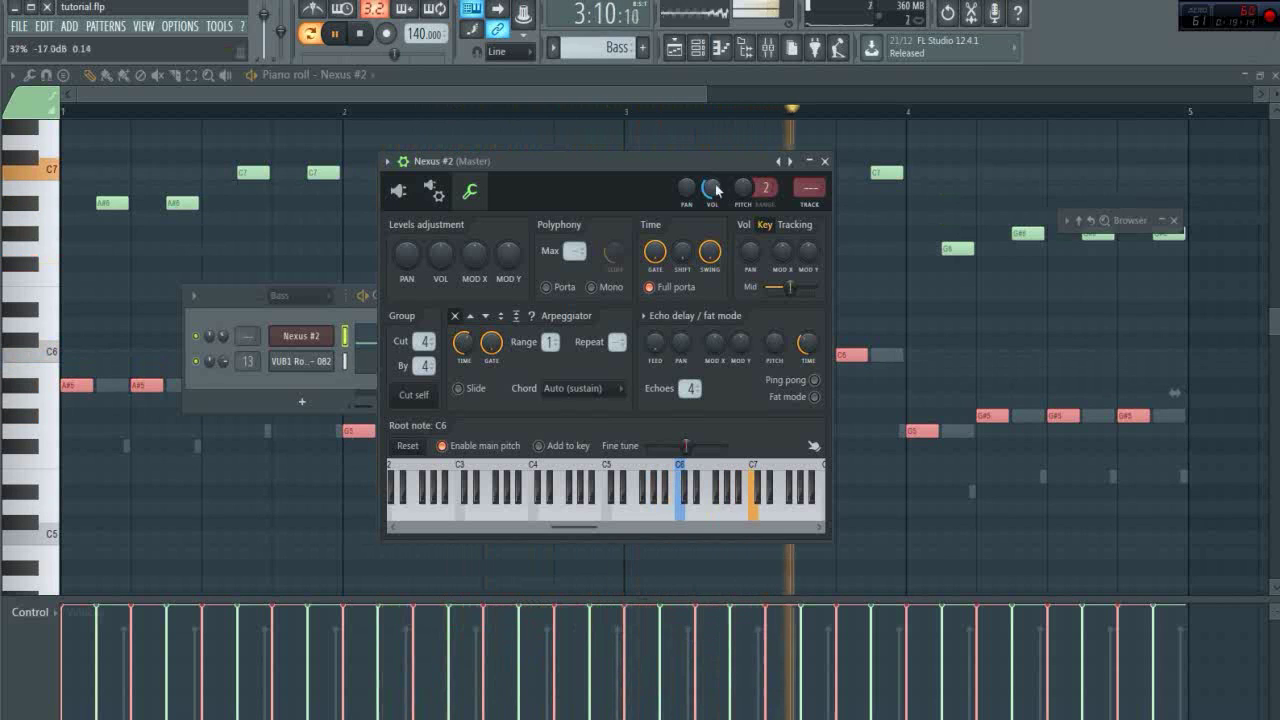
key(space)
Route the Nexus #2 channel to mixer insert 16.
click(767, 47)
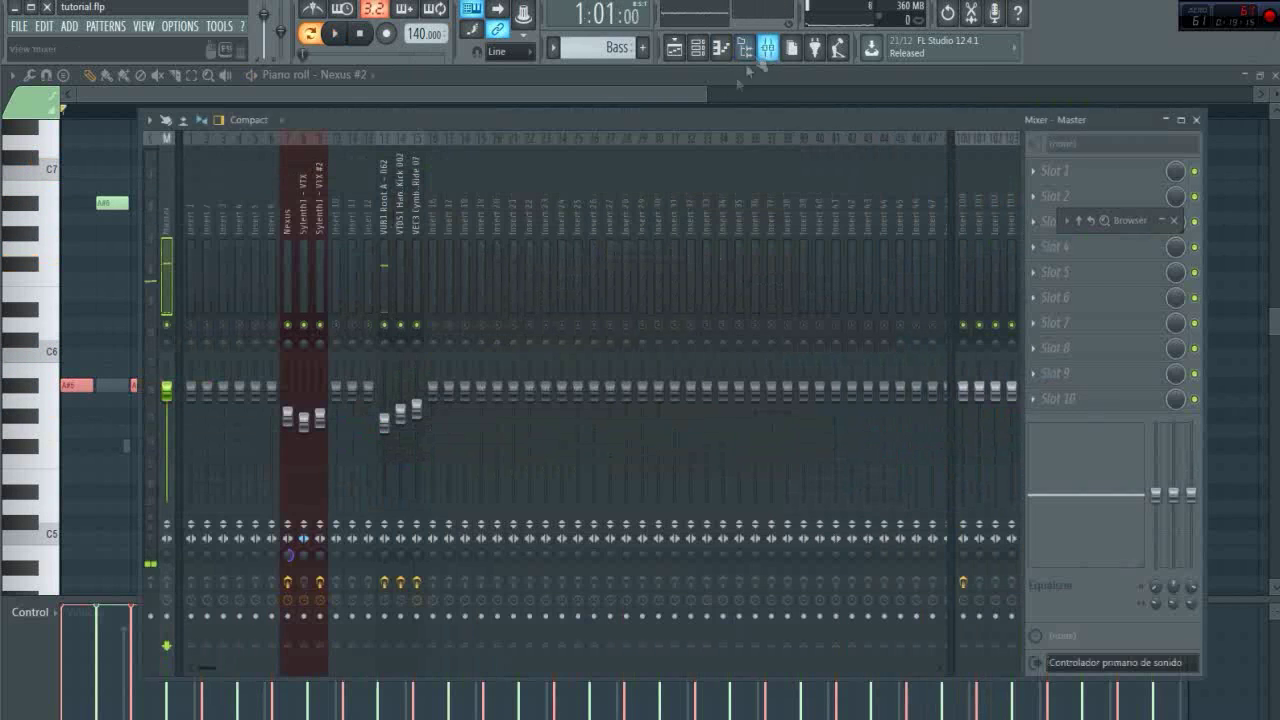
click(432, 225)
key(ctrl+l)
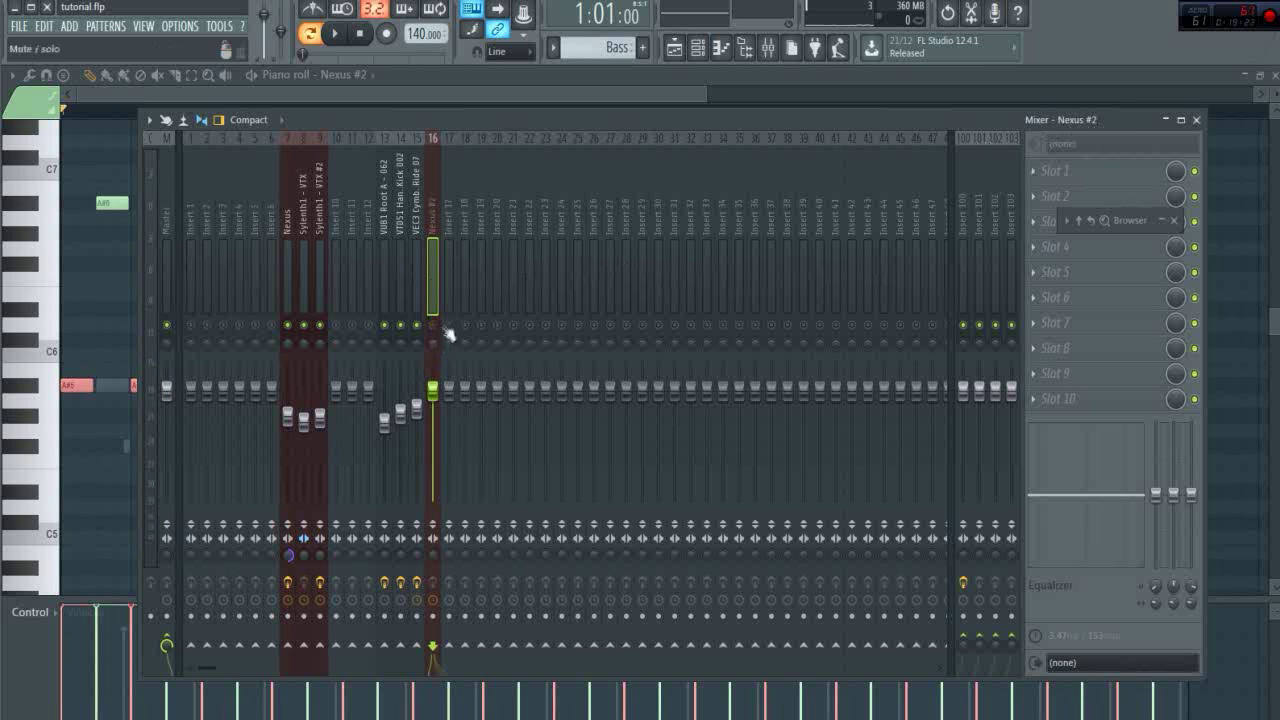
Load LFOTool_x64 in the first effect slot of the Nexus #2 mixer track and reposition its window.
click(1040, 172)
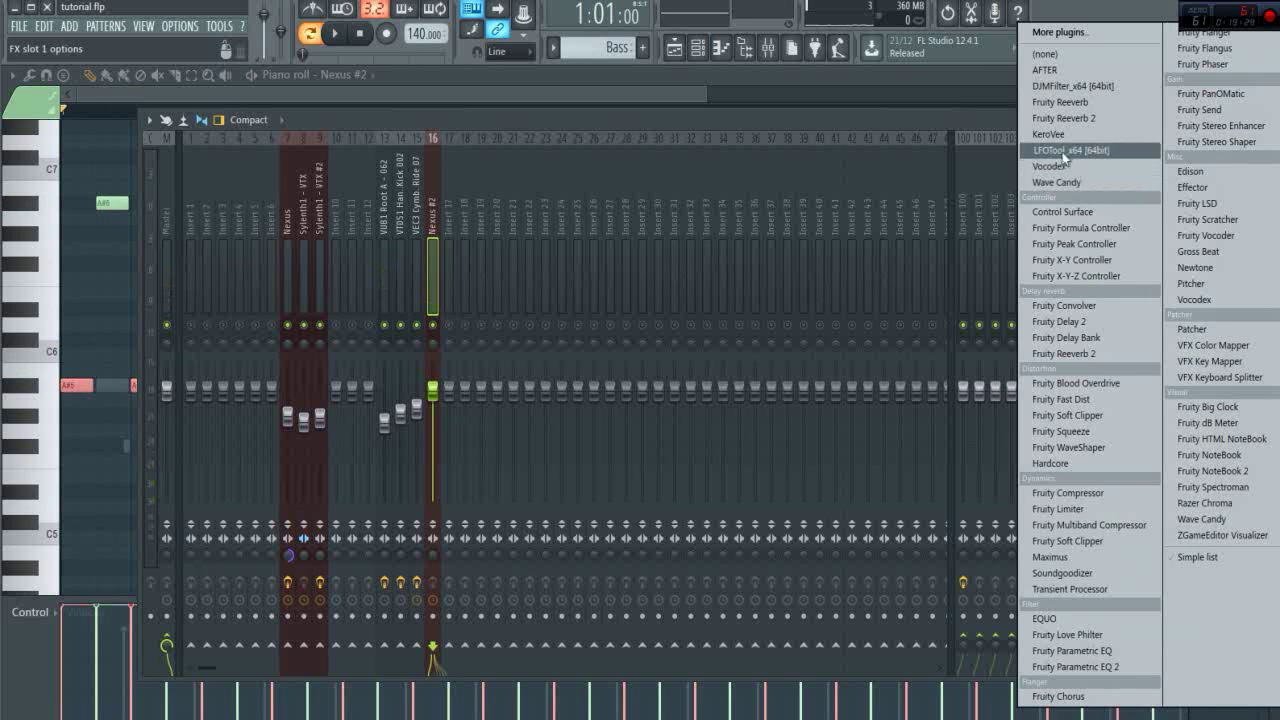
click(1066, 151)
drag(491, 208, 958, 242)
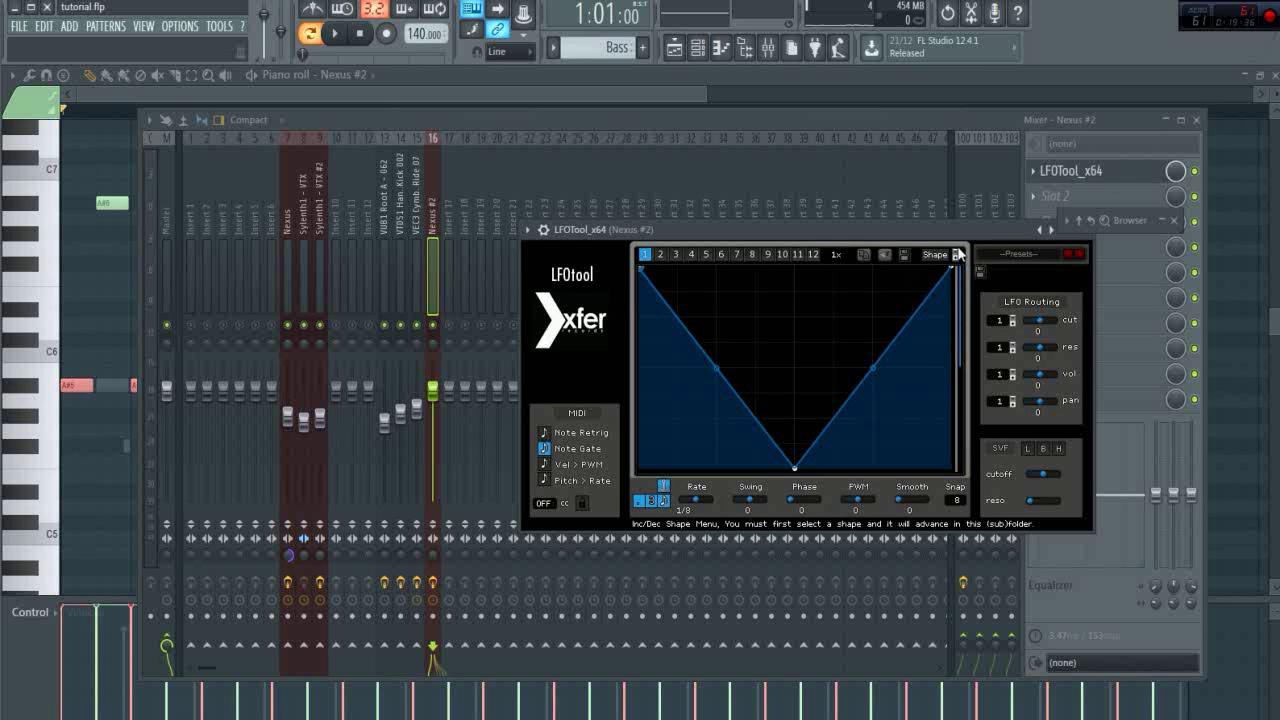
Load the Sidechain-1 preset from LFOTool's Sidechain category and move the plugin window aside.
click(1023, 253)
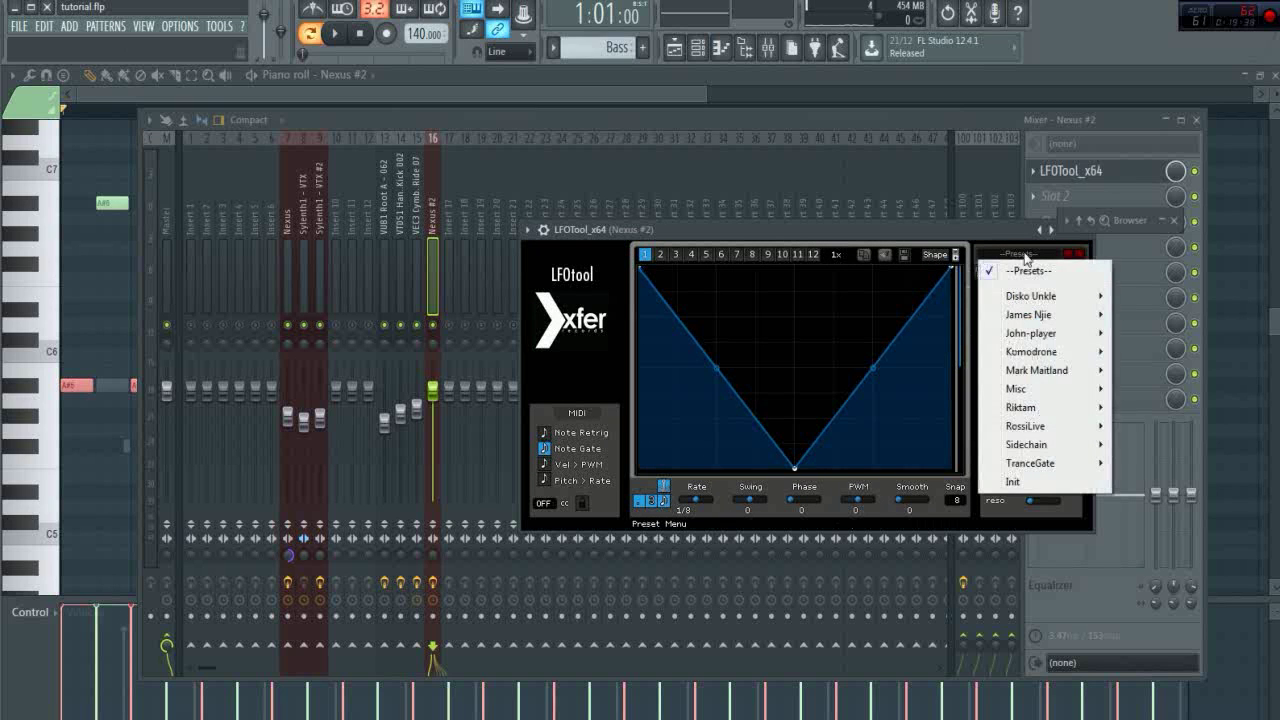
mouse_move(1040, 443)
drag(619, 221, 631, 224)
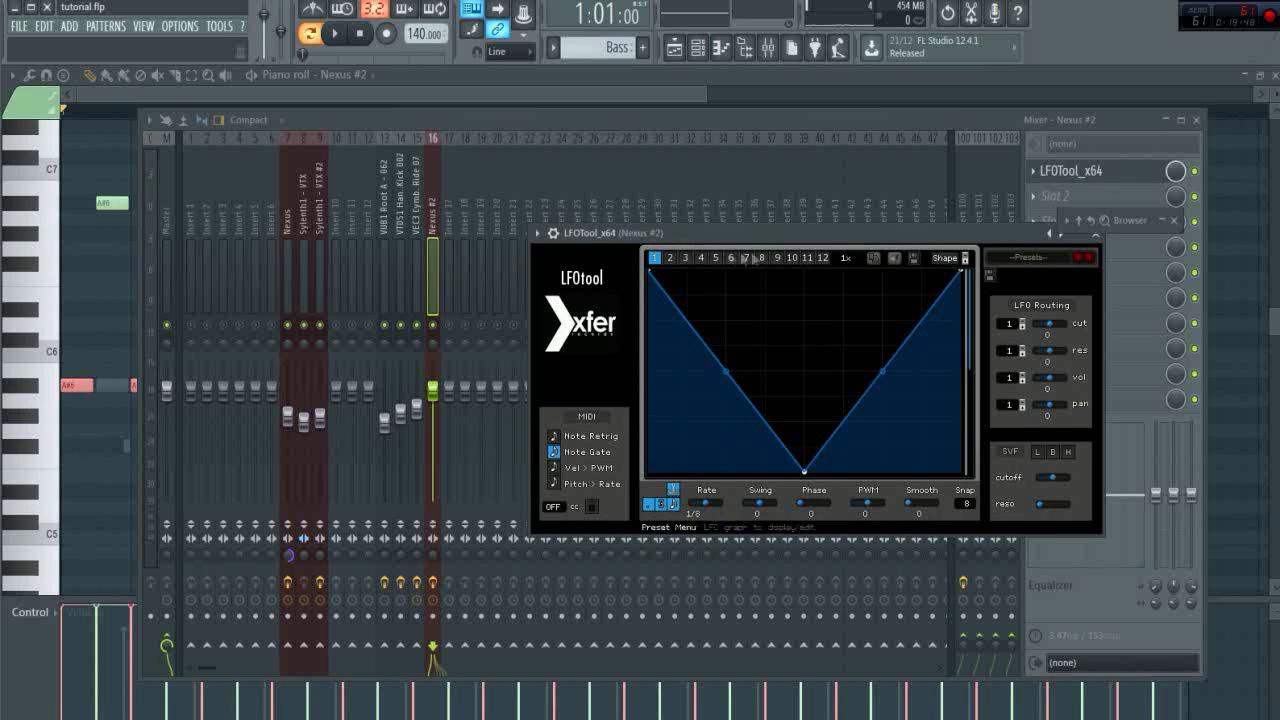
click(1036, 264)
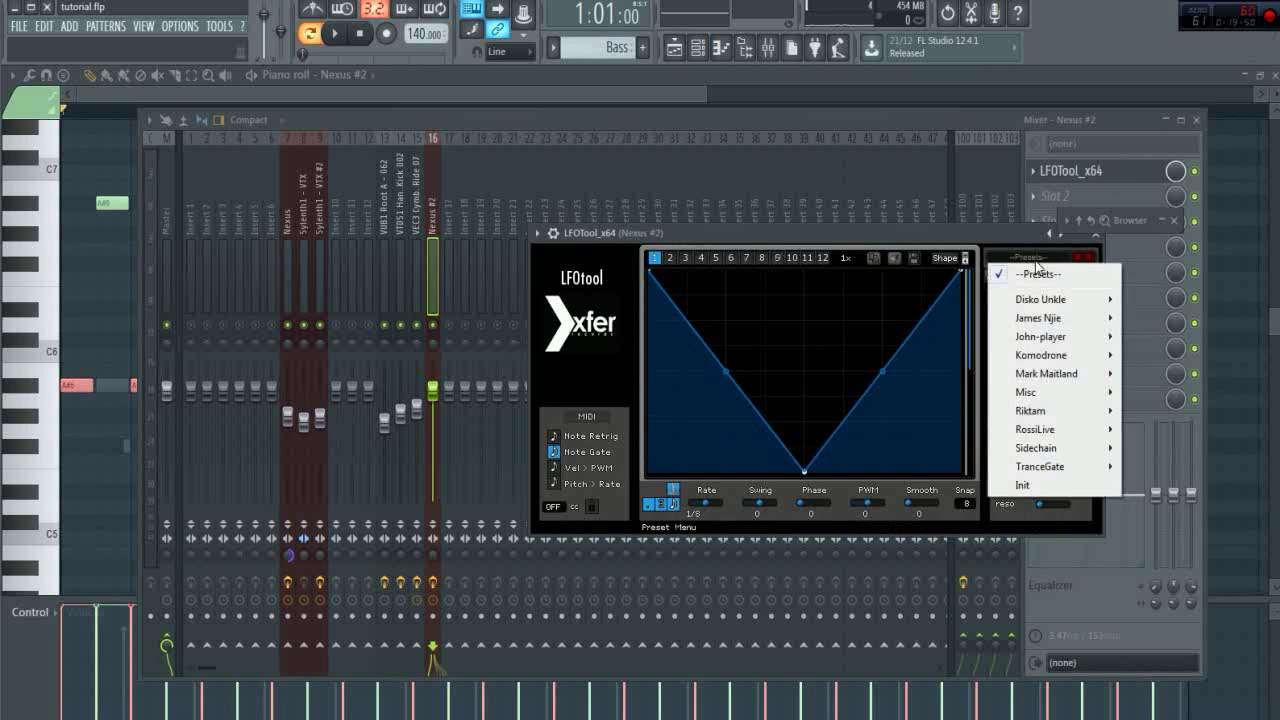
mouse_move(1069, 455)
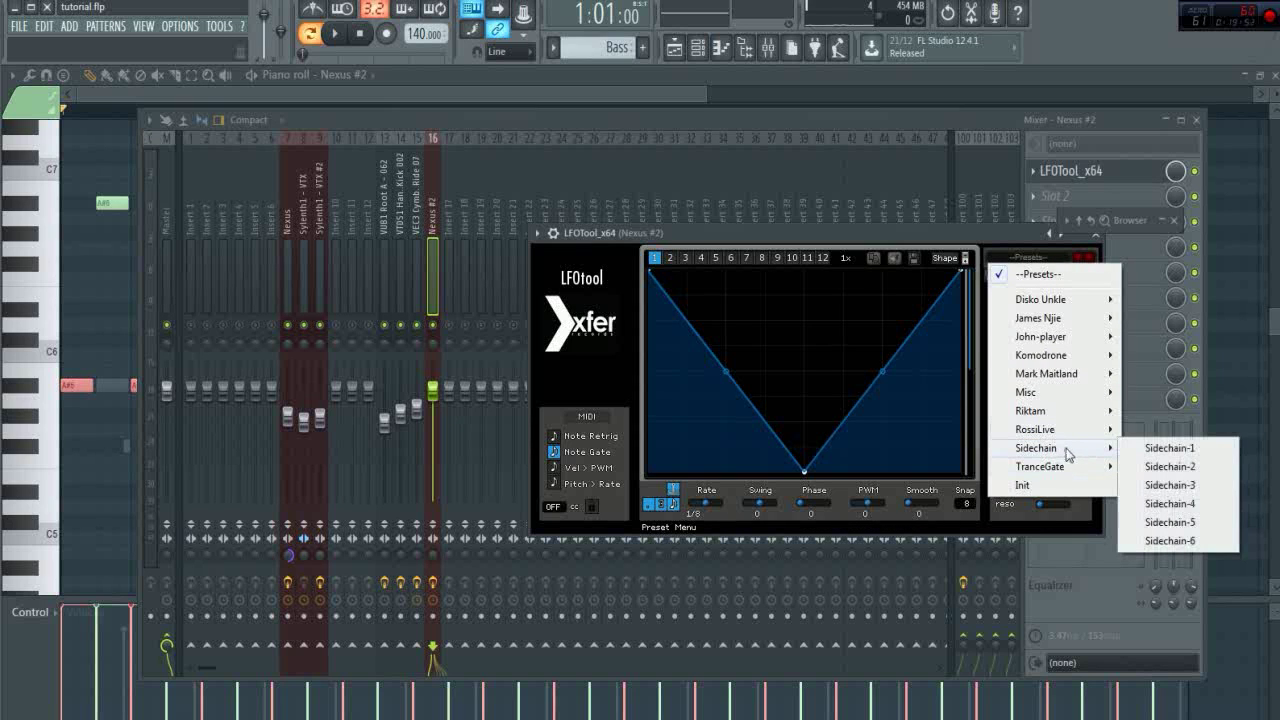
click(1160, 448)
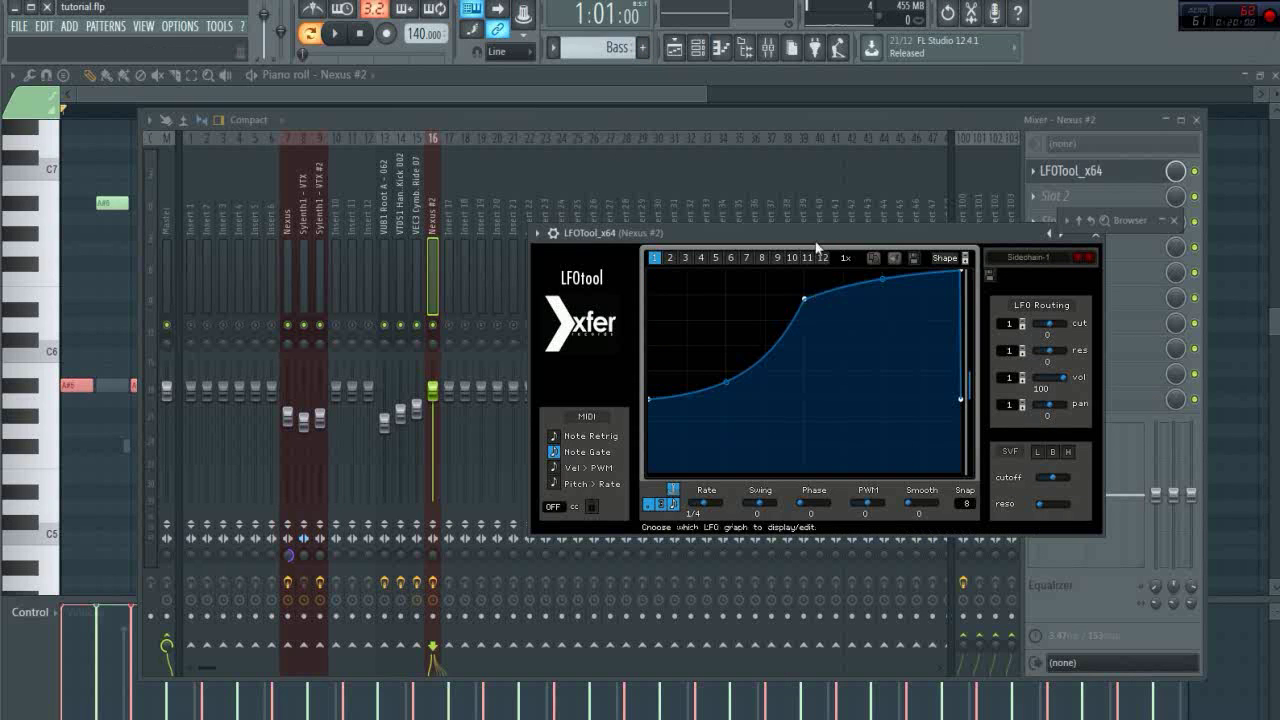
drag(815, 243, 751, 231)
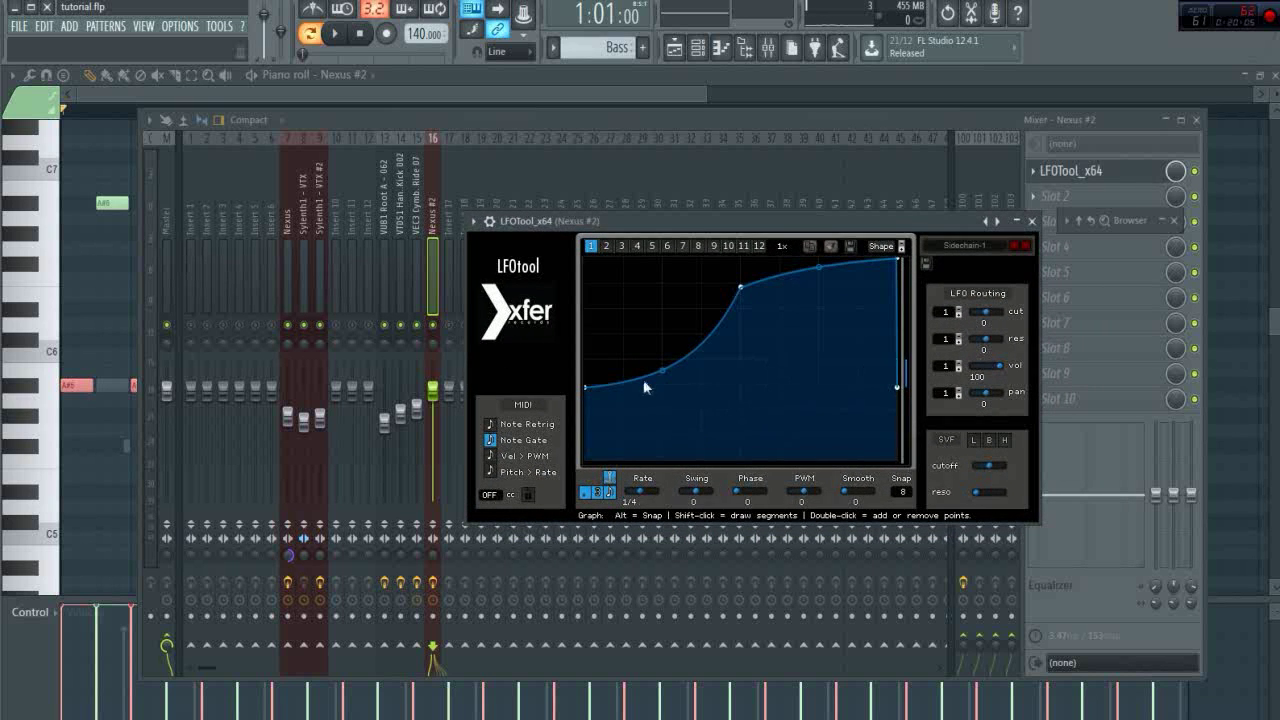
click(705, 206)
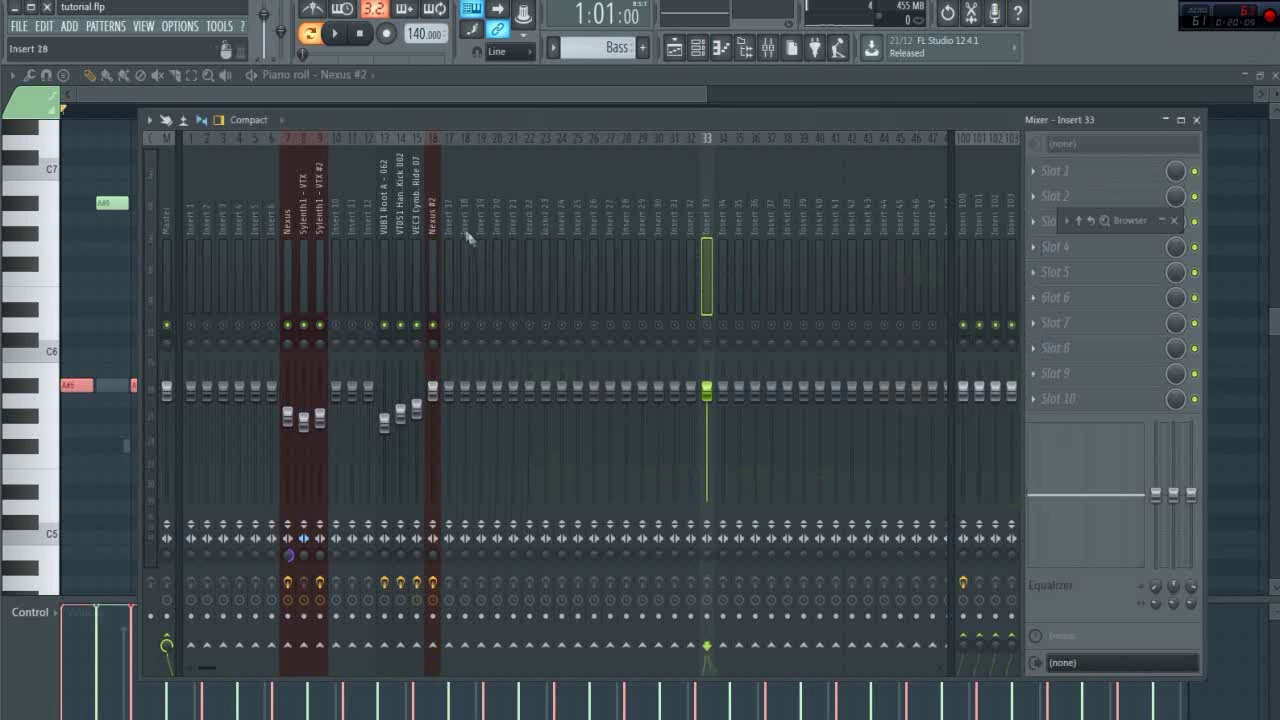
Solo the Nexus #2 mixer track and, during playback, reshape the LFOTool curve with a lower start and a flatter early rise.
click(432, 224)
click(1079, 178)
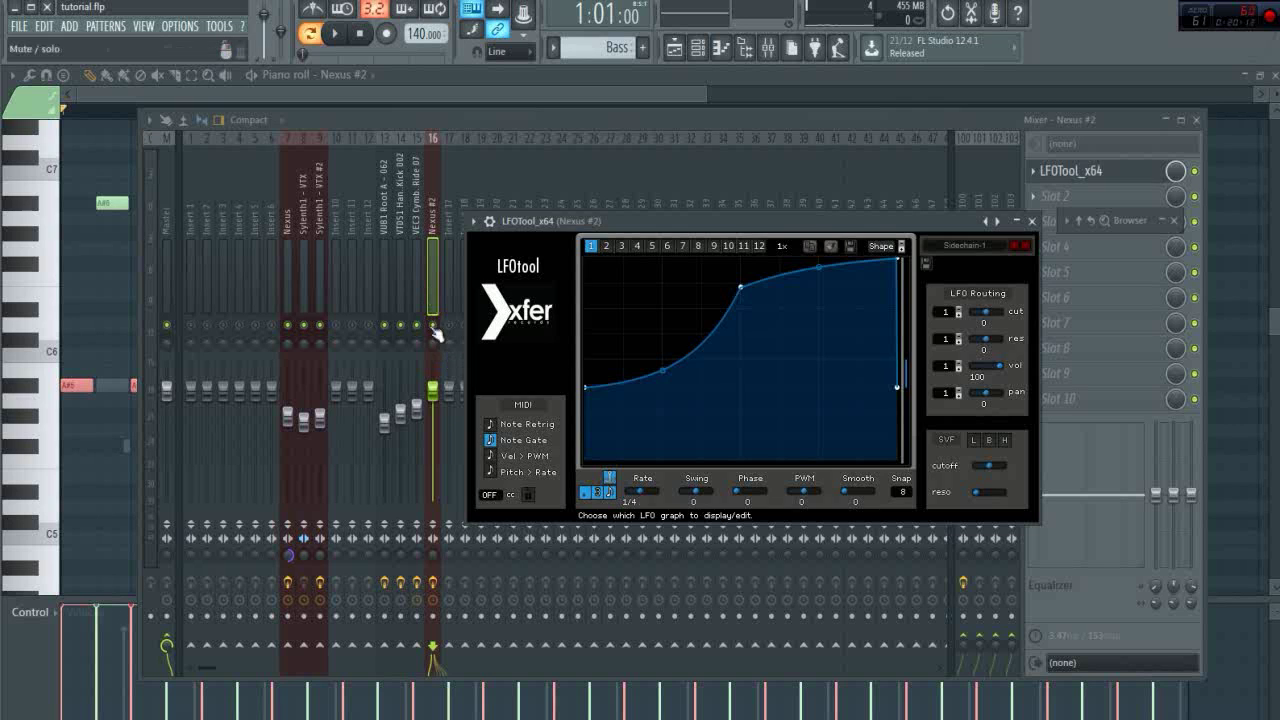
right_click(433, 326)
key(space)
click(1118, 171)
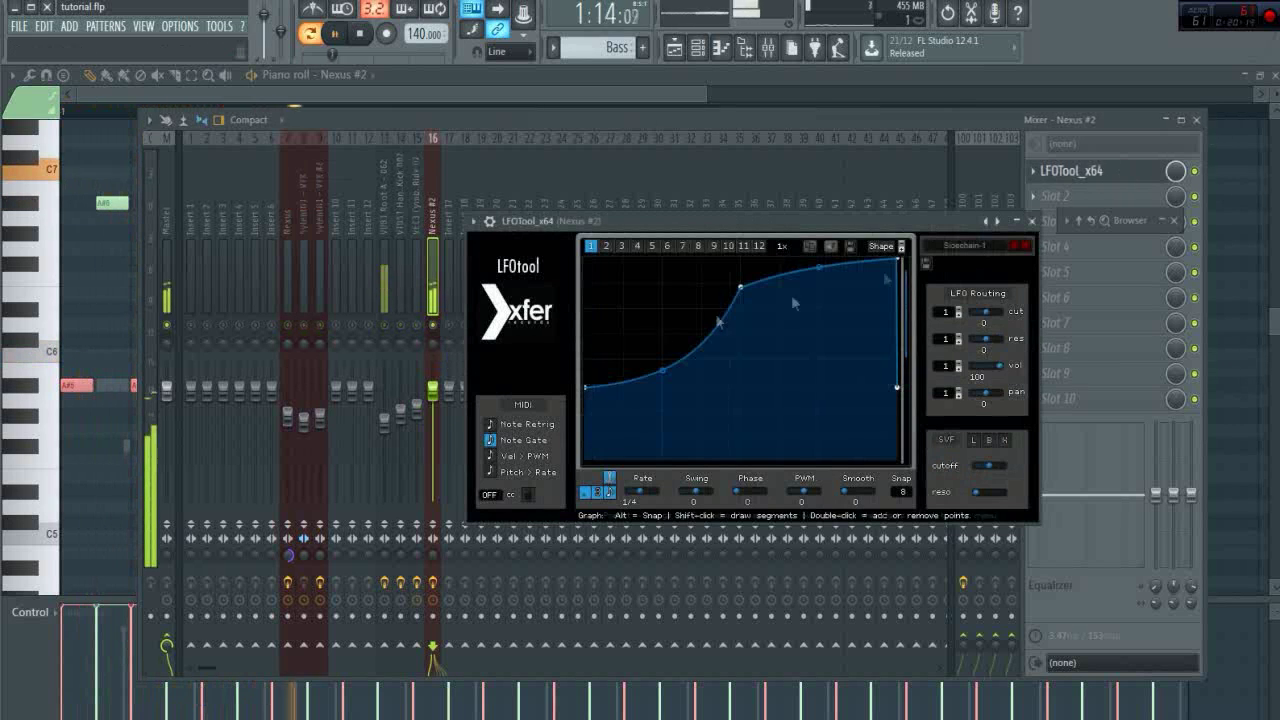
double_click(663, 383)
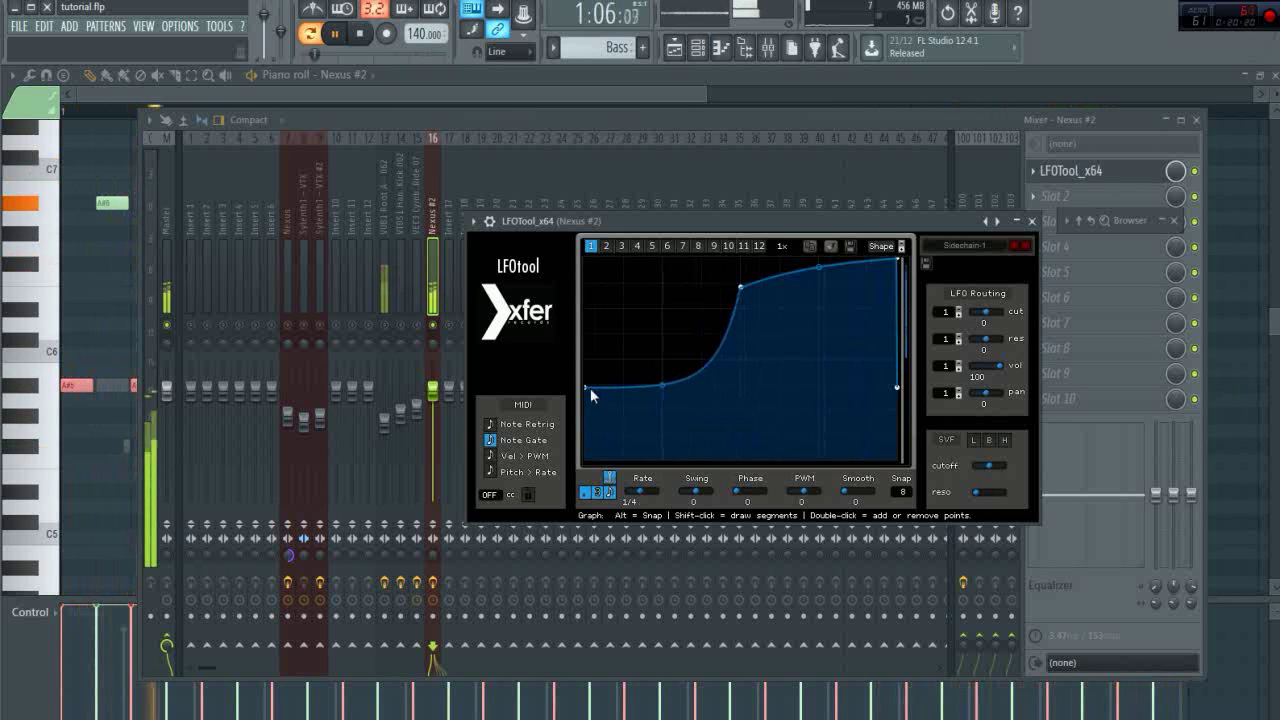
drag(586, 388, 586, 414)
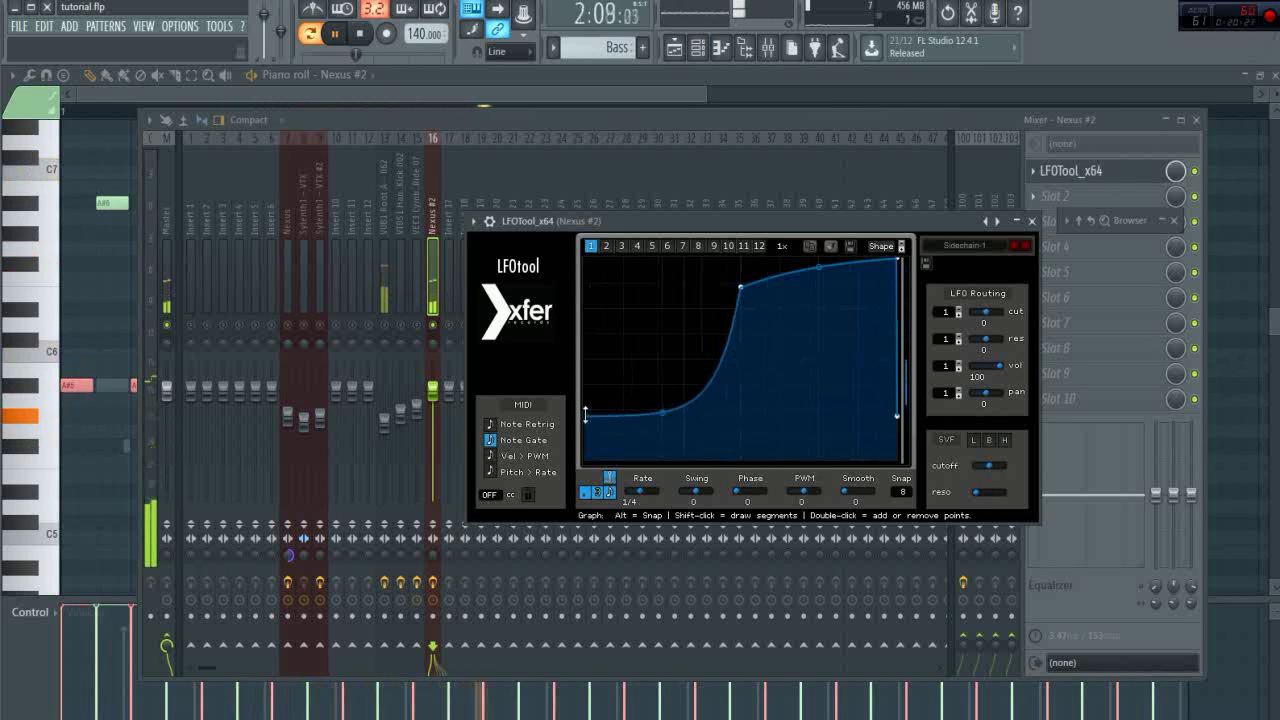
Listen to Nexus #2 together with the VUB1 bass track, and re-enable all mixer tracks for full playback.
click(384, 325)
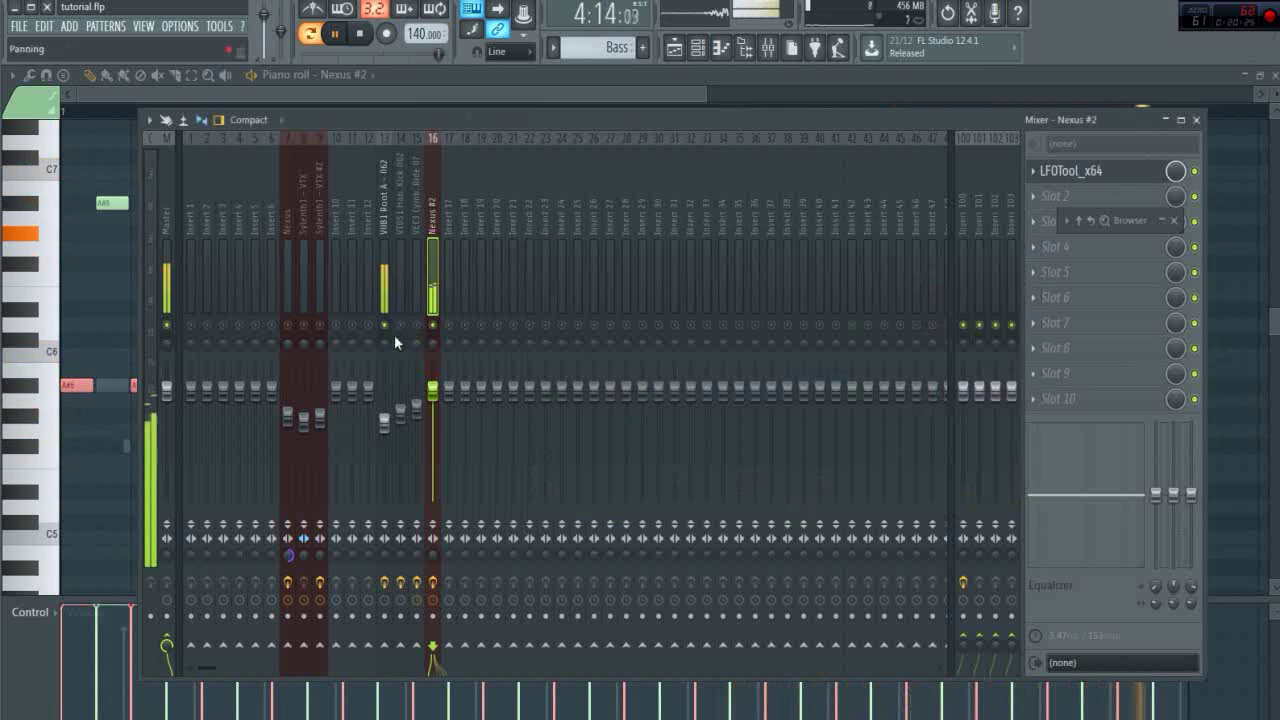
click(694, 52)
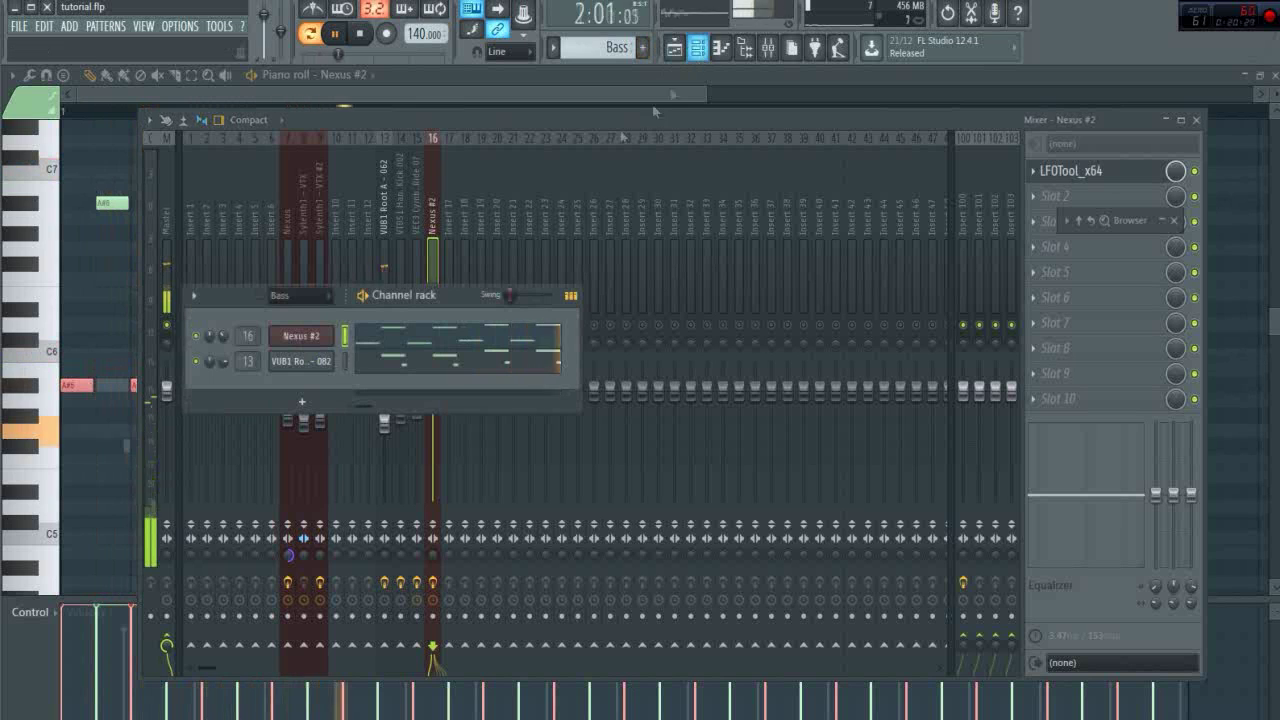
key(space)
click(438, 229)
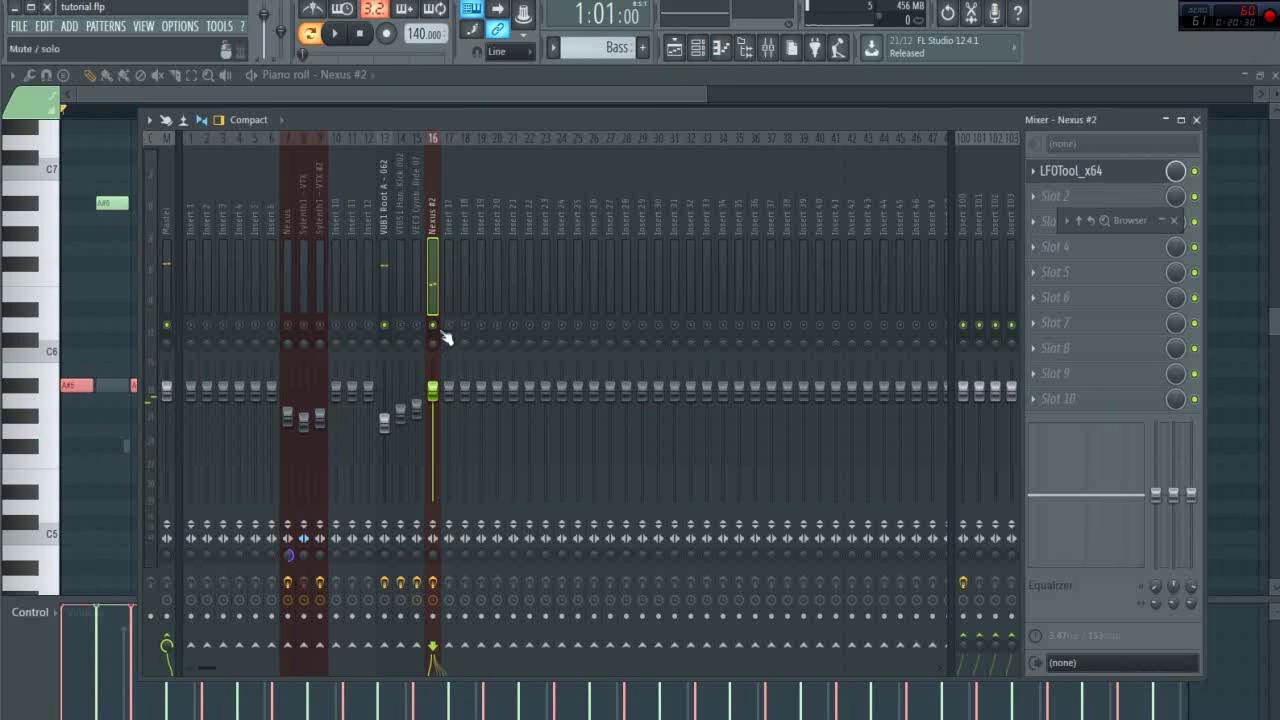
right_click(442, 333)
click(335, 33)
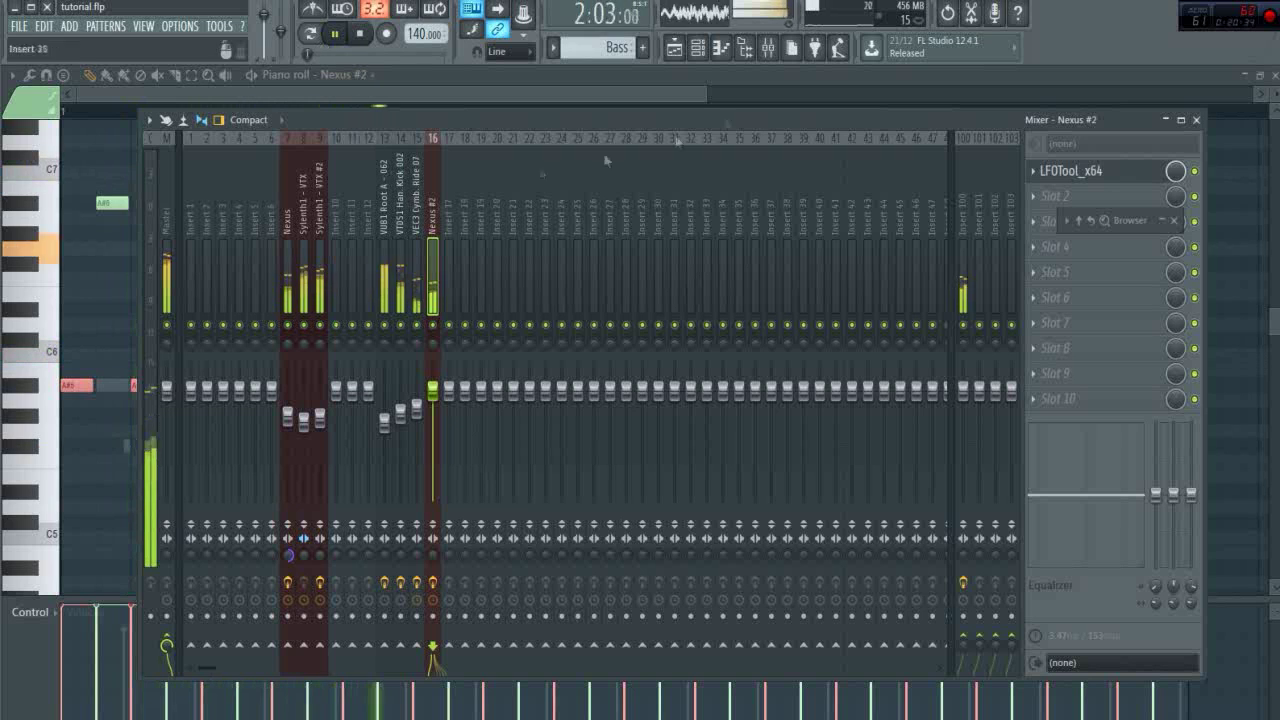
Delete all Bass, Bass #2 and kick clips from playlist Tracks 2 and 3, keeping the Pattern 1 clip.
click(674, 47)
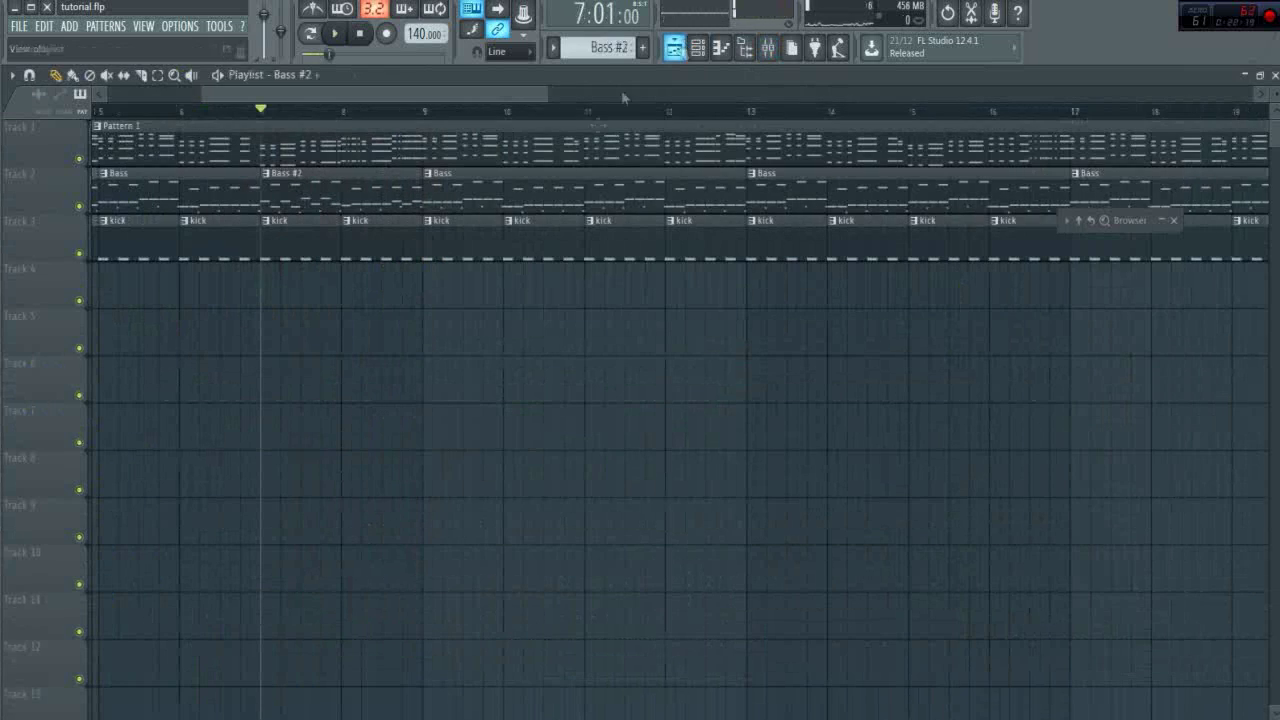
scroll(331, 307, down, 1)
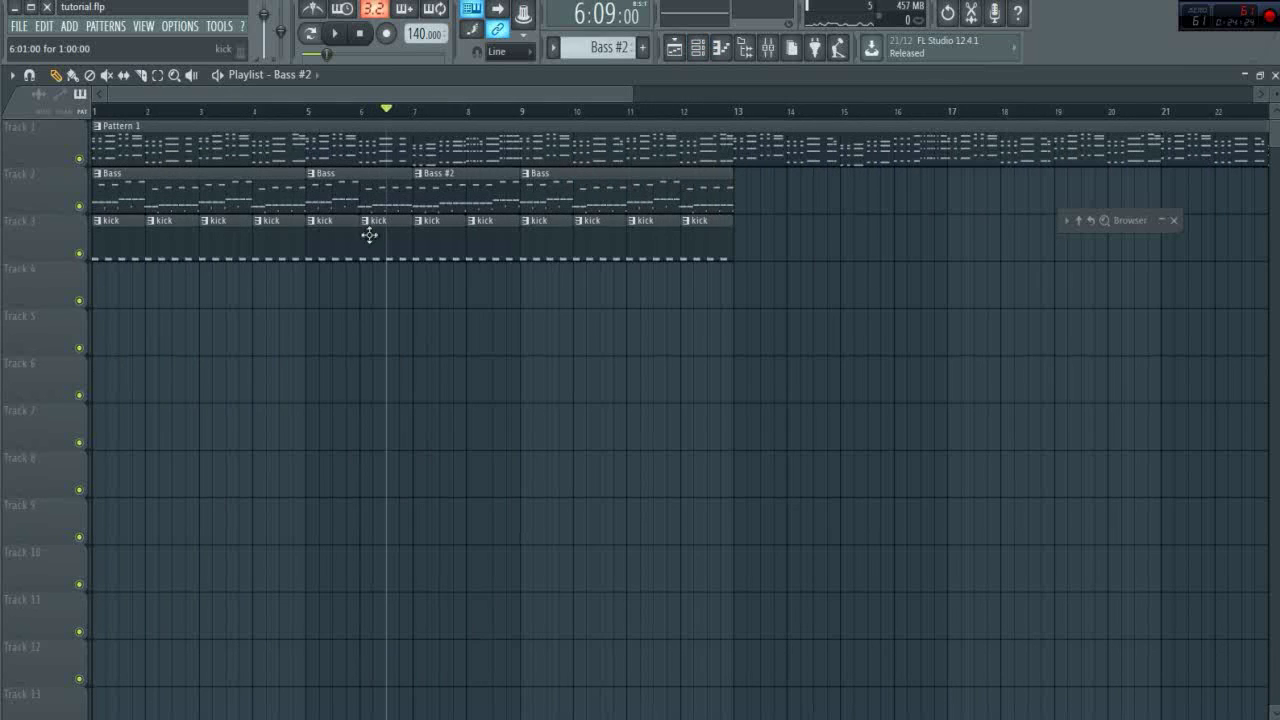
right_click(160, 191)
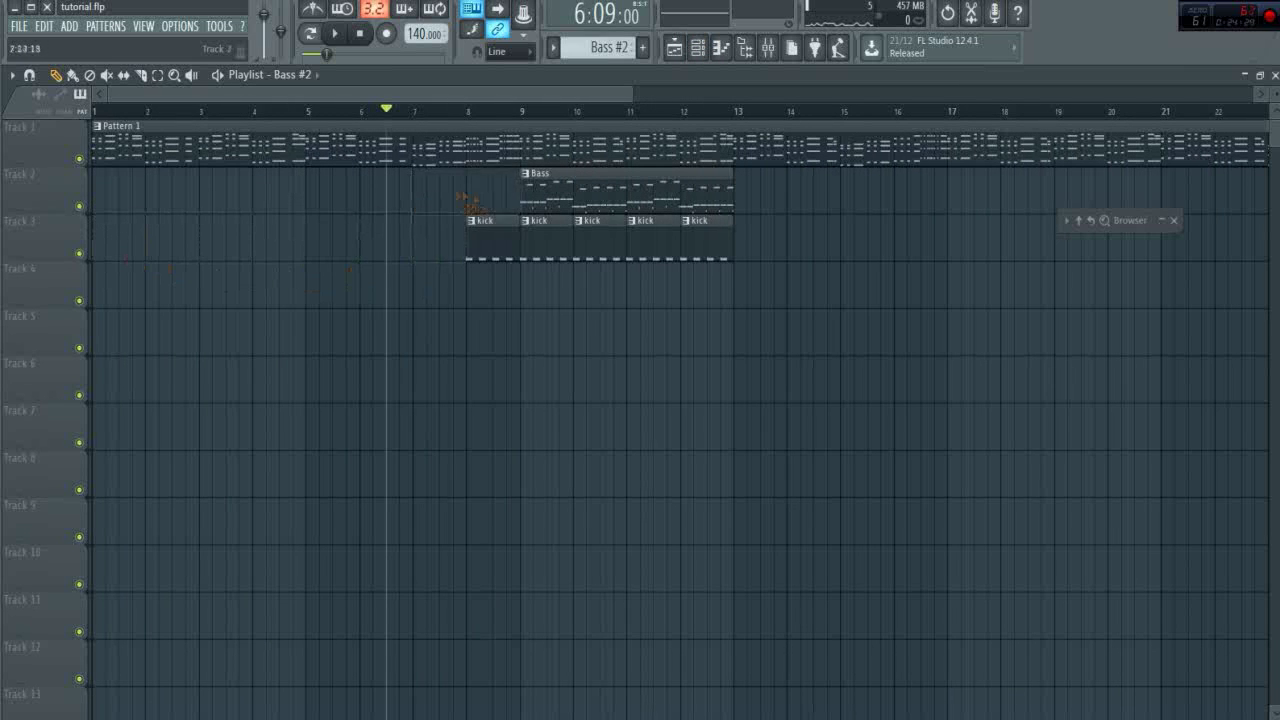
right_click(490, 232)
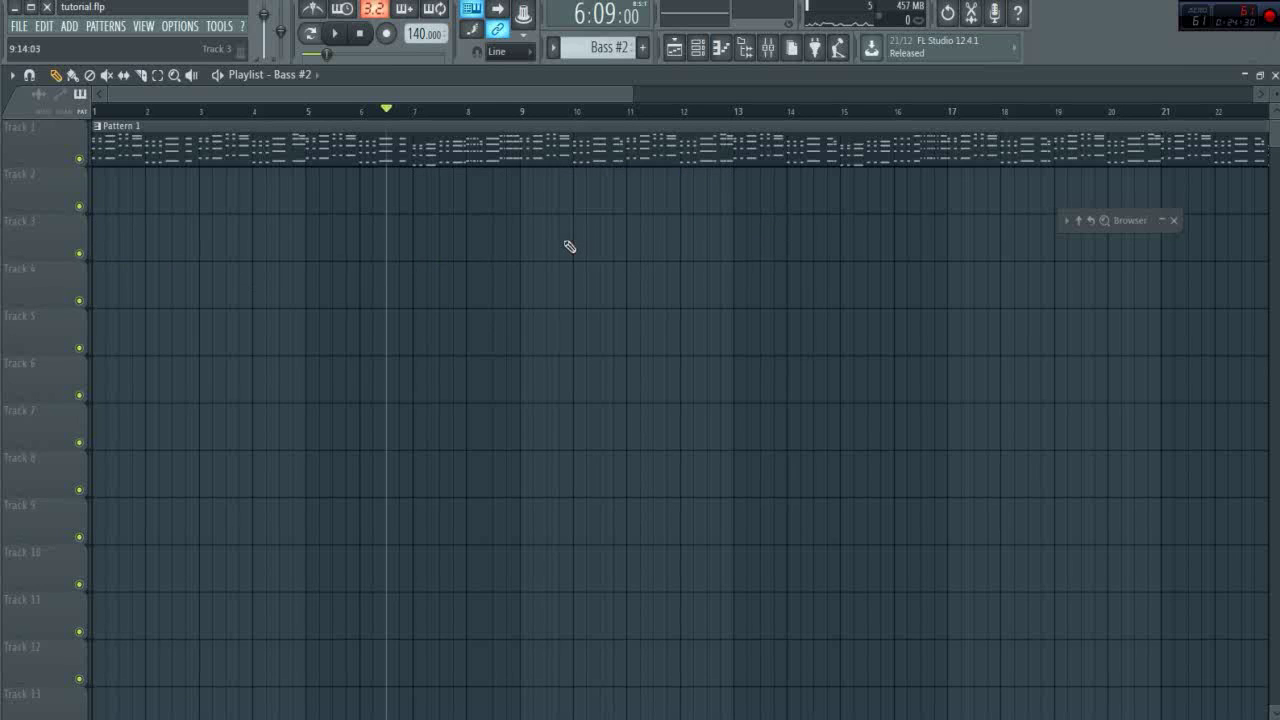
scroll(346, 306, down, 3)
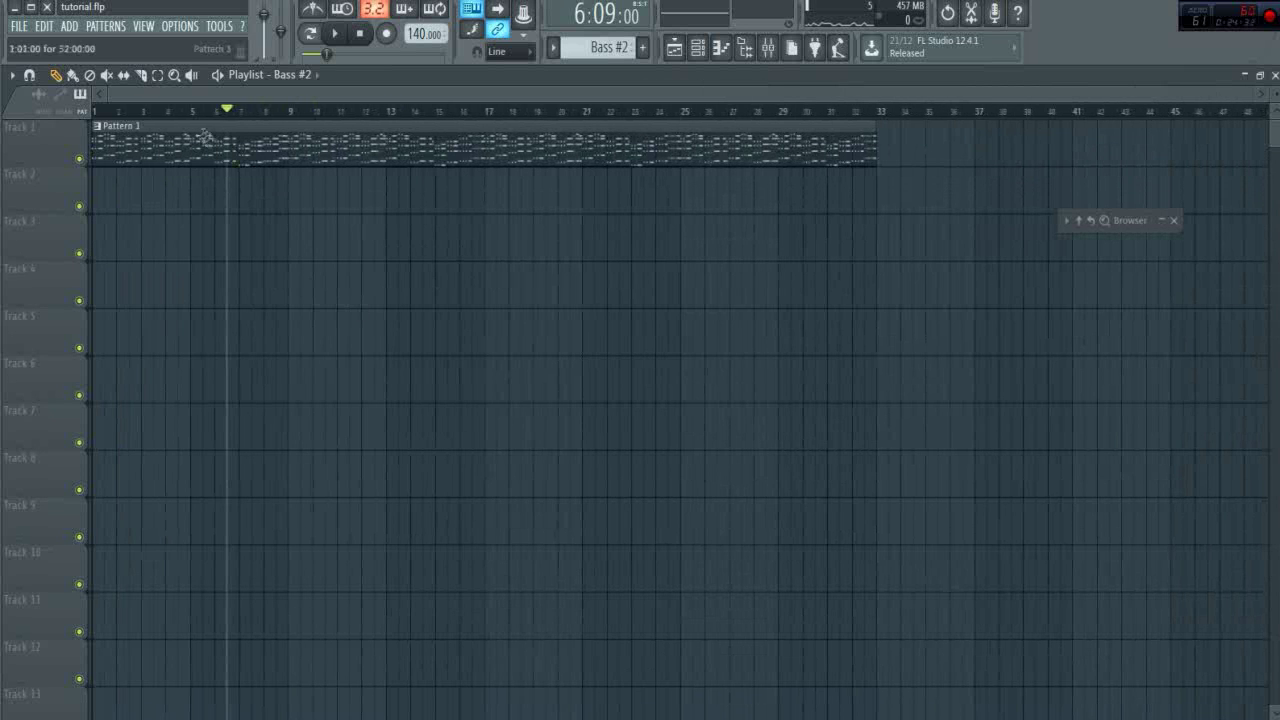
Inspect the Nexus and both Sylenth1 tracks in the mixer, and play the song to check their levels.
click(768, 48)
click(768, 48)
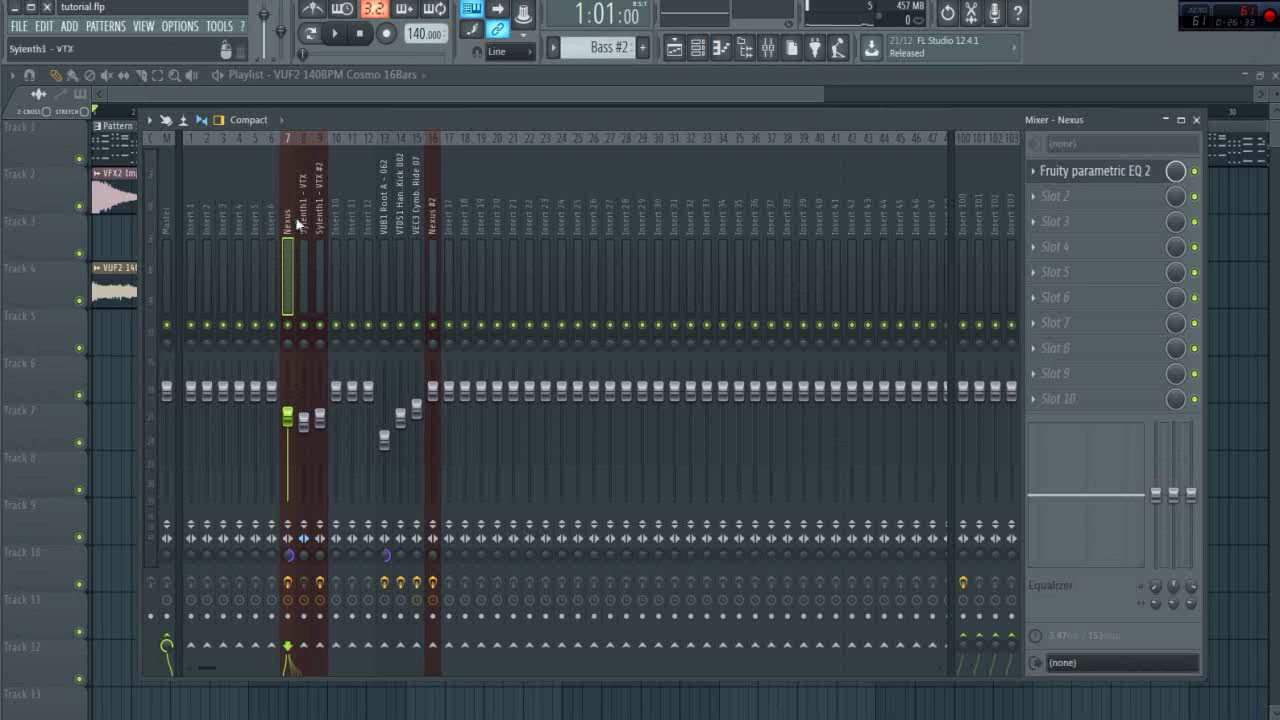
click(300, 222)
click(287, 222)
click(319, 222)
click(303, 222)
click(288, 222)
drag(576, 118, 590, 113)
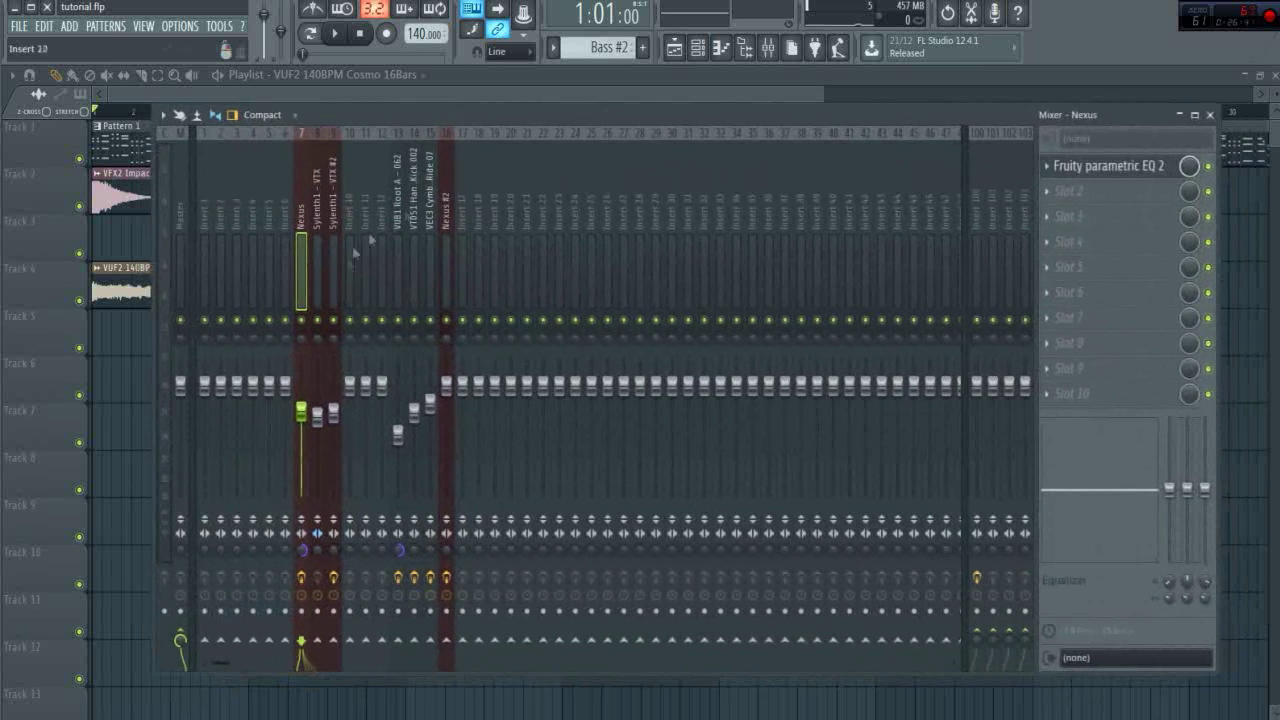
key(space)
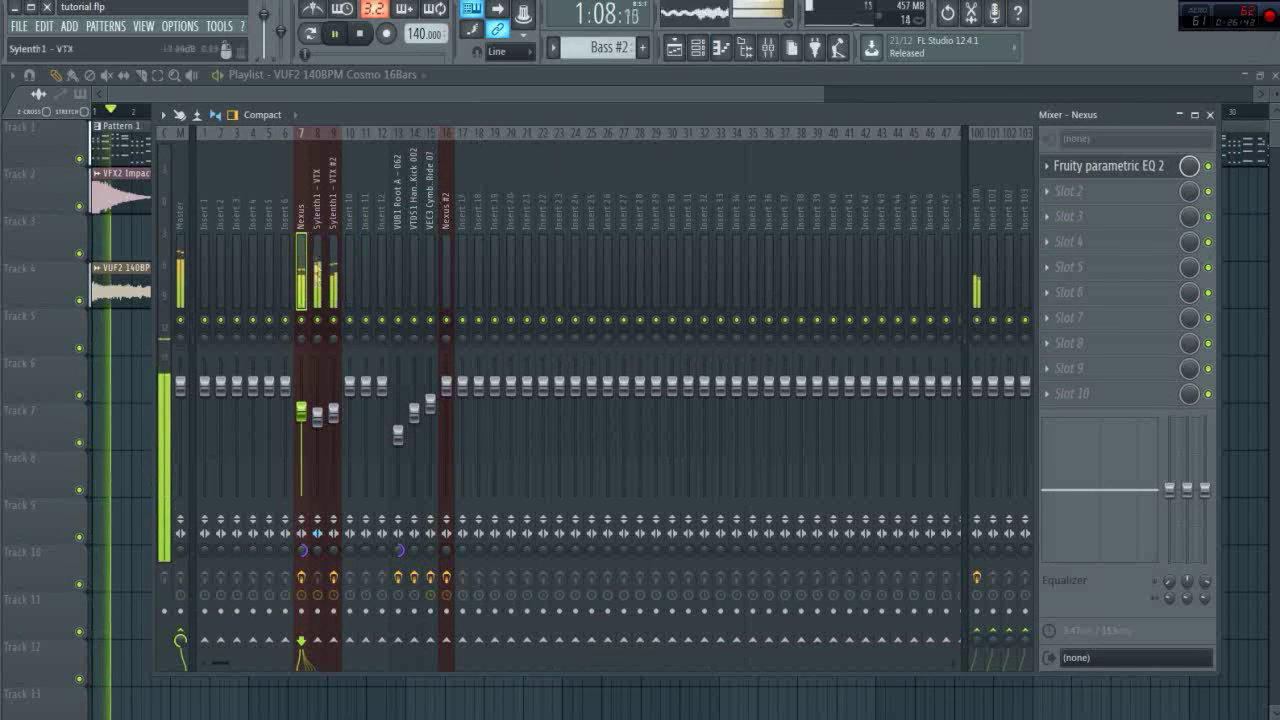
Stop playback and add DJMFilter_x64 to the second effect slot of the Nexus mixer track.
click(697, 47)
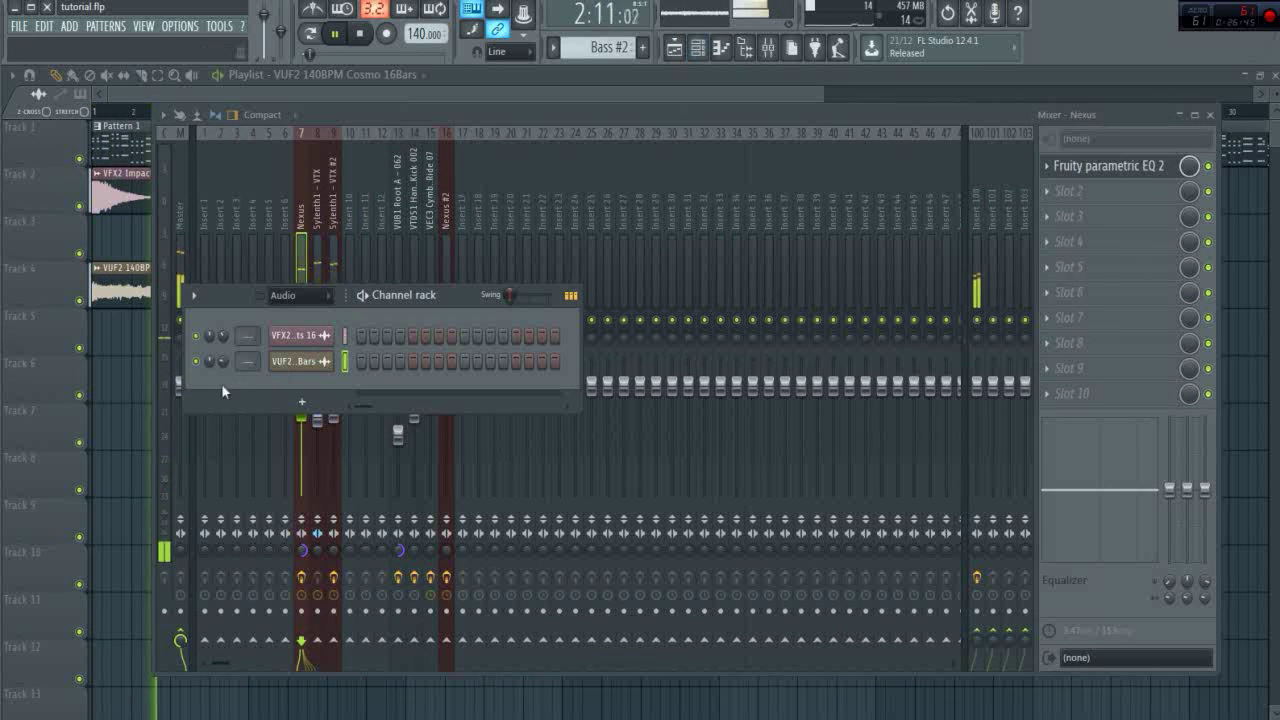
key(space)
click(1068, 191)
click(1047, 85)
drag(89, 175, 462, 333)
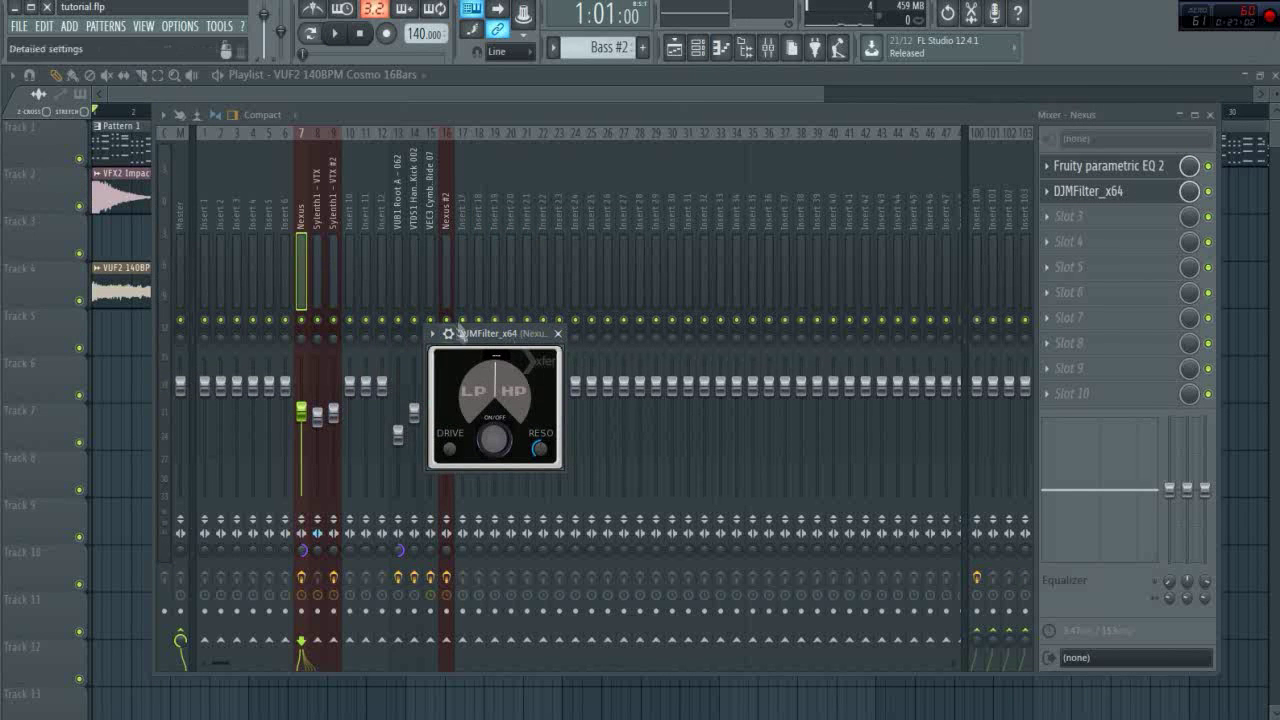
Browse the parameters of the Nexus track's DJMFilter_x64 and create an automation clip for its knob parameter.
click(431, 334)
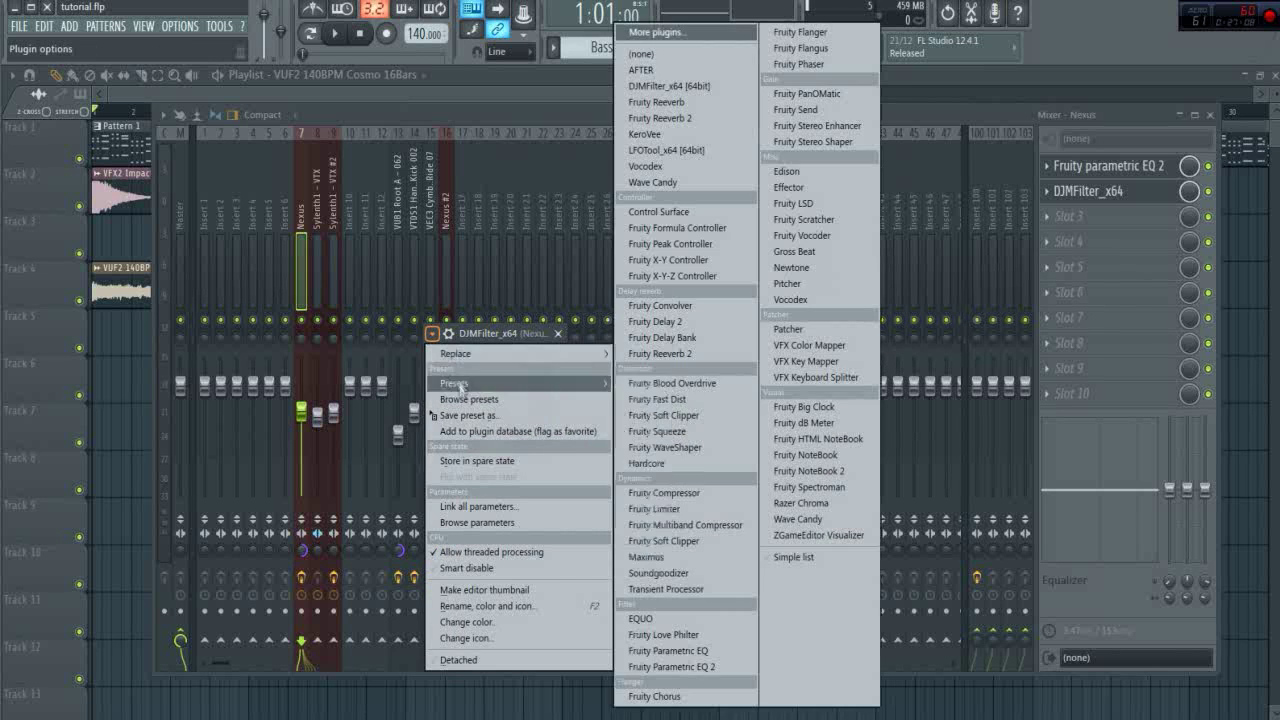
click(481, 401)
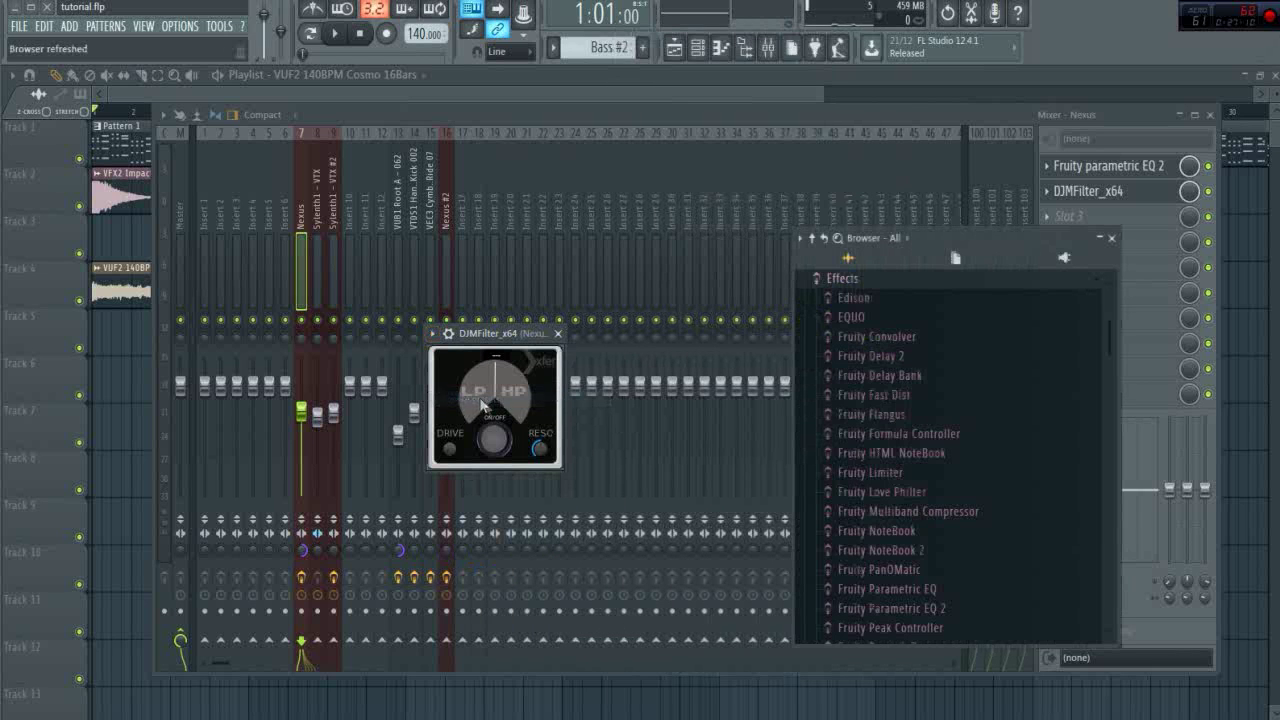
scroll(817, 409, down, 10)
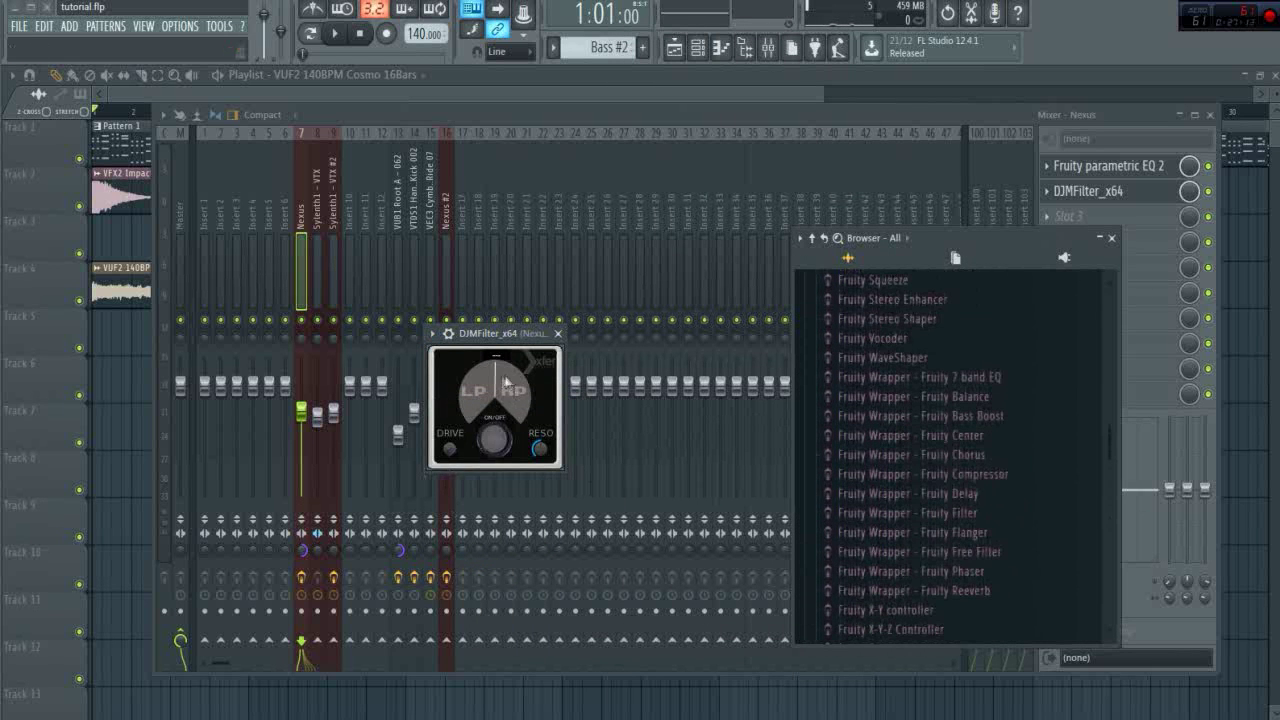
click(433, 334)
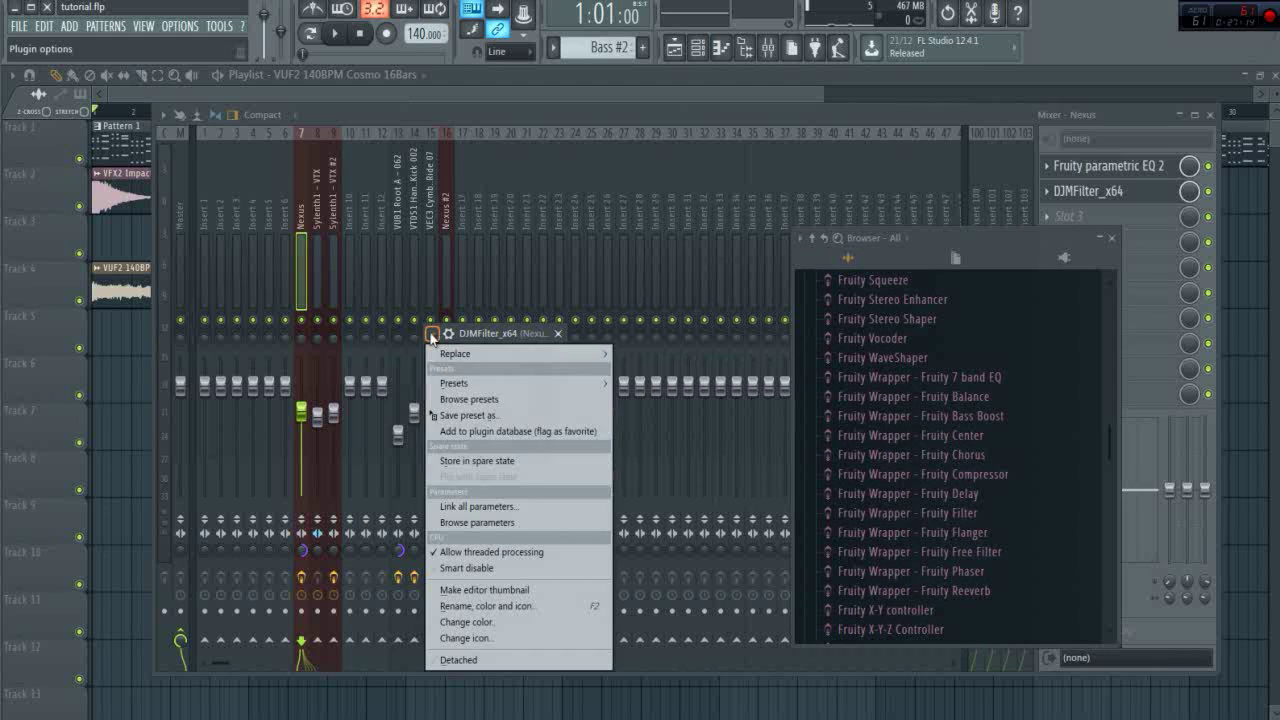
click(456, 525)
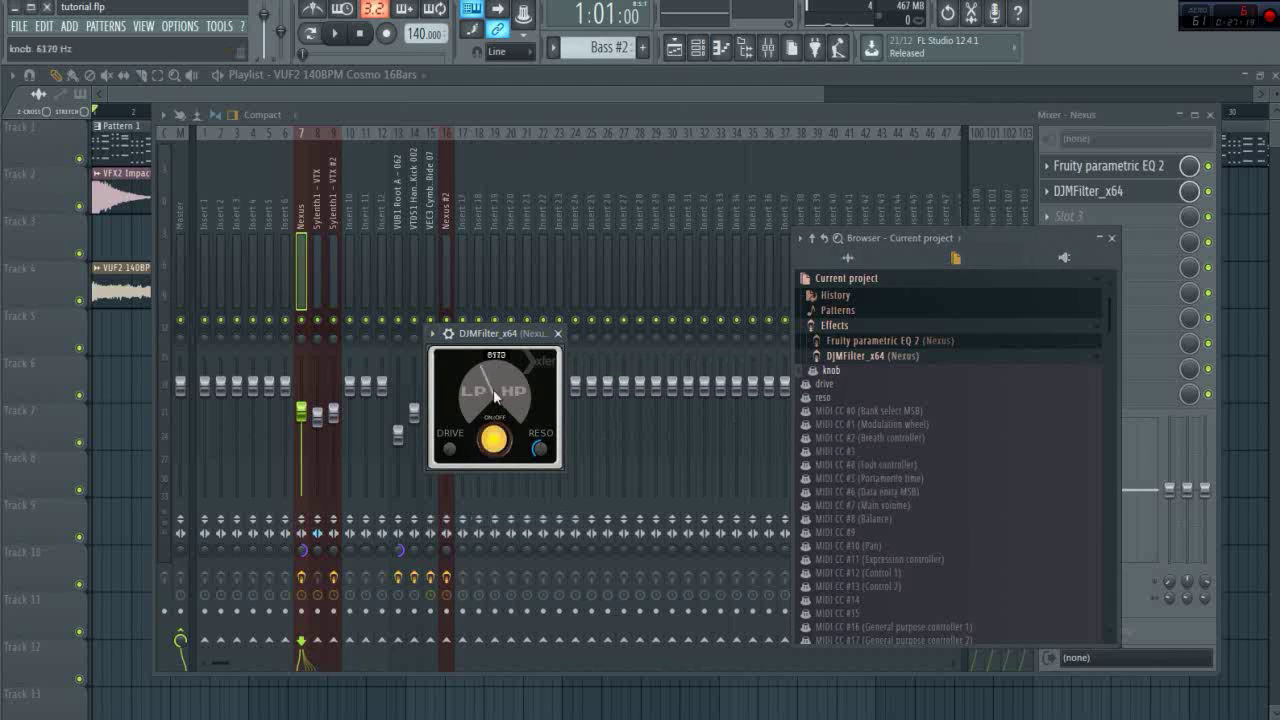
right_click(838, 372)
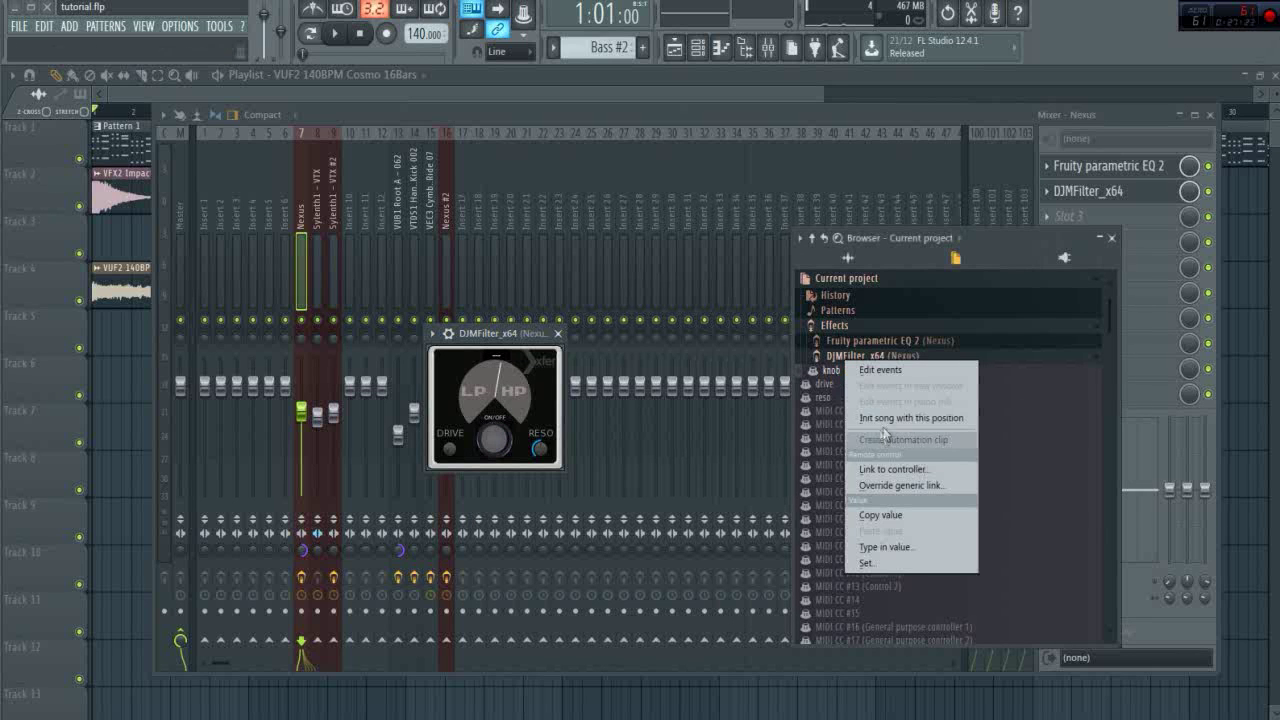
click(876, 437)
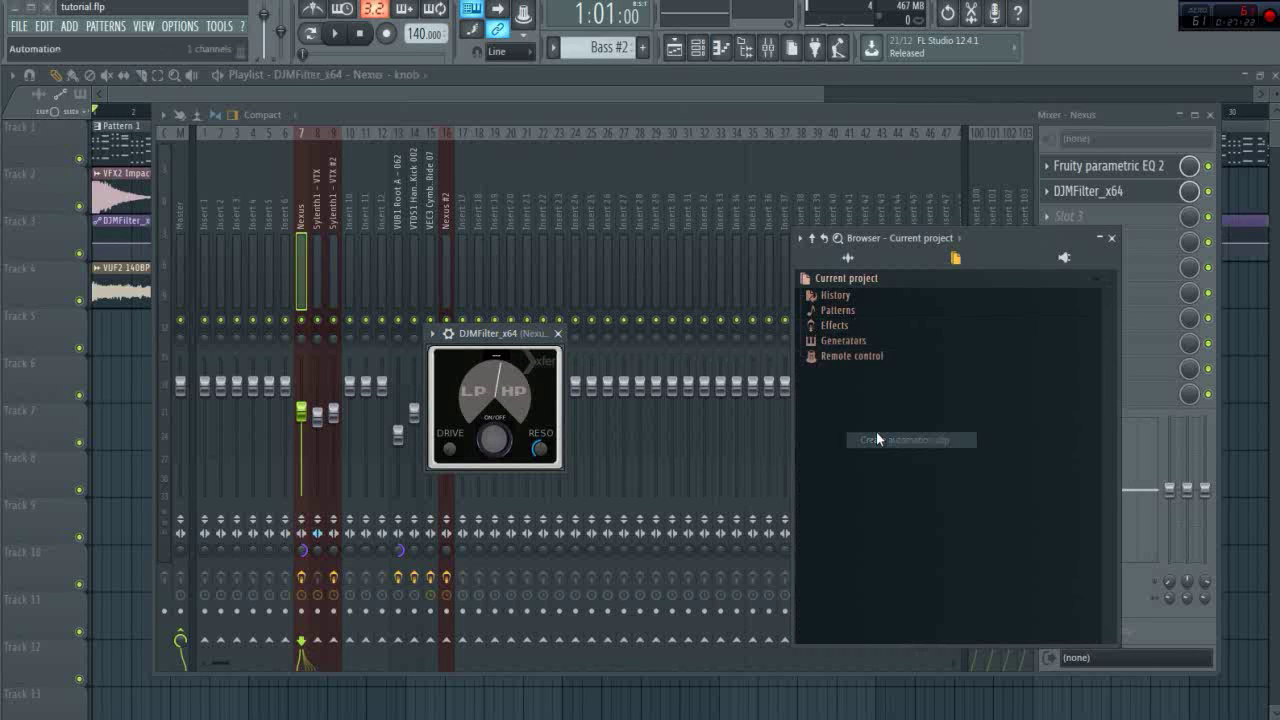
Move the new filter automation clip to playlist Track 7 and rename it "Cutofflider XdxDxd".
click(128, 262)
drag(128, 262, 110, 432)
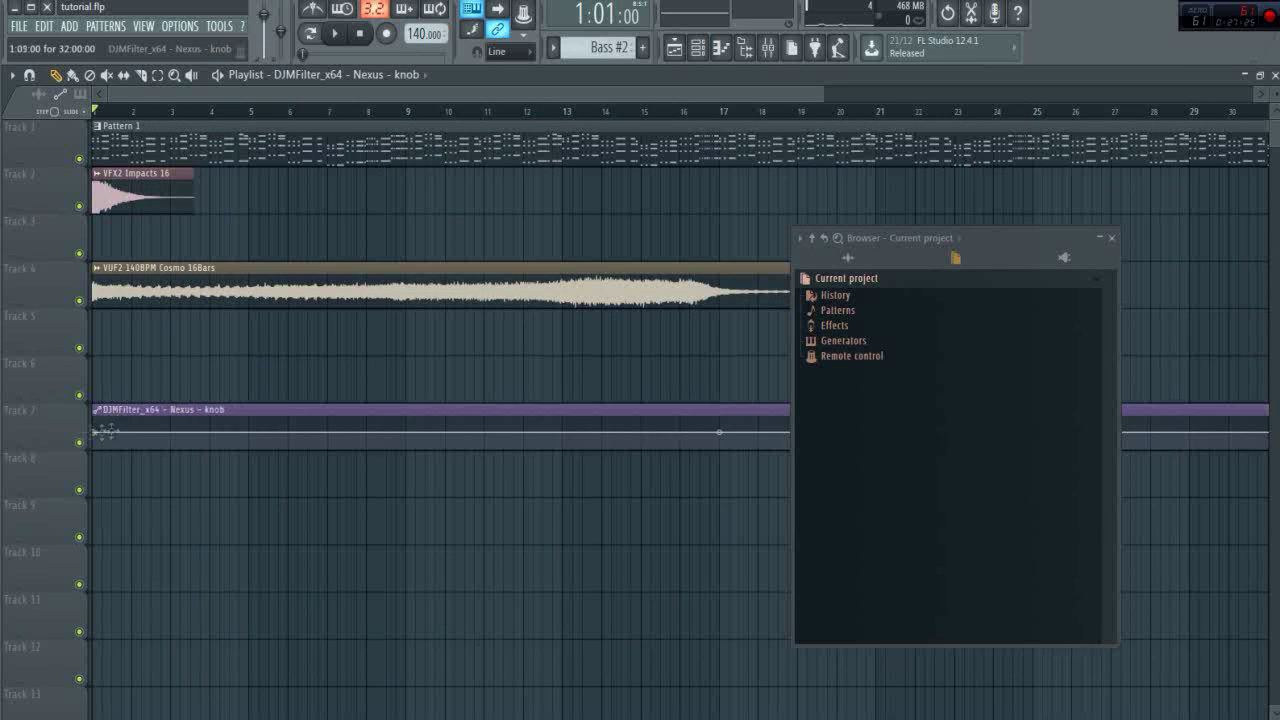
right_click(97, 416)
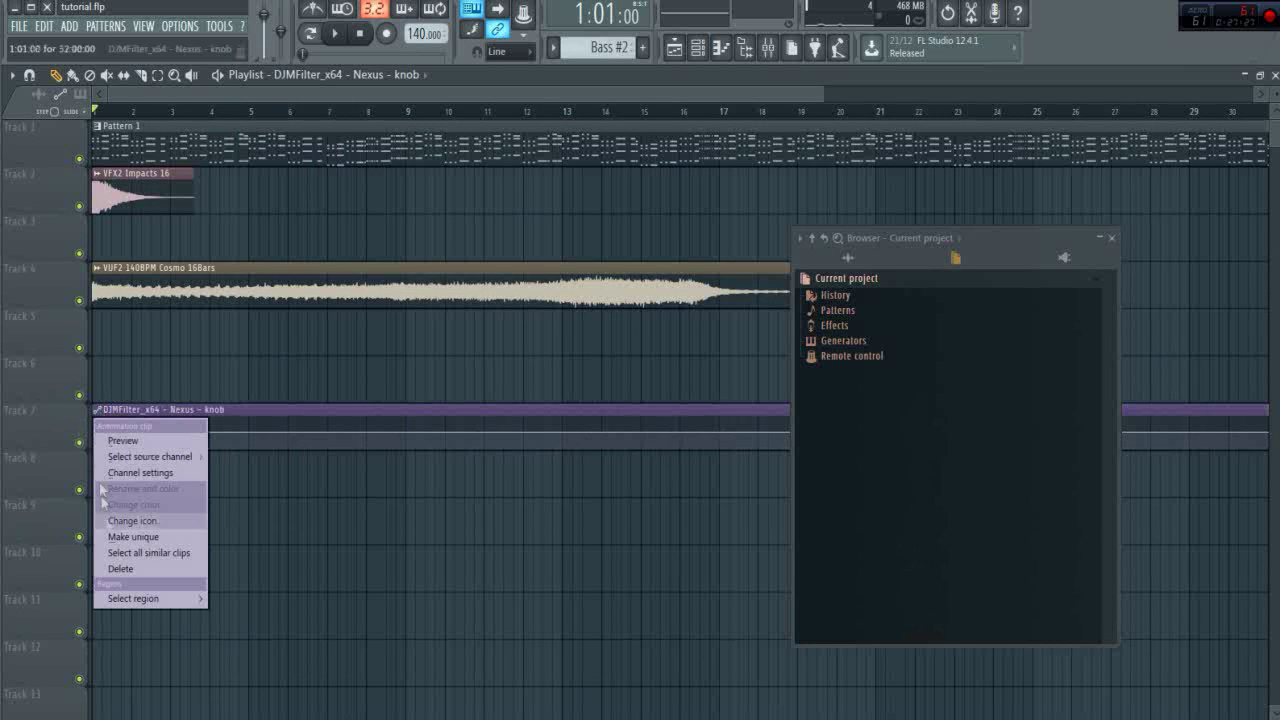
click(175, 488)
text(C)
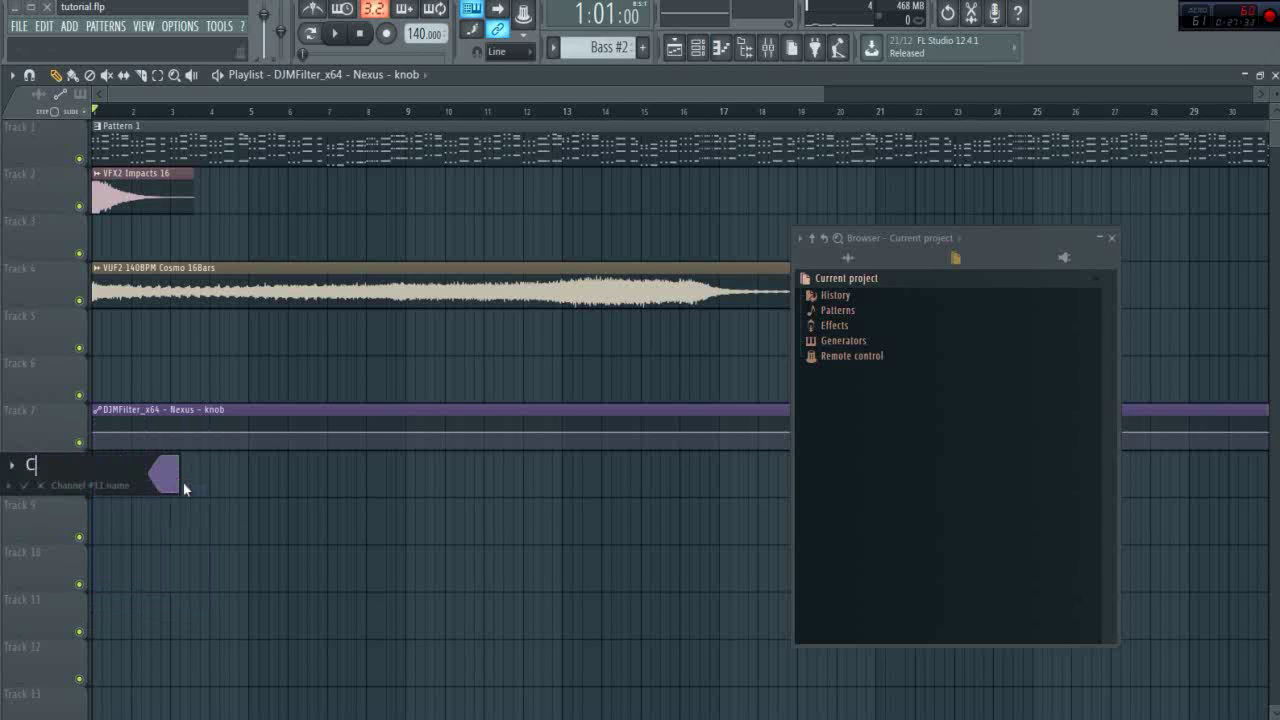
text(utofflider XdxDxd)
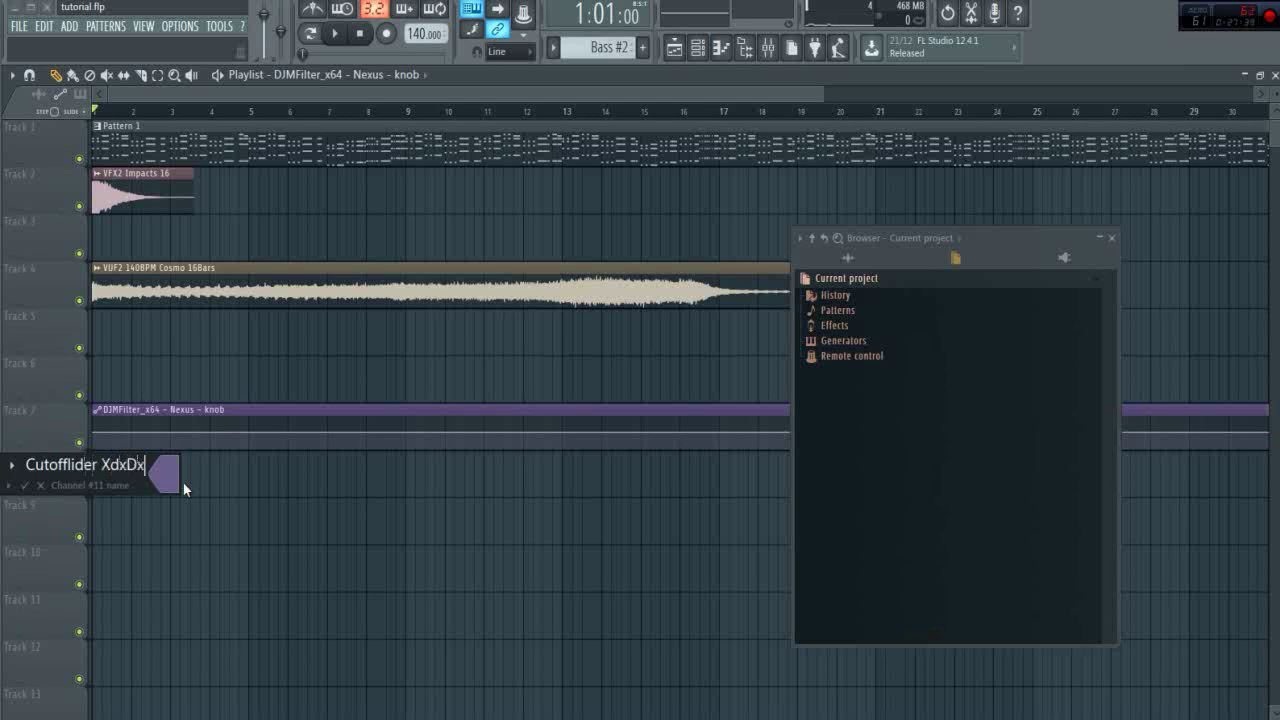
key(Return)
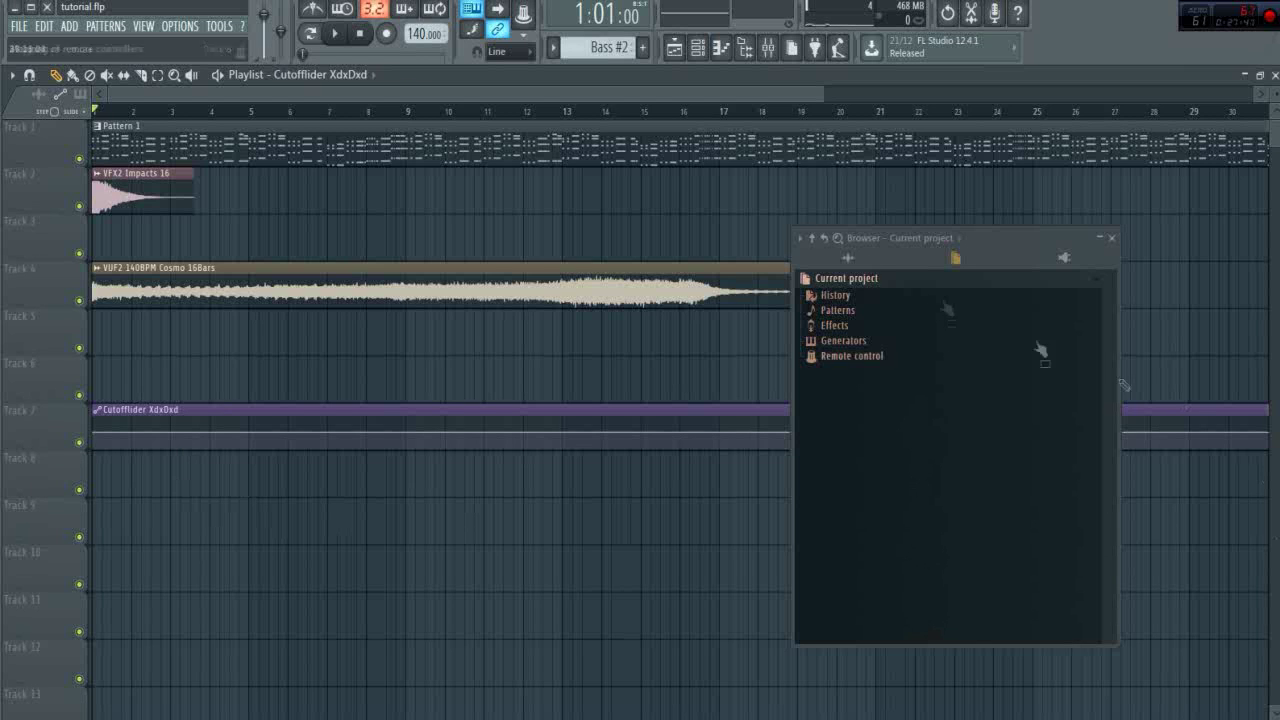
click(1111, 238)
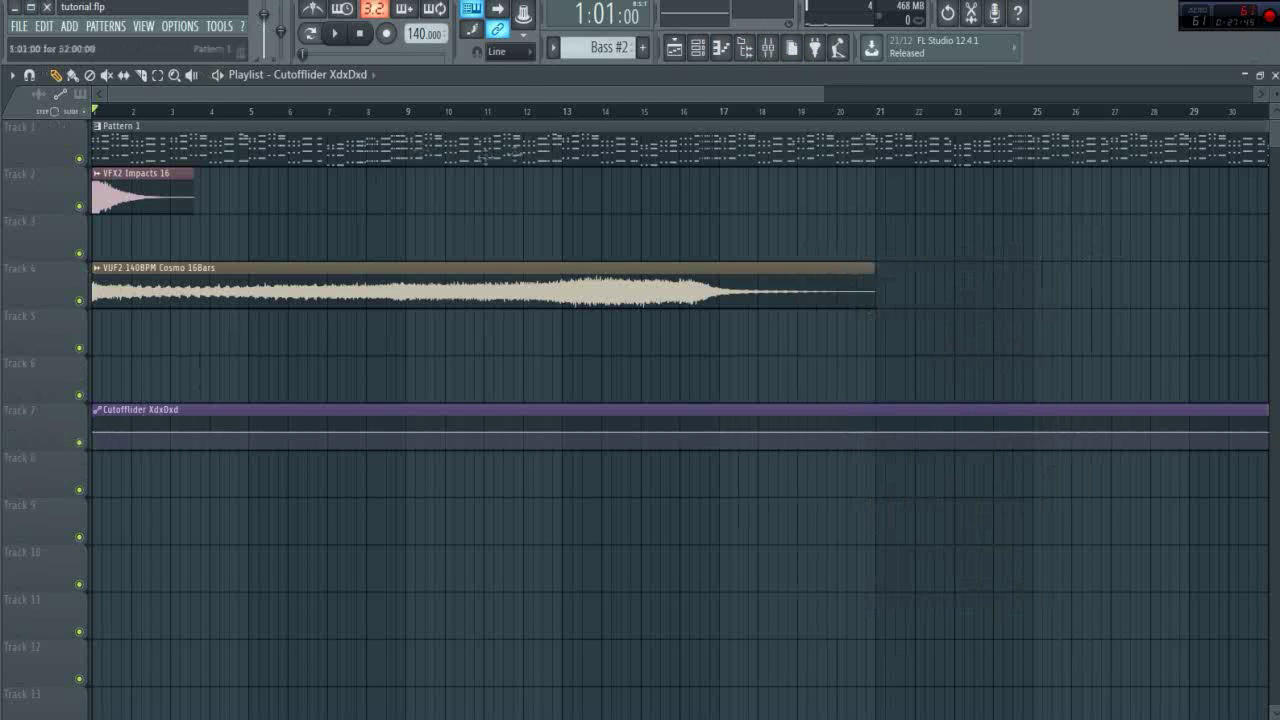
Add DJMFilter_x64 to the first effect slot of Sylenth1 - VTX and the second slot of Sylenth1 - VTX #2.
click(771, 50)
click(323, 217)
click(334, 217)
click(290, 216)
click(307, 215)
click(316, 220)
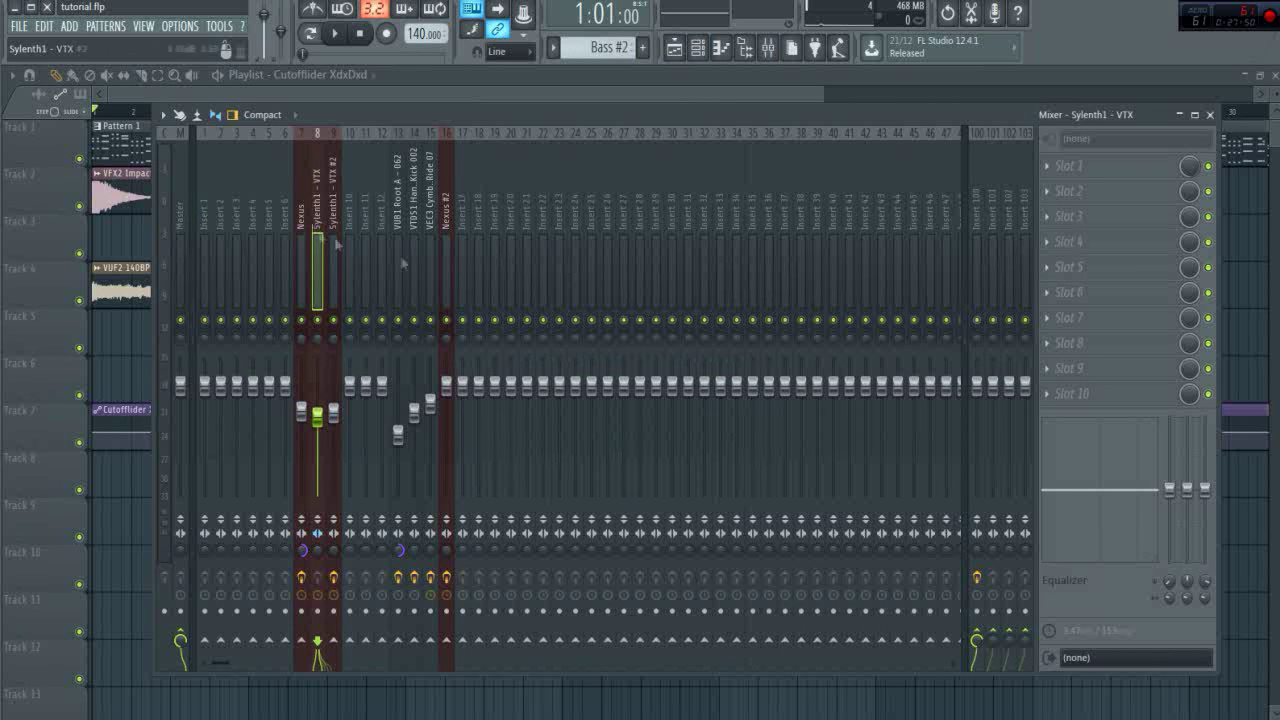
click(1040, 167)
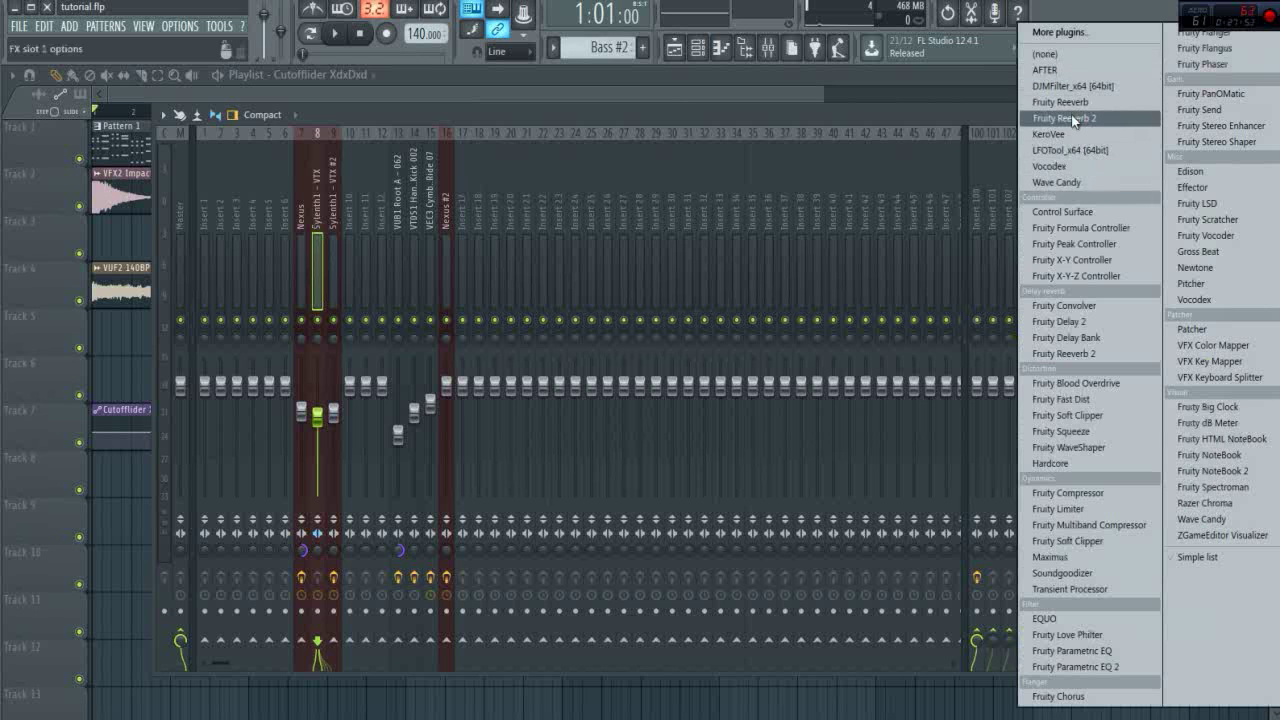
click(1070, 87)
click(335, 192)
click(1050, 172)
Link the DJMFilter_x64 knob on the Sylenth1 - VTX track to the Cutofflider XdxDxd automation clip as internal controller.
click(1092, 170)
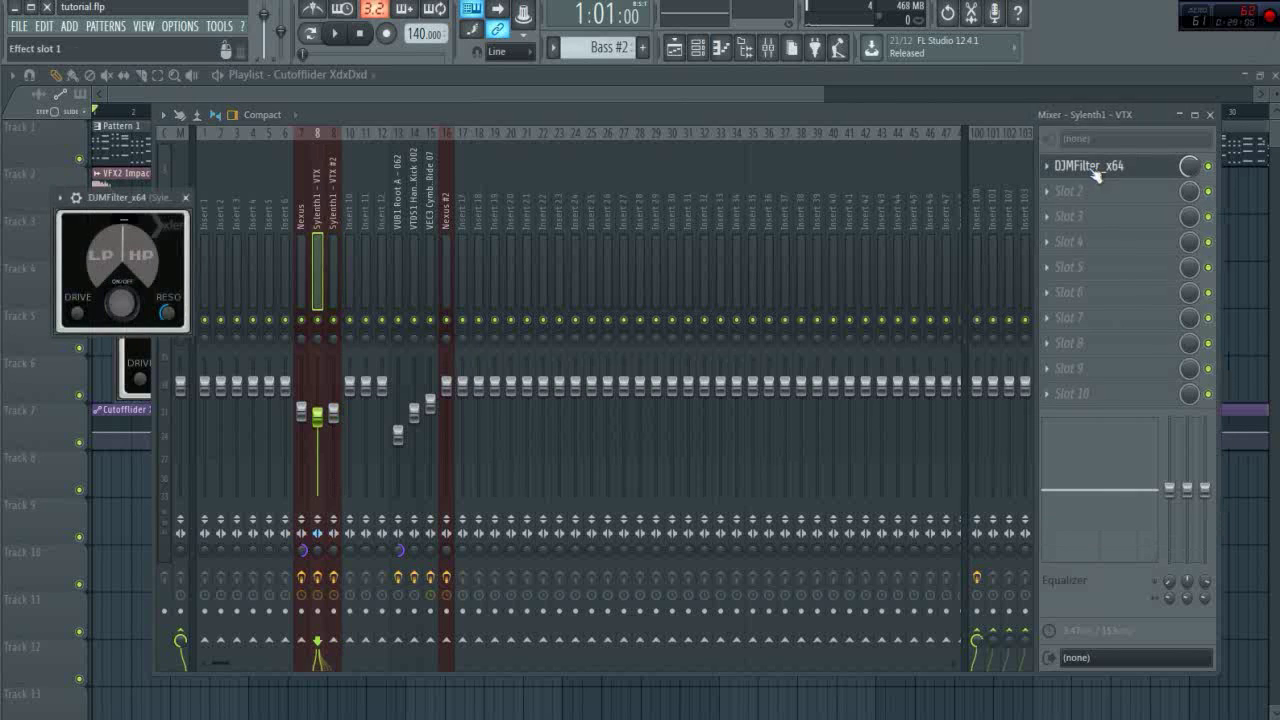
click(60, 197)
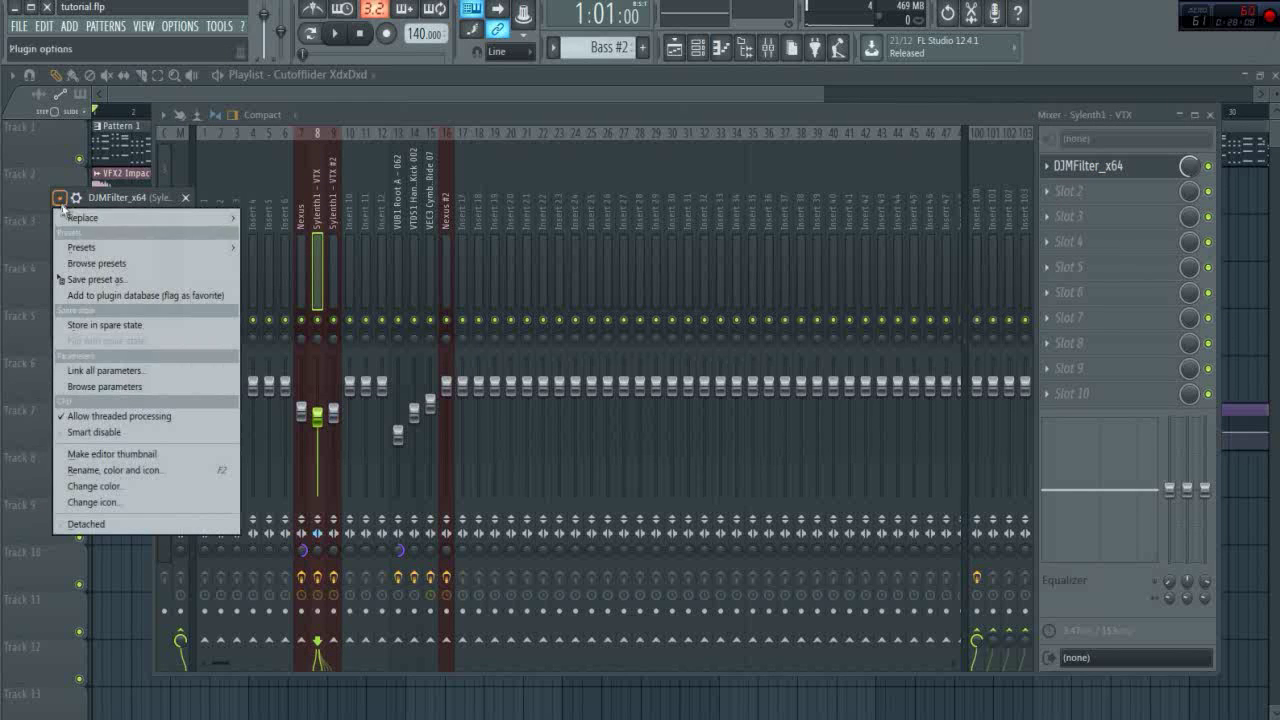
click(86, 387)
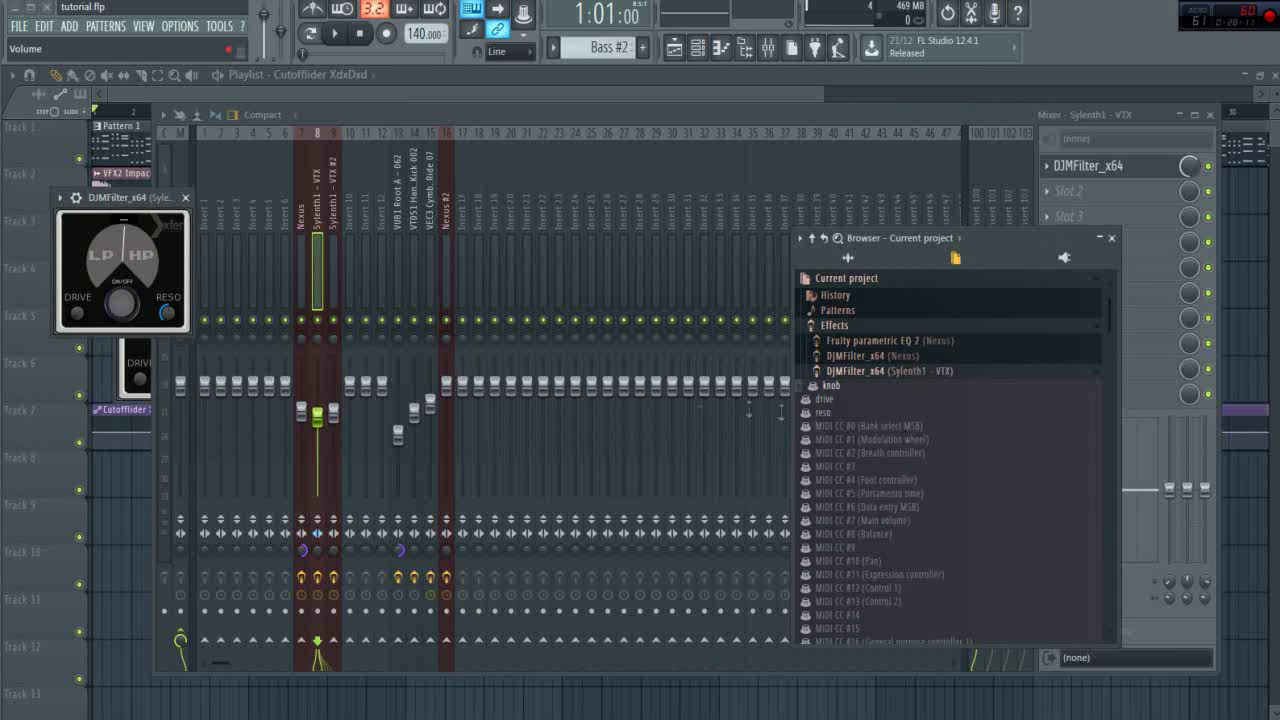
right_click(838, 387)
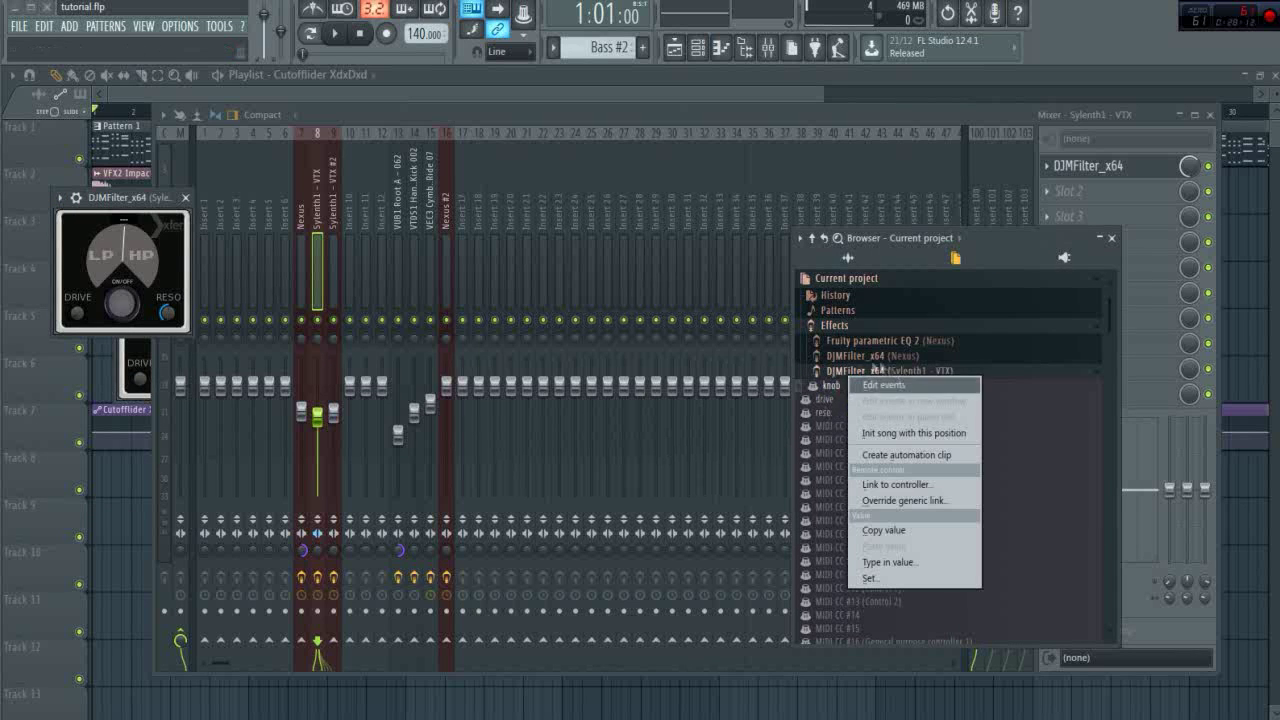
click(882, 484)
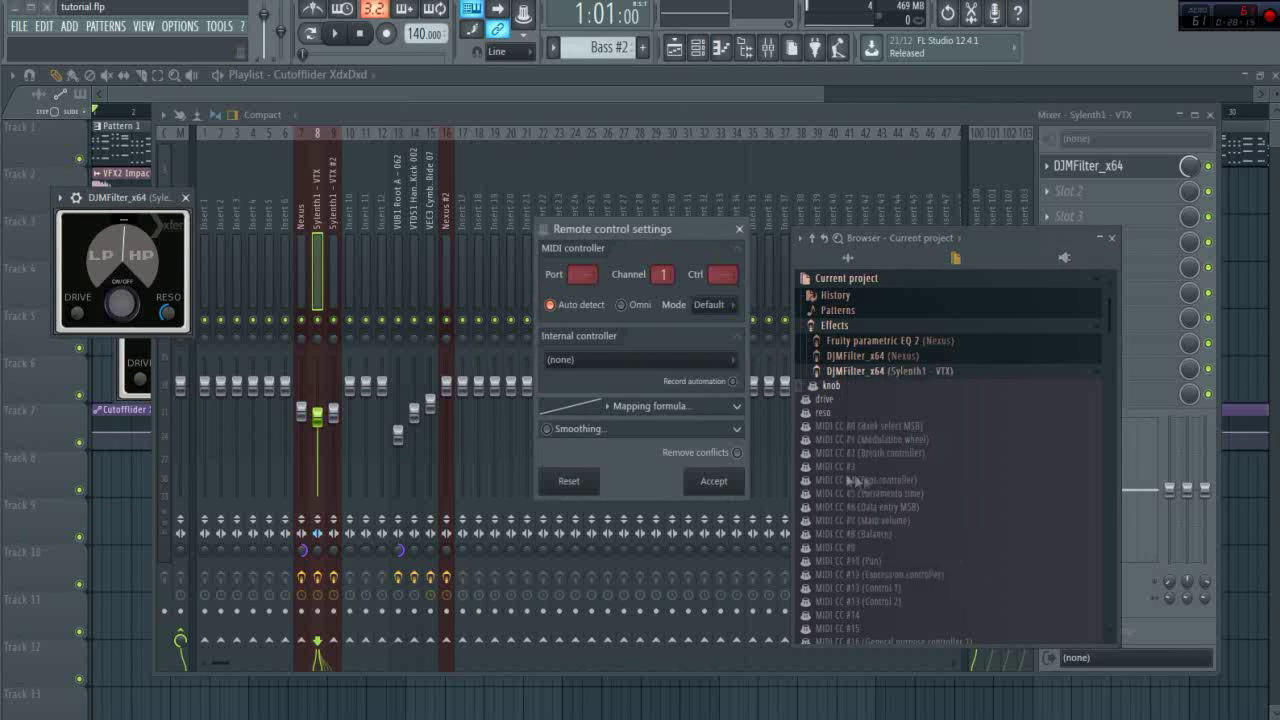
click(737, 452)
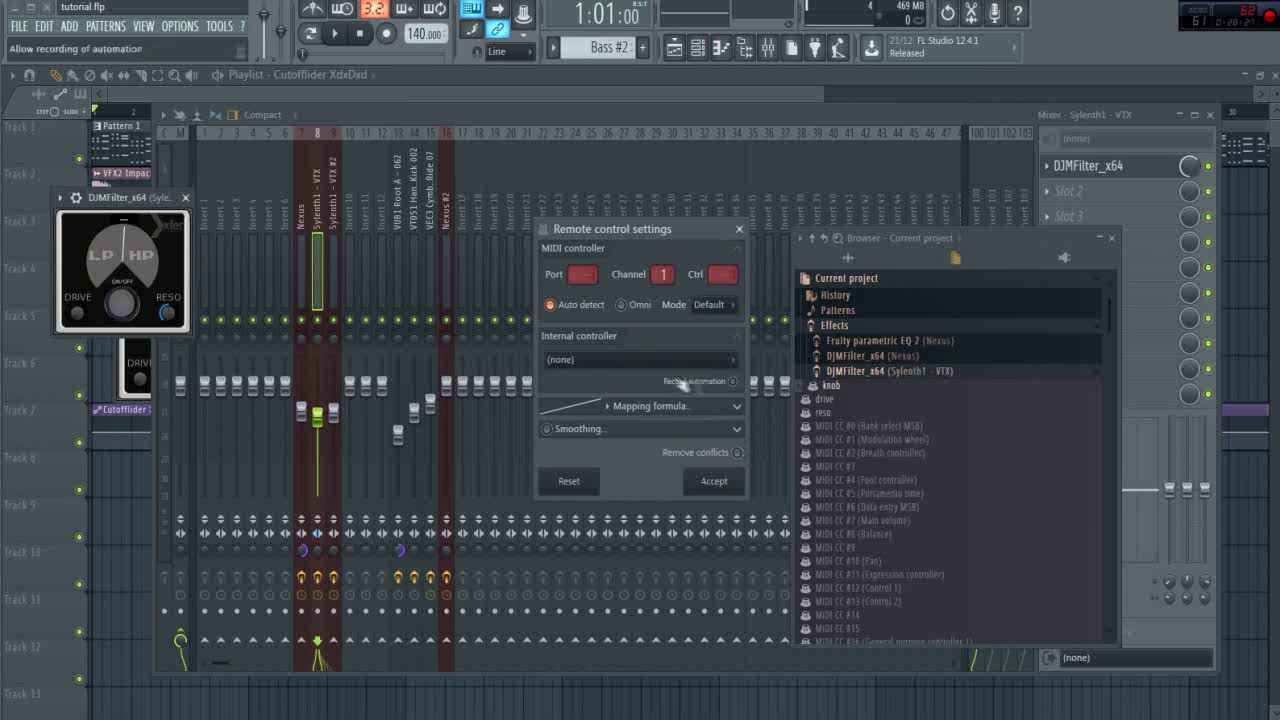
click(632, 362)
click(631, 369)
click(631, 366)
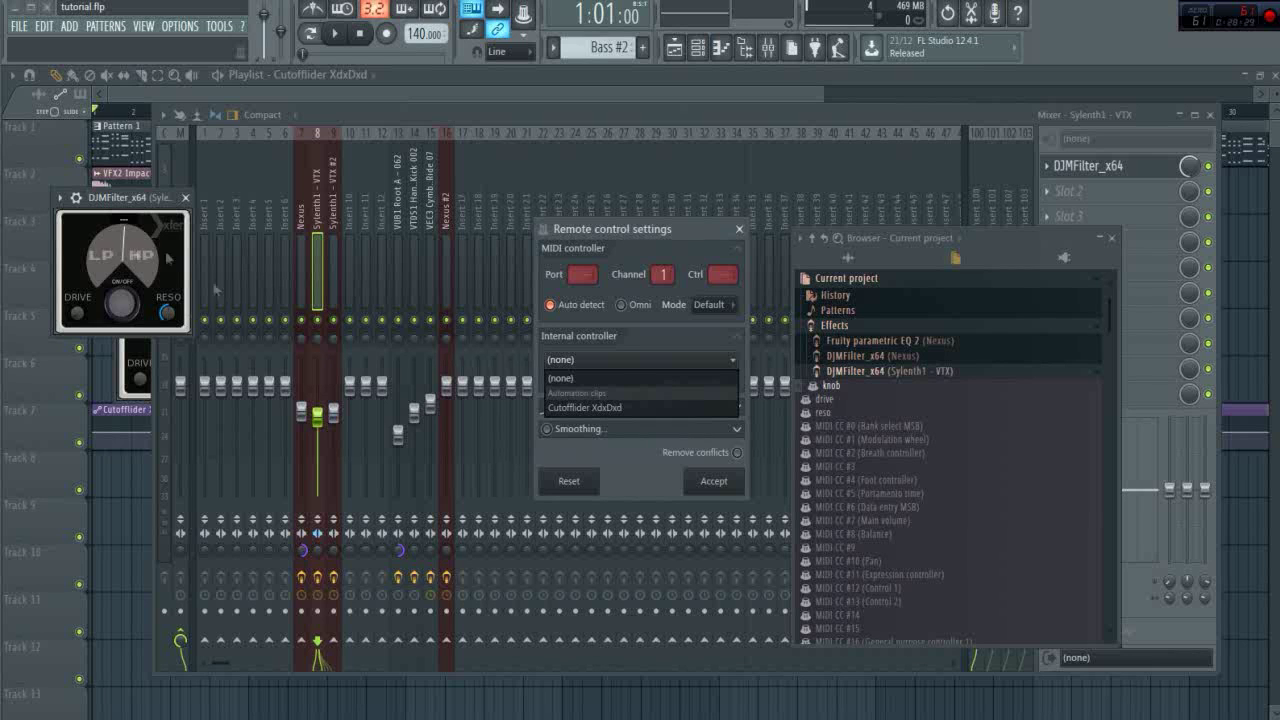
click(143, 205)
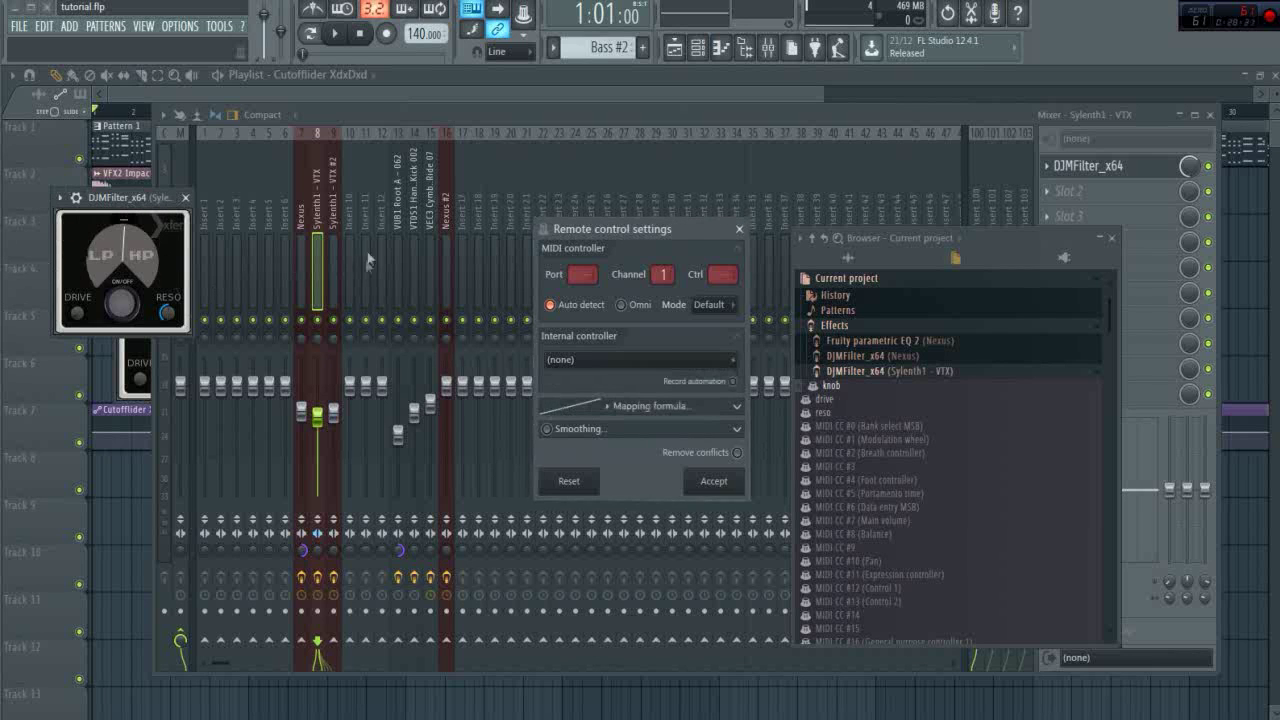
click(590, 362)
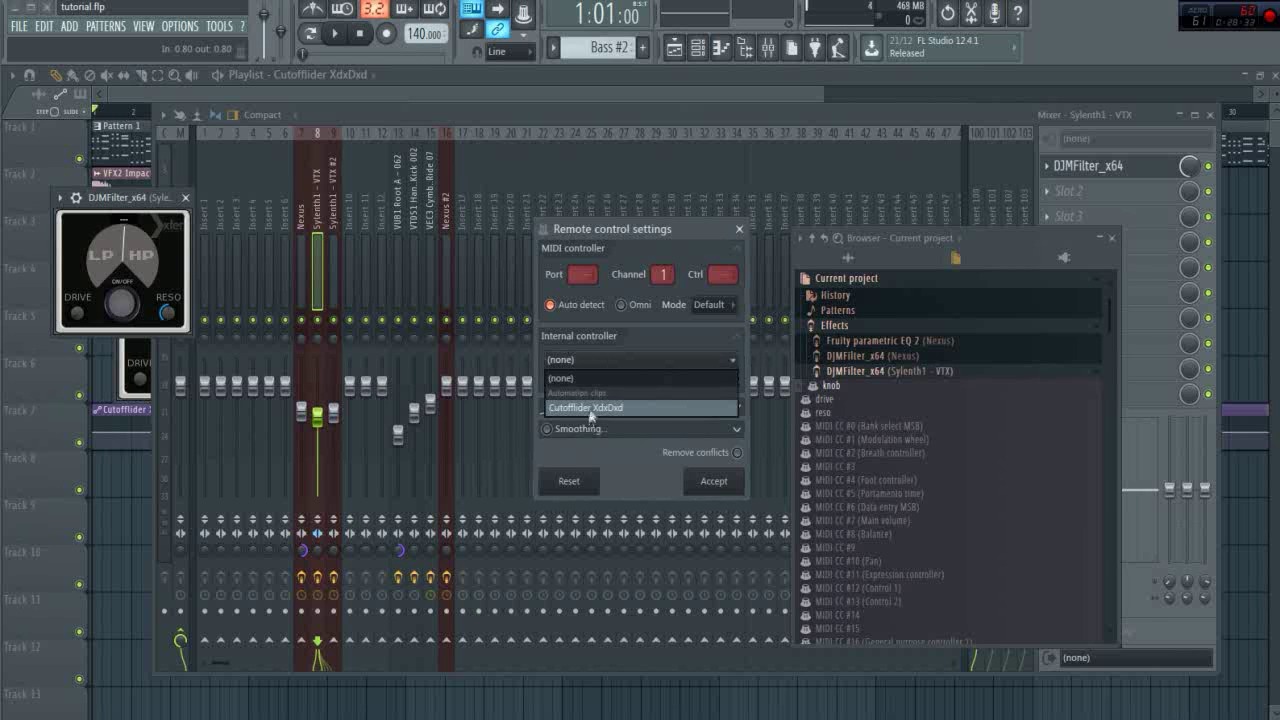
click(591, 410)
click(721, 488)
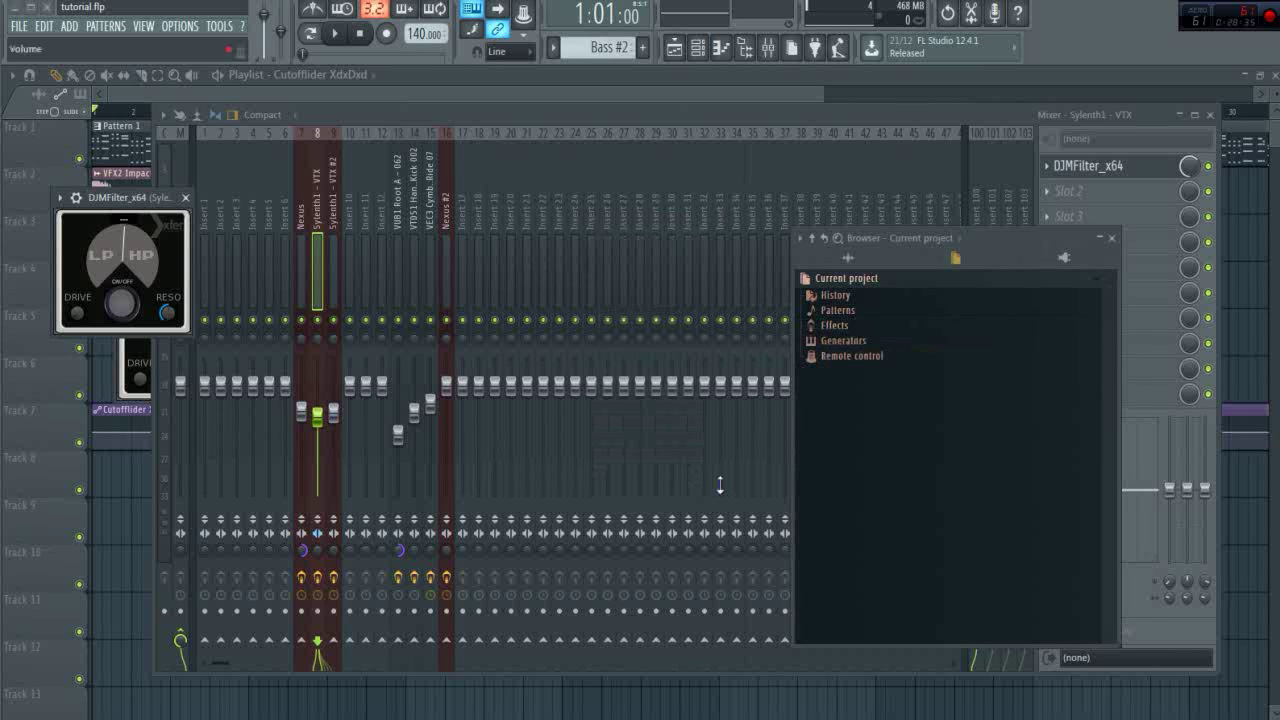
Link the DJMFilter_x64 knob on Sylenth1 - VTX #2 to the Cutofflider XdxDxd clip and return to the playlist.
click(331, 211)
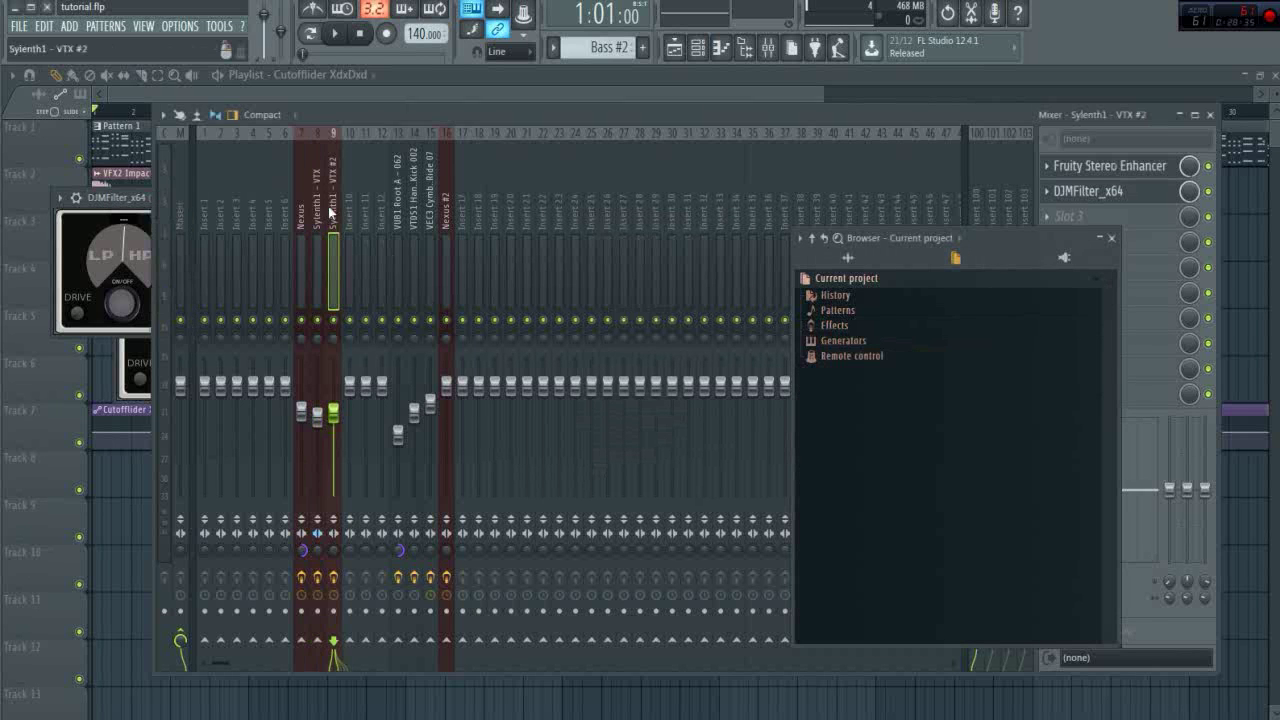
click(1080, 191)
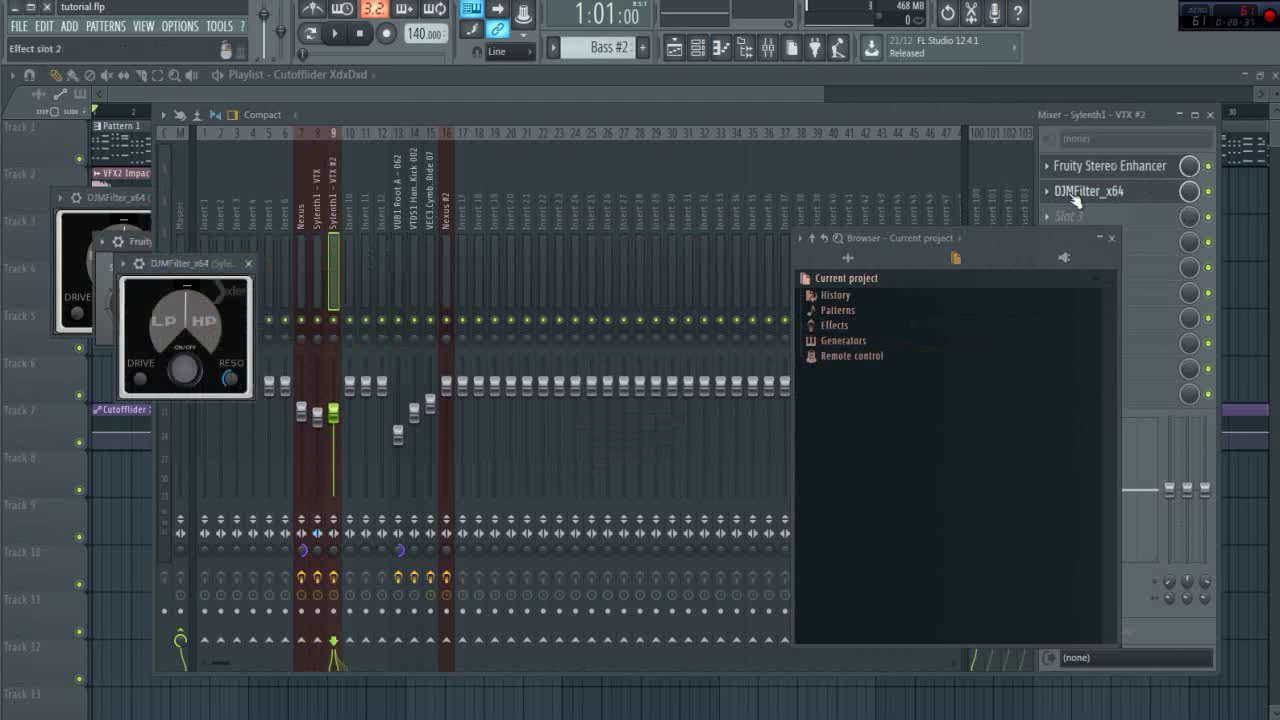
click(122, 263)
mouse_move(176, 313)
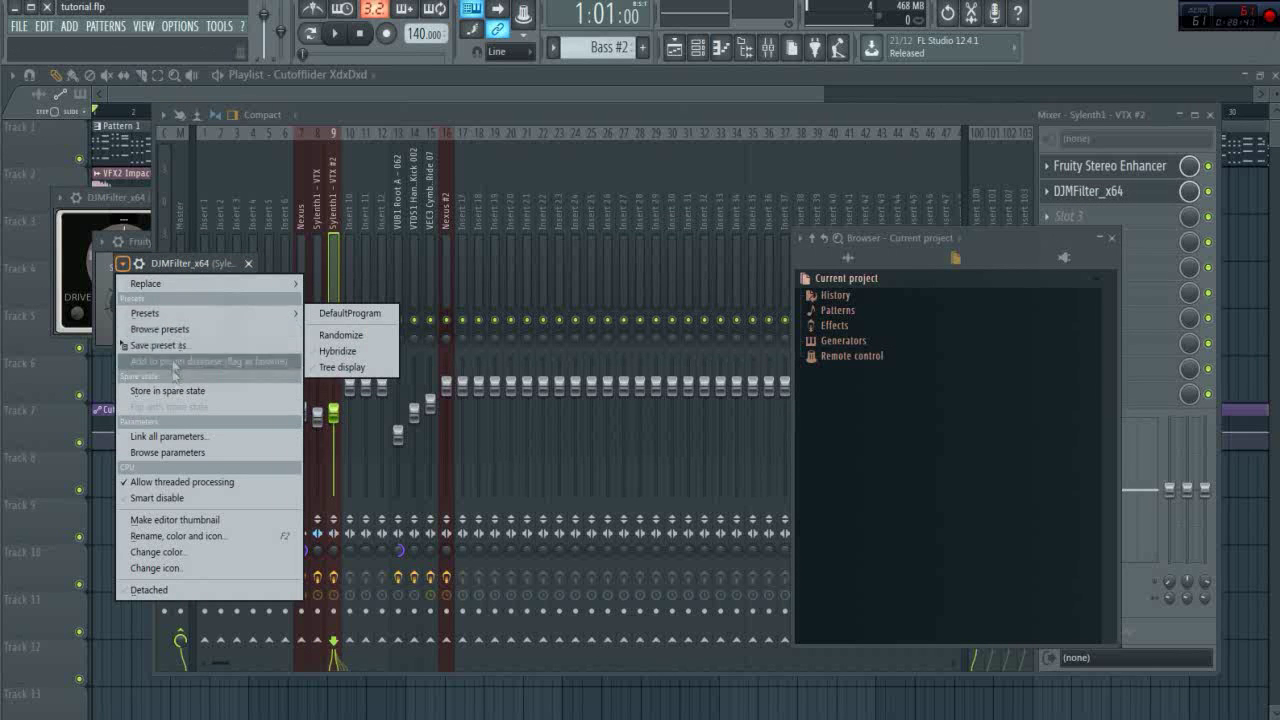
click(167, 452)
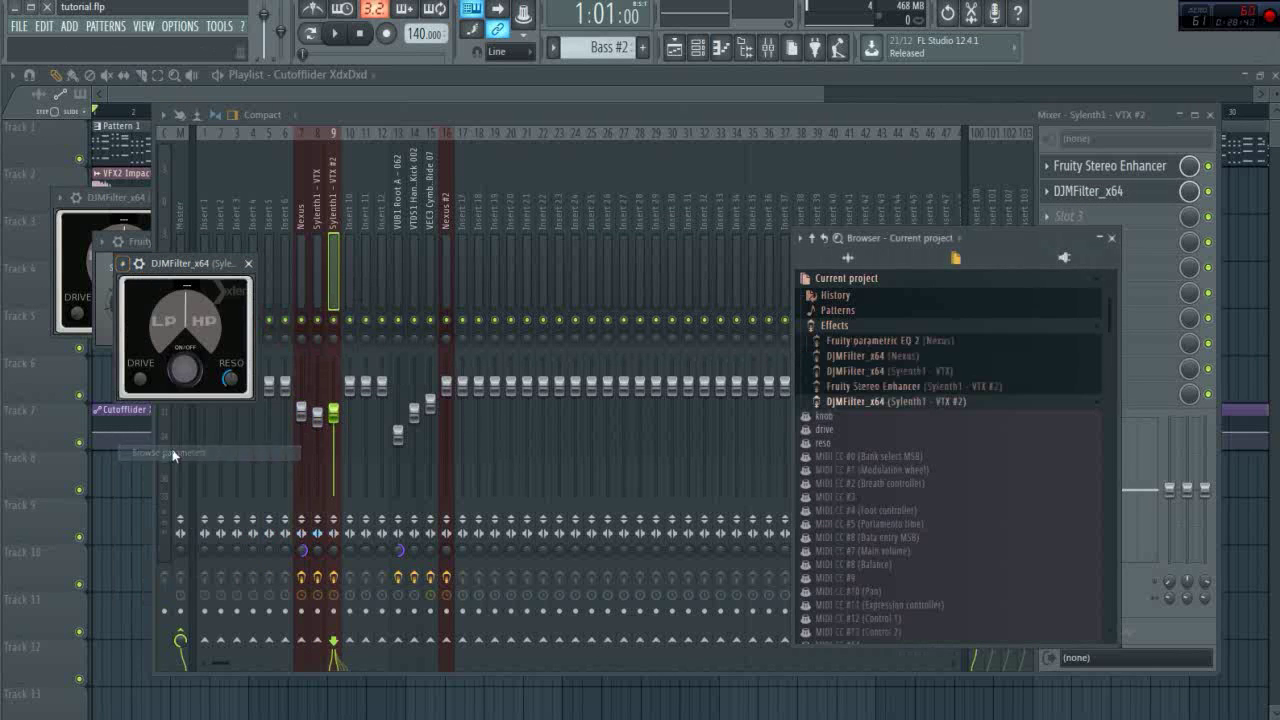
right_click(843, 416)
click(907, 516)
click(656, 359)
click(598, 407)
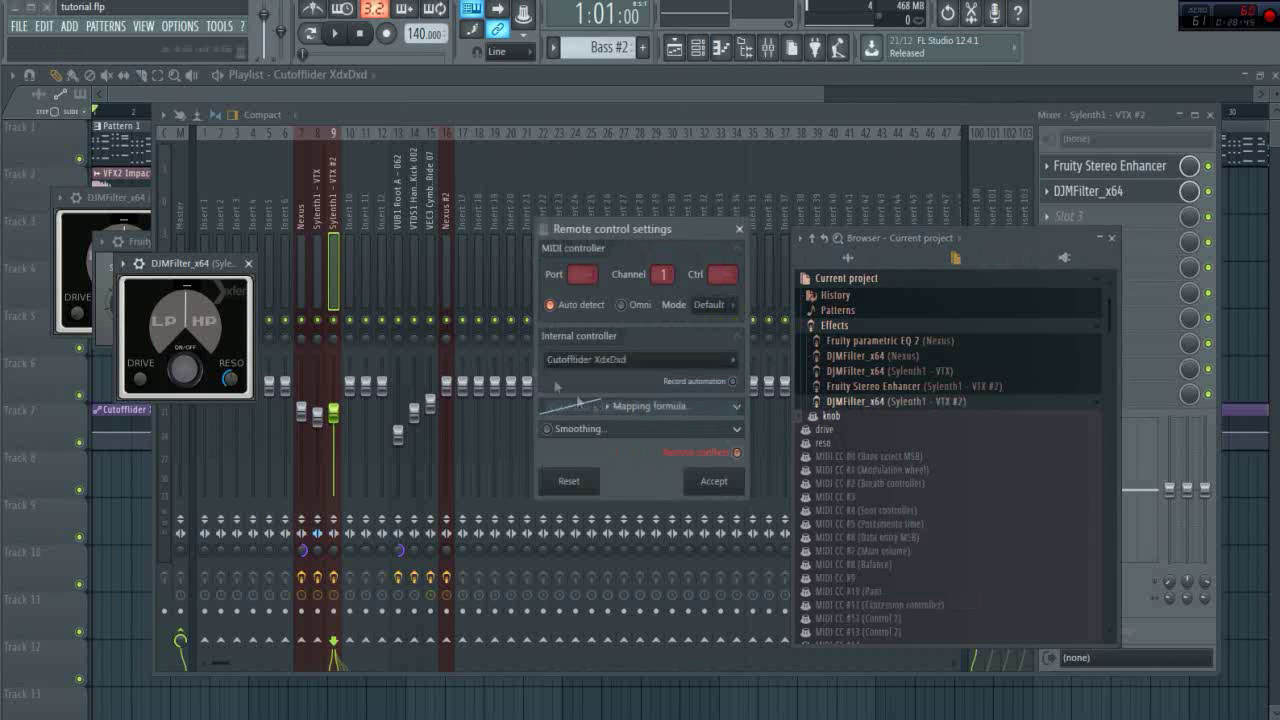
click(712, 488)
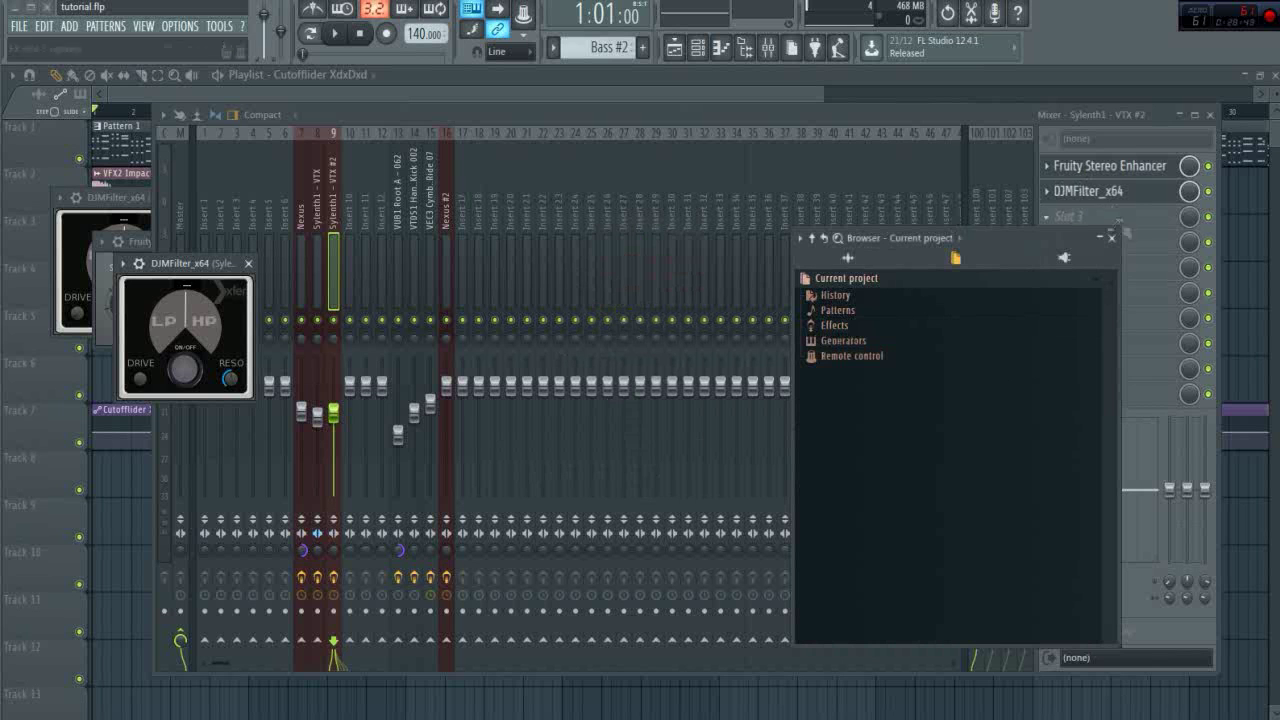
click(1113, 239)
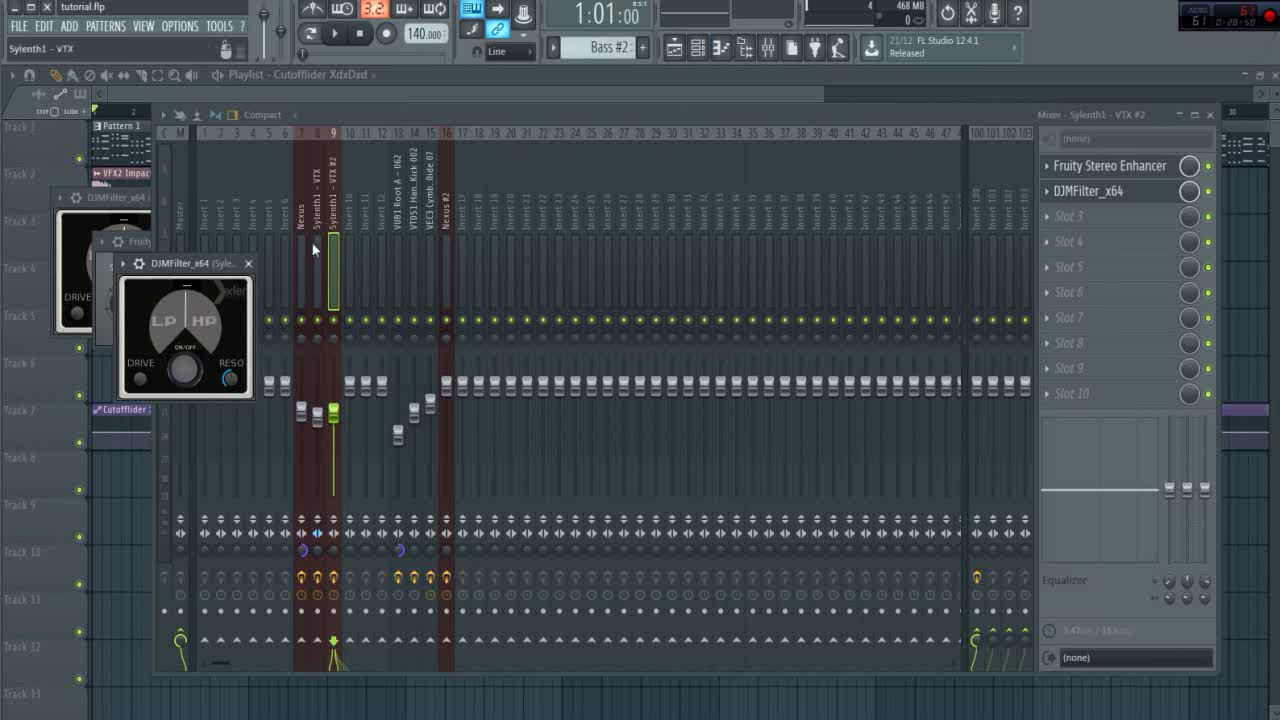
click(125, 490)
scroll(143, 457, up, 3)
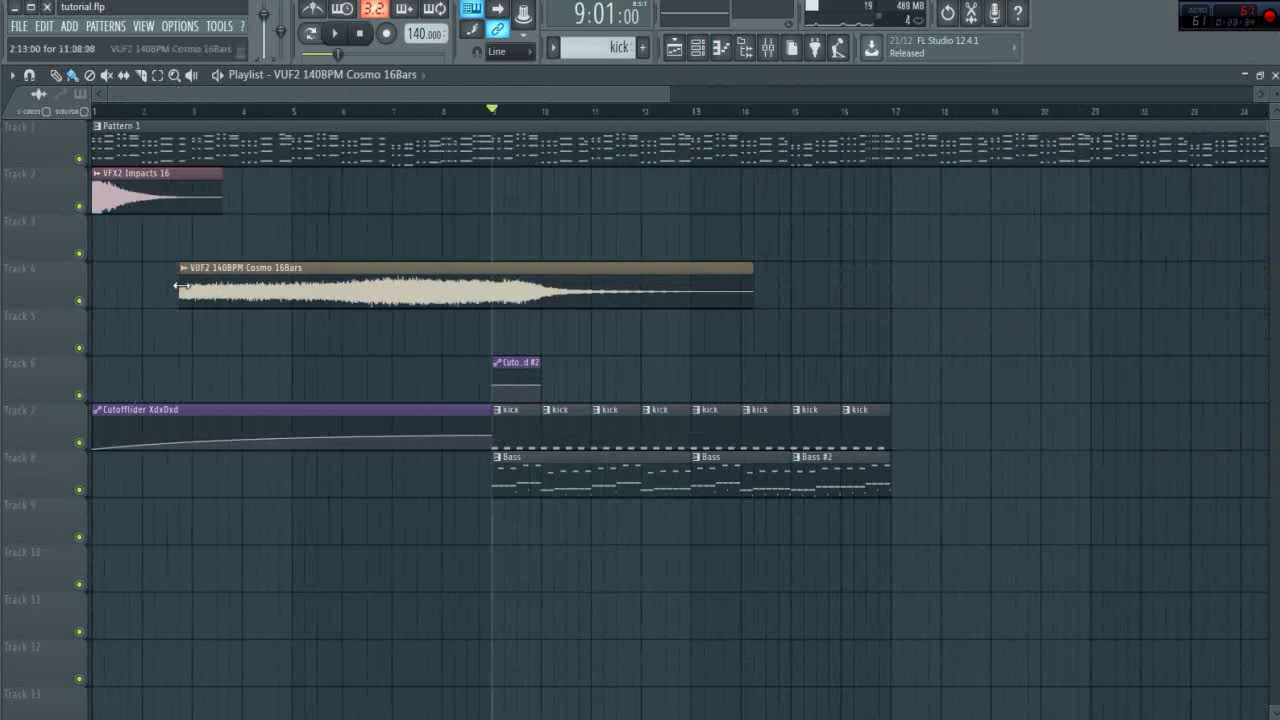
Play the song from the beginning and compare the Nexus and Sylenth1 tracks and their effect chains in the mixer.
click(361, 36)
key(space)
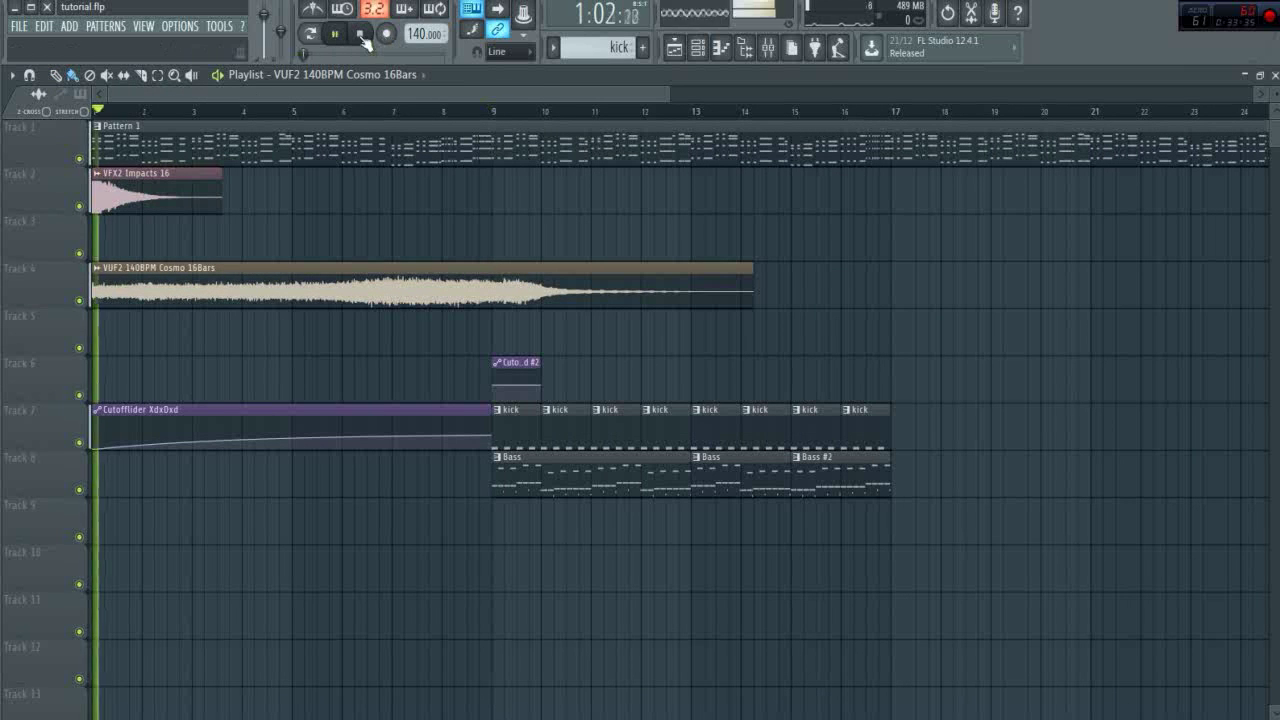
click(768, 47)
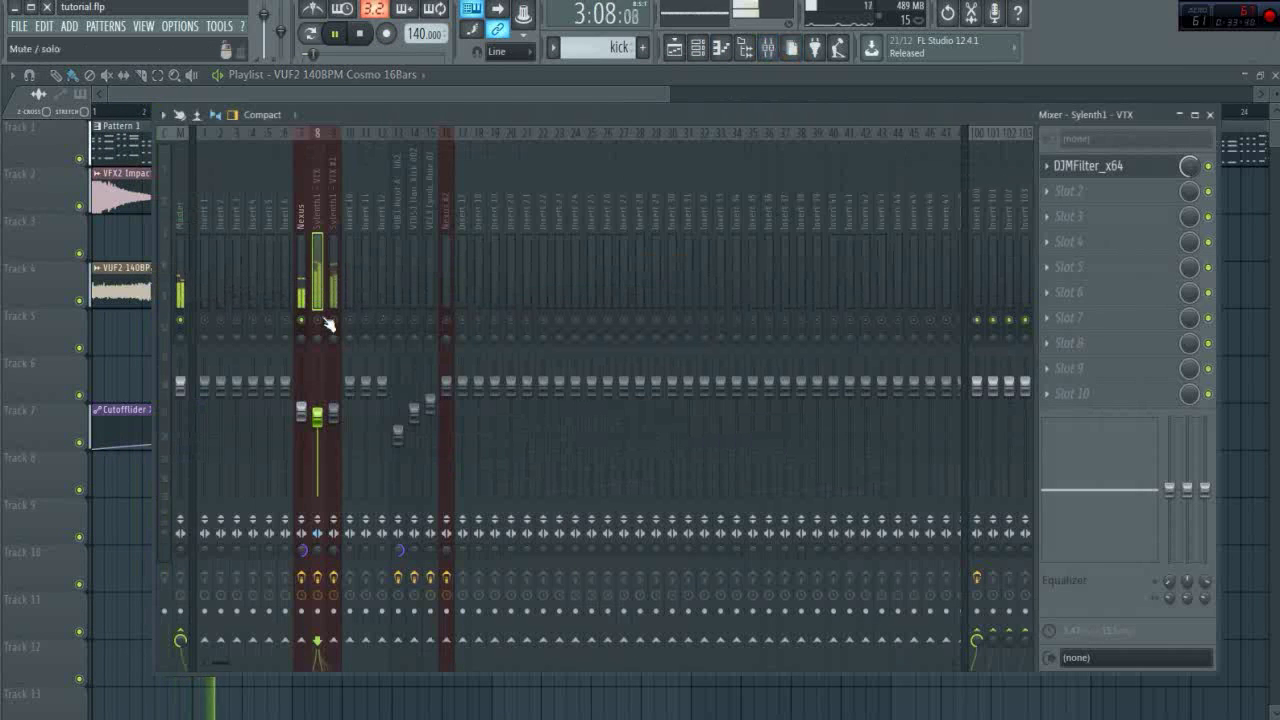
key(space)
key(space)
click(302, 212)
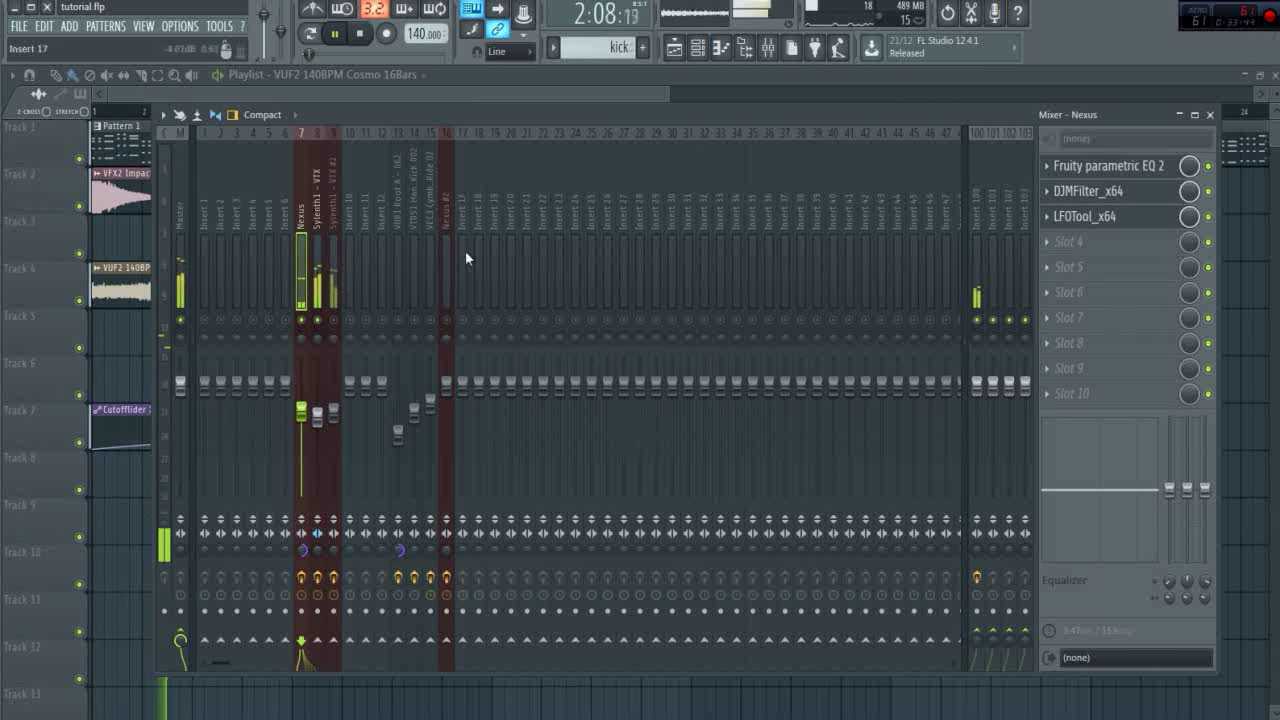
key(space)
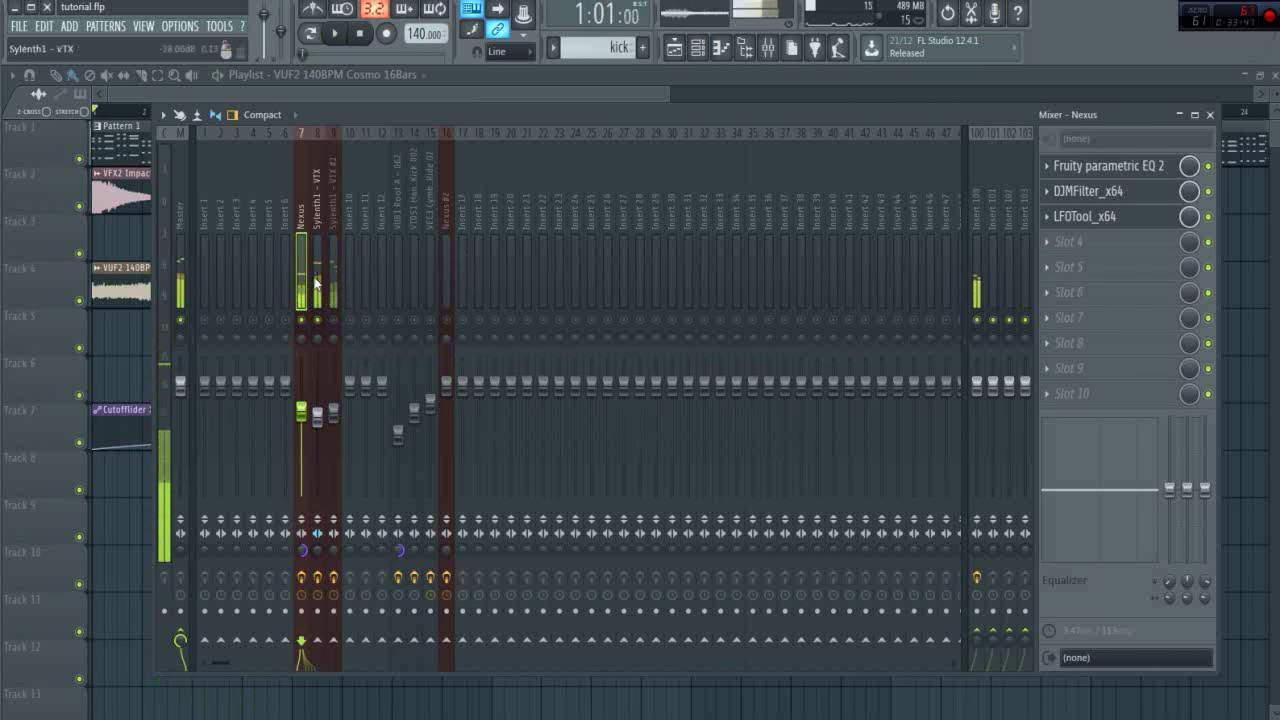
Select the Sylenth1 - VTX mixer track and audition Pattern 1 in pattern playback mode.
click(320, 300)
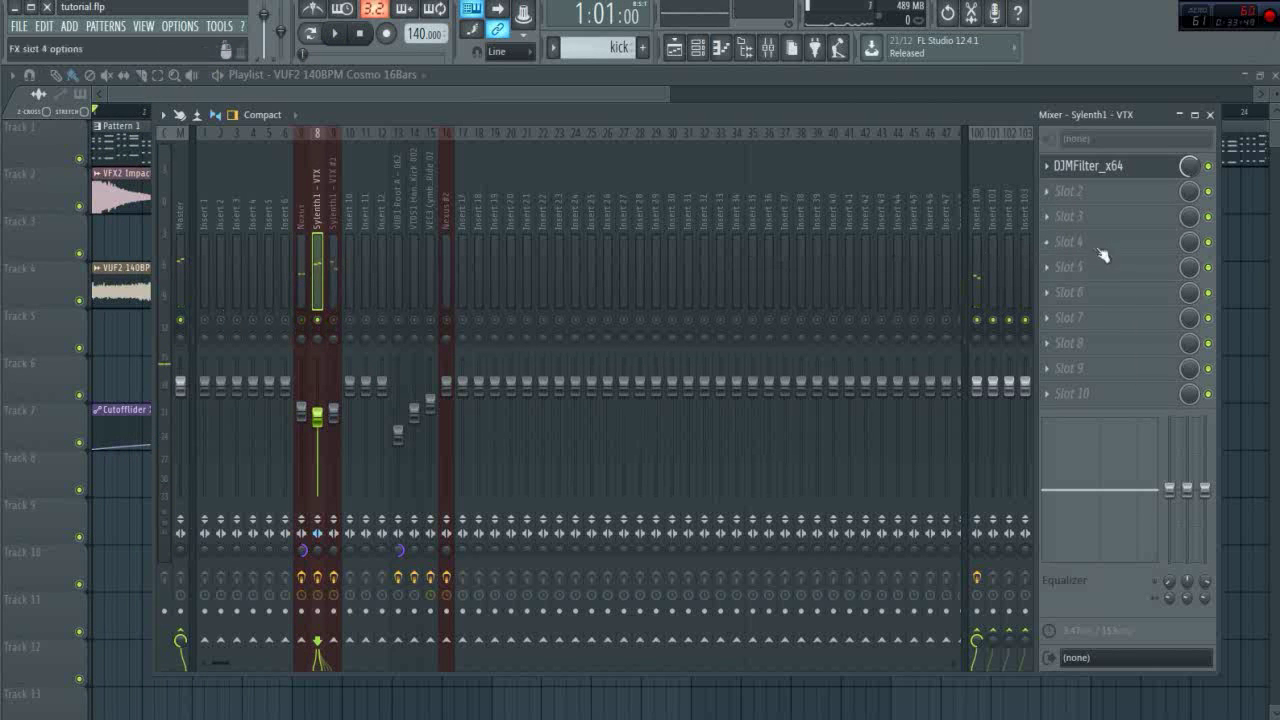
key(space)
key(space)
key(F9)
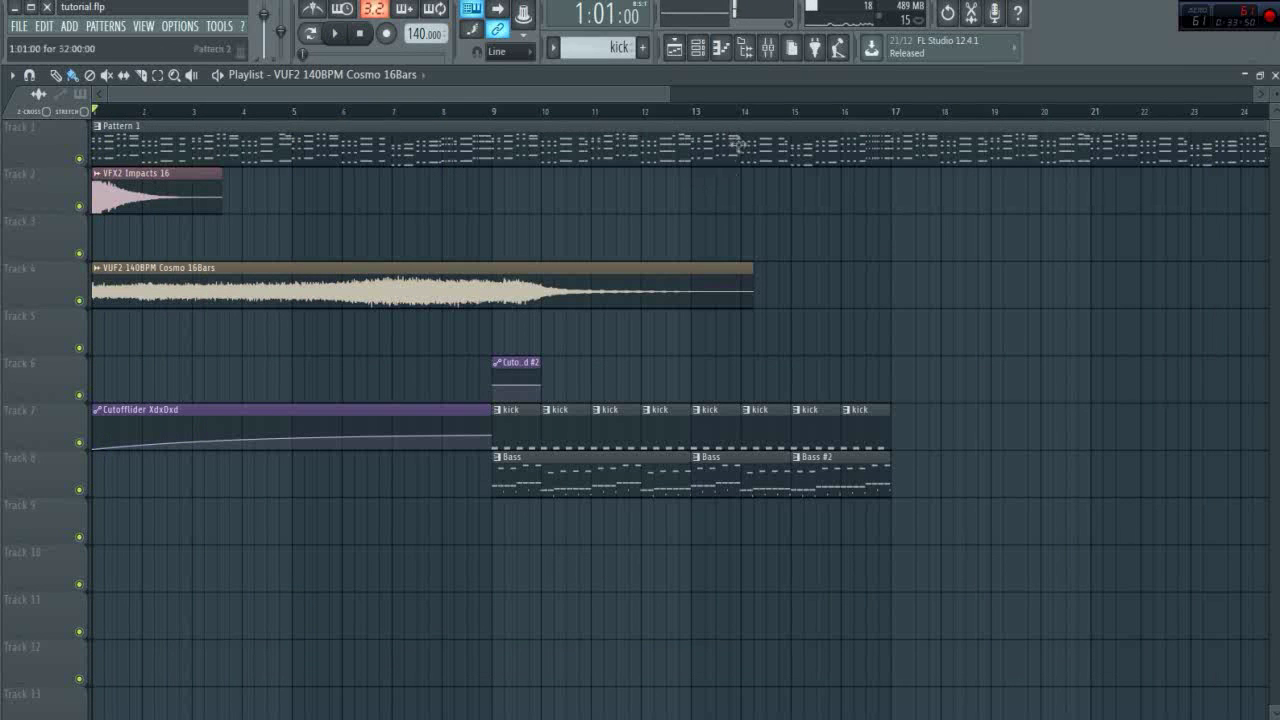
click(543, 112)
click(315, 35)
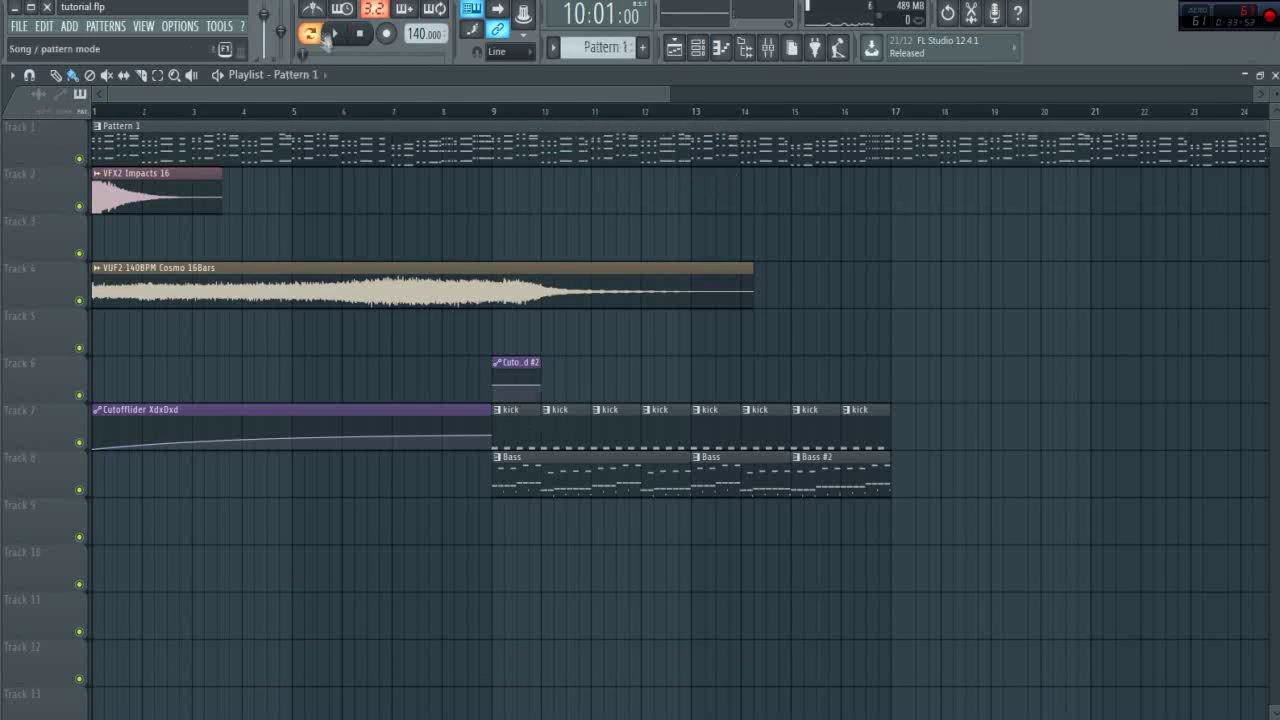
key(space)
click(698, 48)
click(767, 48)
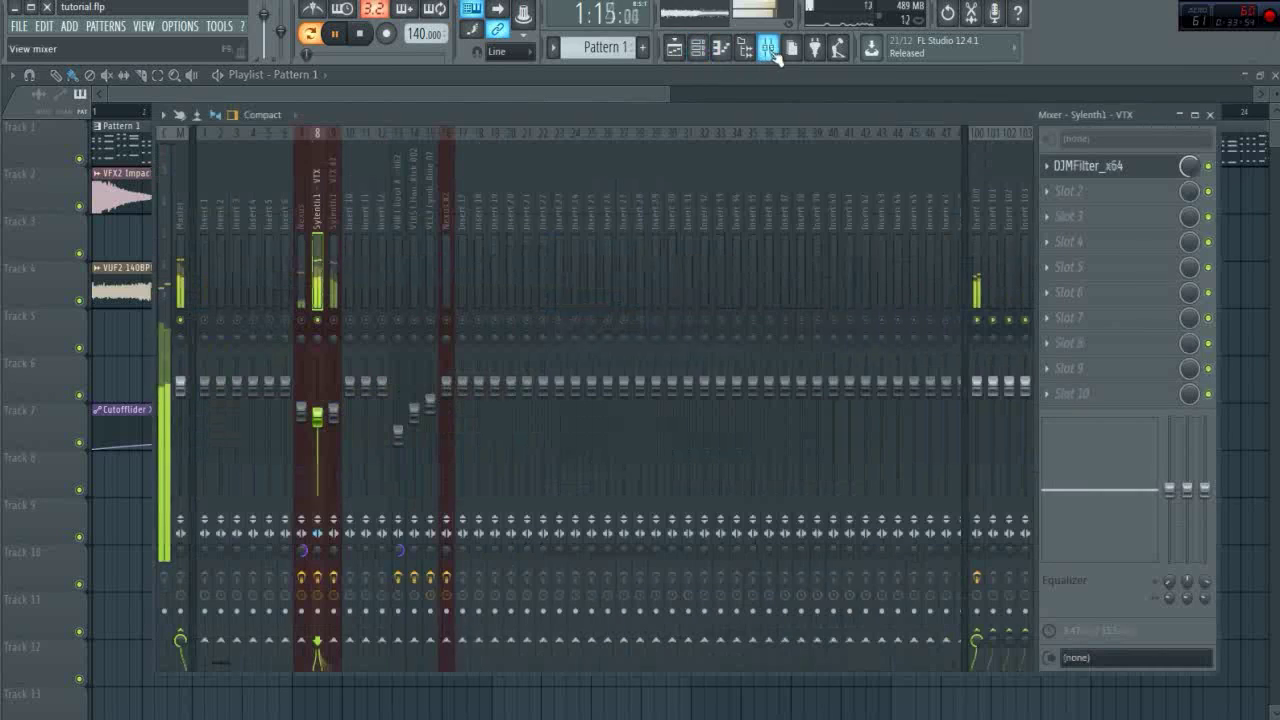
Add LFOTool_x64 to the second effect slot of Sylenth1 - VTX and load its Sidechain-1 preset.
key(space)
click(1148, 197)
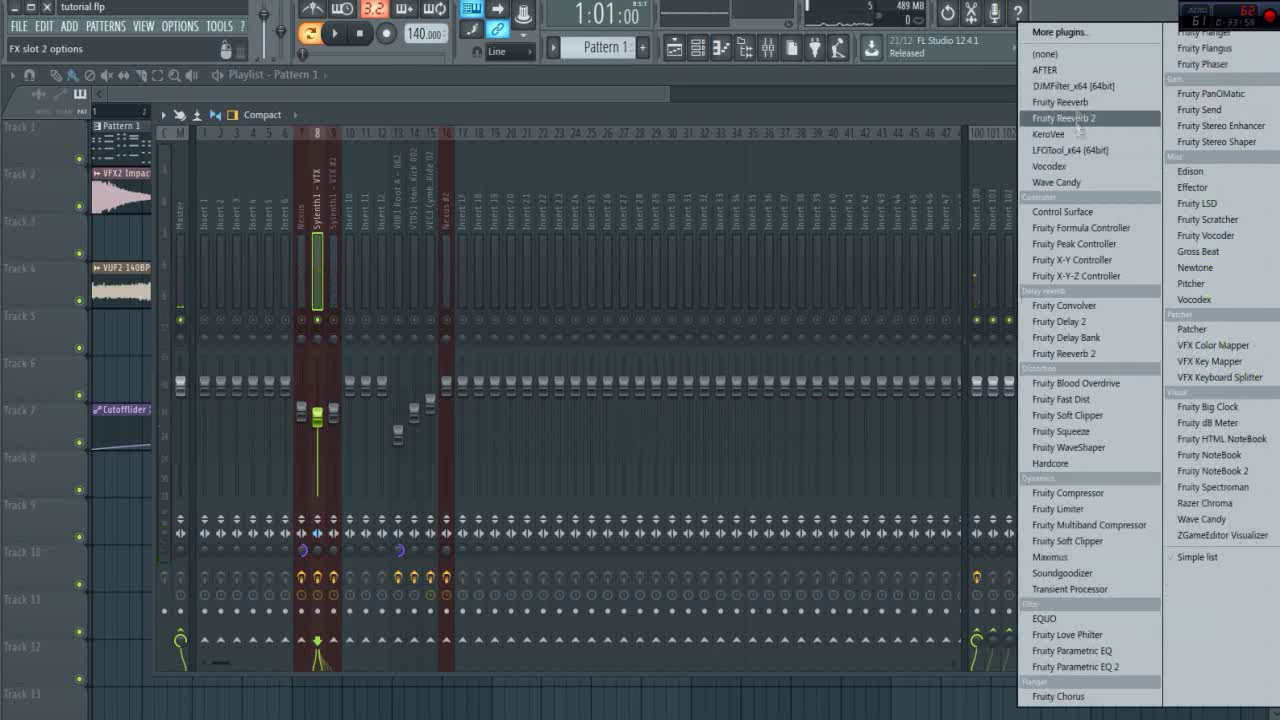
click(1066, 152)
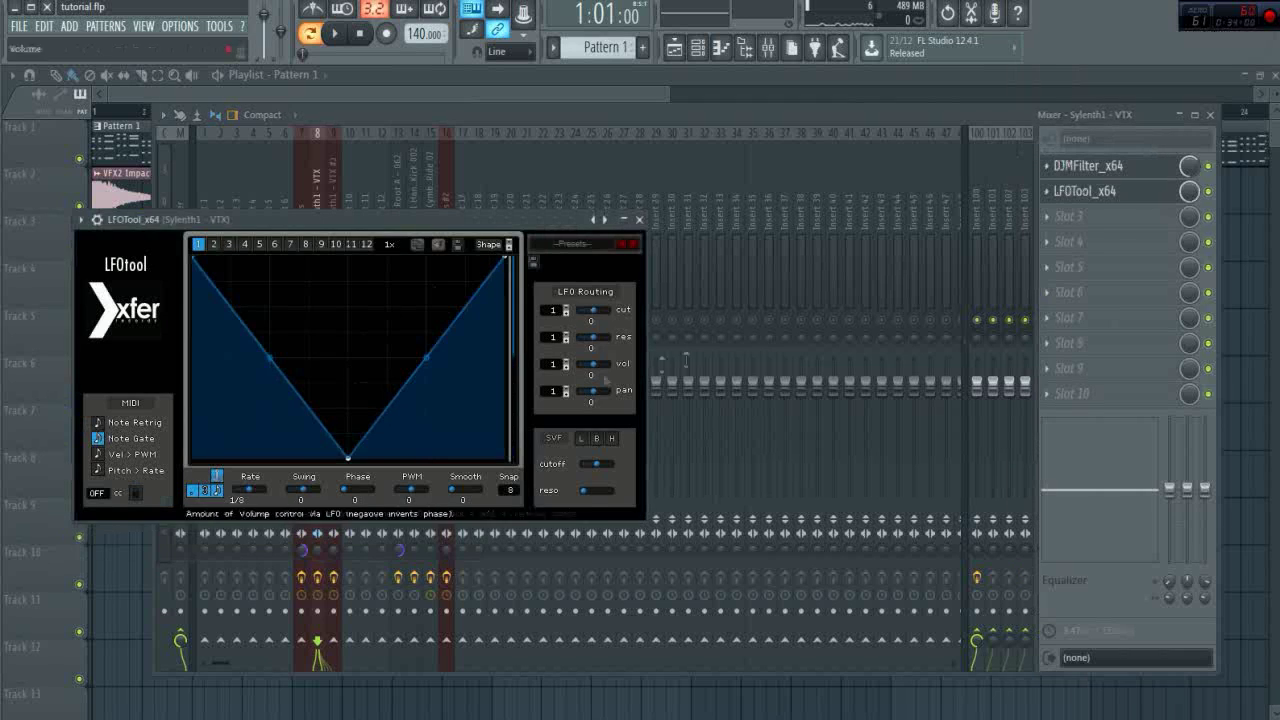
click(585, 244)
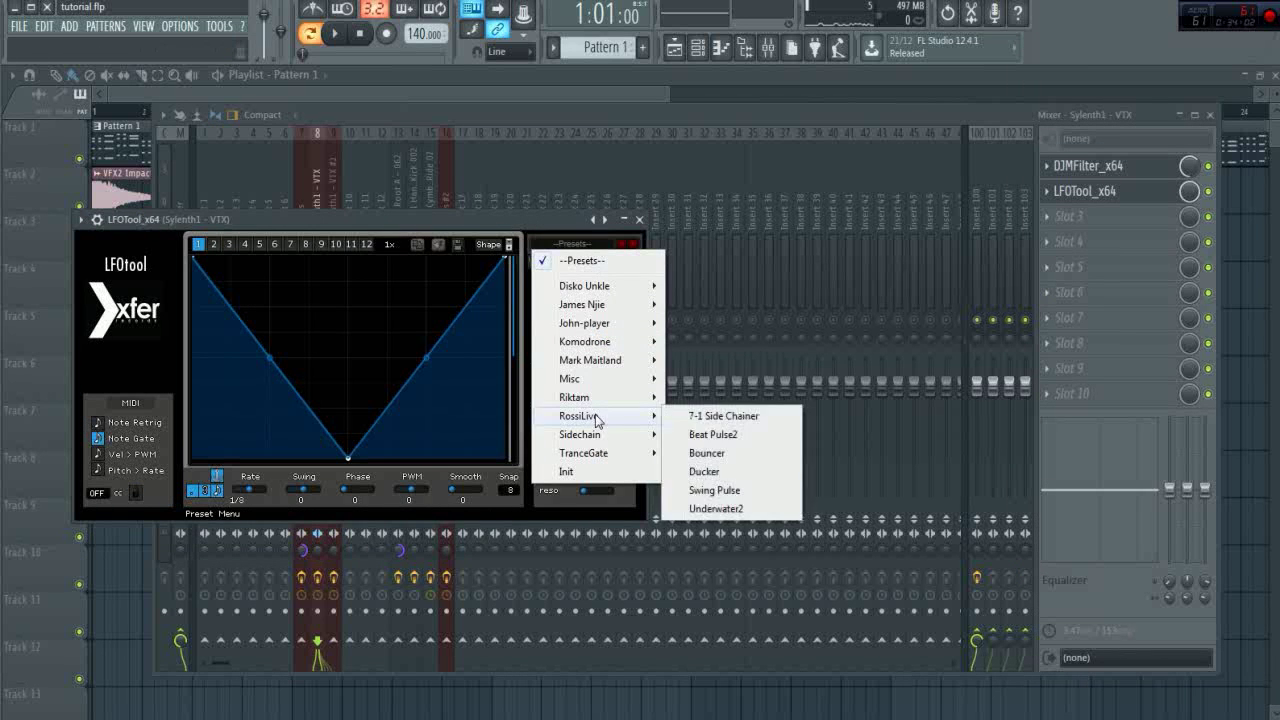
mouse_move(630, 434)
click(684, 440)
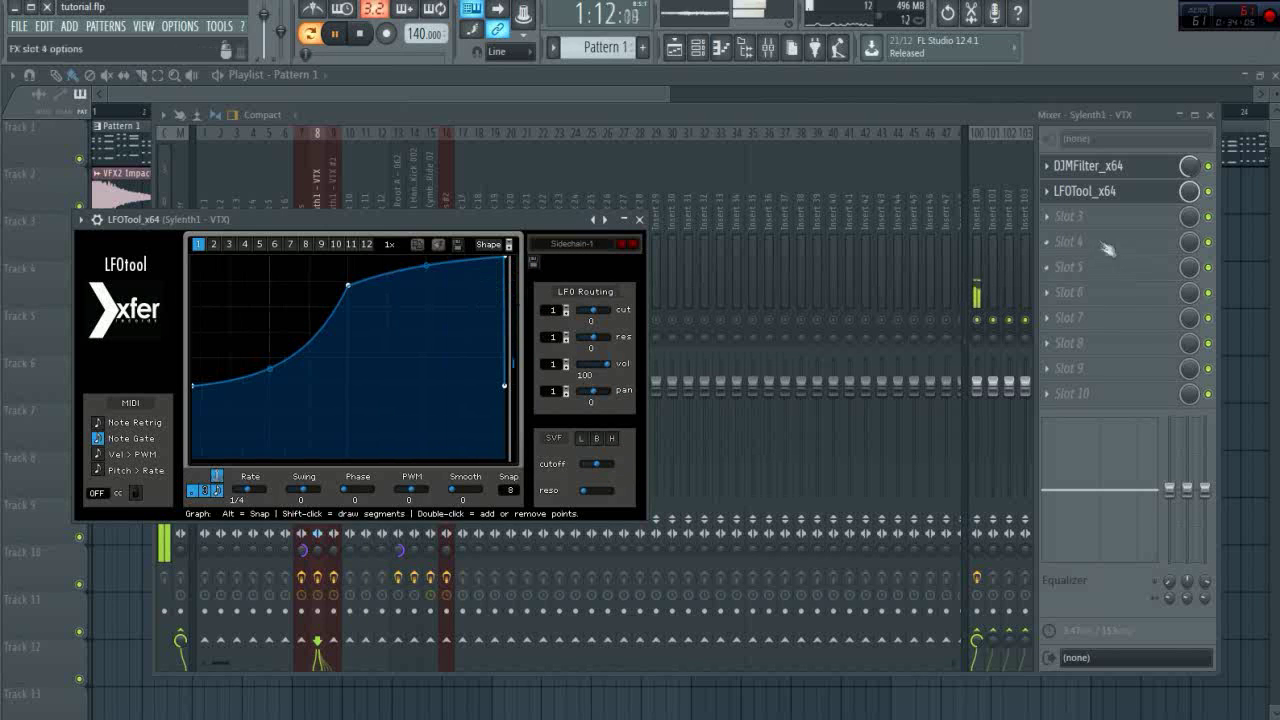
Add LFOTool_x64 to the third effect slot of Sylenth1 - VTX #2 and load its Sidechain-1 preset.
click(333, 190)
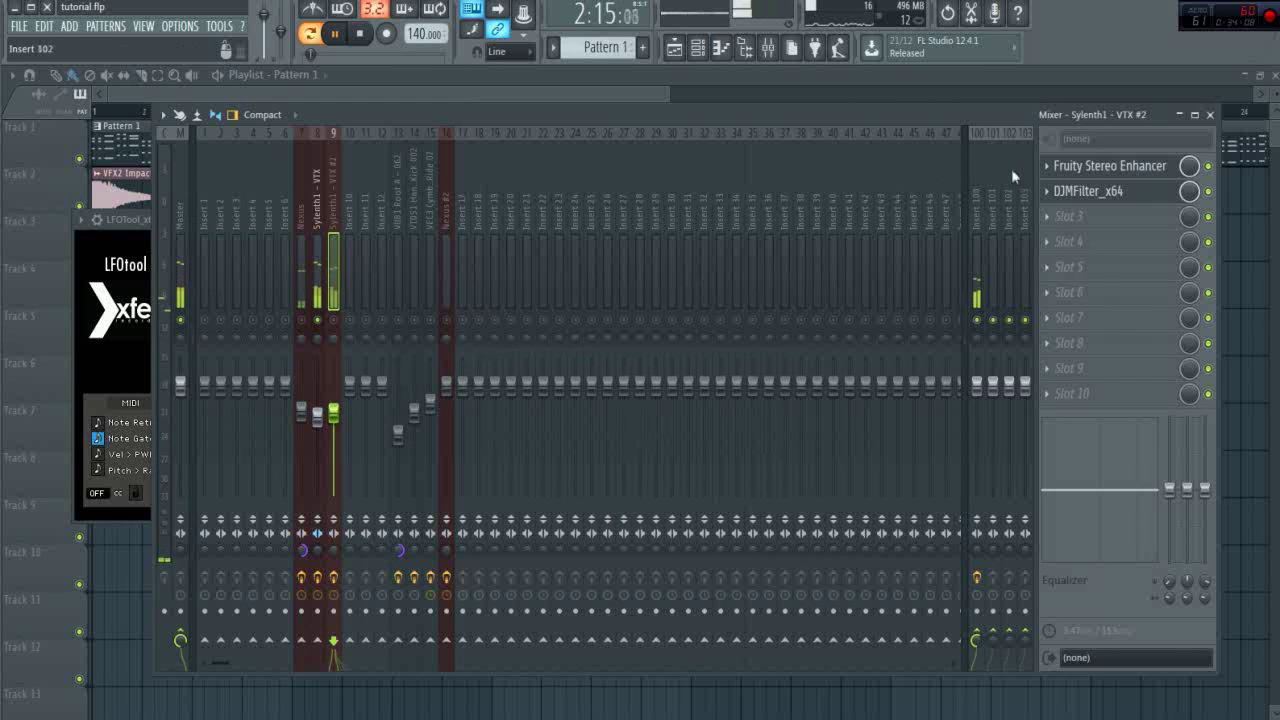
click(1062, 216)
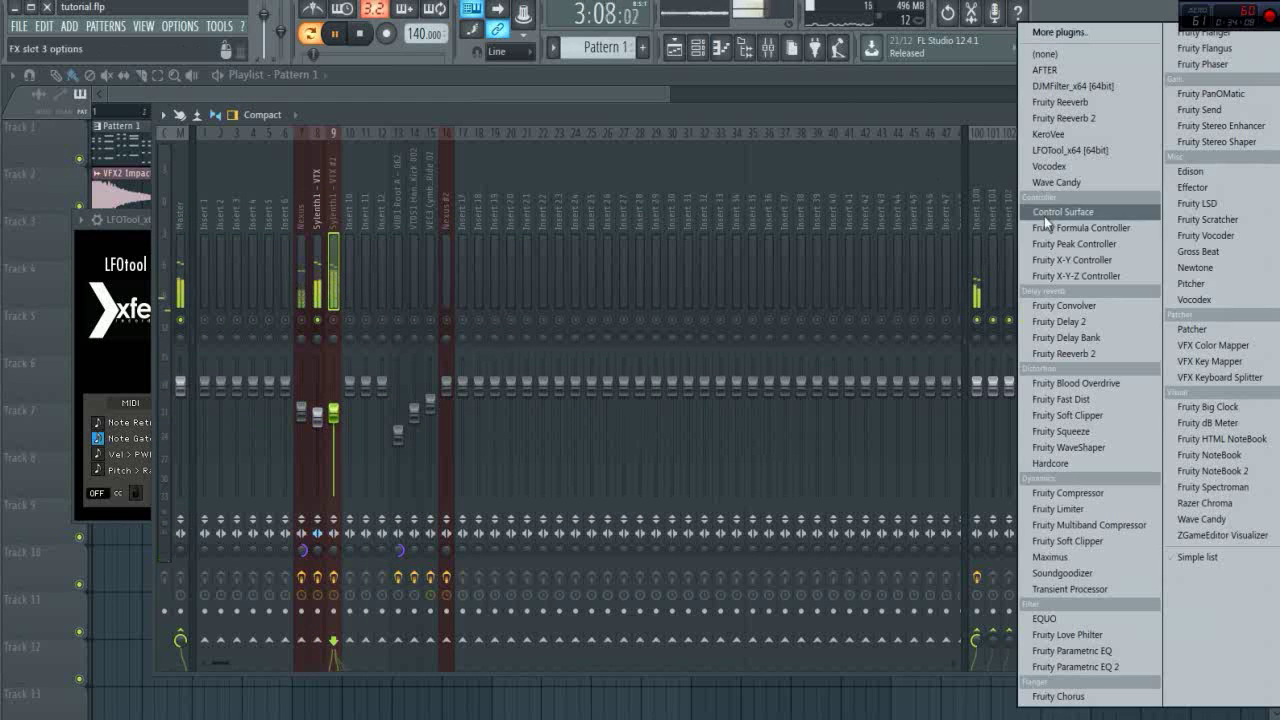
click(1070, 150)
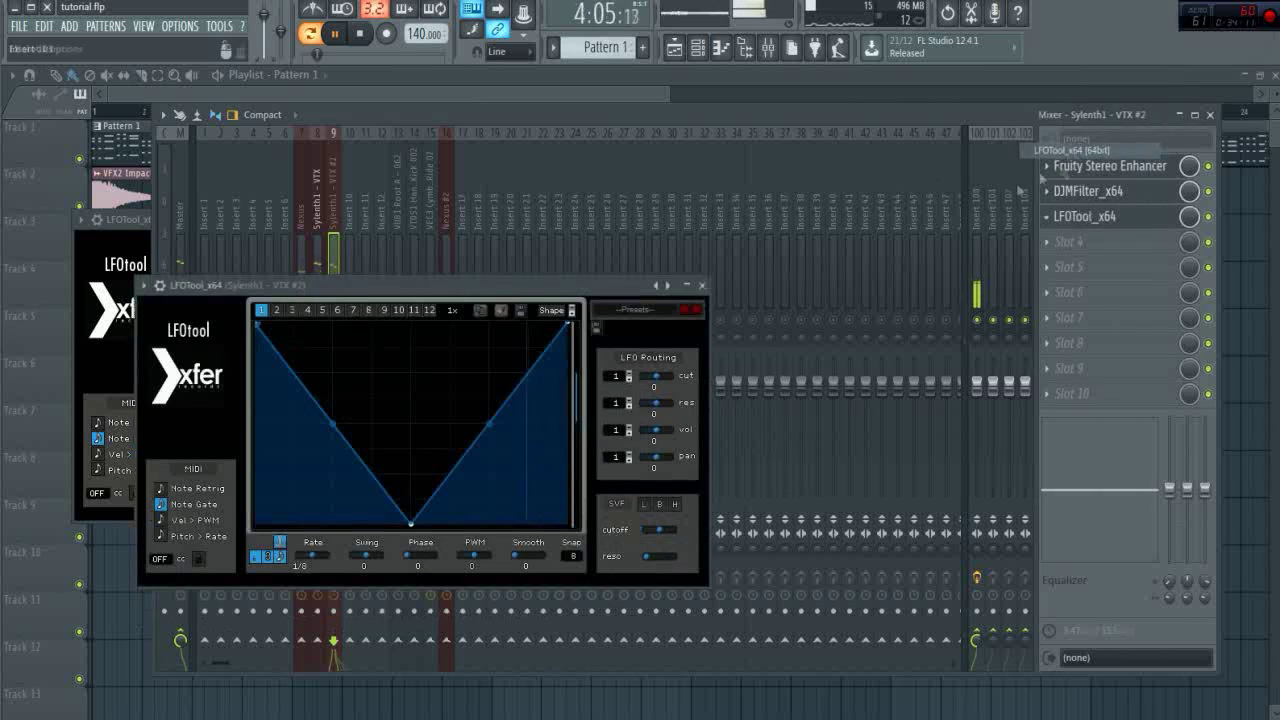
click(646, 317)
mouse_move(700, 500)
click(760, 501)
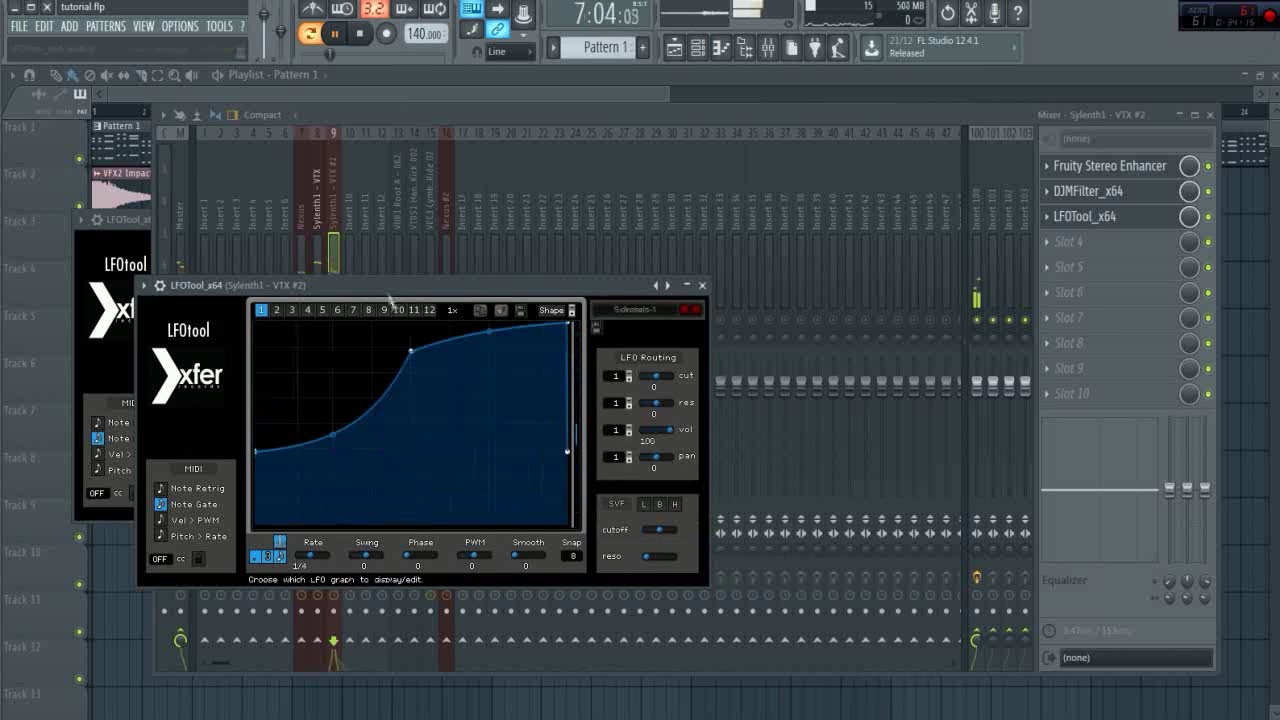
click(335, 230)
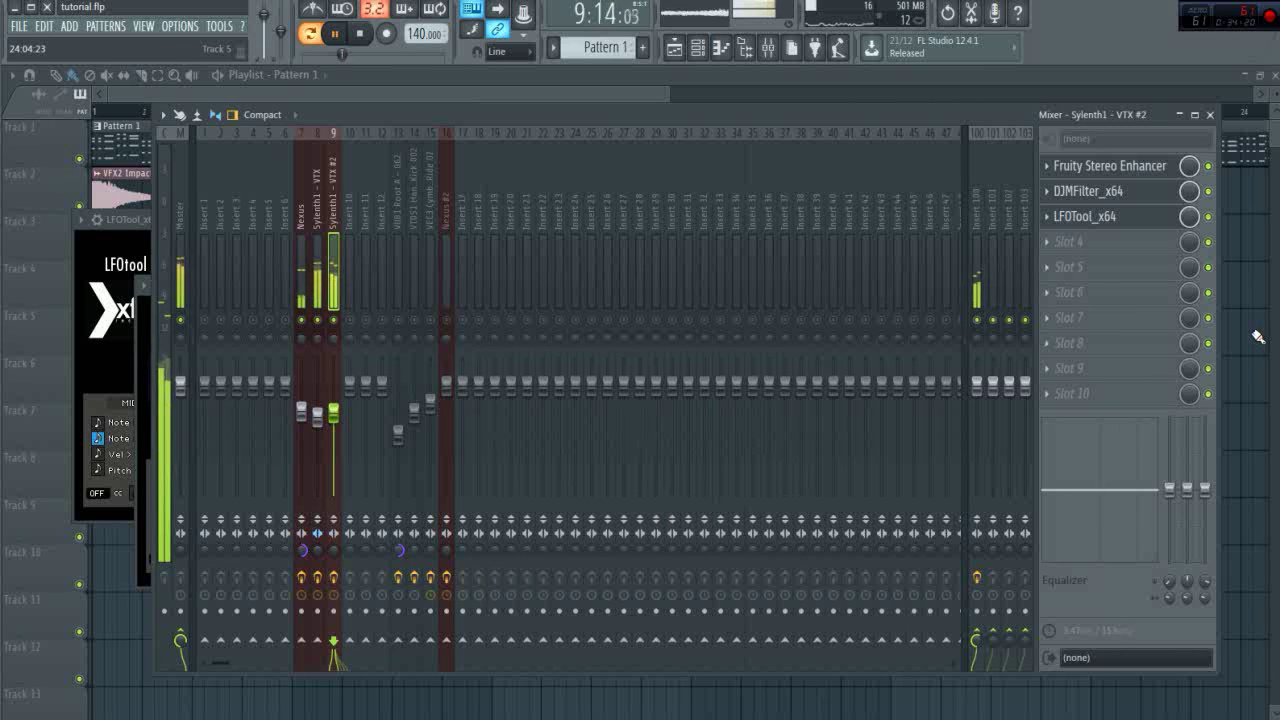
Return to song mode, unmute all mixer tracks and play the arrangement from bar 9 to check the sidechained leads.
key(F12)
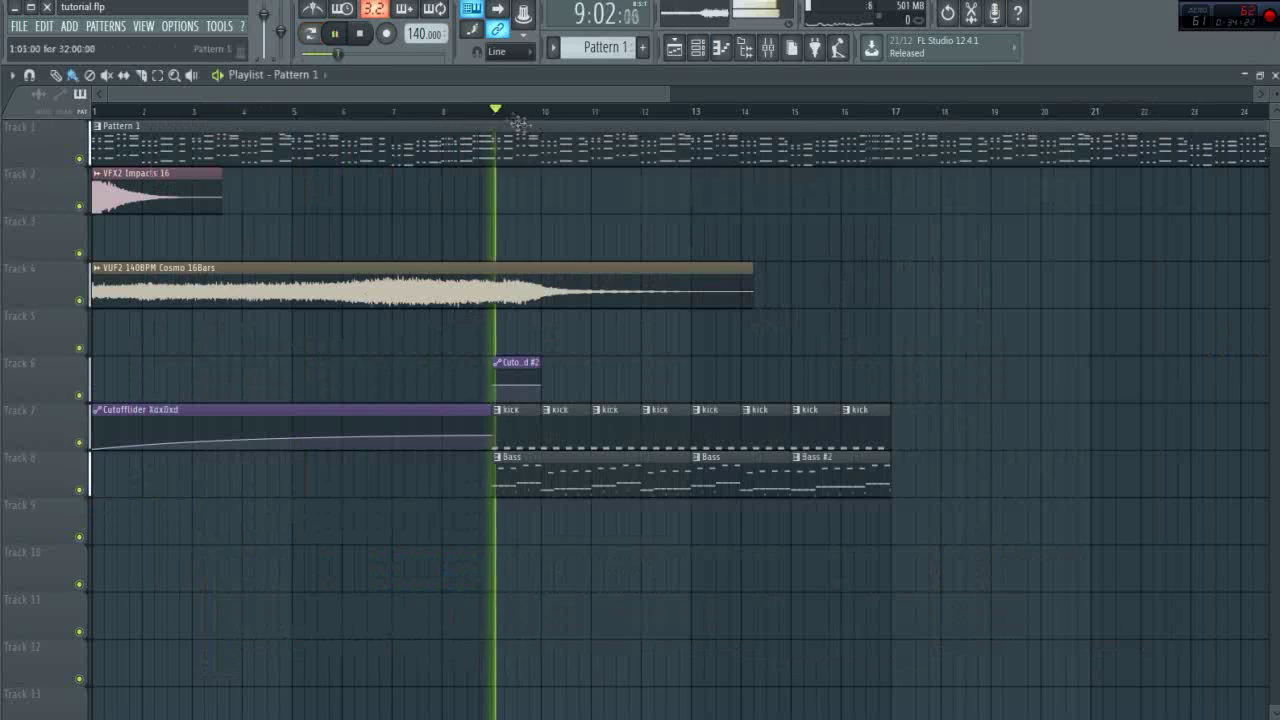
key(space)
key(F9)
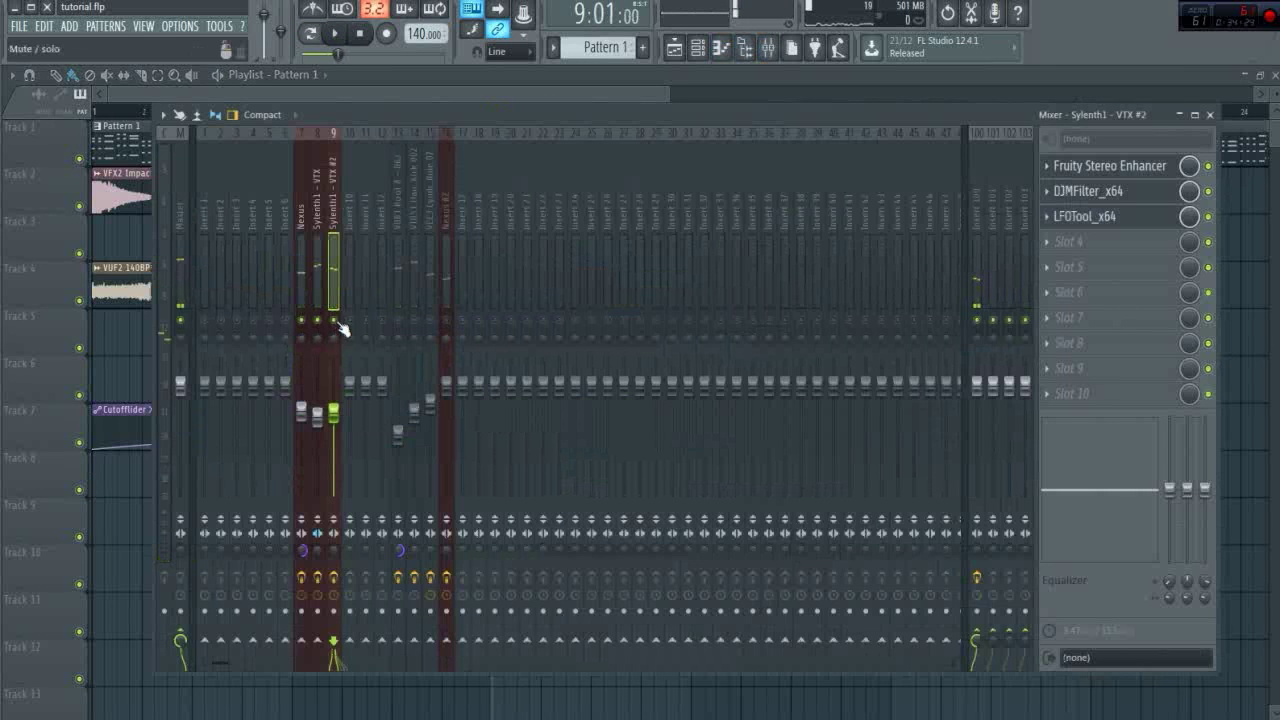
key(space)
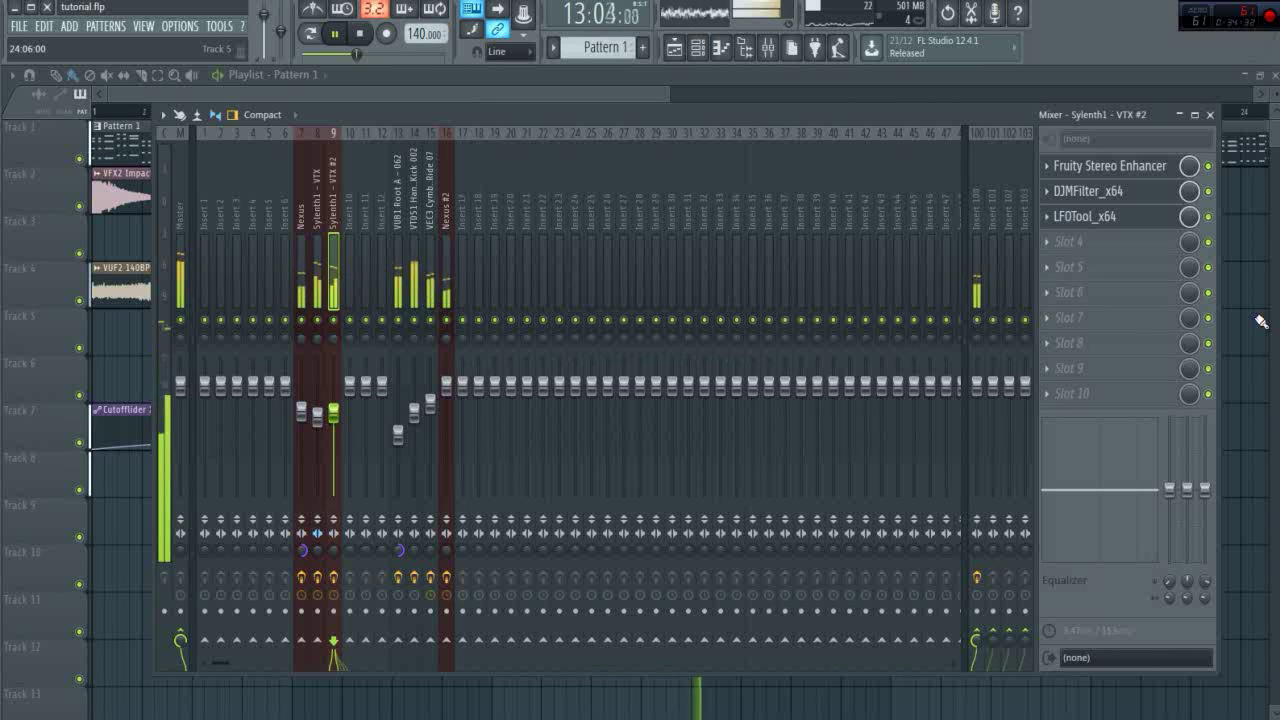
key(F9)
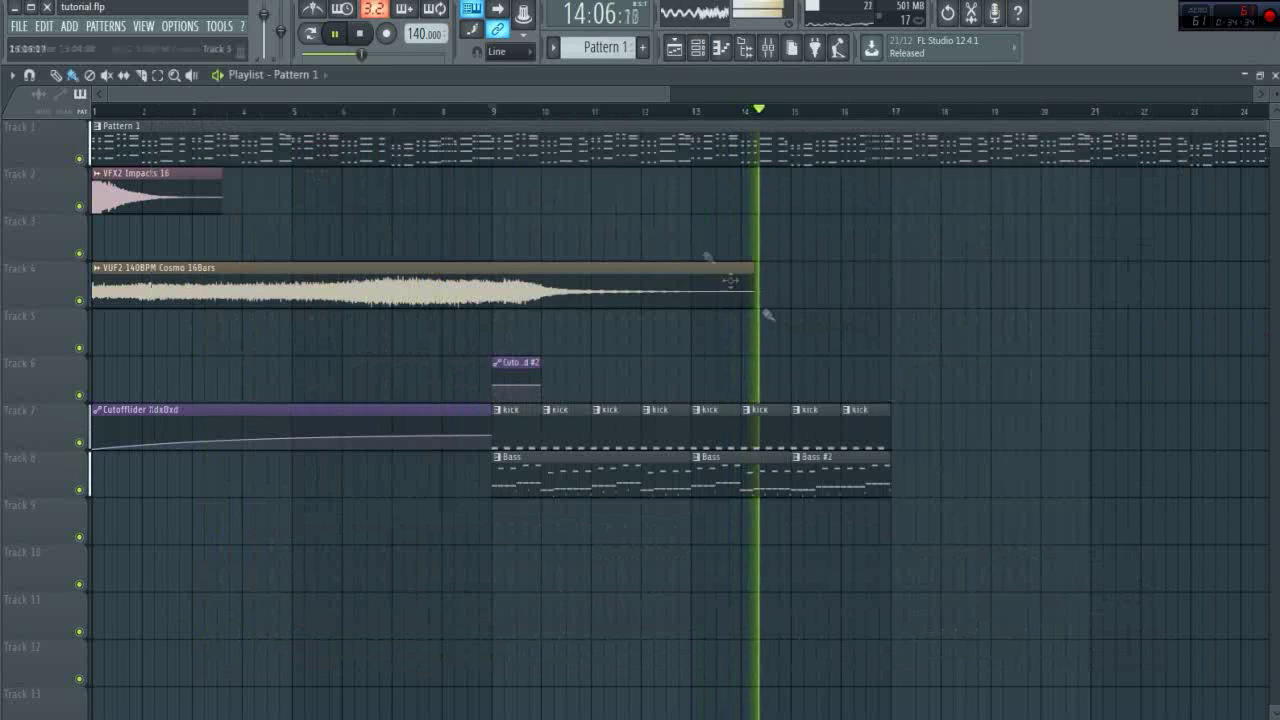
drag(604, 93, 668, 80)
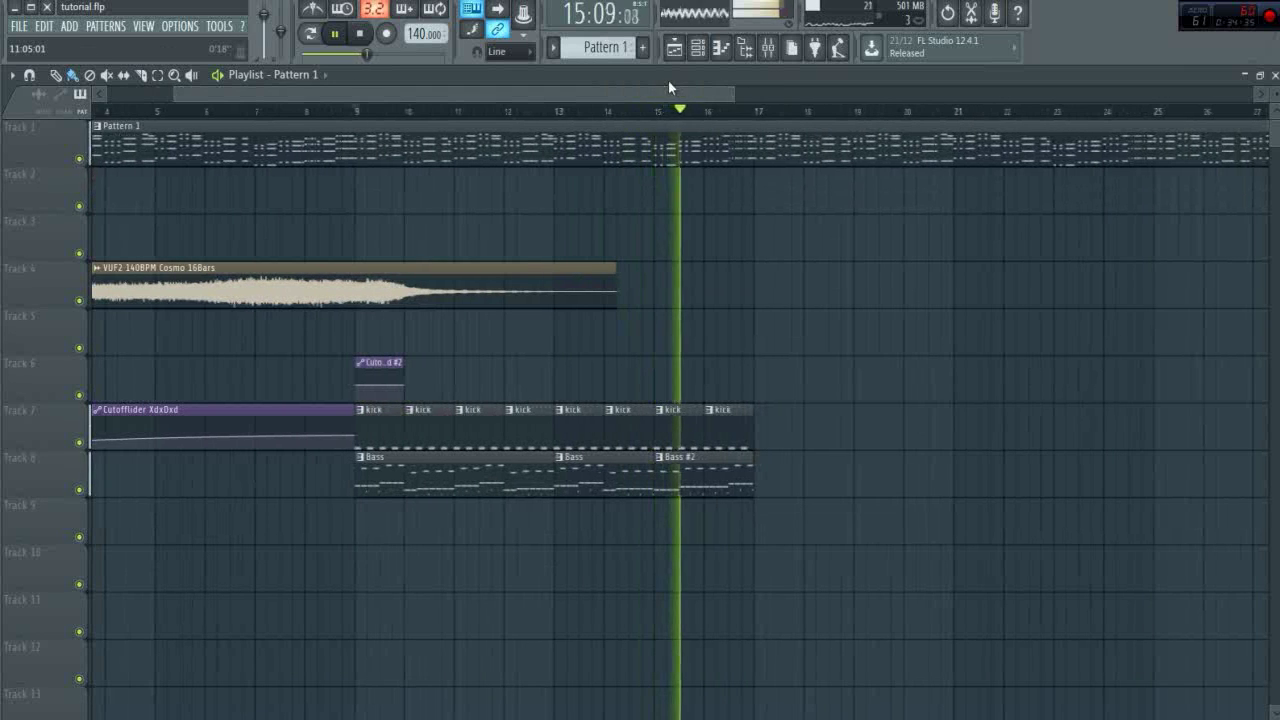
drag(672, 87, 679, 85)
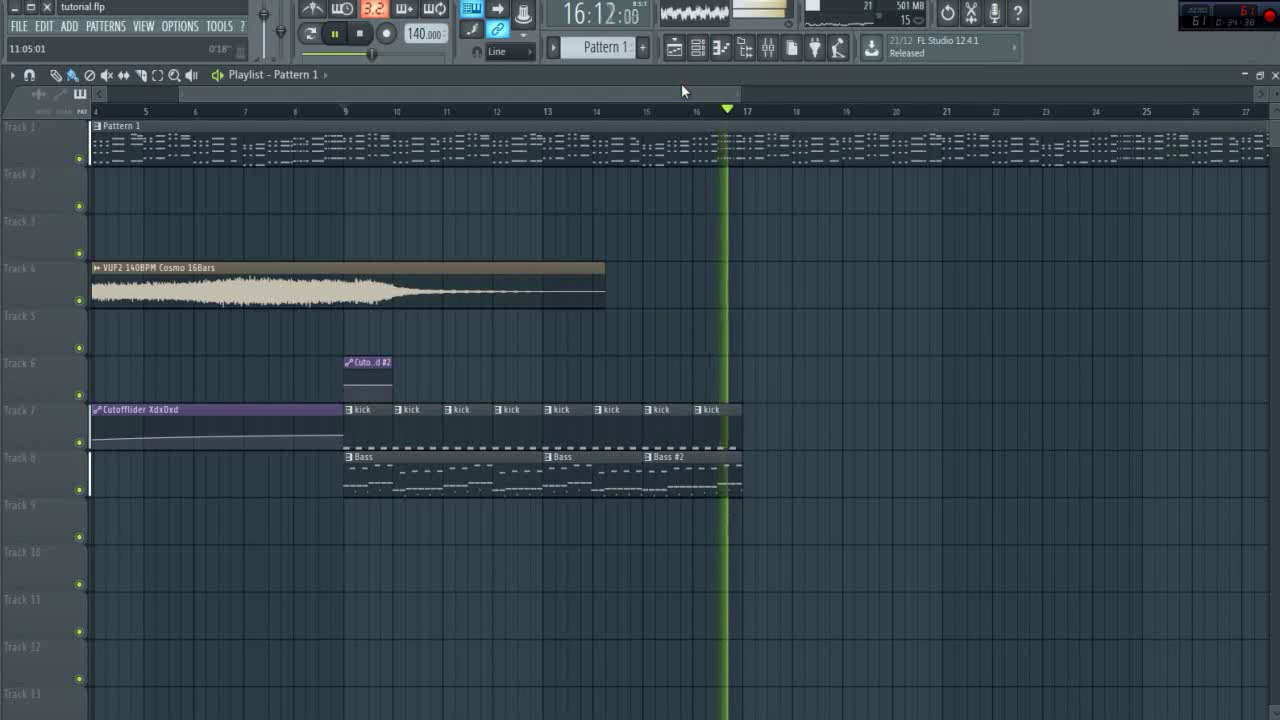
key(space)
Create an automation clip for the mute switch of LFOTool_x64 on the Nexus track and move it to playlist Track 10.
click(765, 52)
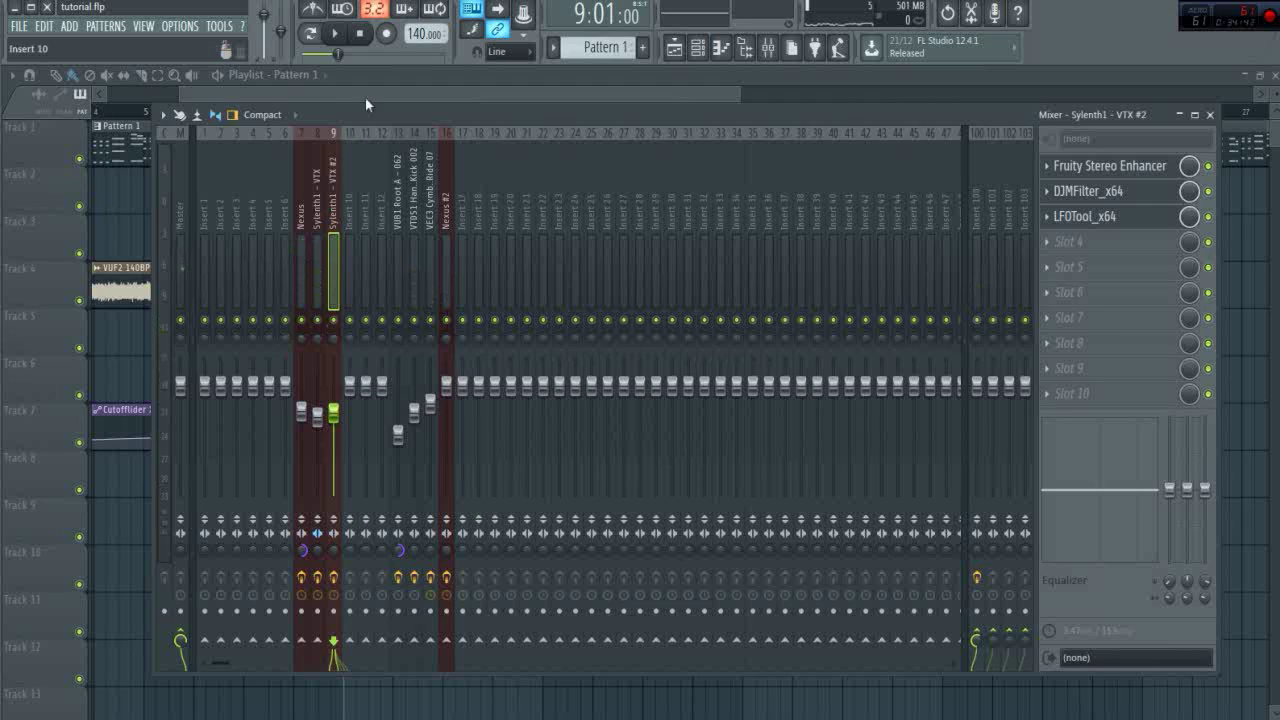
drag(363, 105, 434, 108)
click(346, 207)
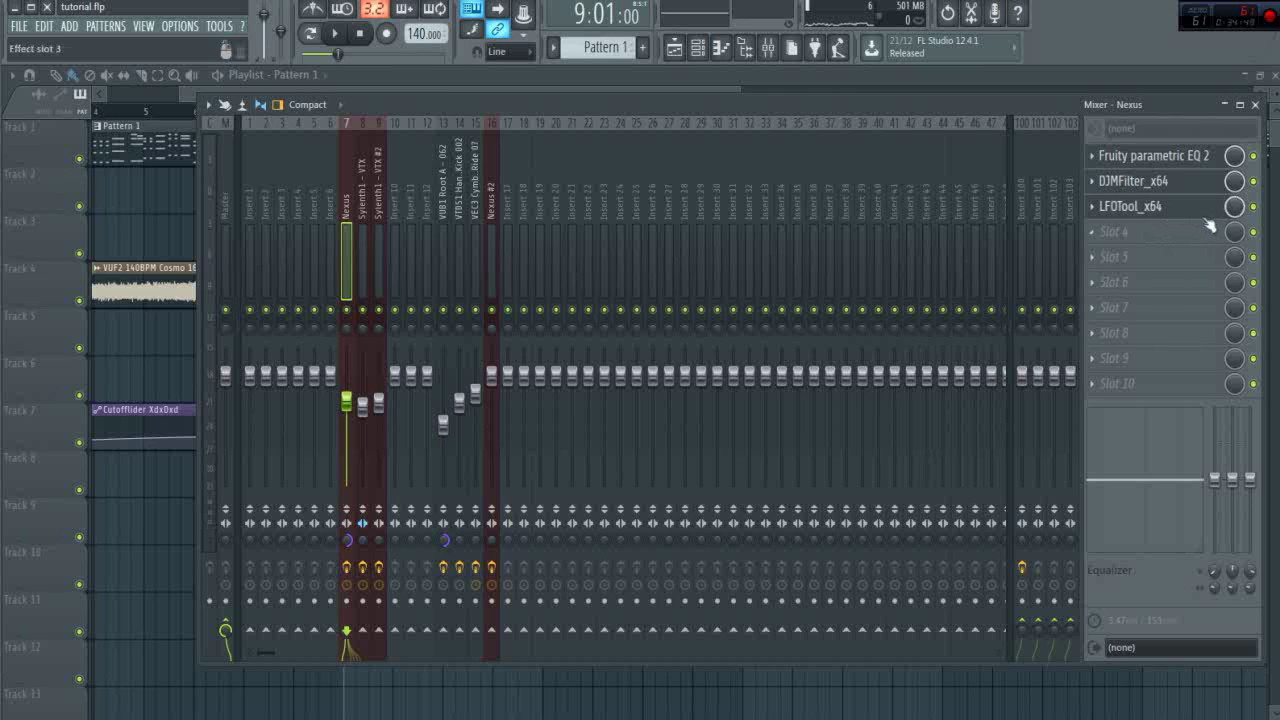
right_click(1262, 213)
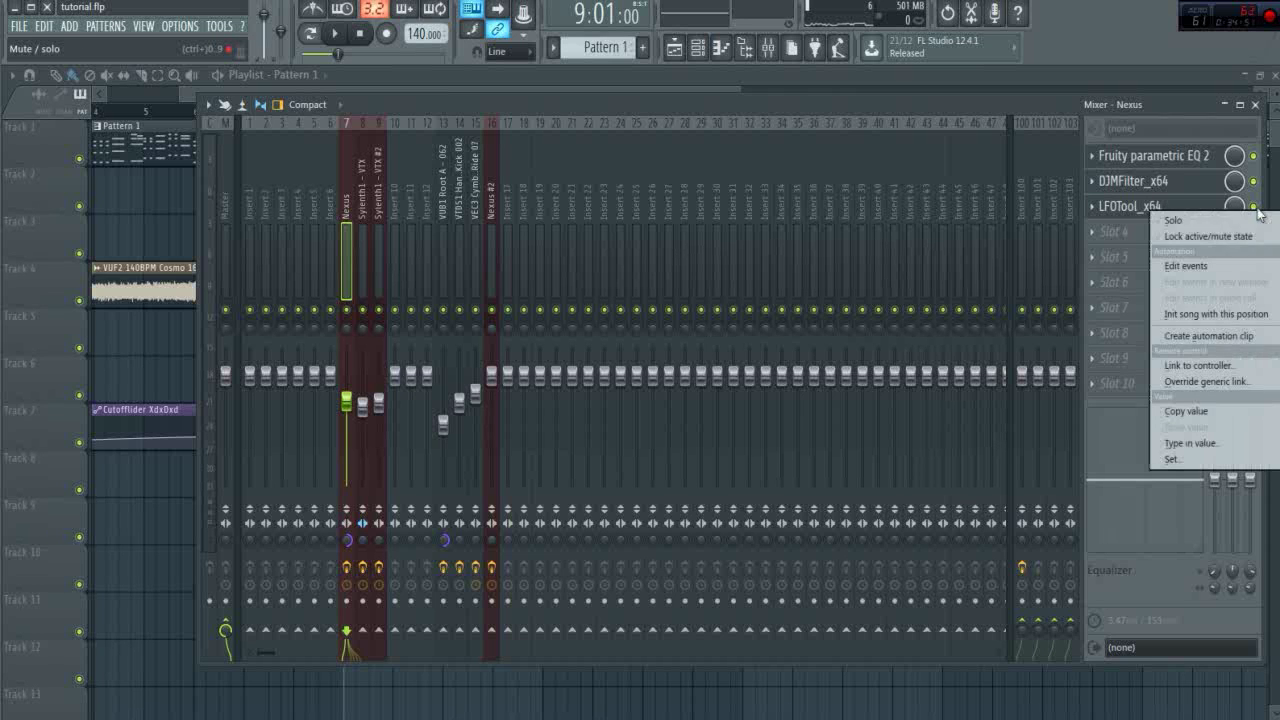
click(1185, 337)
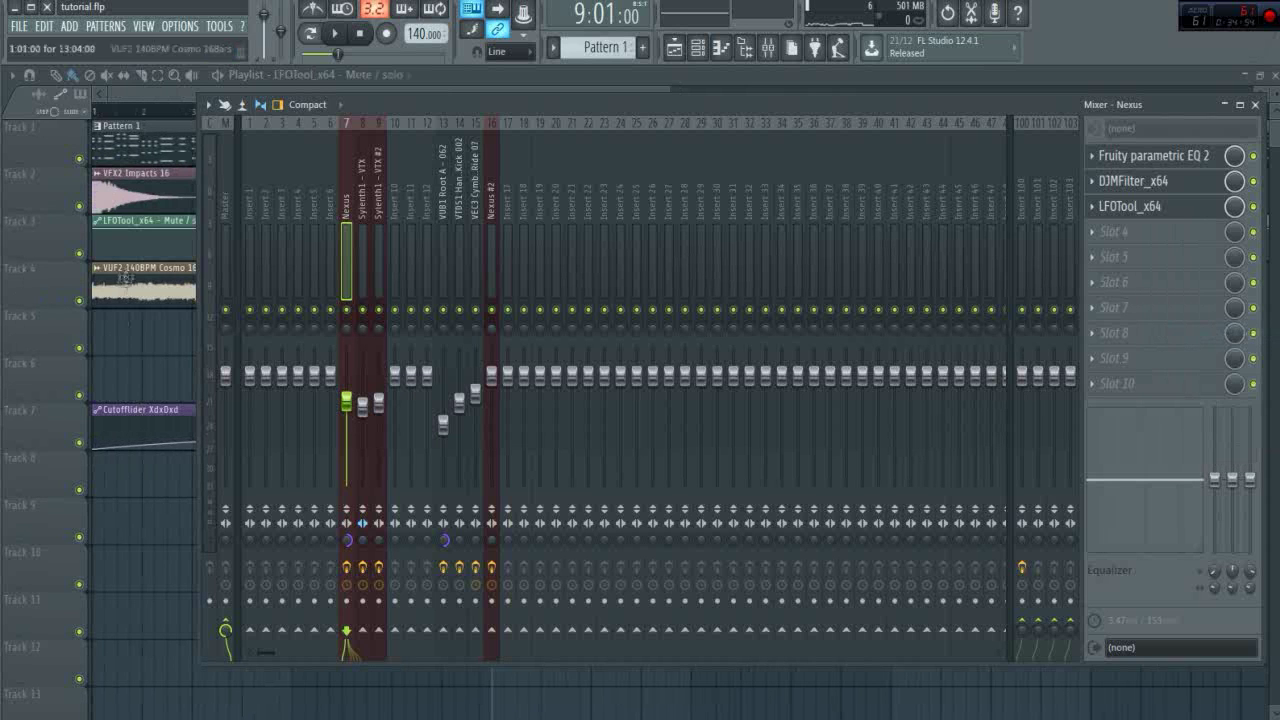
drag(133, 222, 108, 563)
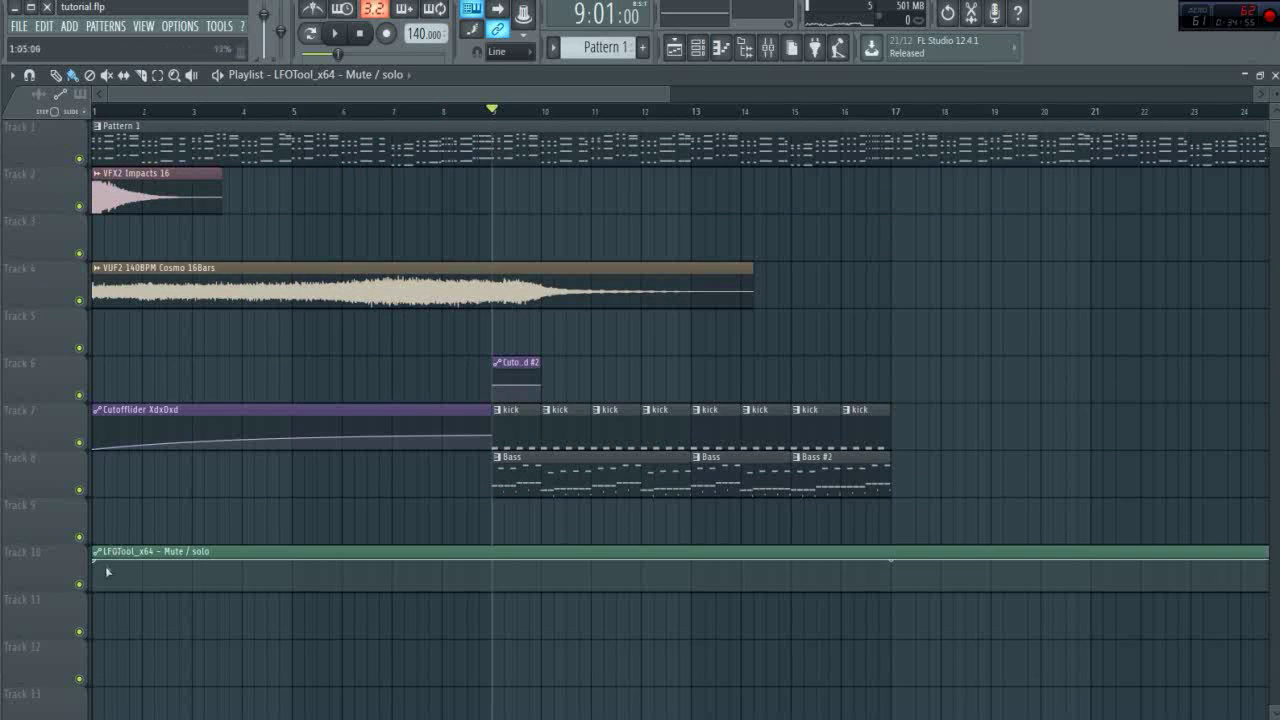
ctrl+scroll(120, 595, down, 2)
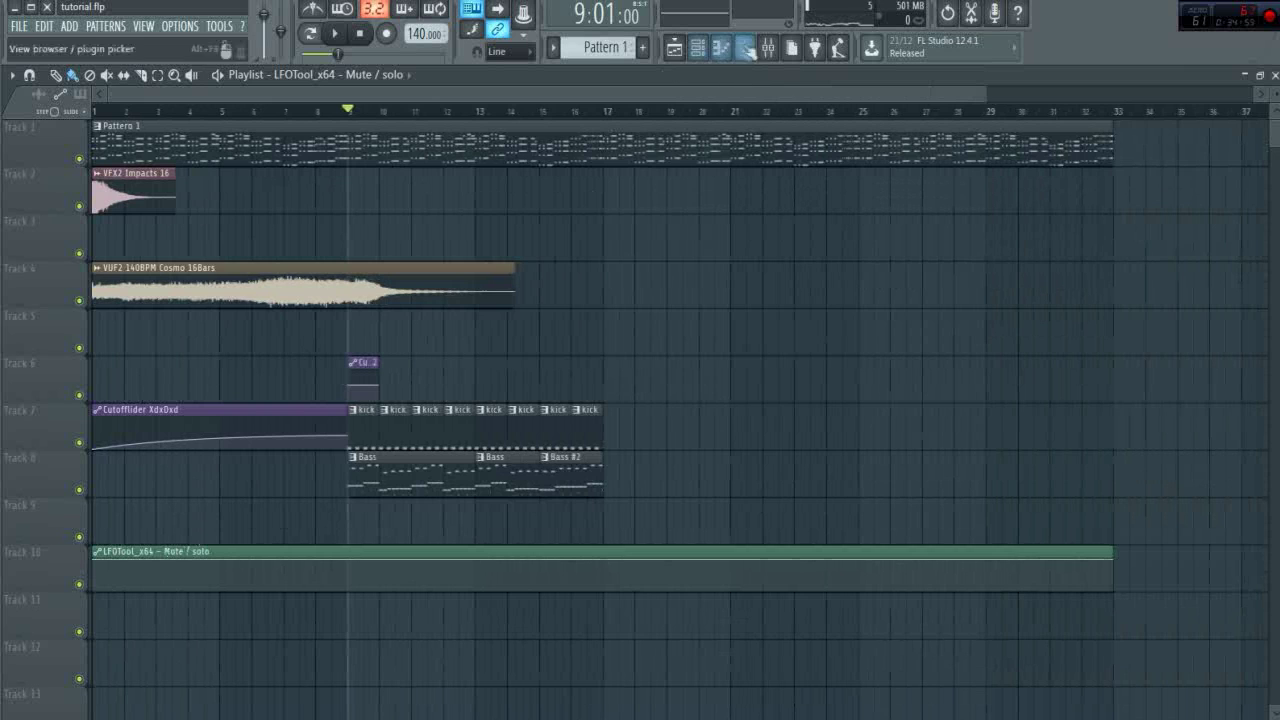
Link the LFOTool_x64 mute switch on Sylenth1 - VTX to the LFOTool_x64 - Mute / solo clip as internal controller.
click(767, 47)
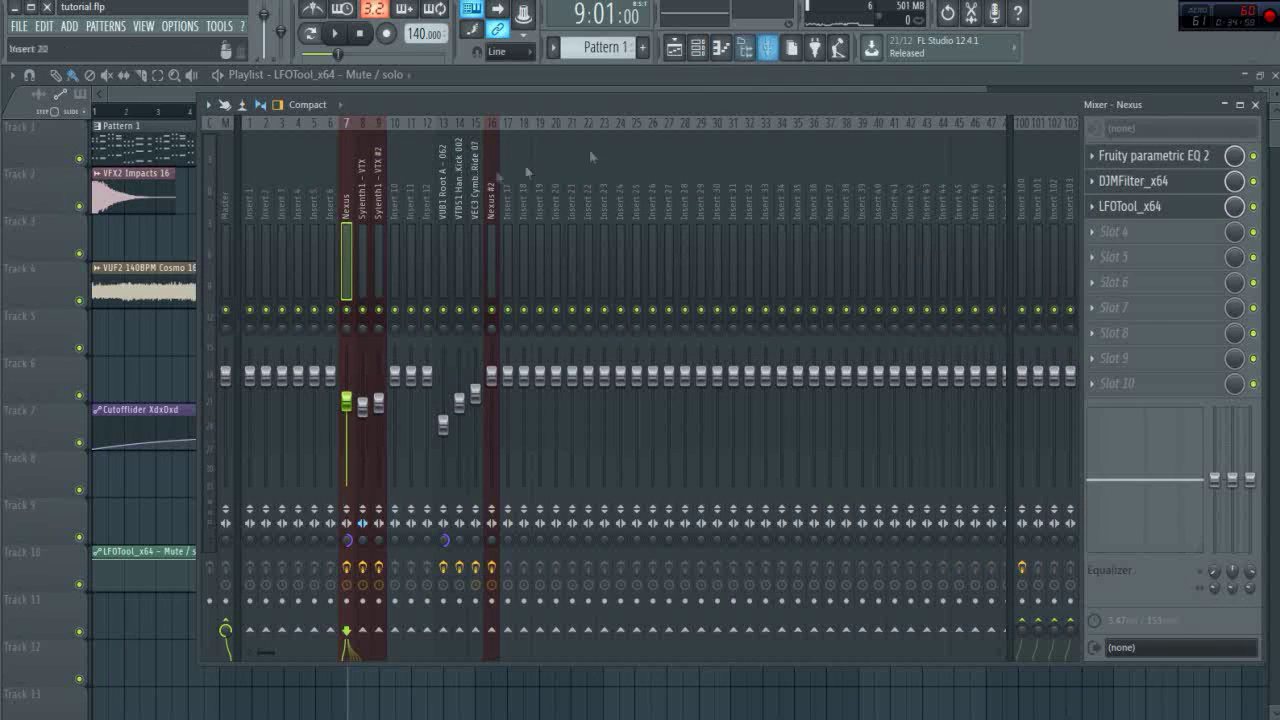
click(364, 198)
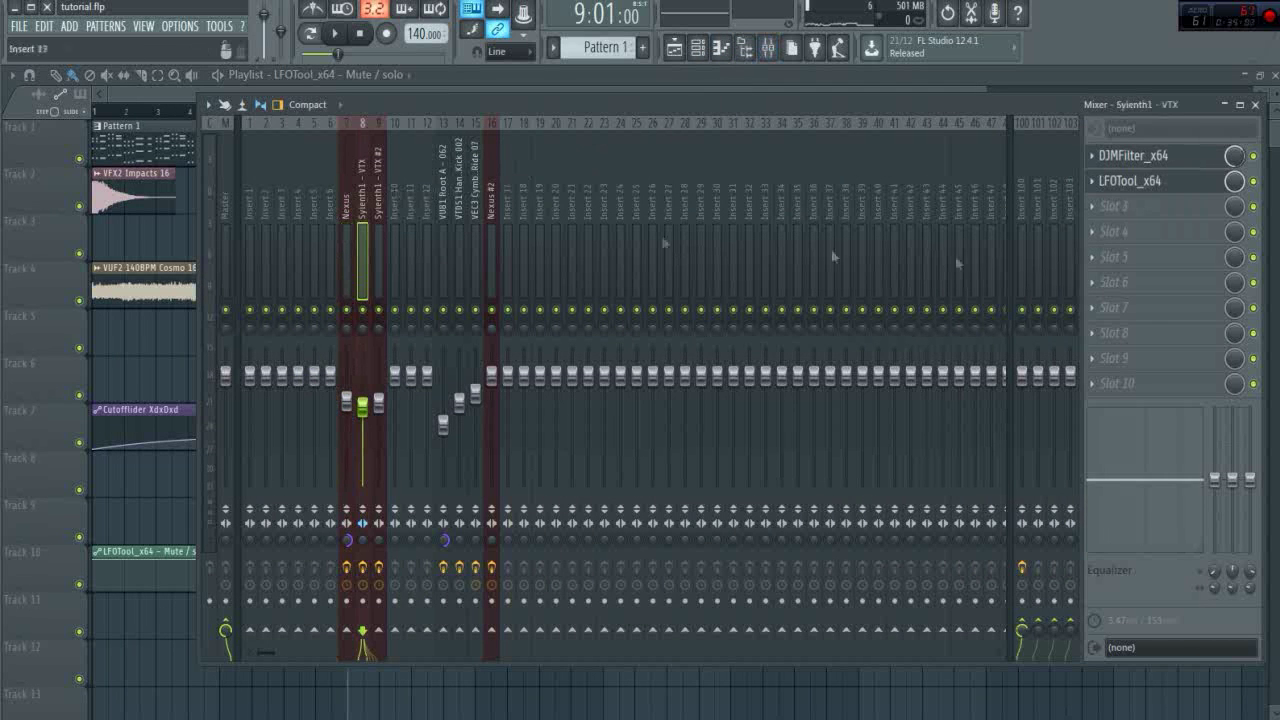
right_click(1256, 183)
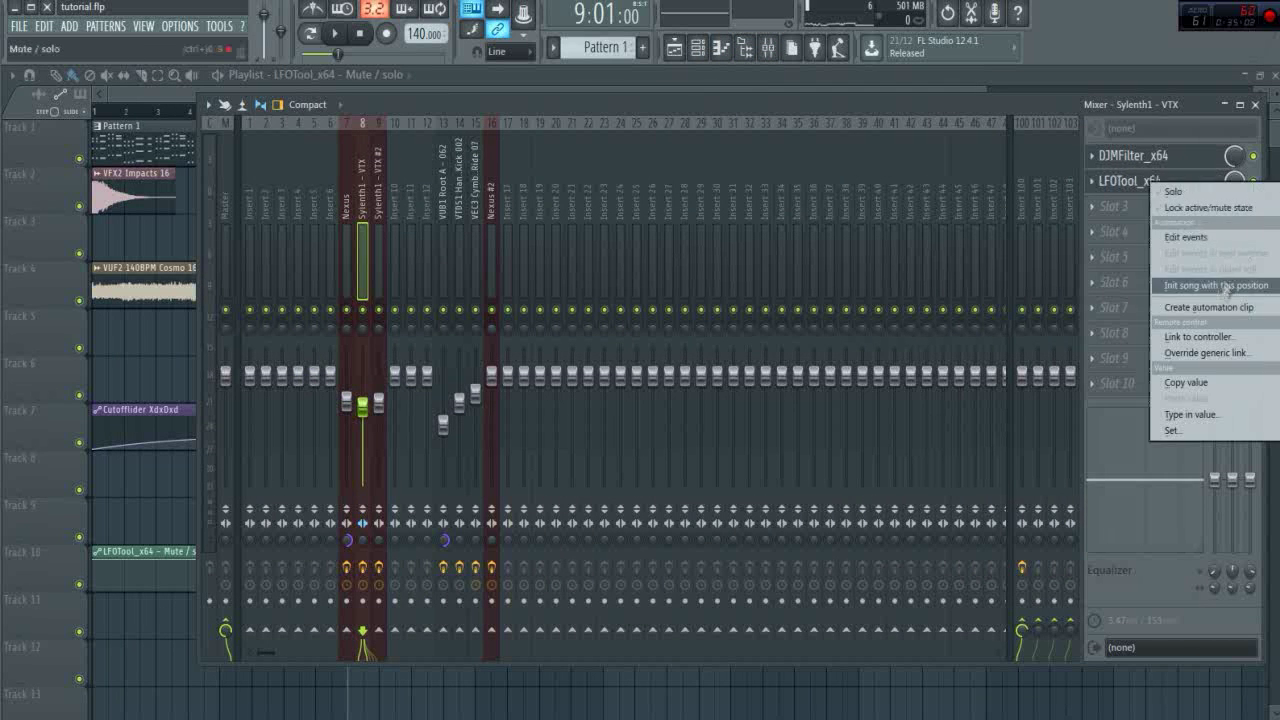
click(1199, 337)
click(598, 362)
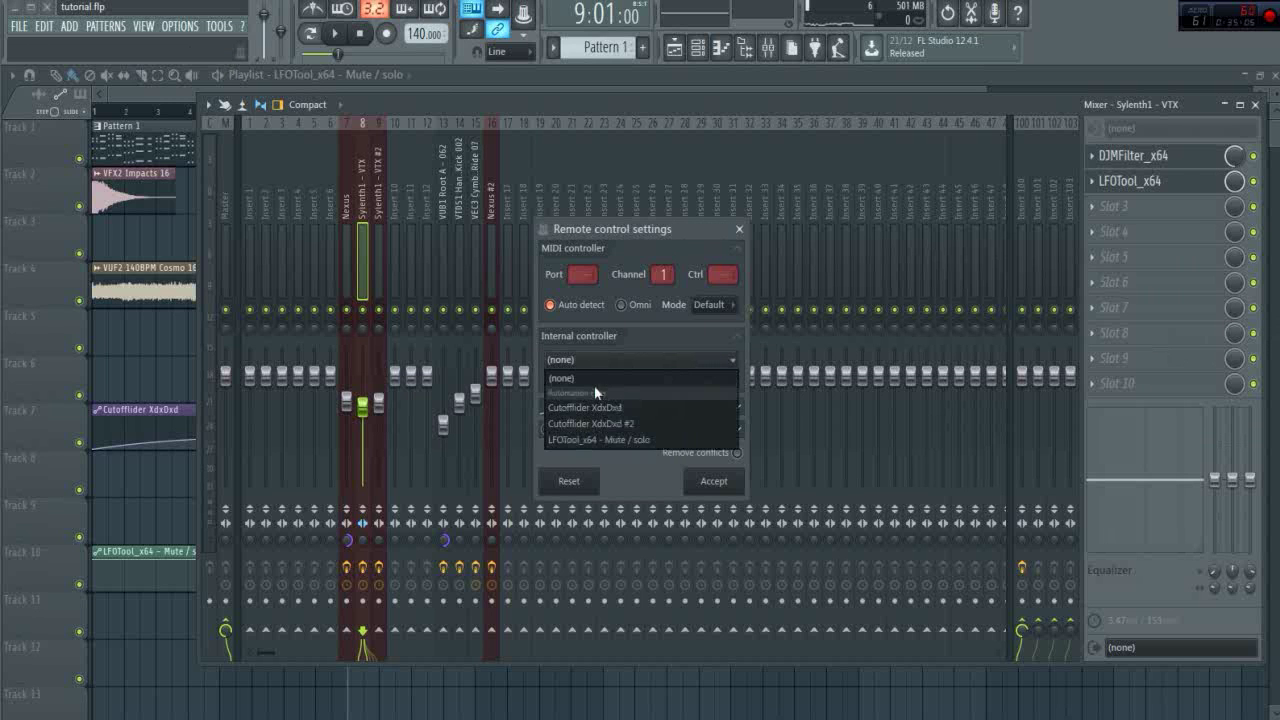
click(630, 441)
click(716, 482)
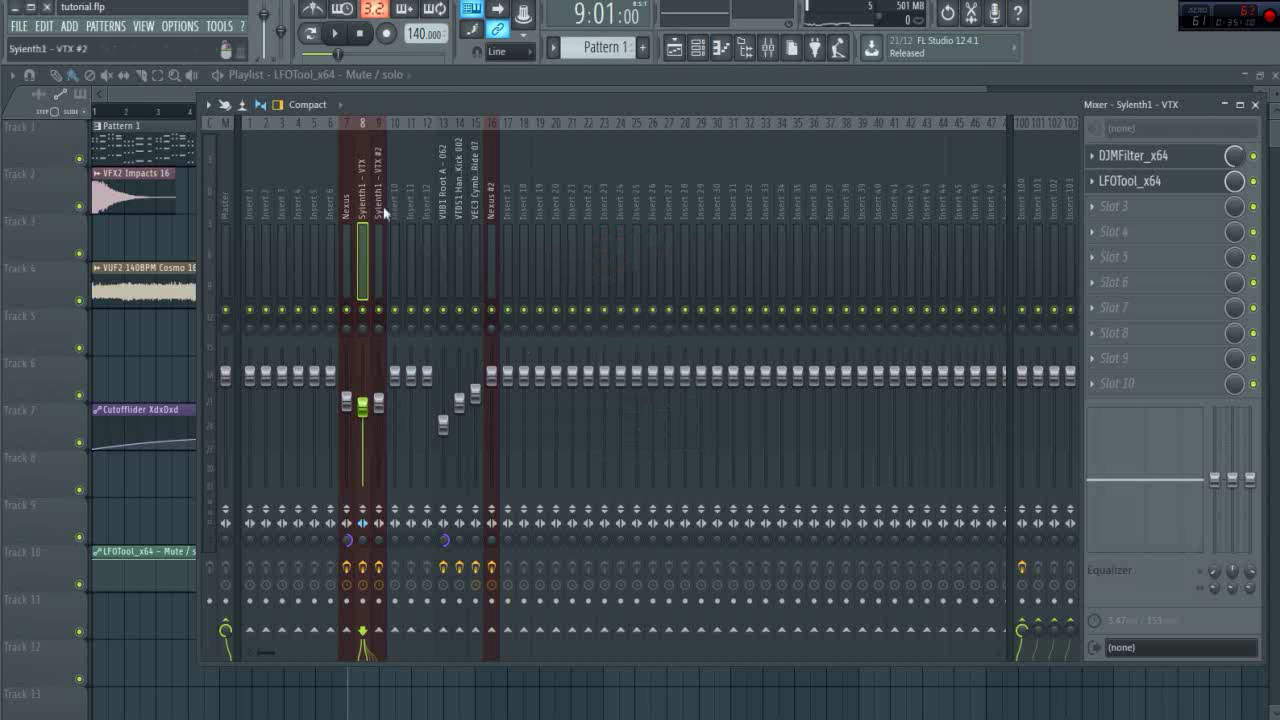
Link the LFOTool_x64 mute switch on Sylenth1 - VTX #2 to the LFOTool_x64 - Mute / solo internal controller and close the mixer.
click(381, 208)
right_click(1258, 205)
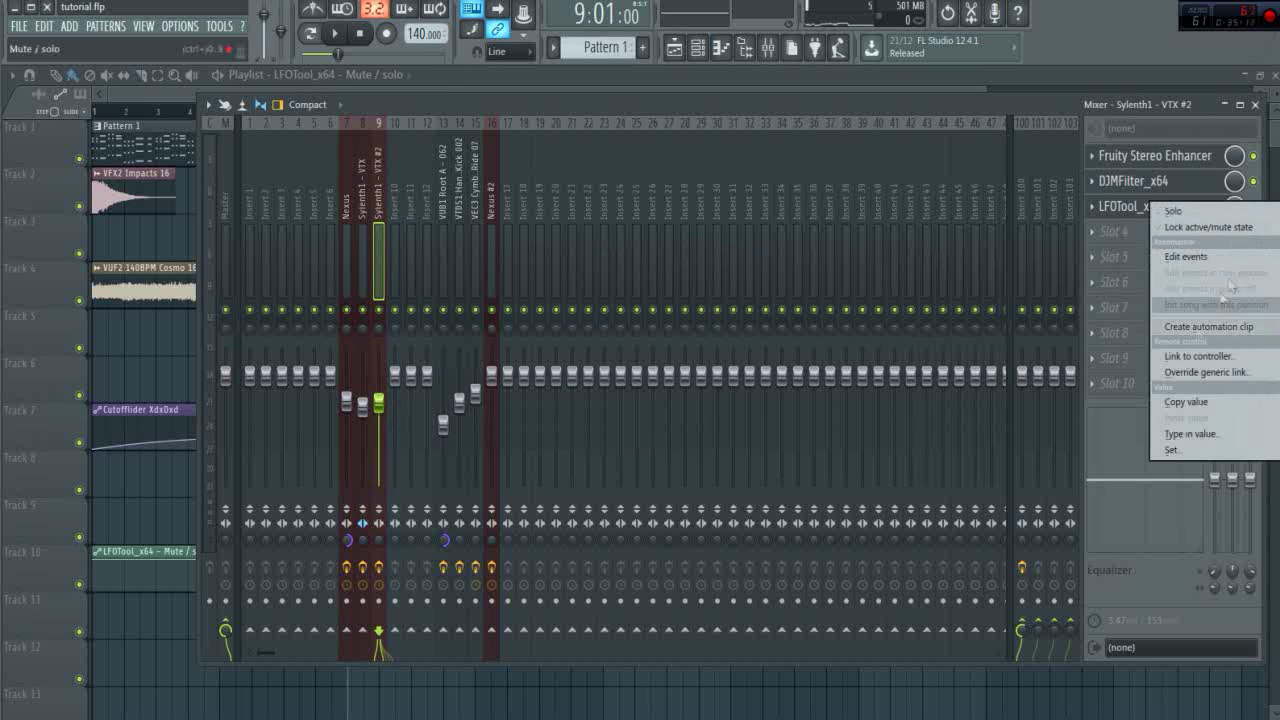
click(1198, 356)
click(600, 358)
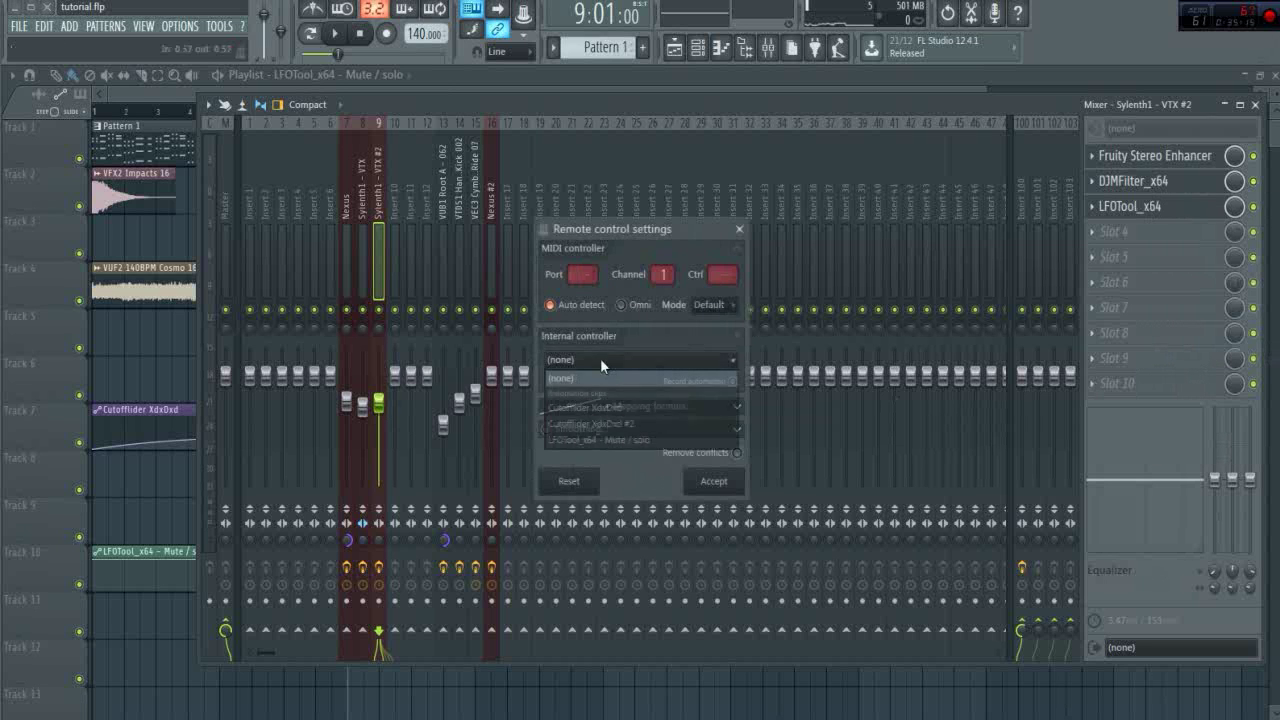
click(586, 440)
click(713, 481)
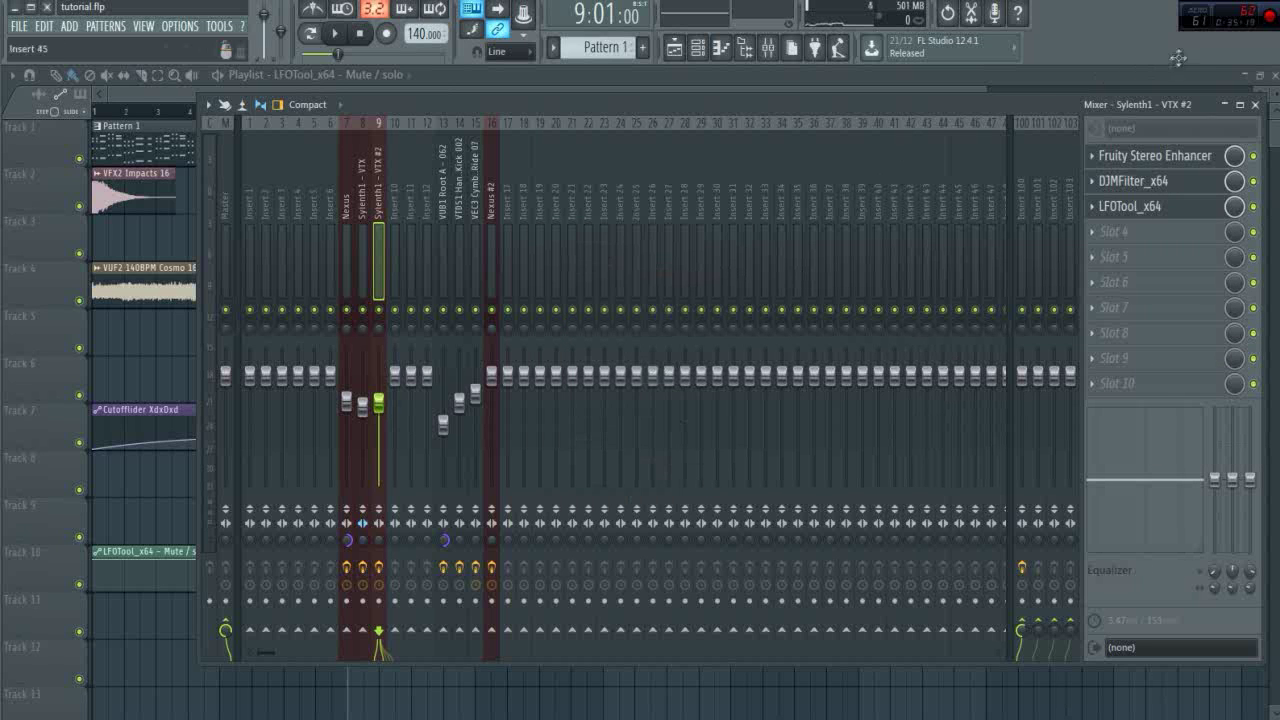
click(1256, 105)
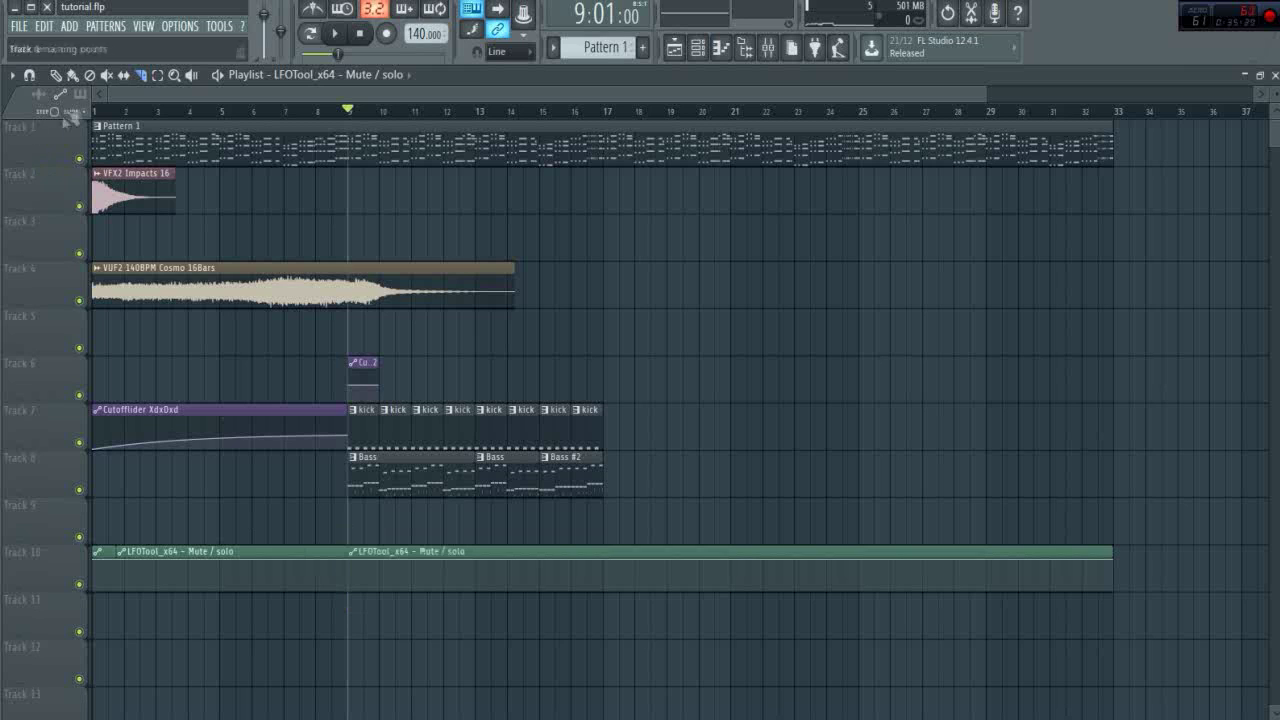
Remove the middle LFOTool_x64 - Mute / solo segment from Track 10 and lower the opening clip's start point to the minimum.
drag(242, 551, 116, 551)
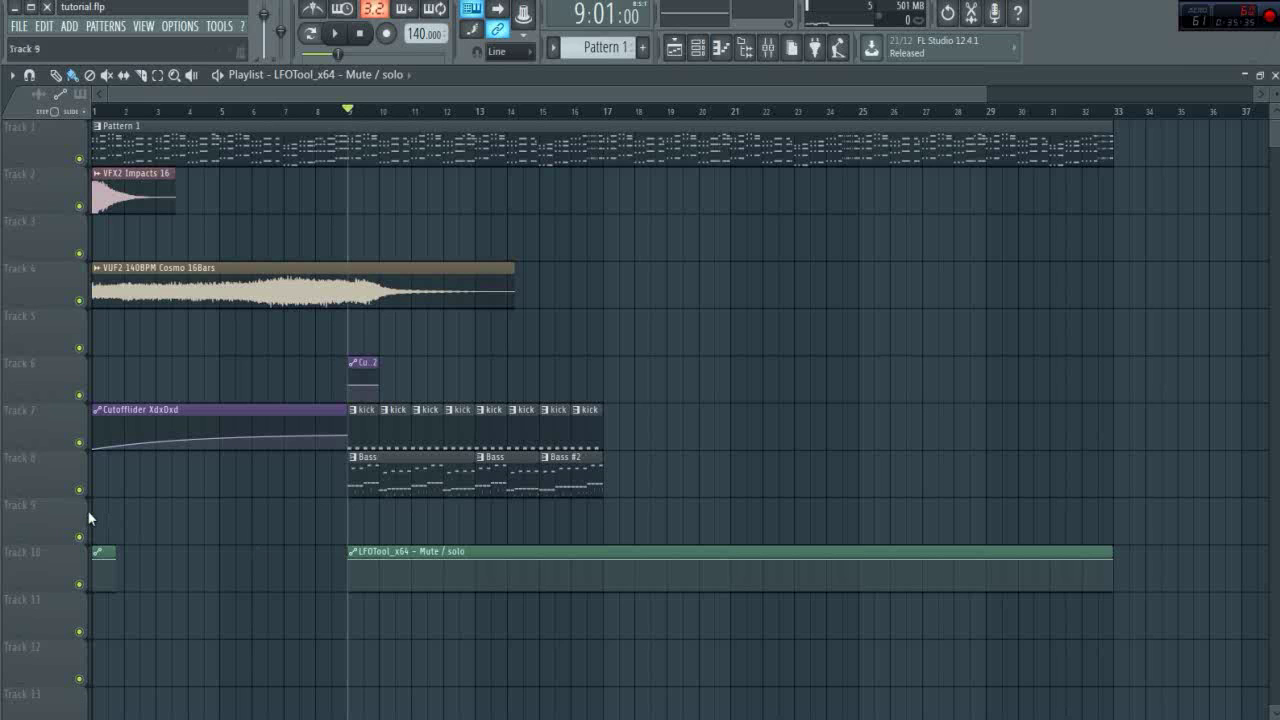
ctrl+scroll(88, 517, up, 2)
drag(290, 90, 262, 95)
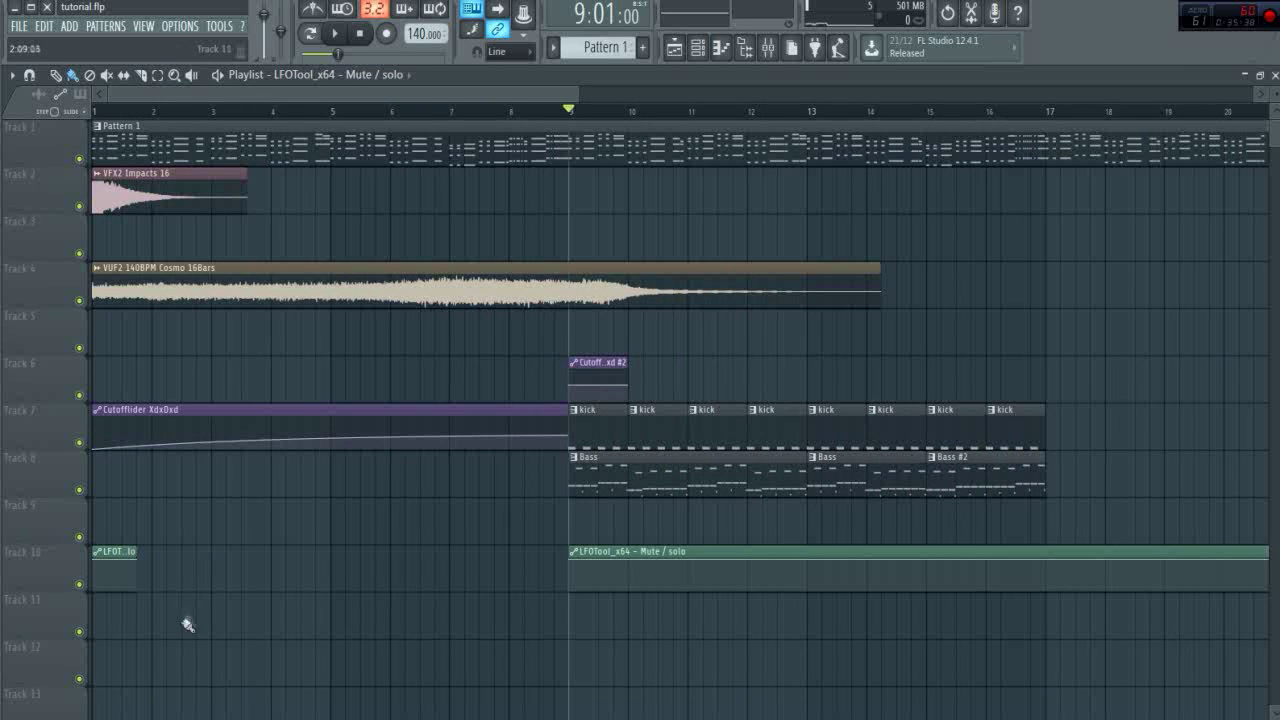
drag(98, 562, 95, 603)
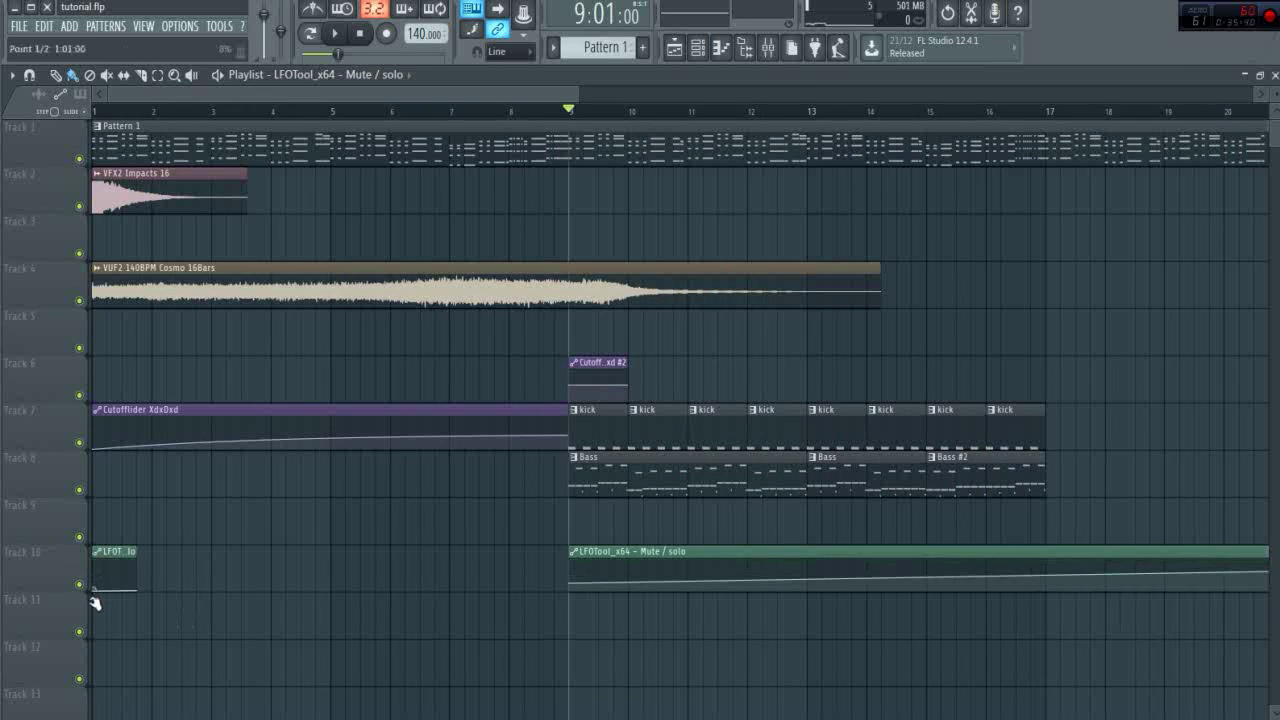
Make the Mute / solo clip at bar 9 unique and raise its start point to the maximum.
click(580, 560)
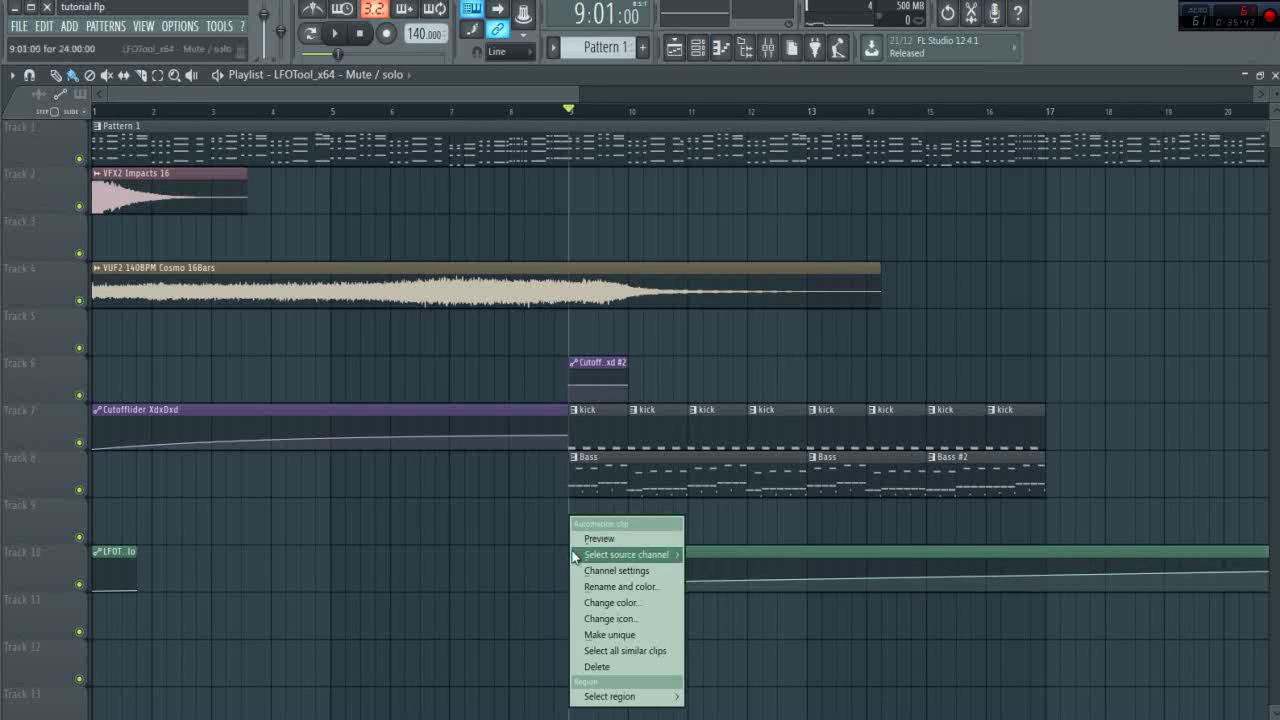
click(600, 634)
drag(570, 584, 560, 536)
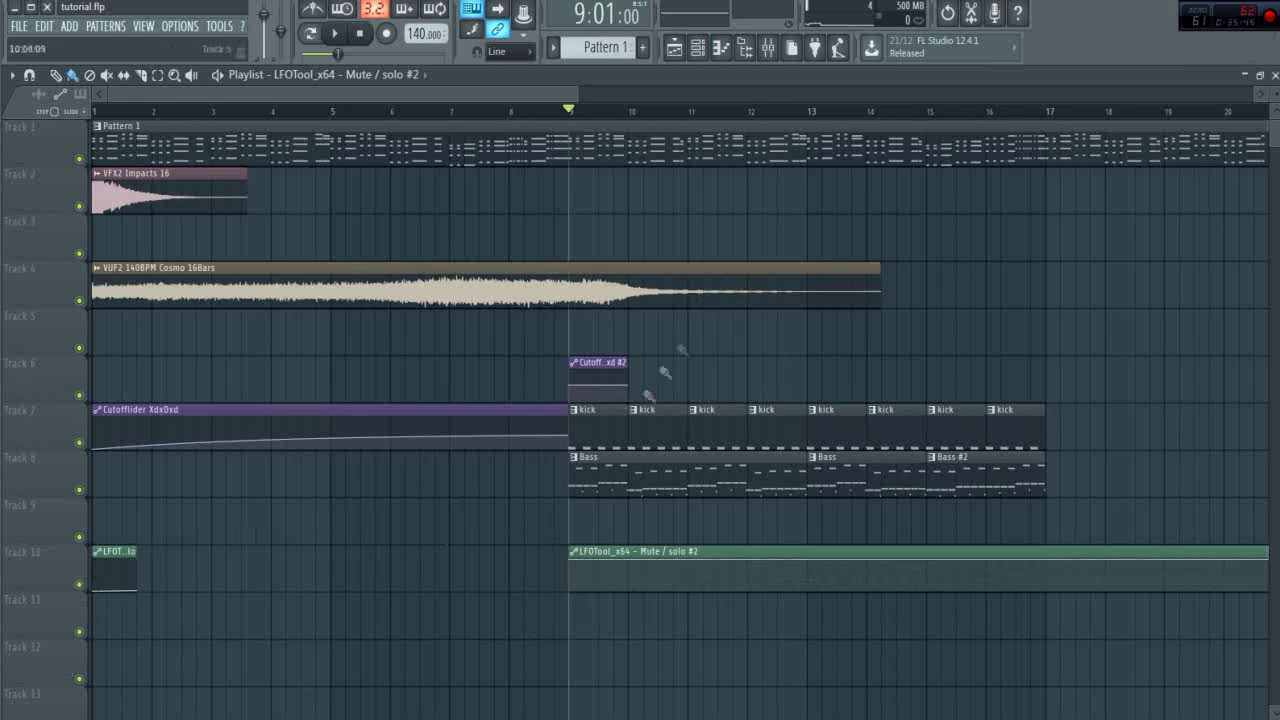
Delete the remainder of the unique Mute / solo clip after bar 10 and play the arrangement to check the sidechain switching.
ctrl+scroll(455, 615, down, 2)
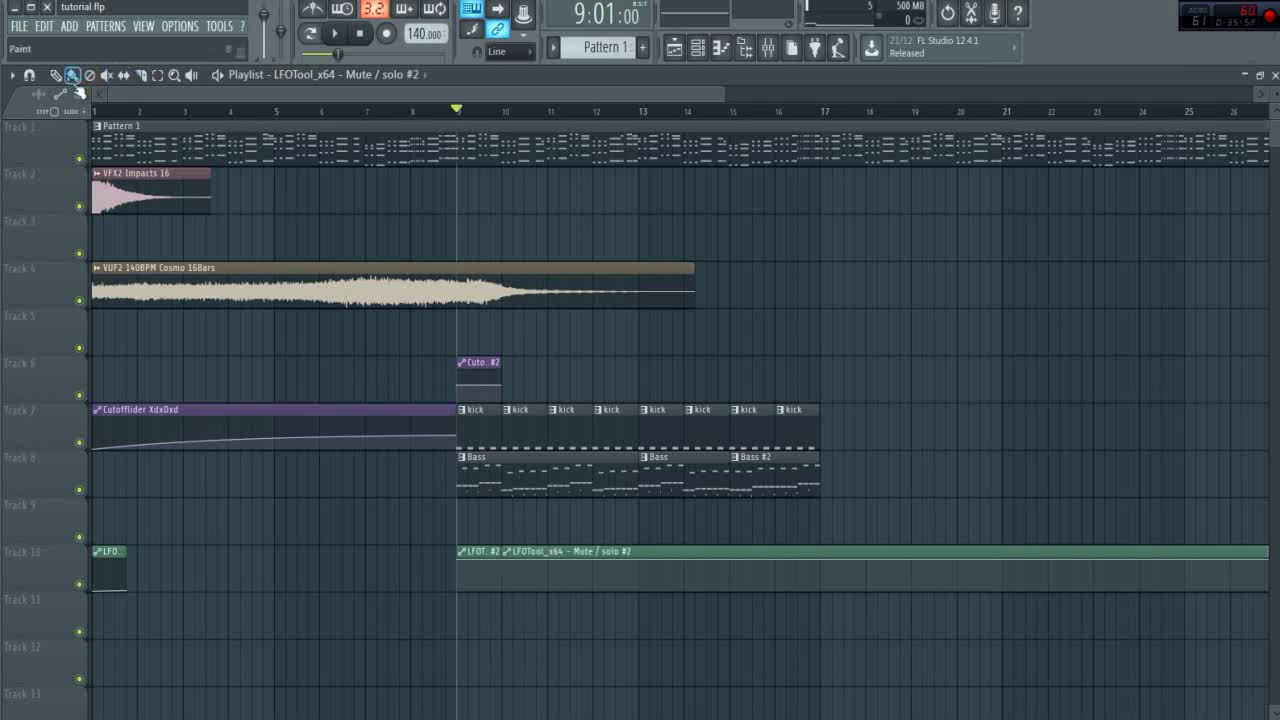
right_click(512, 562)
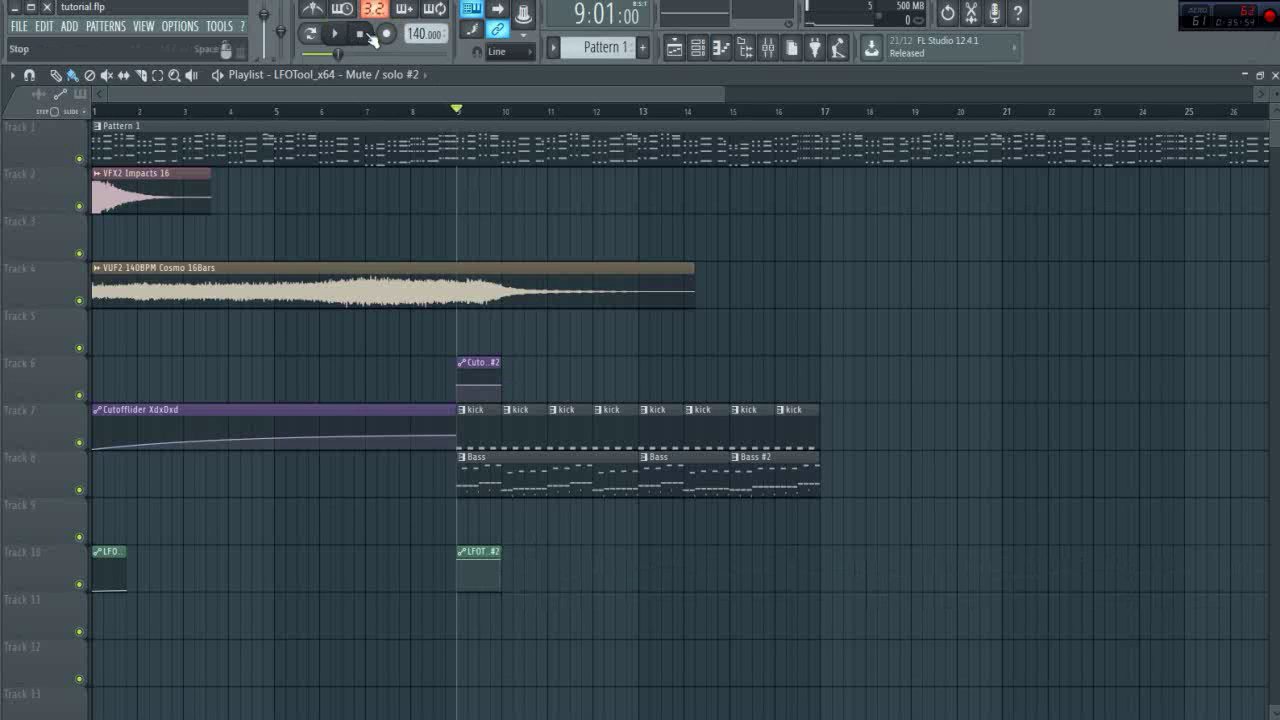
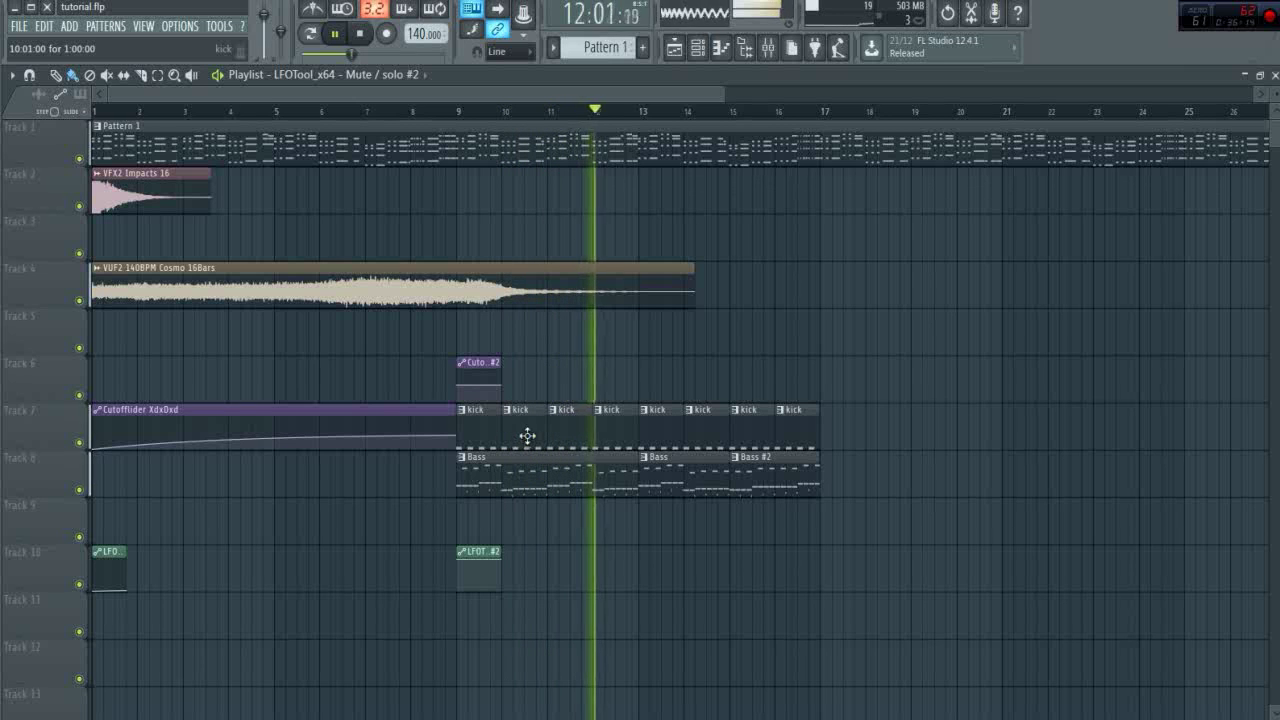
key(space)
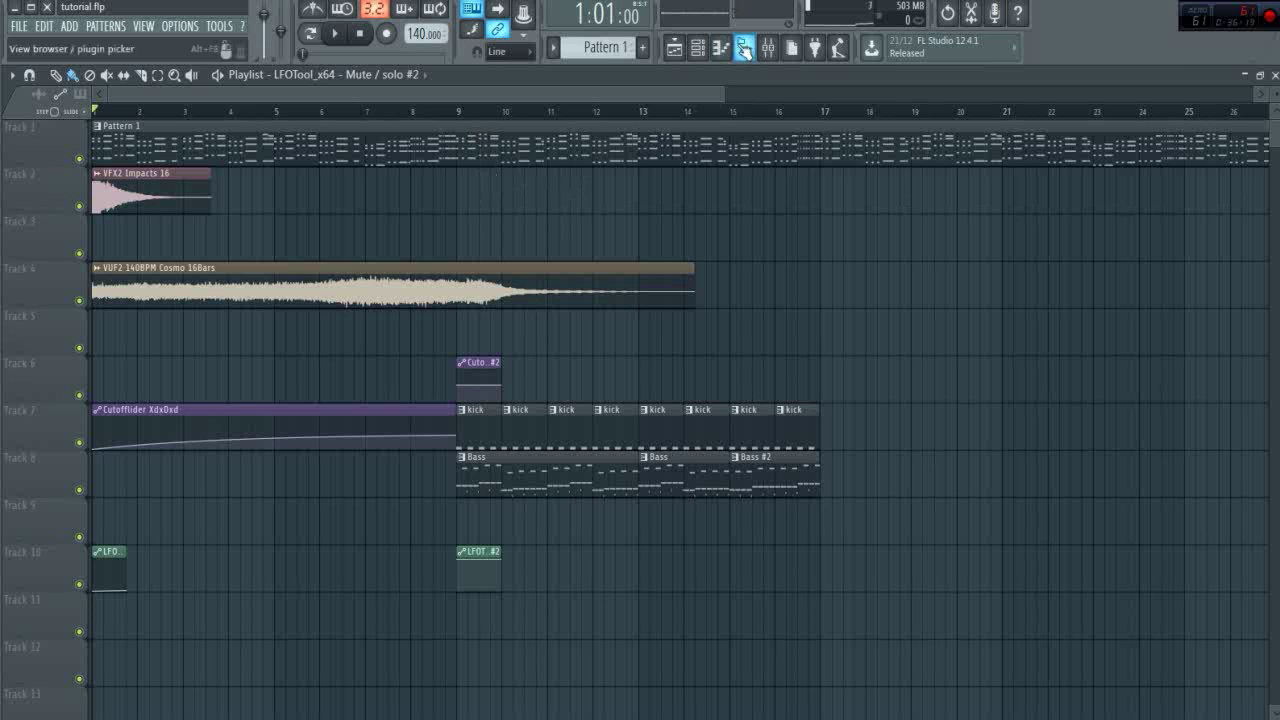
Place the VEC3 Cymbals Crash 27 sample on Track 5 at bar 9 and dismiss the error dialog.
click(768, 47)
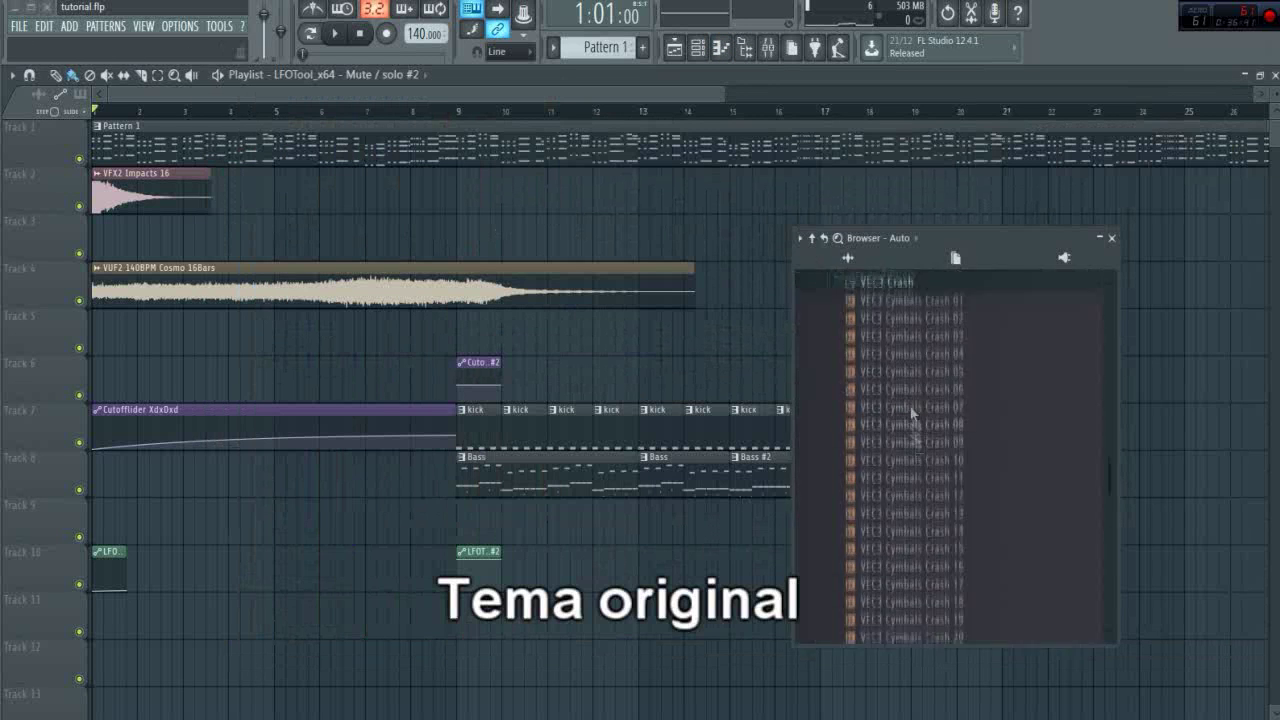
scroll(911, 420, down, 3)
drag(951, 449, 472, 336)
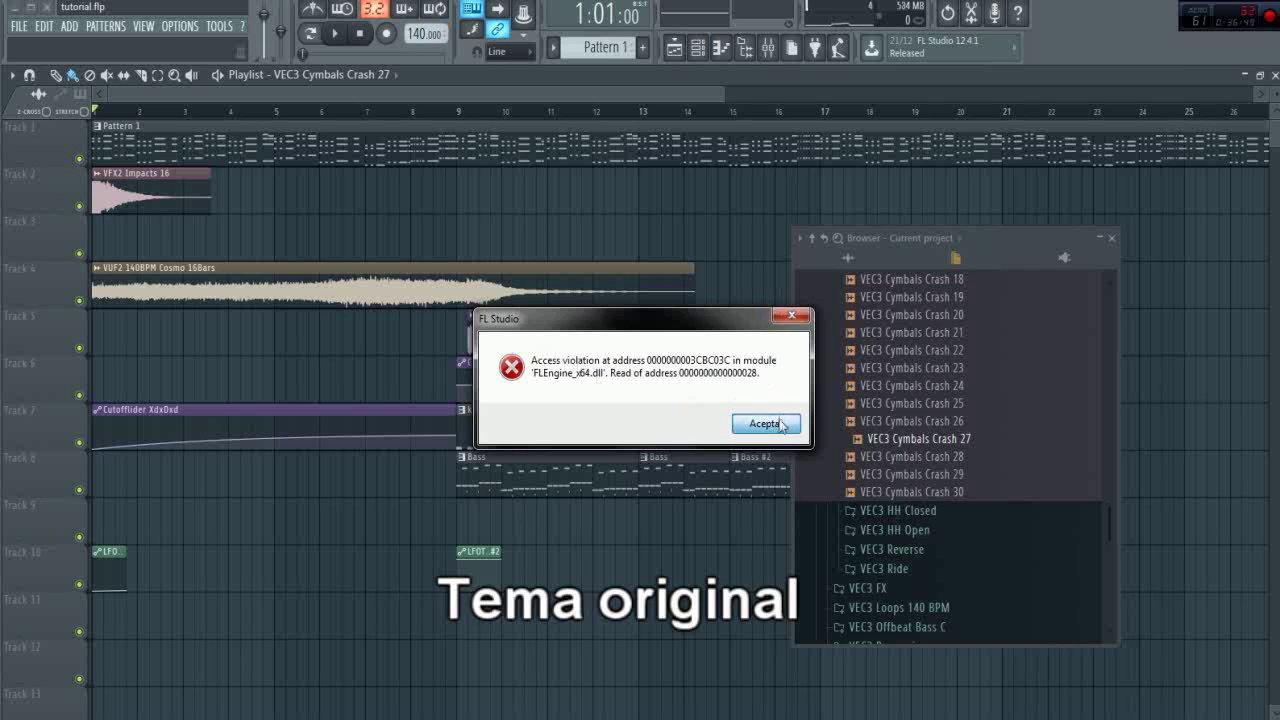
click(764, 424)
scroll(551, 394, up, 3)
Play the arrangement from just before bar 9 to hear the crash and close the browser.
click(337, 112)
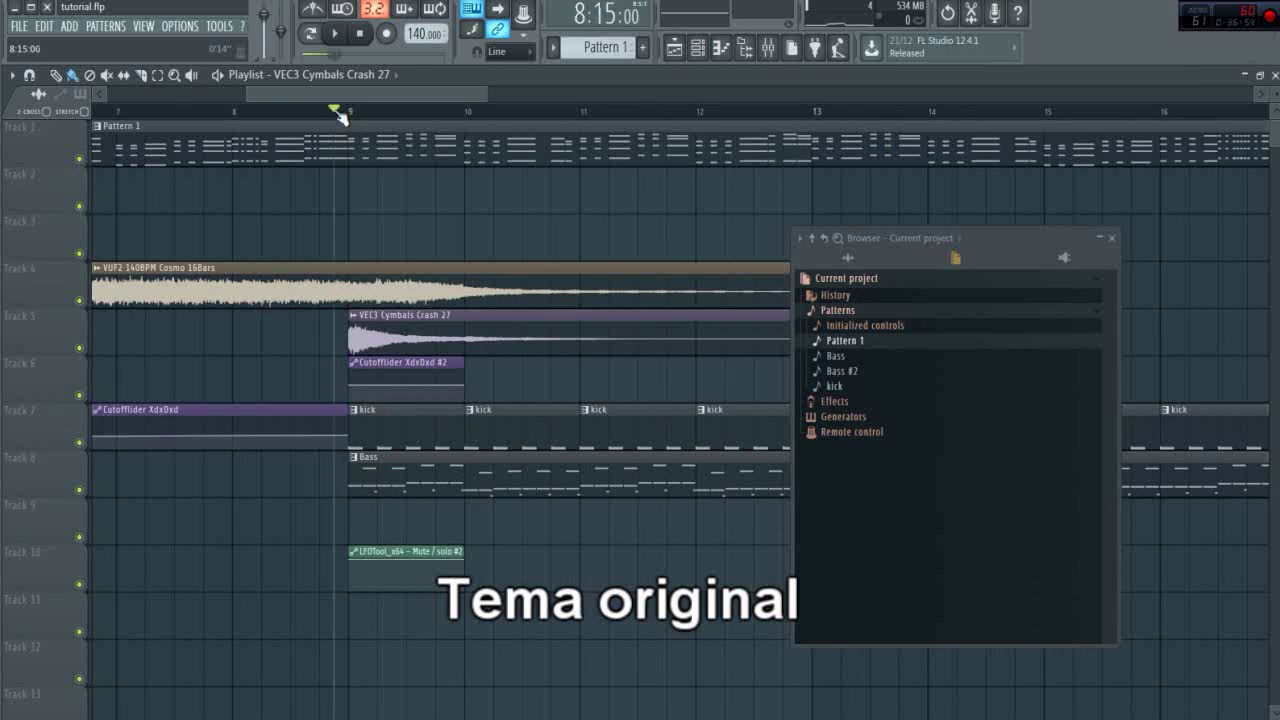
double_click(459, 317)
key(Escape)
key(space)
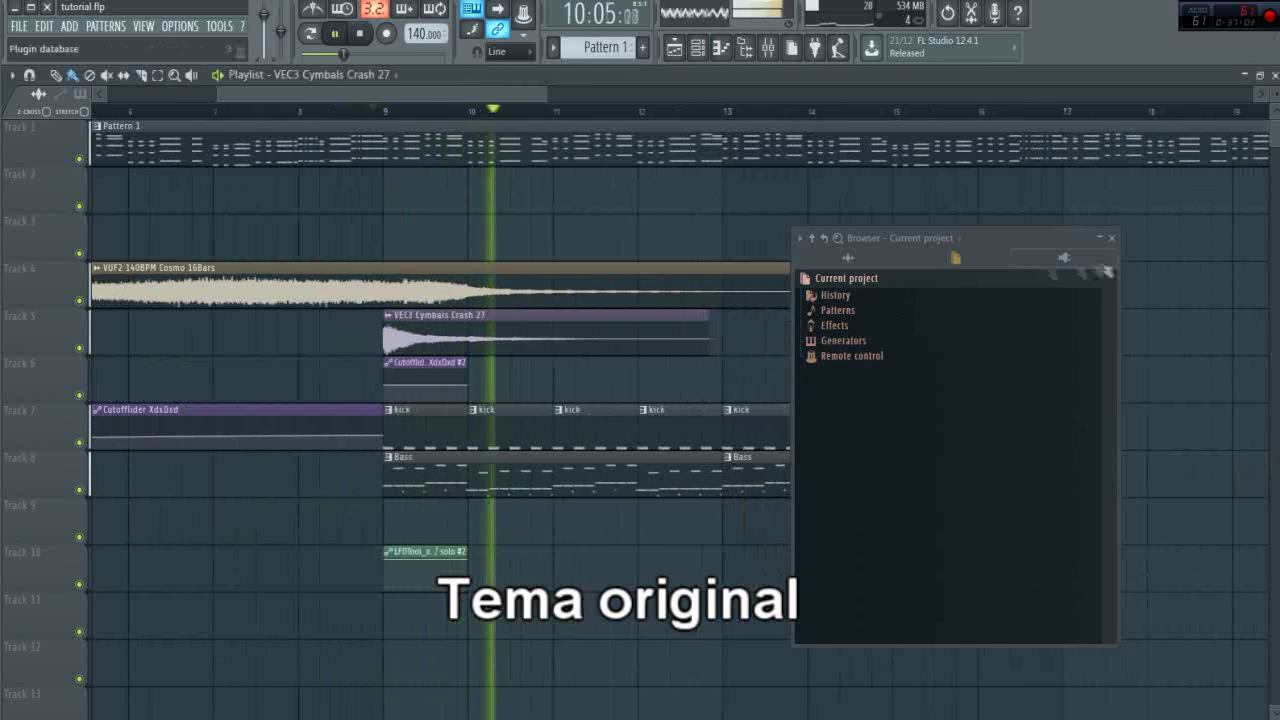
click(1111, 238)
Duplicate the kick and bass clips of bars 9 to 17 so they repeat from bar 17 to bar 25.
scroll(746, 446, down, 3)
drag(822, 475, 652, 350)
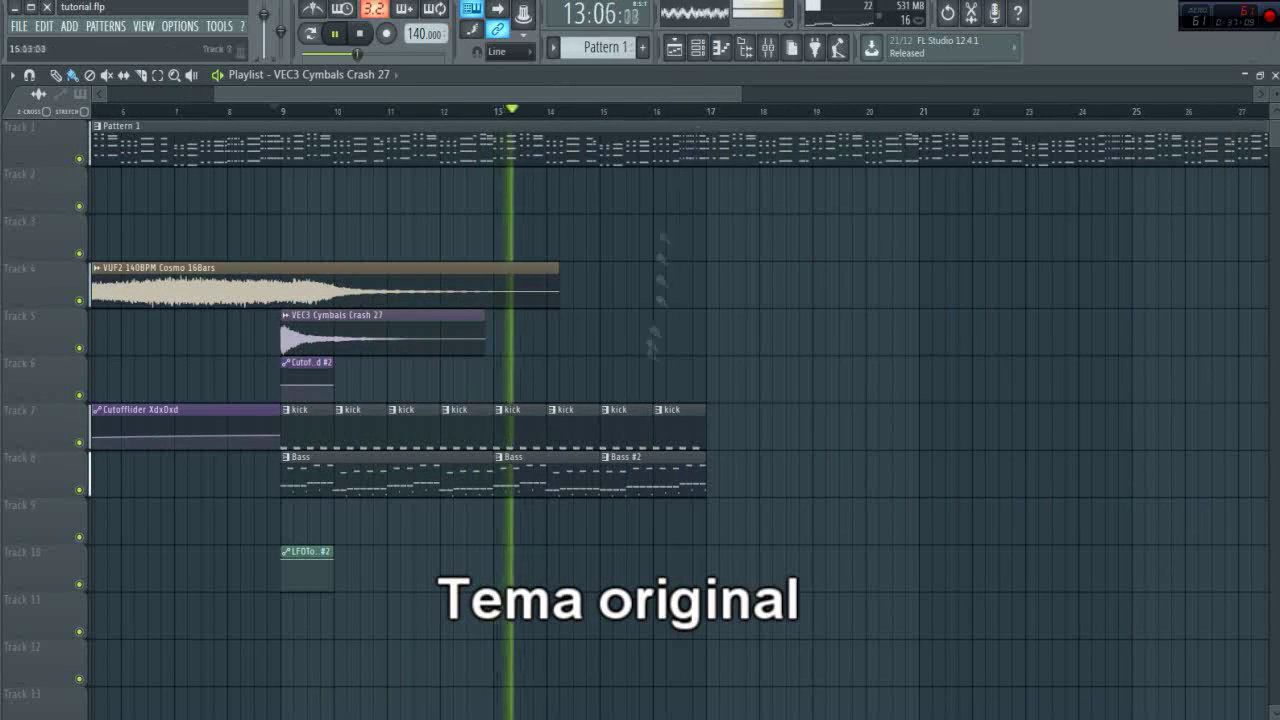
drag(318, 425, 714, 490)
drag(449, 426, 289, 426)
key(space)
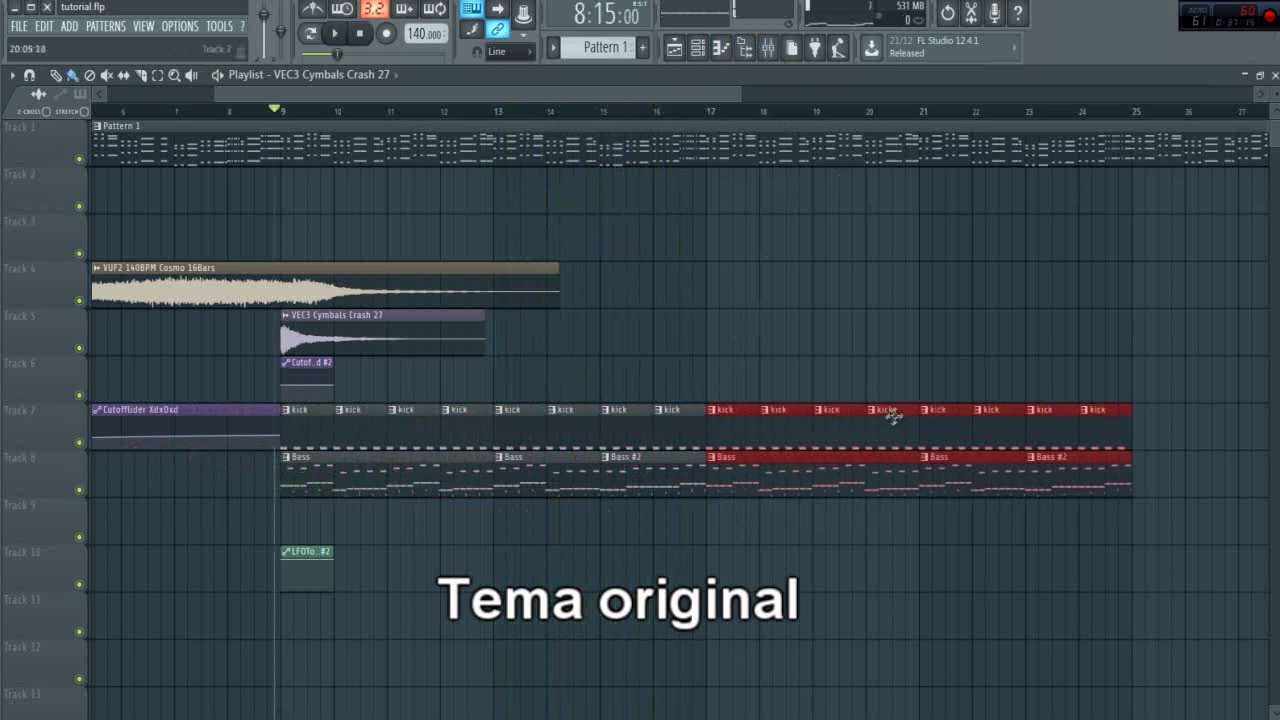
Shorten the kick clip just before bar 17, place VEC3 Cymbals Crash 27 on Track 5 at bar 17 and check the transition.
key(space)
key(space)
click(663, 118)
key(space)
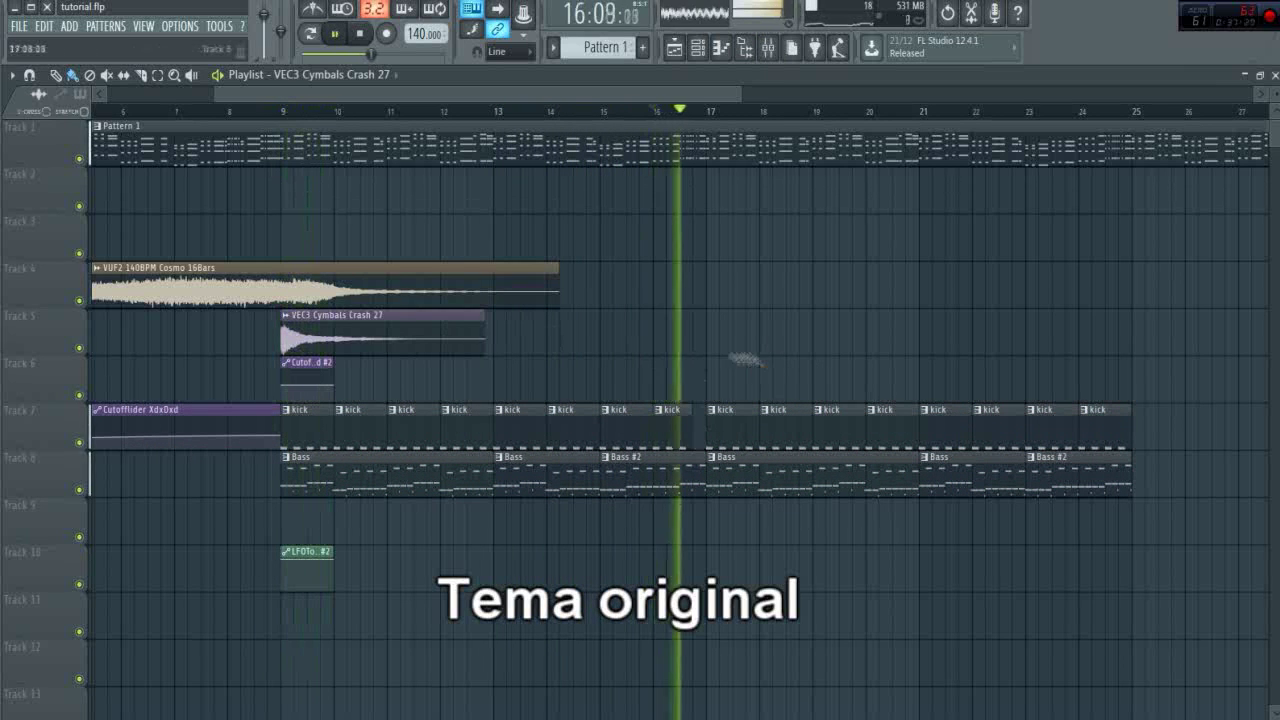
click(714, 335)
key(space)
Create a new pattern named claps and place it on Track 9 at bar 17.
click(644, 49)
text(claps)
key(Return)
click(712, 506)
Add a channel rack filter group named claps.
click(718, 47)
click(300, 295)
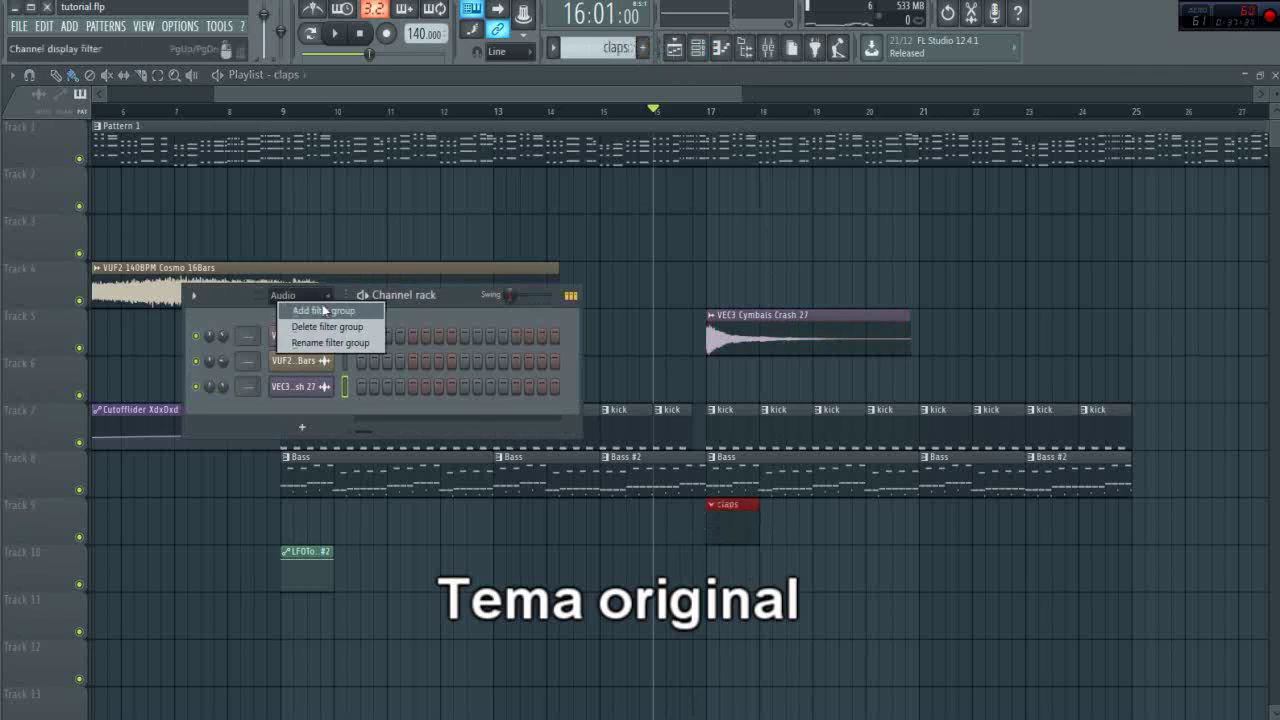
click(323, 310)
text(claps)
key(Return)
Find the VTDS1 Snares and Claps folder of Vengeance Total Dance vol 1 in the sample browser.
click(768, 47)
click(768, 47)
click(745, 47)
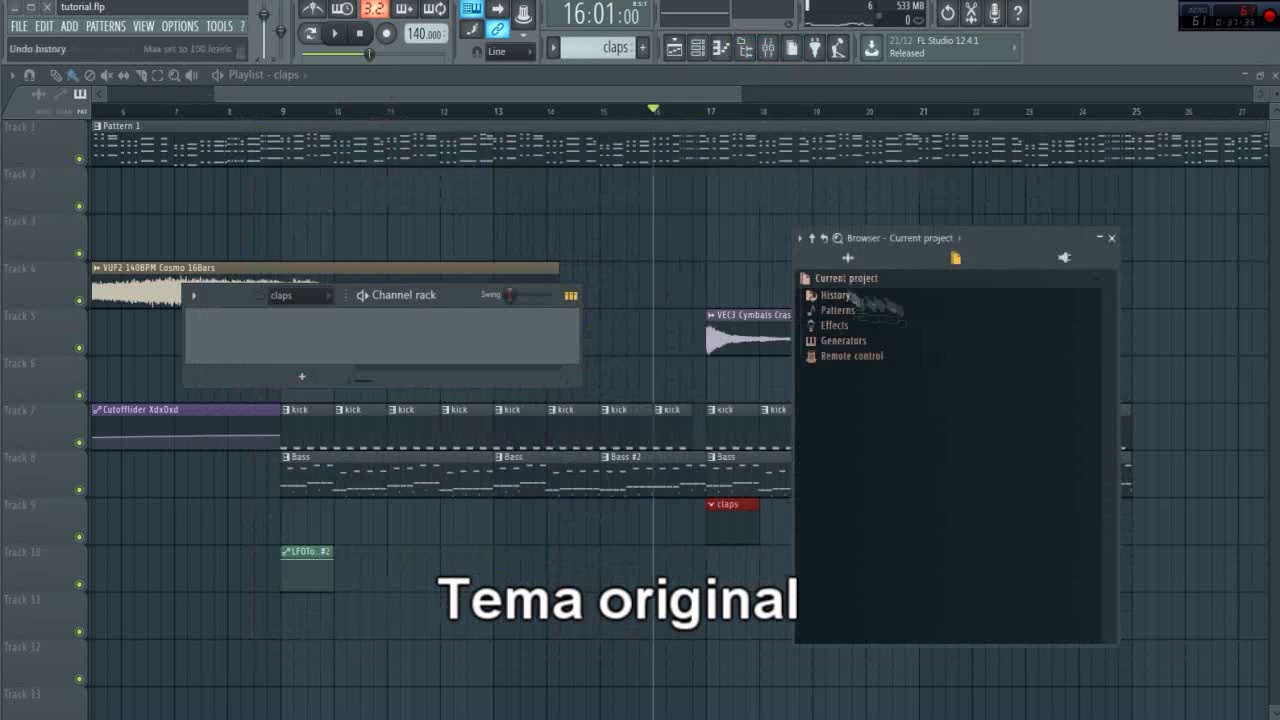
click(848, 258)
scroll(884, 411, down, 5)
click(845, 478)
scroll(862, 475, down, 3)
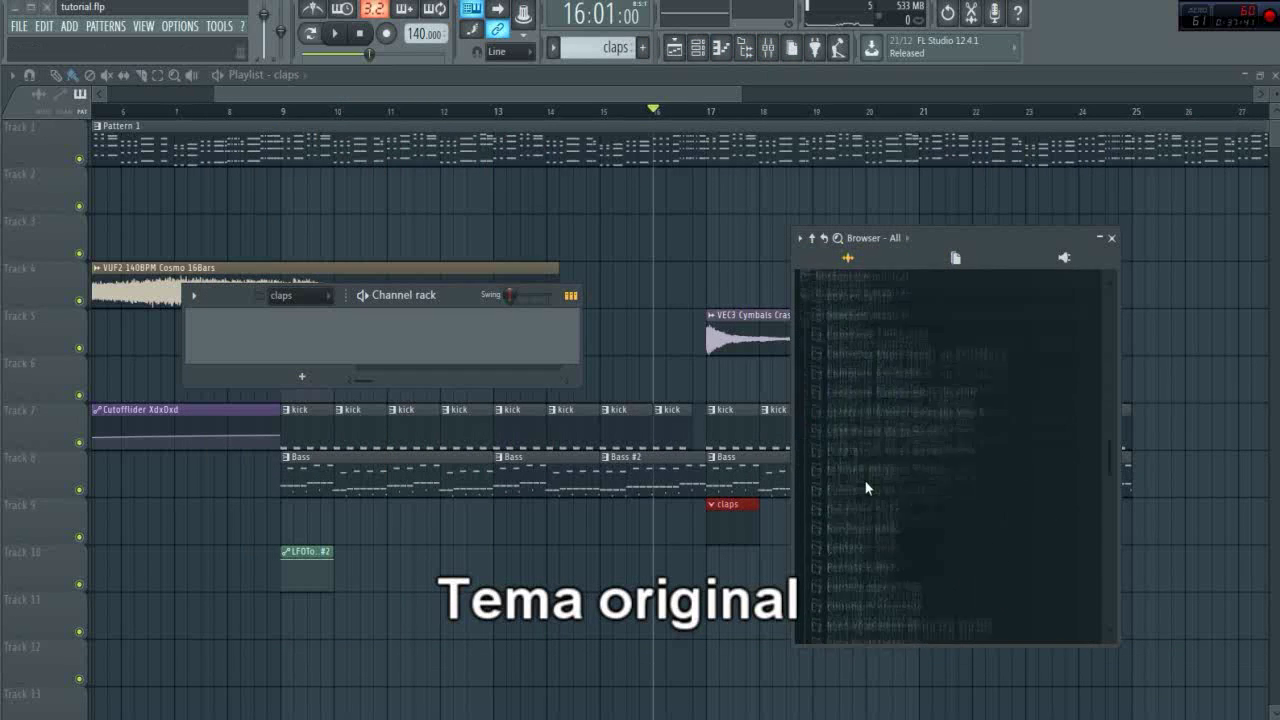
scroll(867, 487, down, 15)
click(910, 391)
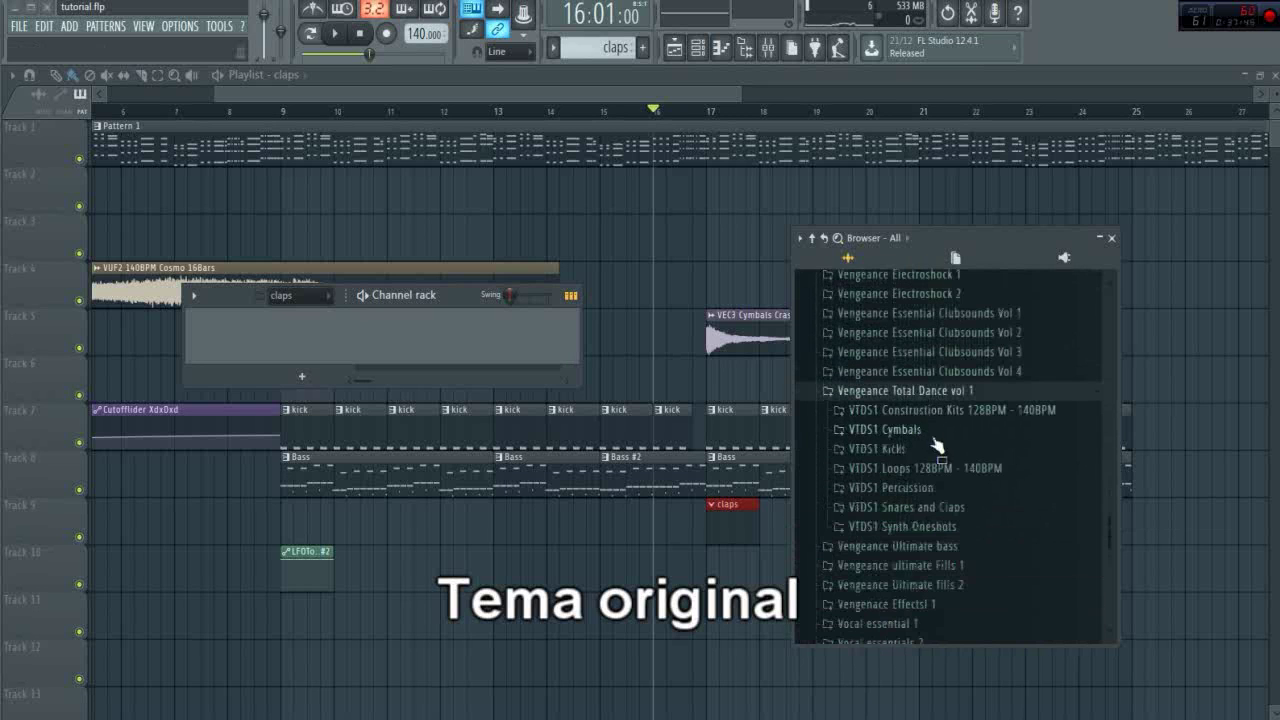
click(905, 507)
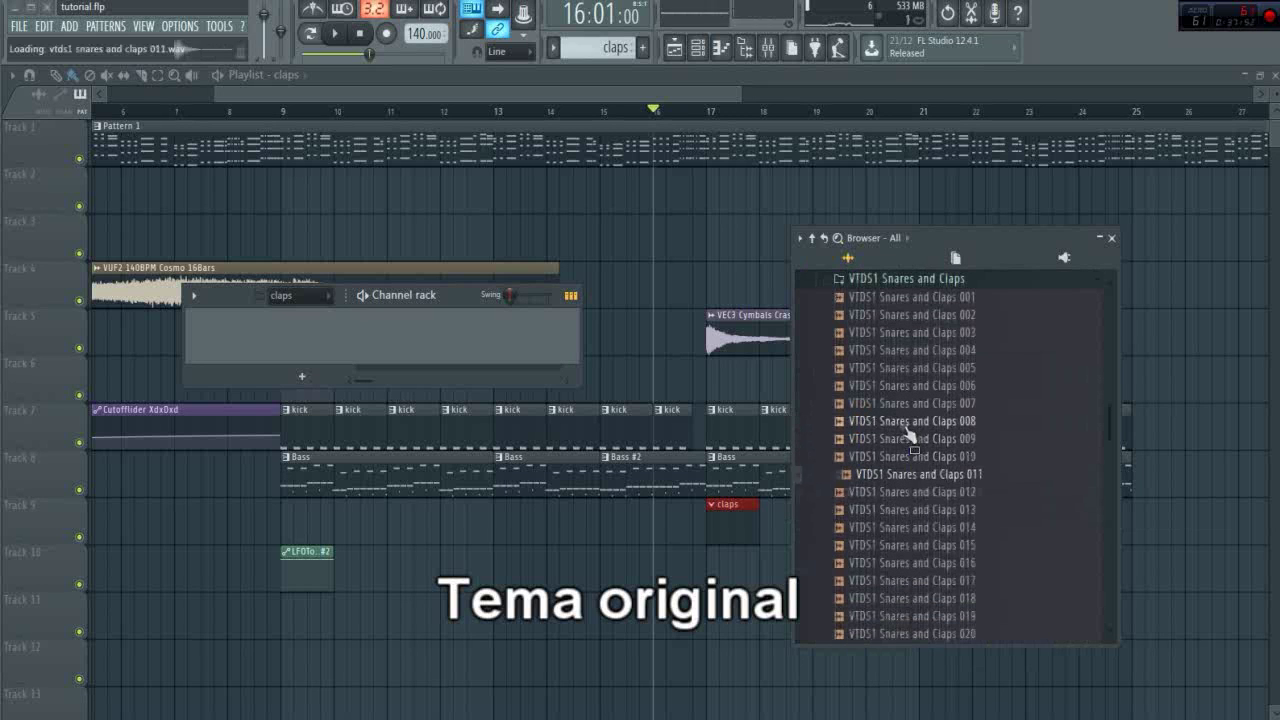
Load VTDS1 Snares and Claps 014 into the claps group, program hits on steps 5 and 13, and play it back.
drag(928, 532, 290, 339)
right_click(285, 338)
click(413, 339)
key(space)
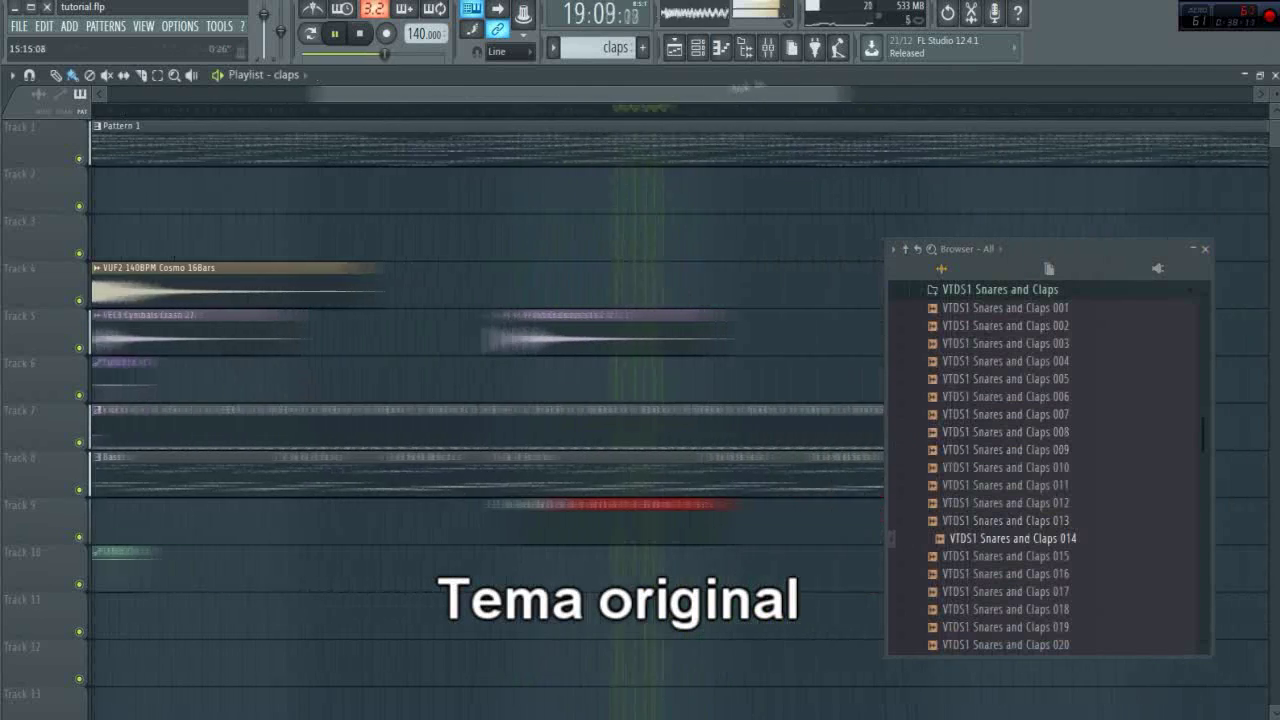
Repeat the claps pattern along Track 9 from bar 17 to bar 24.
drag(750, 88, 778, 90)
key(ctrl+b)
key(space)
Audition further VTDS1 clap samples and replace the claps channel's sample with VTDS1 Snares and Claps 020.
click(698, 47)
click(300, 339)
click(993, 574)
click(1003, 591)
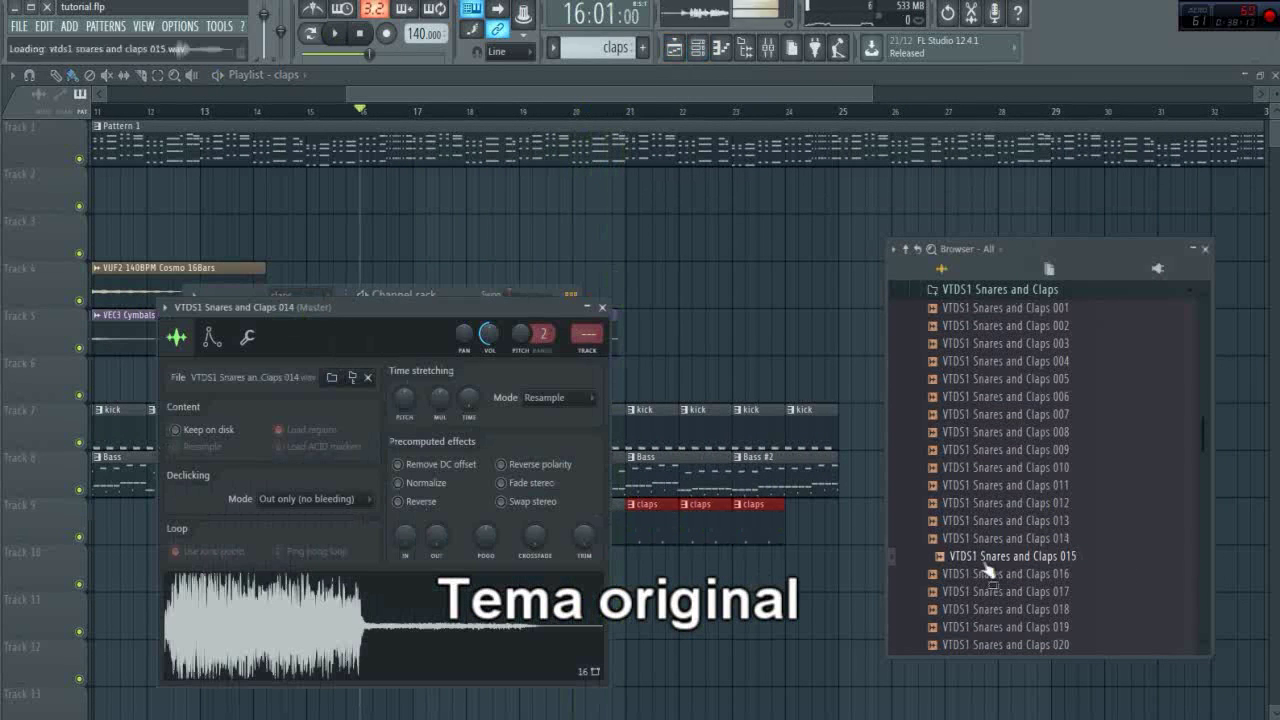
click(1018, 627)
click(1020, 644)
scroll(1022, 600, down, 4)
drag(1016, 433, 418, 575)
Switch to pattern mode and play the claps pattern on its own to judge the new sample.
key(space)
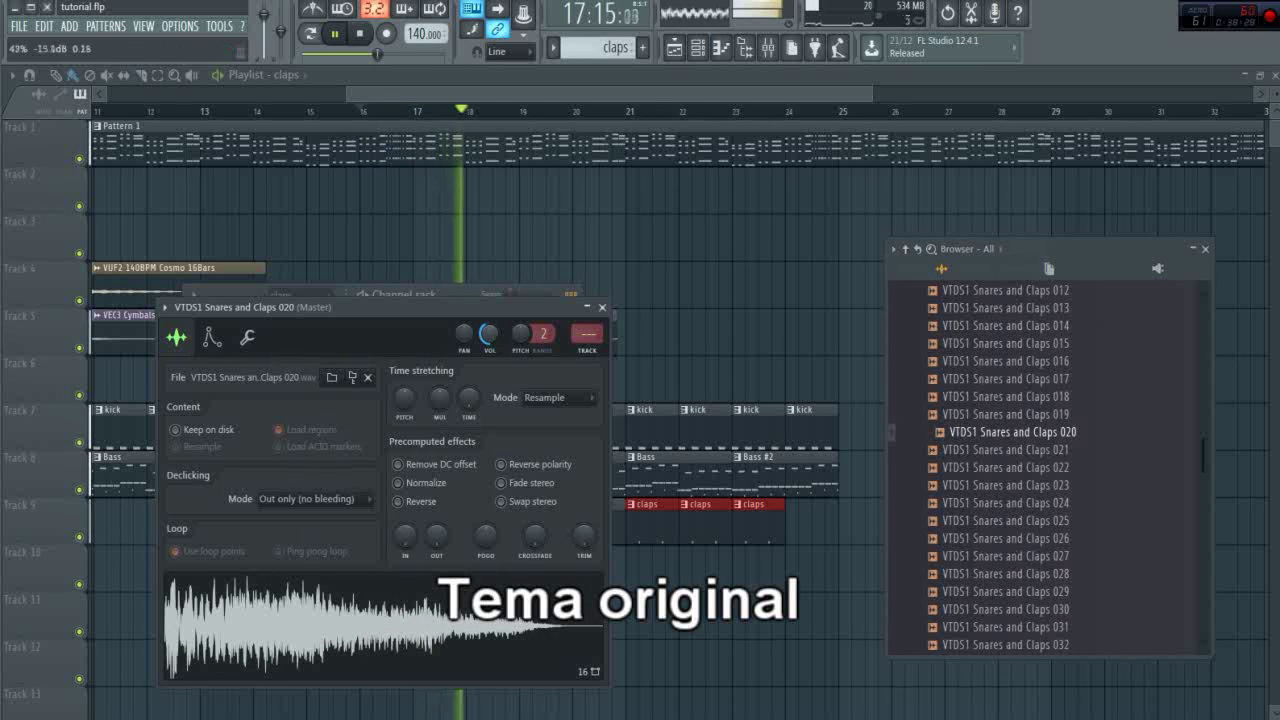
click(338, 292)
click(310, 34)
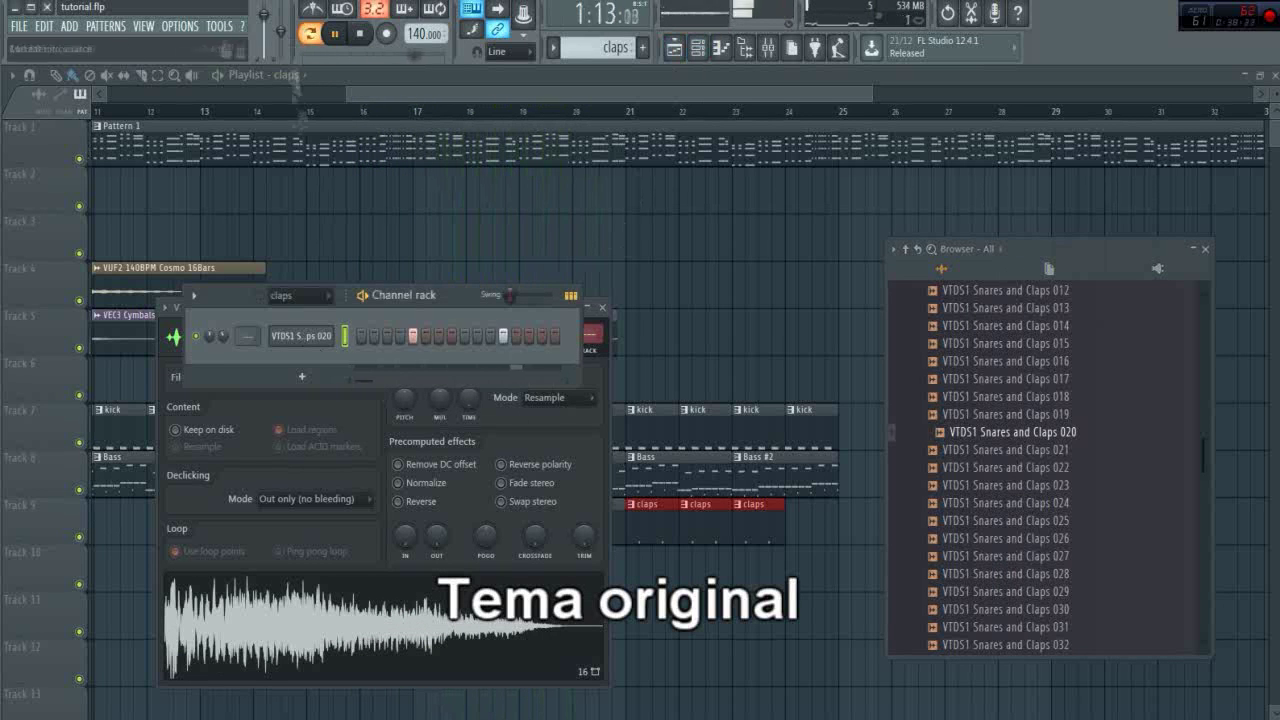
key(space)
Audition the clap samples after 020 and load VTDS1 Snares and Claps 035 into the claps channel.
key(Down)
key(Down)
key(Down)
key(Down)
key(Down)
key(Down)
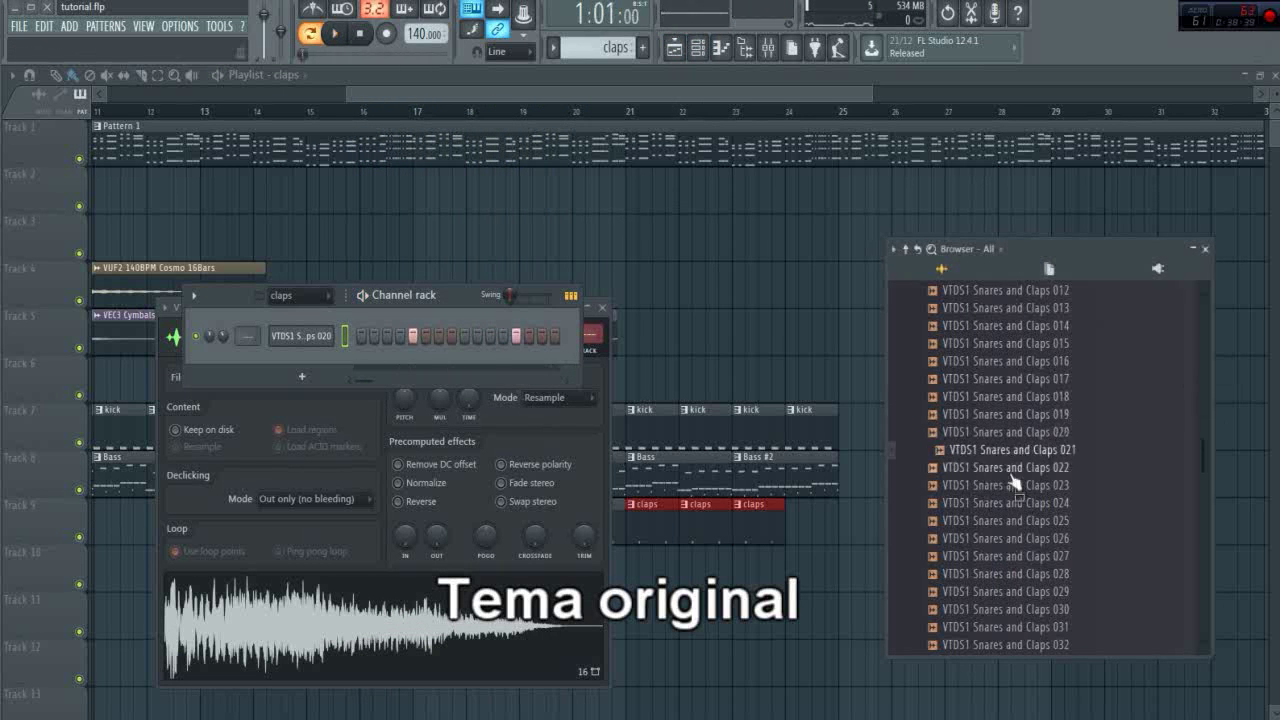
scroll(1072, 524, down, 2)
key(Down)
key(Down)
key(Down)
key(Down)
key(Down)
key(Down)
key(Down)
key(Down)
scroll(1080, 524, down, 2)
drag(1062, 500, 358, 638)
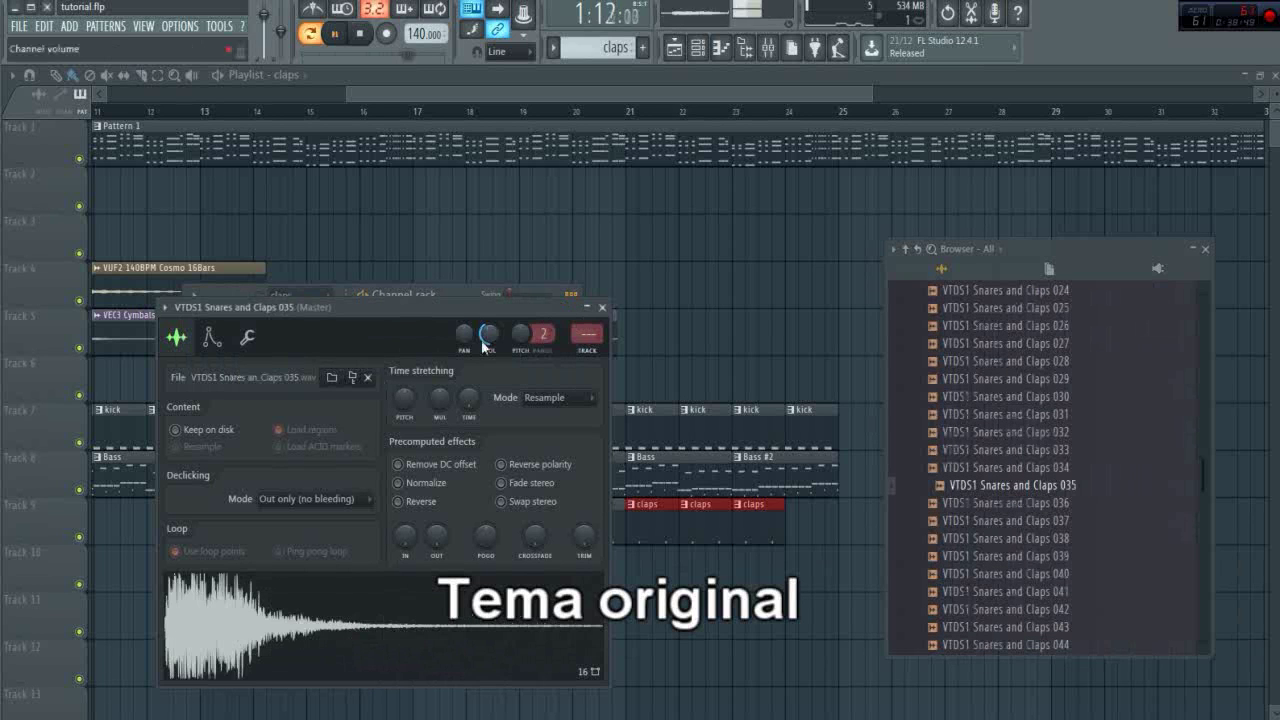
Return to song mode and play the arrangement from about bar 18 to hear the clap in the mix.
click(466, 112)
click(675, 47)
click(675, 47)
click(697, 47)
key(space)
key(space)
key(space)
Audition the samples after 035, load VTDS1 Snares and Claps 039 into the claps channel and play it in the song.
click(976, 506)
click(988, 523)
click(1000, 541)
click(1010, 557)
click(1015, 573)
drag(1015, 563, 285, 337)
key(space)
Route the clap channel to mixer track 17 and add Fruity parametric EQ 2 to its first effect slot.
key(F6)
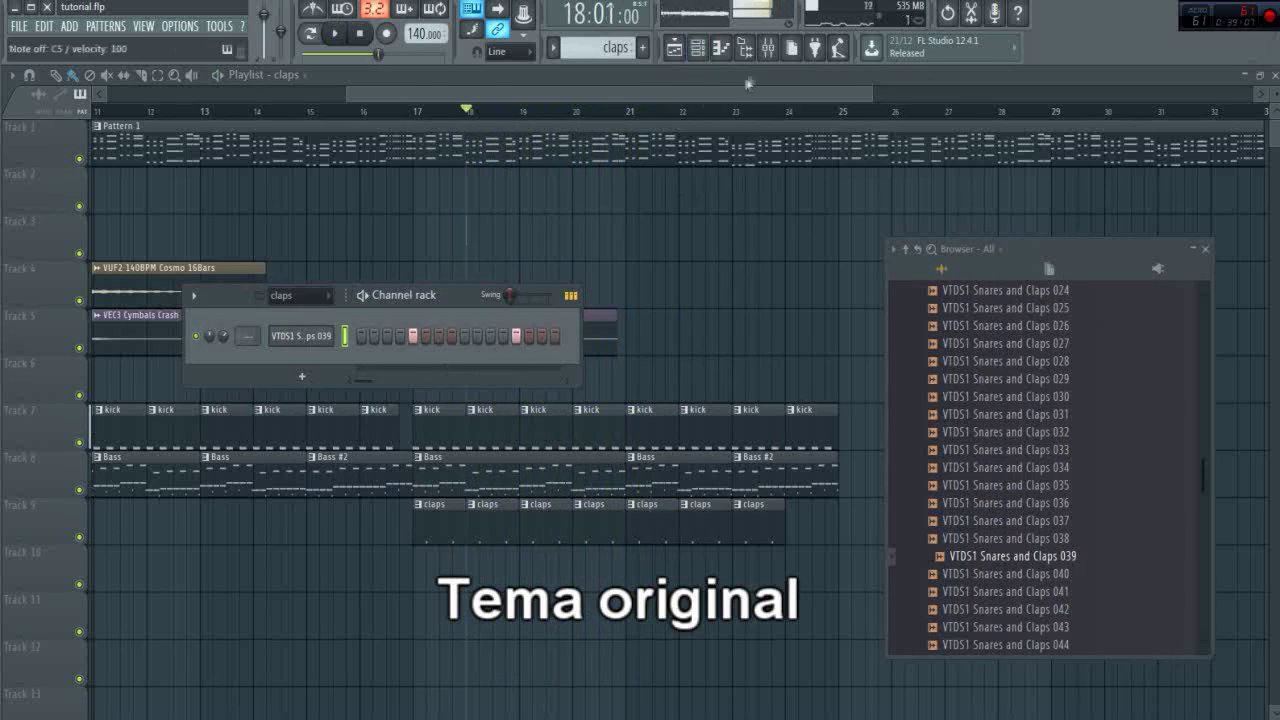
key(F9)
click(514, 161)
key(ctrl+l)
click(1092, 156)
click(1072, 666)
Turn EQ band 1 into a steep low cut in the low mids and boost band 6 by 5.0 dB at 2598 Hz.
right_click(141, 378)
mouse_move(176, 441)
click(218, 438)
drag(141, 378, 250, 378)
right_click(129, 378)
click(214, 470)
scroll(250, 378, down, 3)
drag(348, 378, 342, 360)
Lower the clap mixer track's fader to 92% (-1.9 dB) during playback and return to the playlist.
key(space)
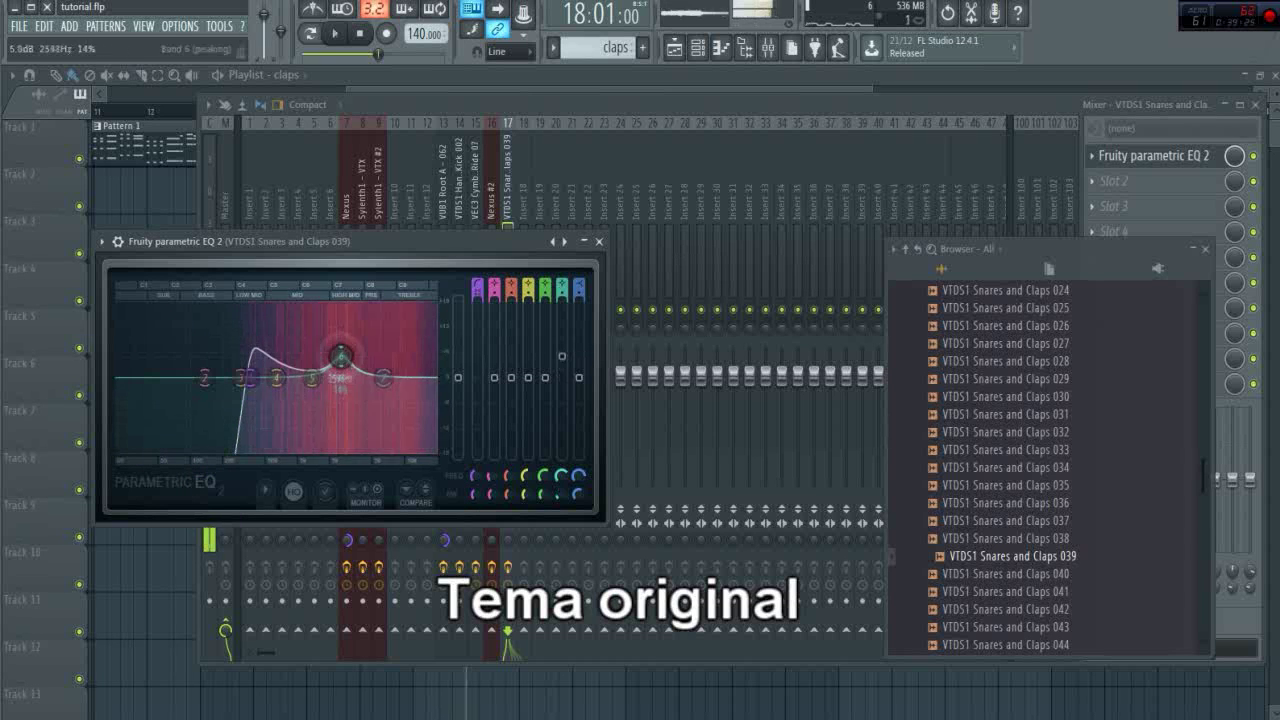
click(508, 190)
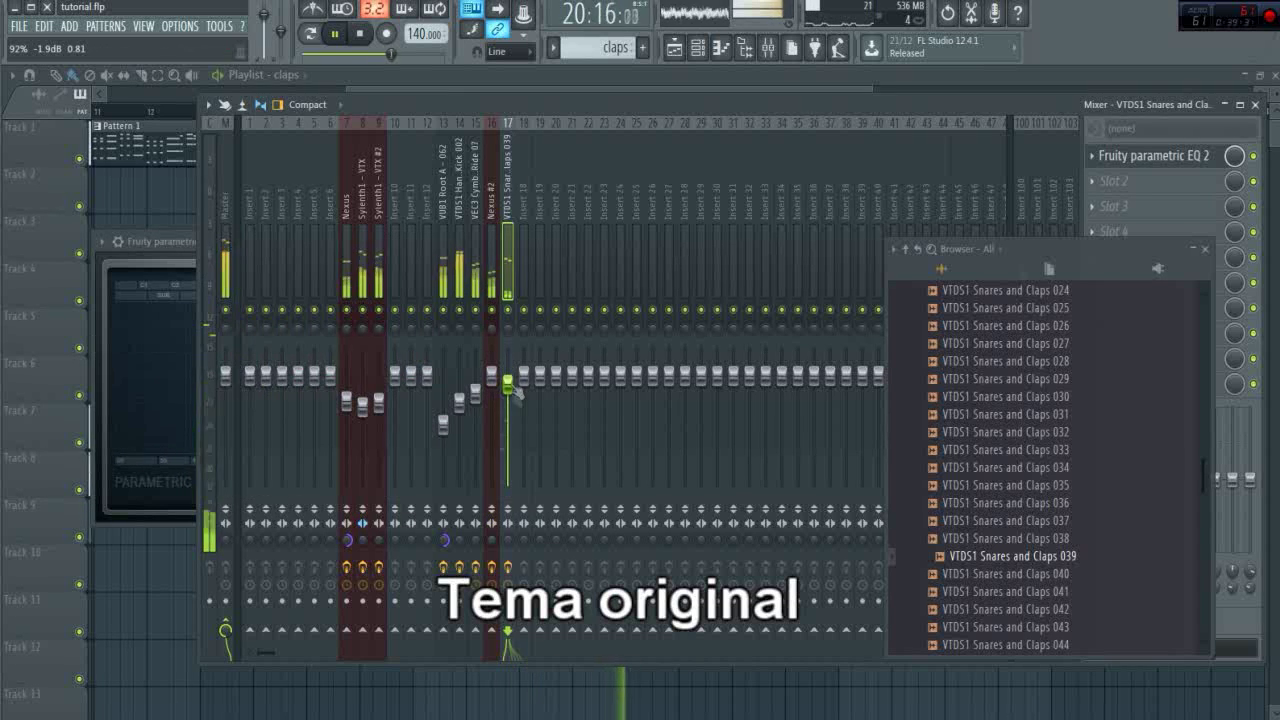
key(F5)
key(space)
scroll(690, 400, right, 2)
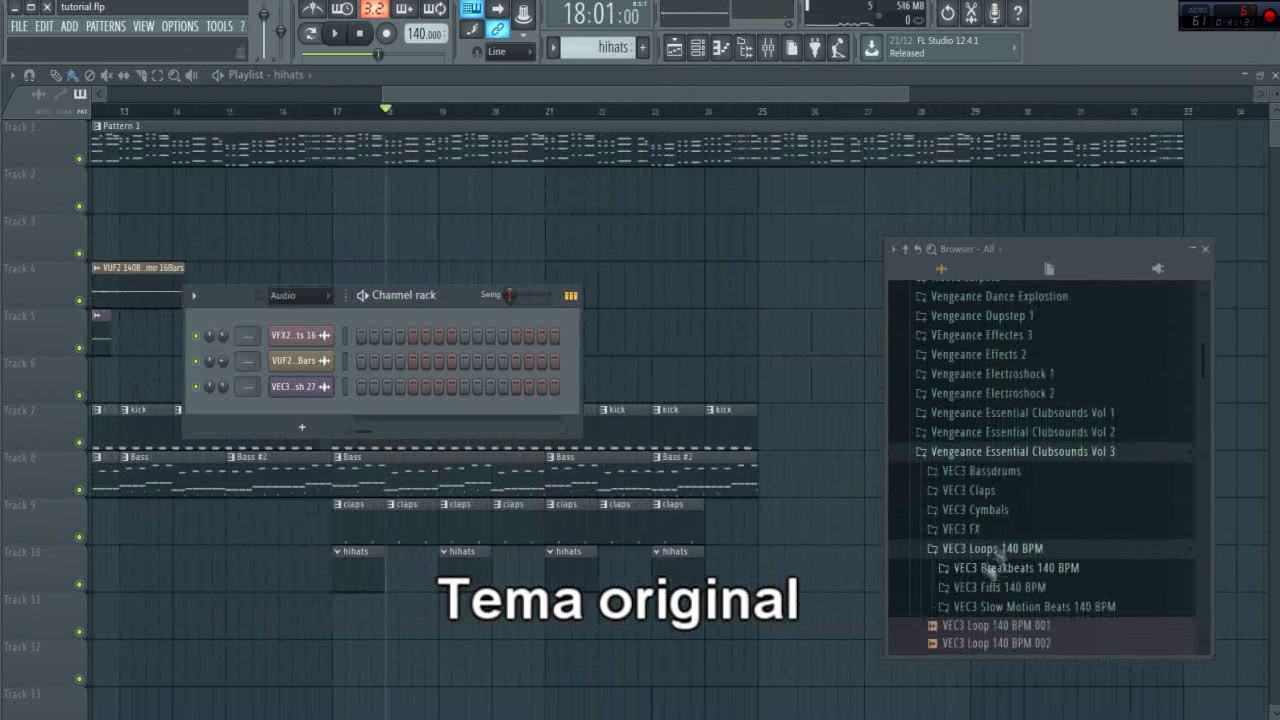
Add VEC3 Cymbals HH Open 014 as a new hihats channel and program it on steps 3, 7, 11 and 15.
click(995, 509)
click(1018, 568)
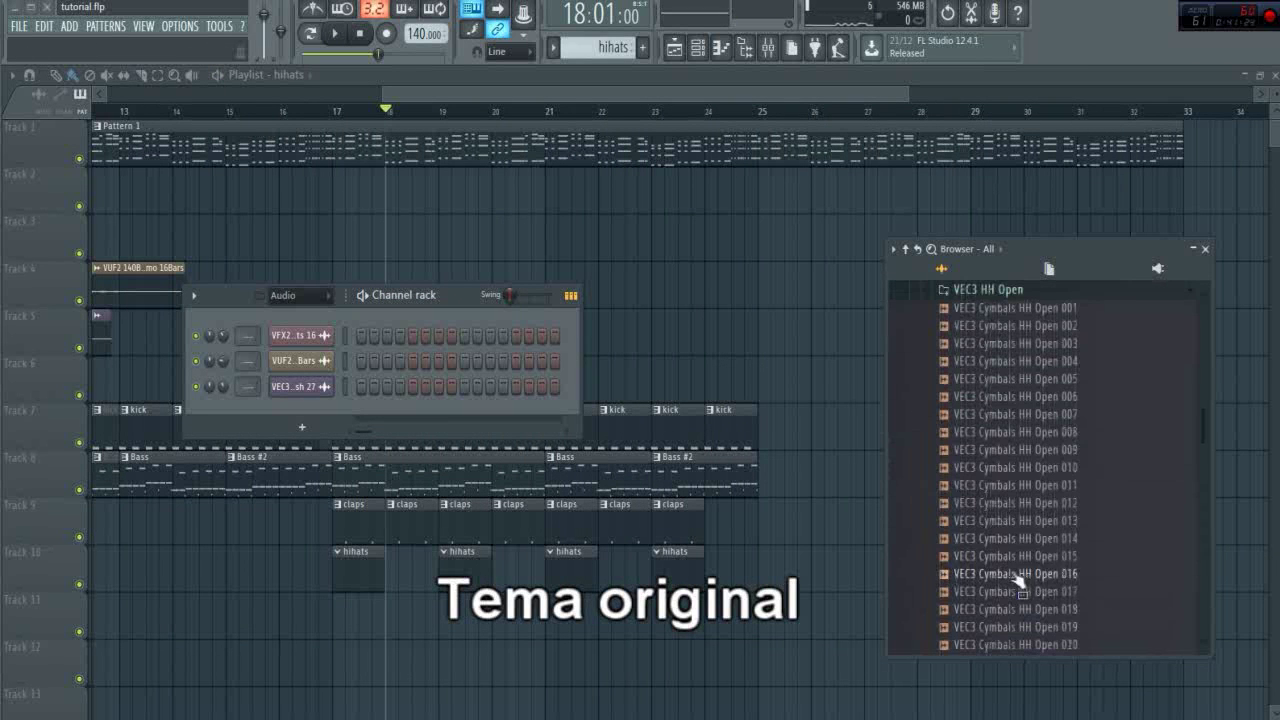
click(1040, 522)
drag(1050, 538, 327, 414)
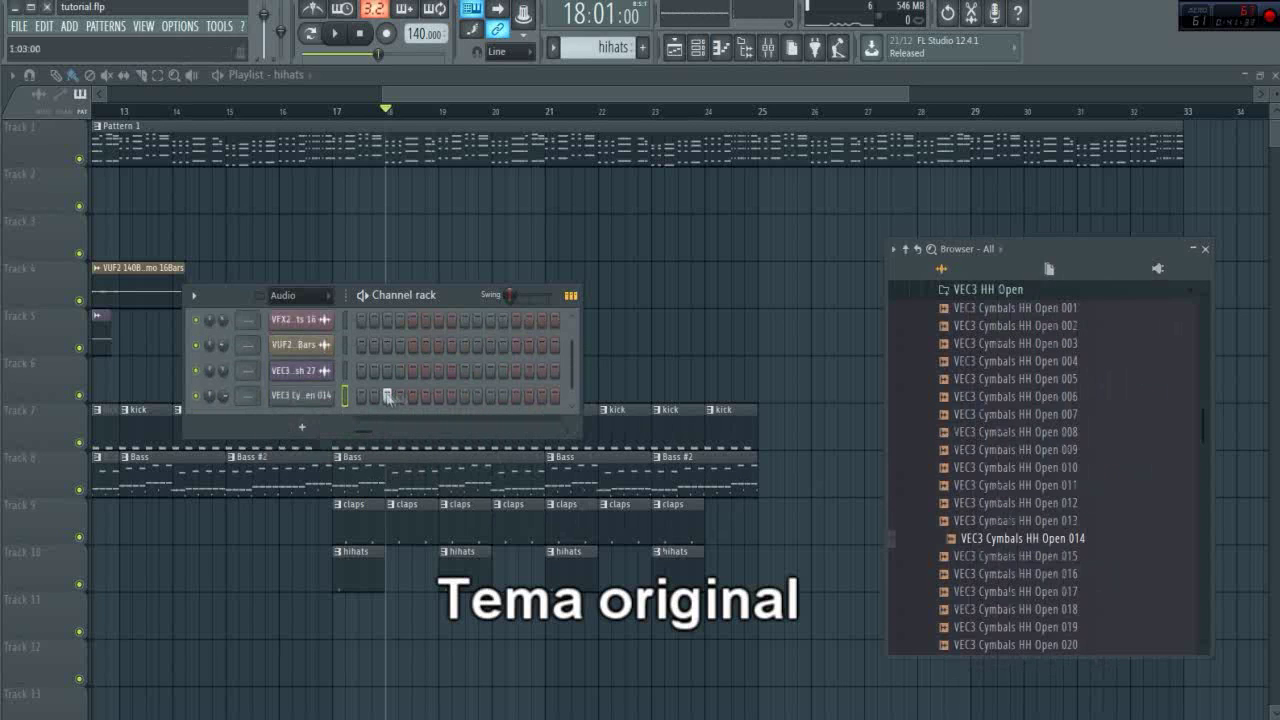
Place hihats clips at bars 18, 20, 22 and 24 on Track 10 and play the song.
click(390, 580)
click(500, 570)
click(600, 560)
click(714, 568)
key(space)
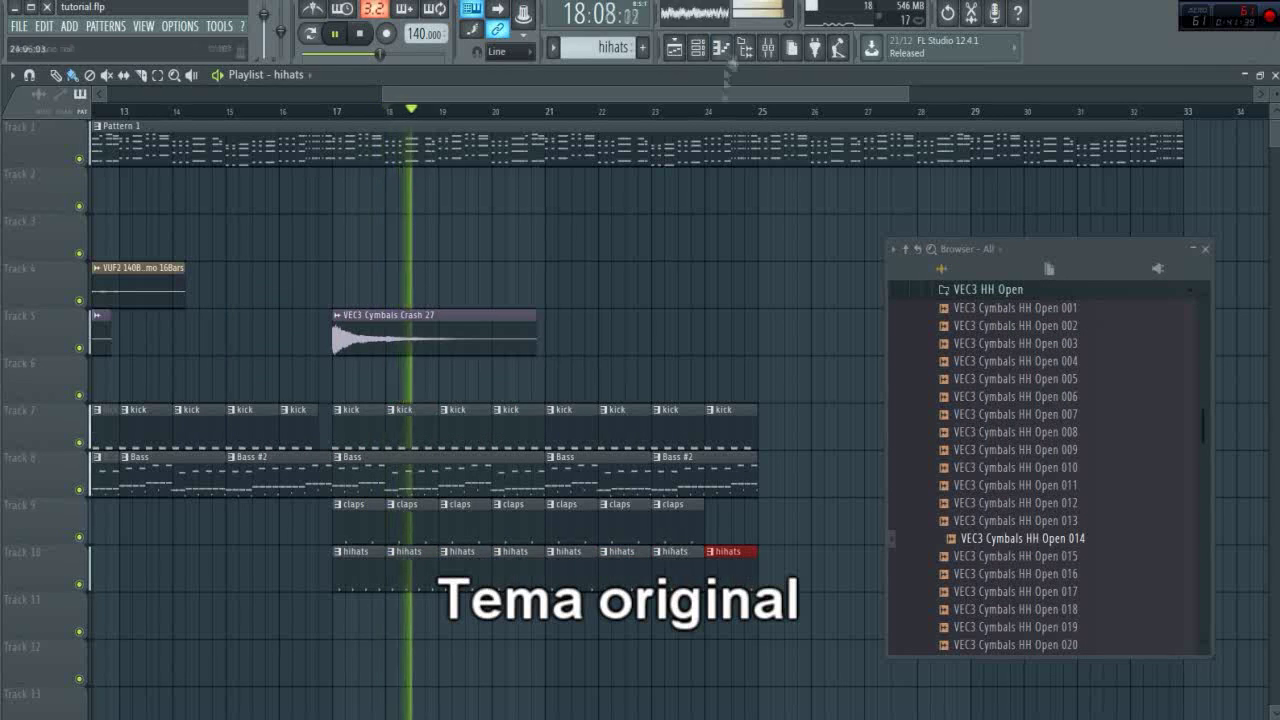
Replace the hihats channel's sample with VEC3 Cymbals HH Open 002 and play it in the song.
key(F6)
key(space)
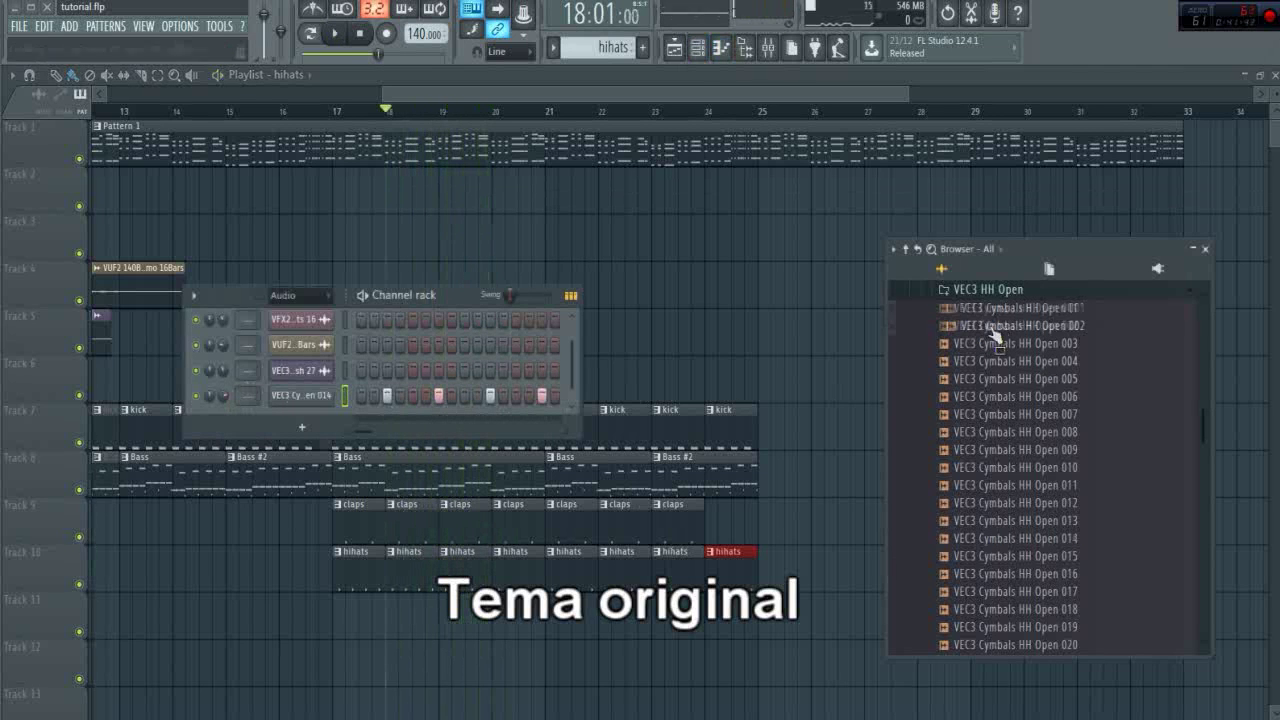
drag(993, 328, 300, 398)
key(space)
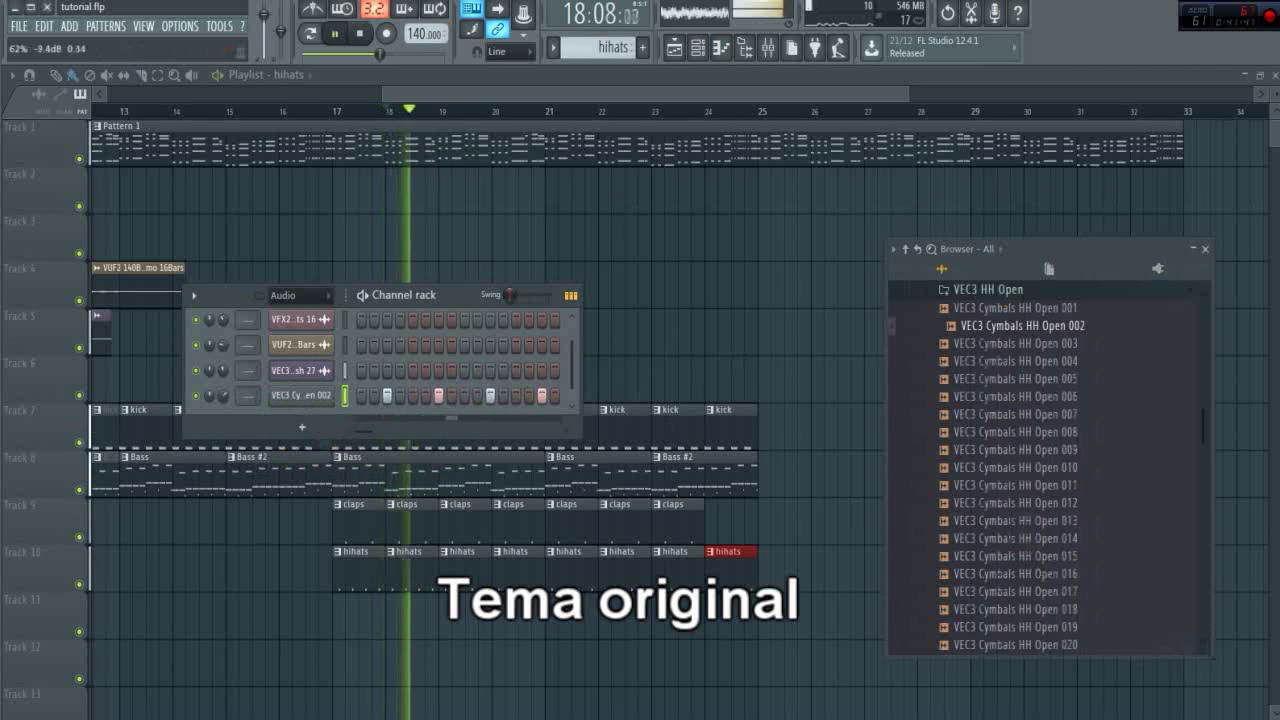
key(space)
Audition open hihat samples 003 to 010, load VEC3 Cymbals HH Open 010 into the hihats channel and play it in the song.
click(1036, 346)
click(1032, 362)
click(1032, 380)
click(1031, 397)
click(1030, 415)
click(1028, 433)
click(1026, 446)
click(1024, 467)
drag(1024, 467, 300, 398)
key(space)
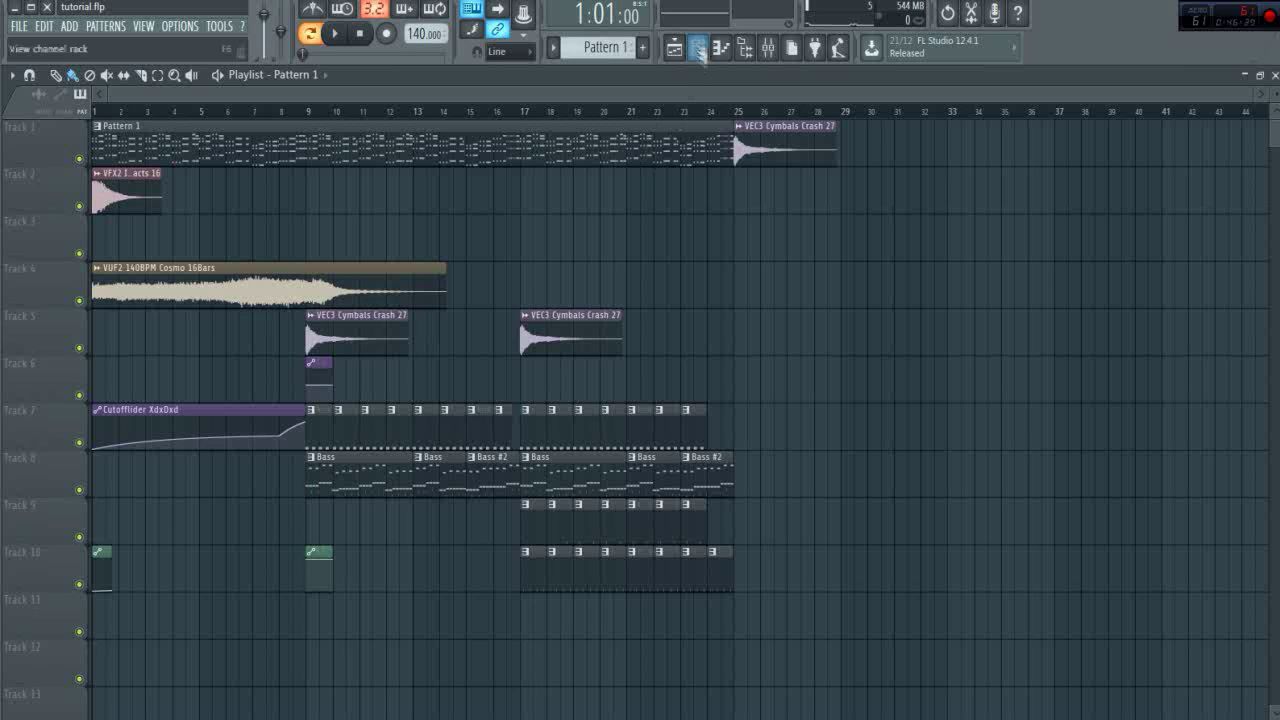
Inspect the Layer channel's settings in the channel rack and play Pattern 1 to hear the layered leads.
click(698, 47)
drag(450, 312, 907, 328)
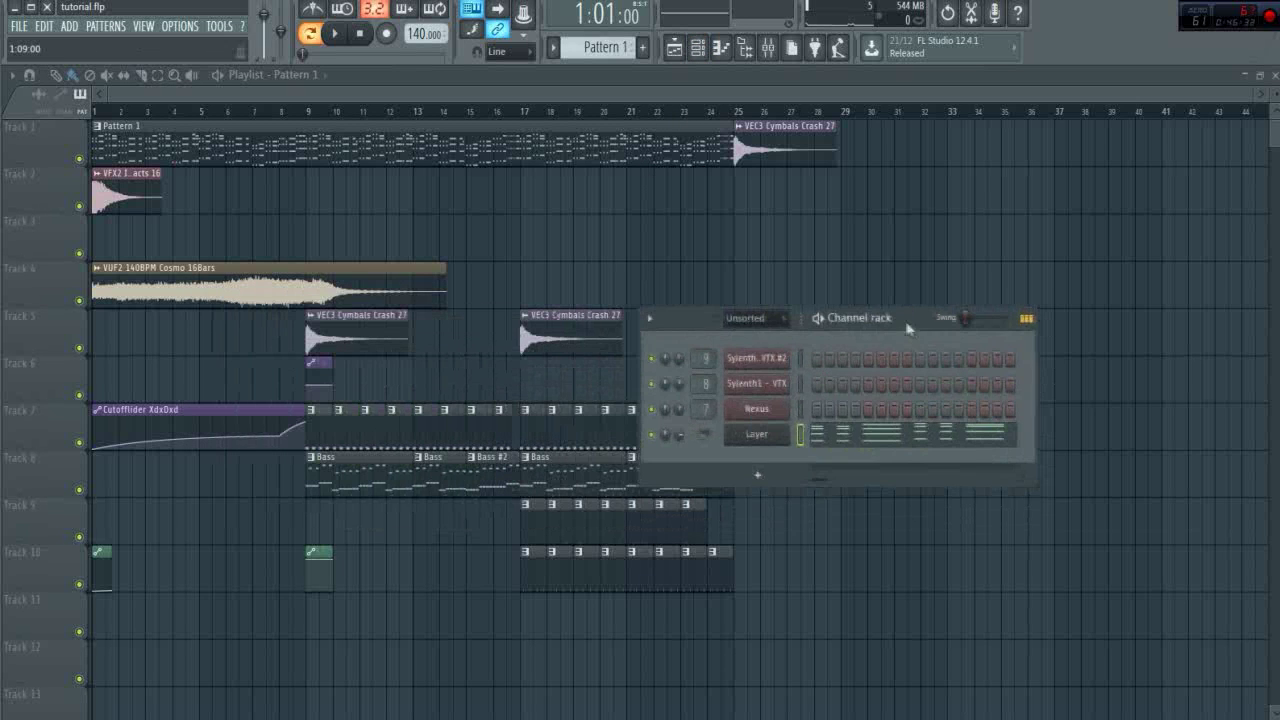
click(745, 436)
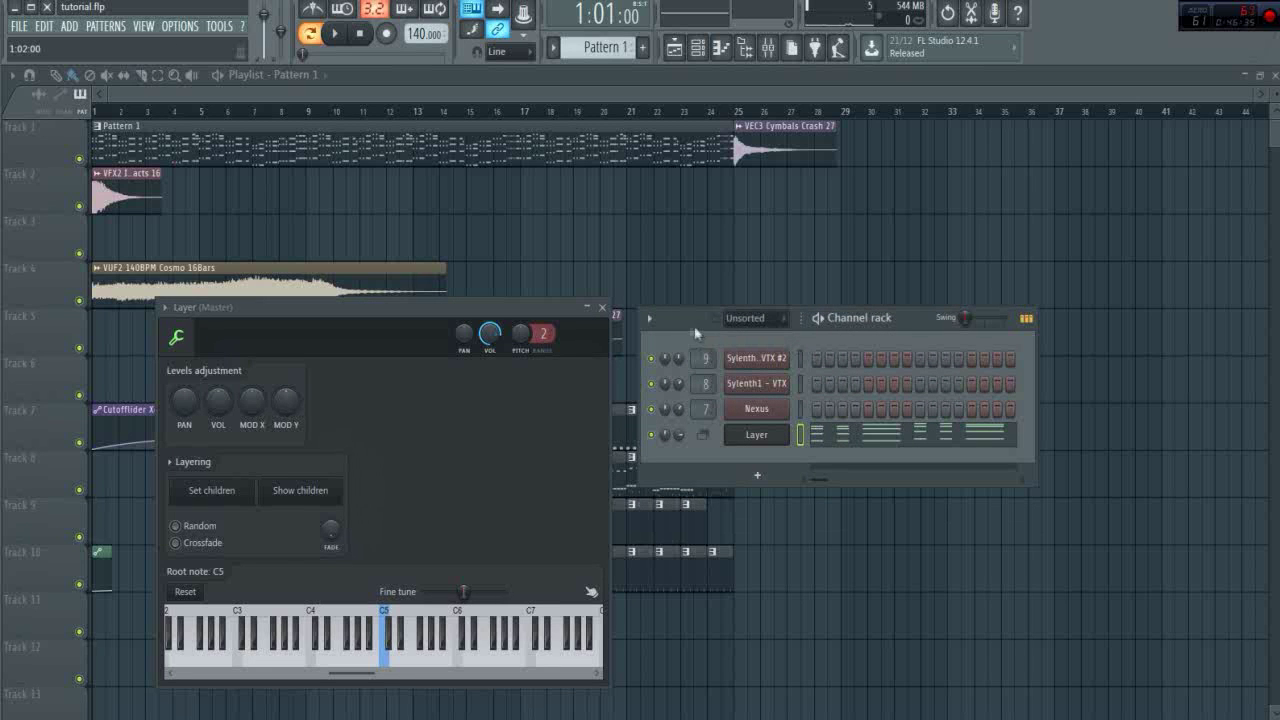
click(604, 308)
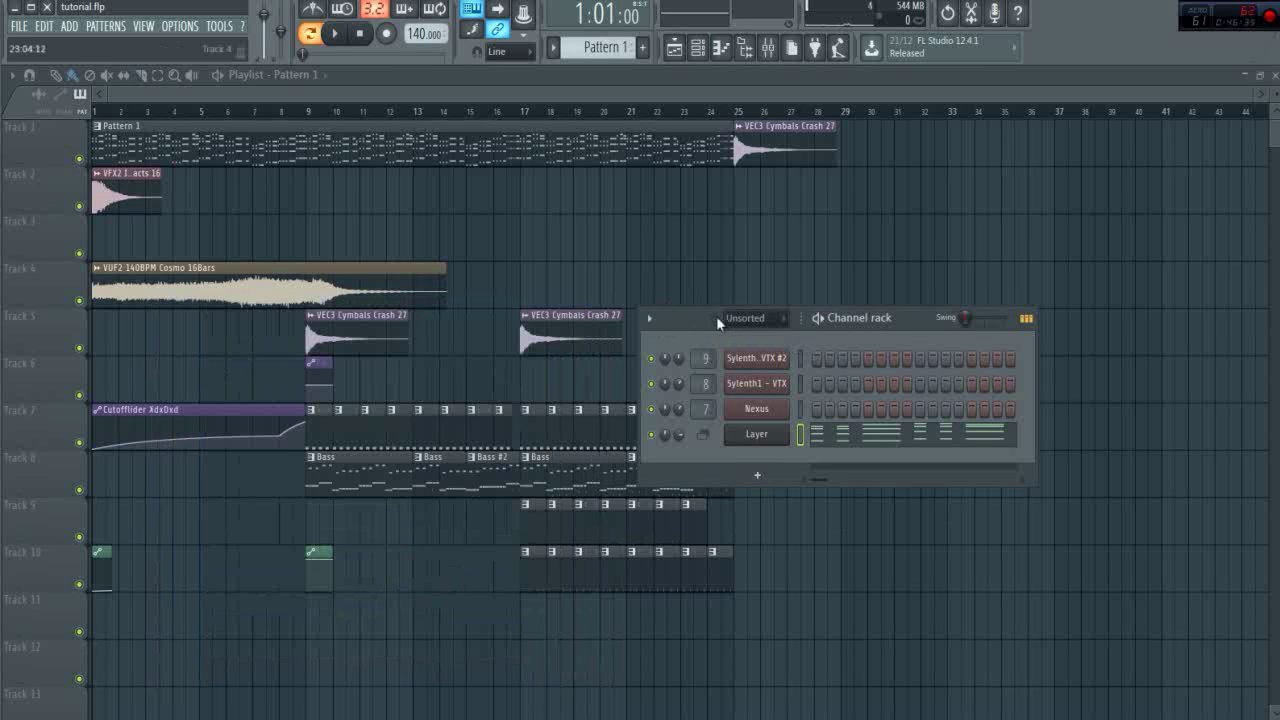
drag(698, 328, 402, 250)
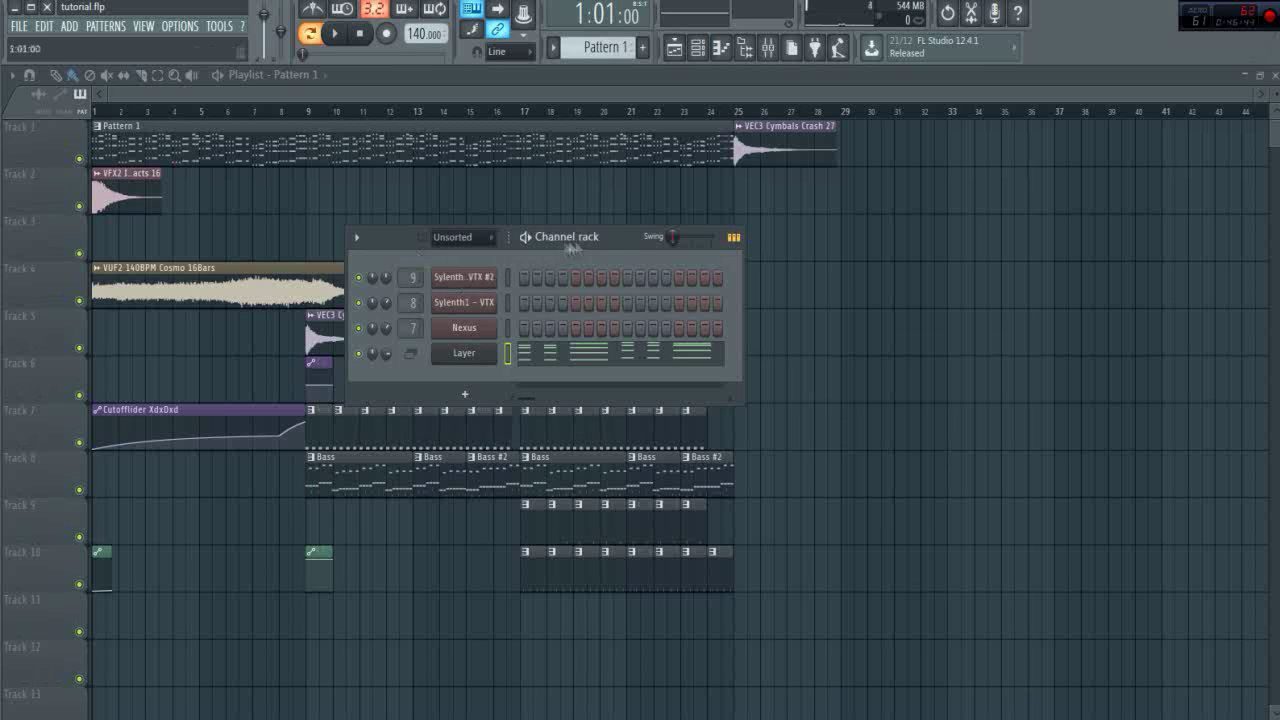
drag(618, 240, 637, 247)
key(space)
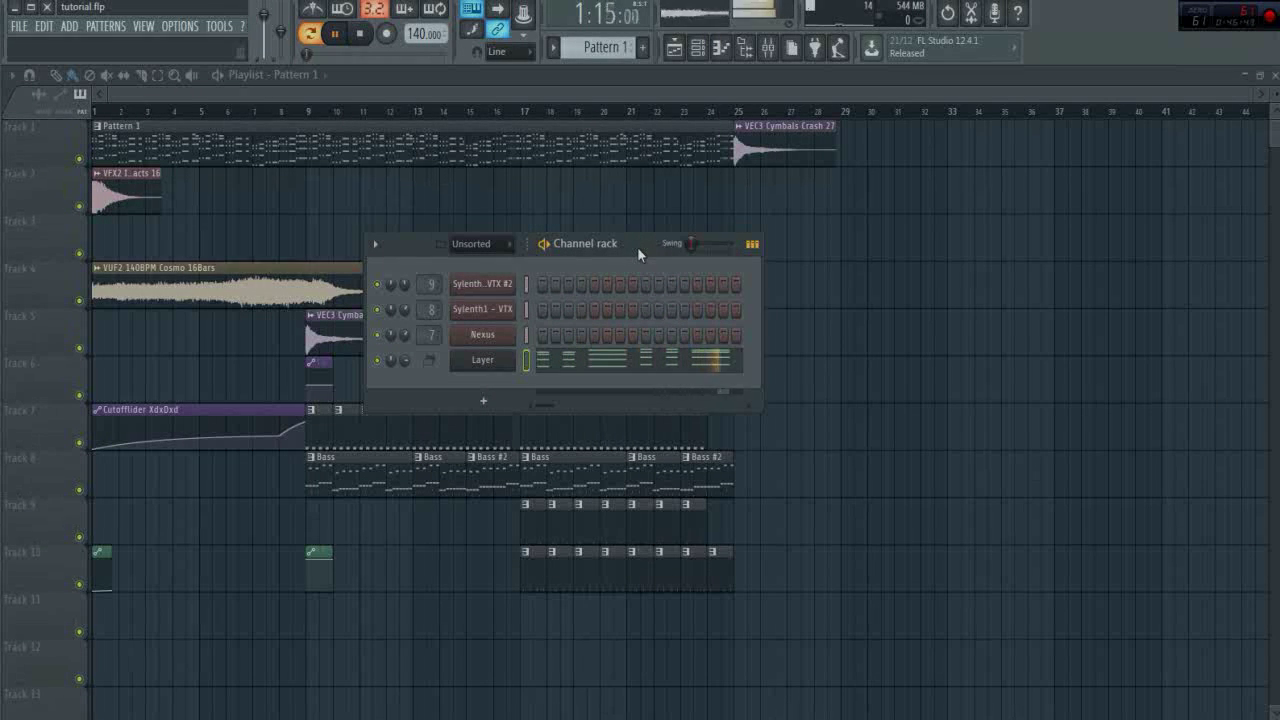